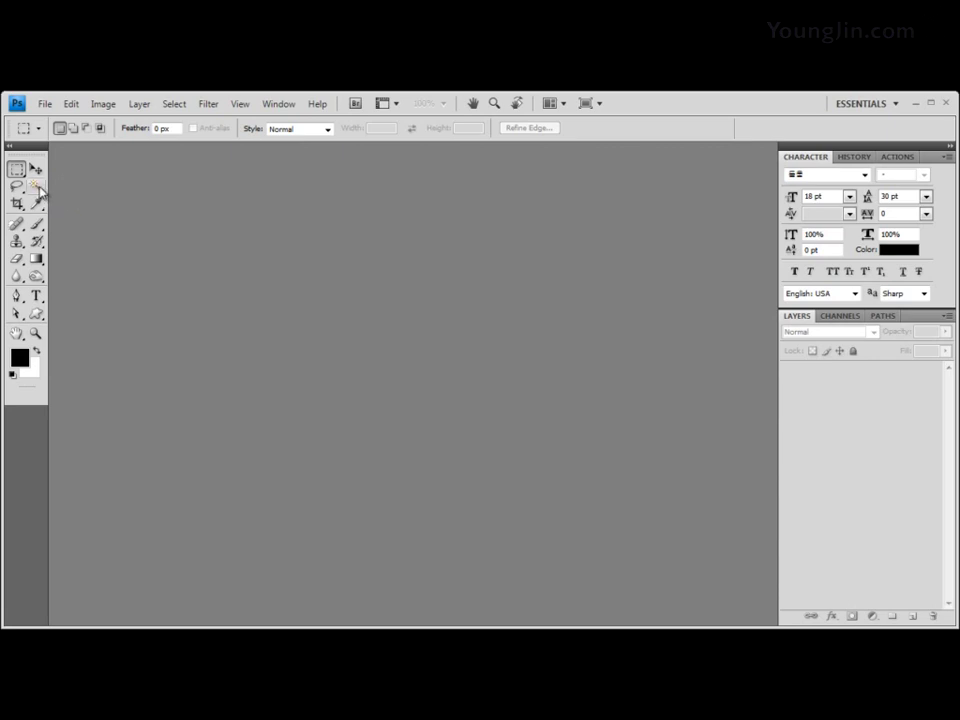
Activate the Quick Selection Tool, switch to the Magic Wand Tool, and look over the available filter categories
left_click_drag(36, 186, 98, 198)
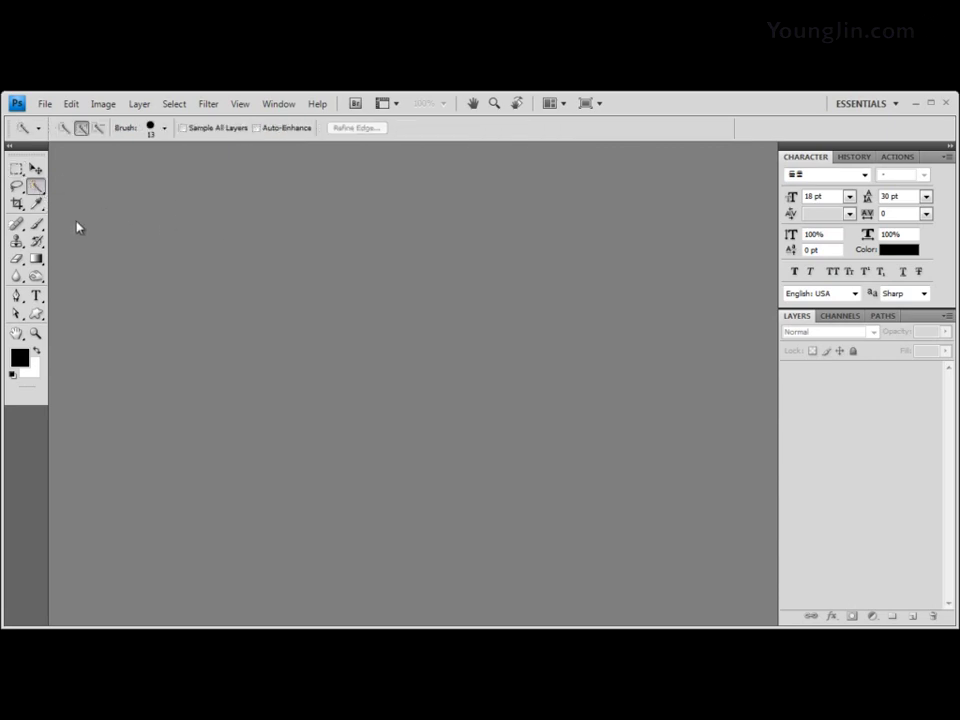
left_click_drag(37, 189, 88, 203)
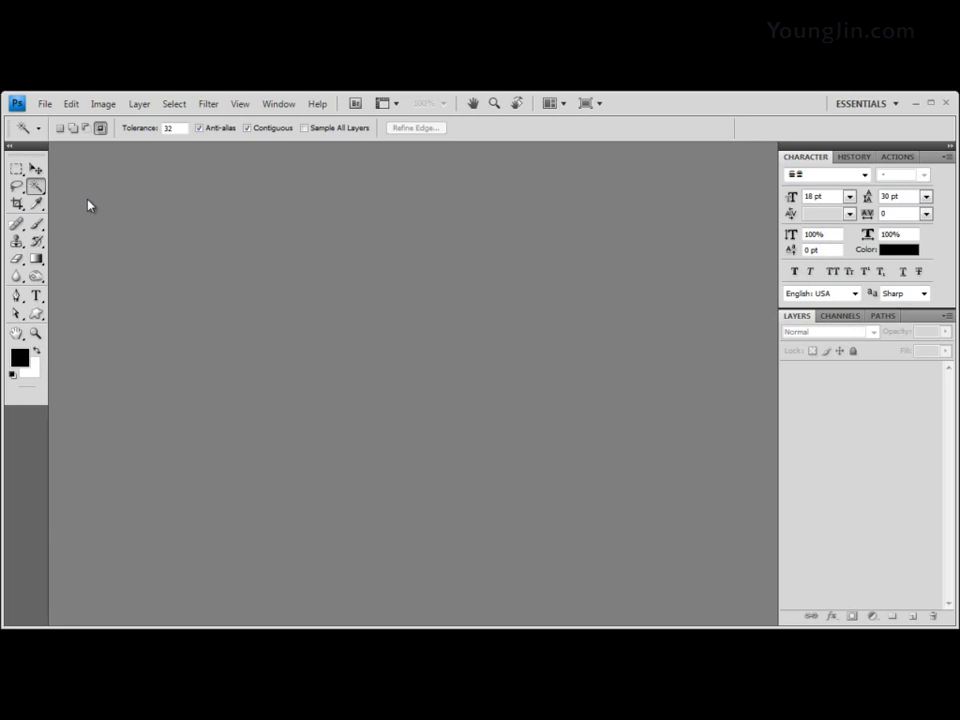
left_click(219, 105)
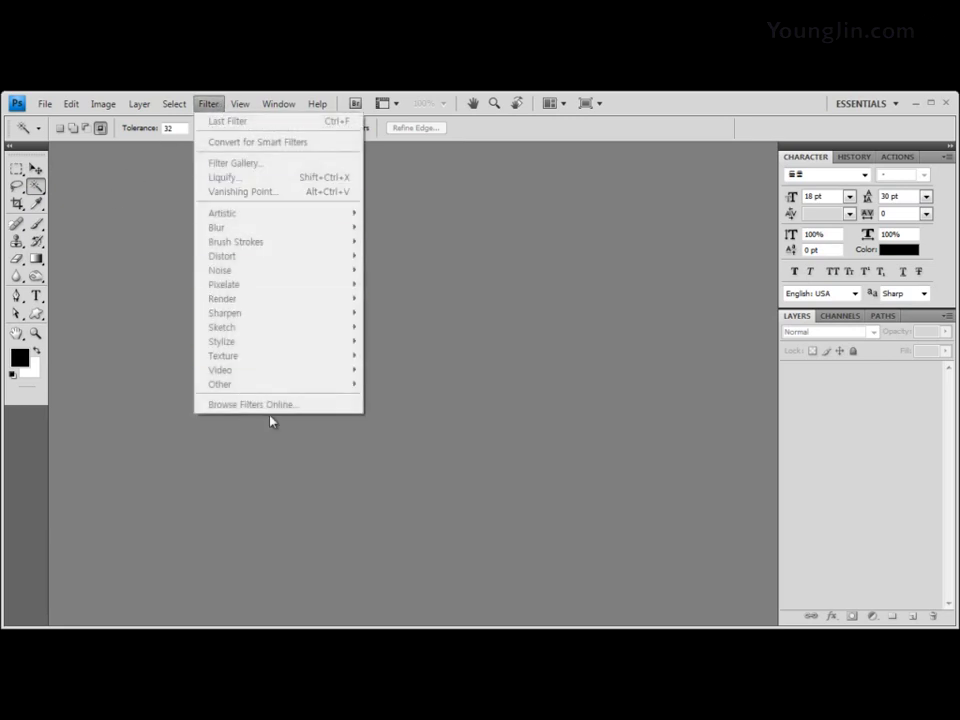
left_click(165, 204)
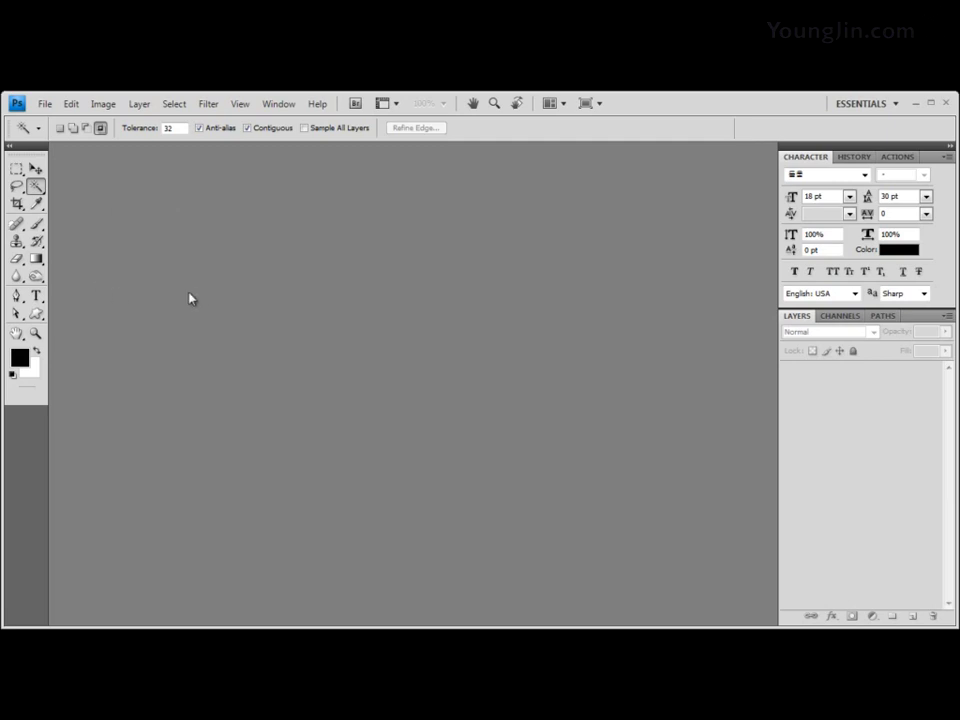
Look at the tool variants grouped with the Rectangular Marquee, Lasso and Magic Wand tools
left_click(15, 171)
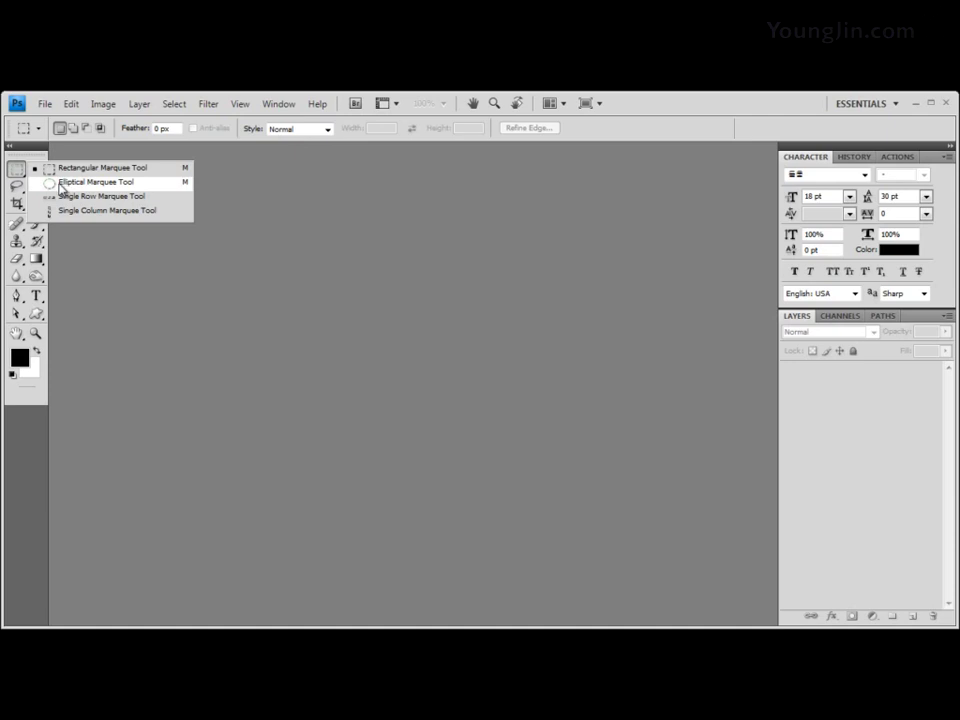
left_click(259, 182)
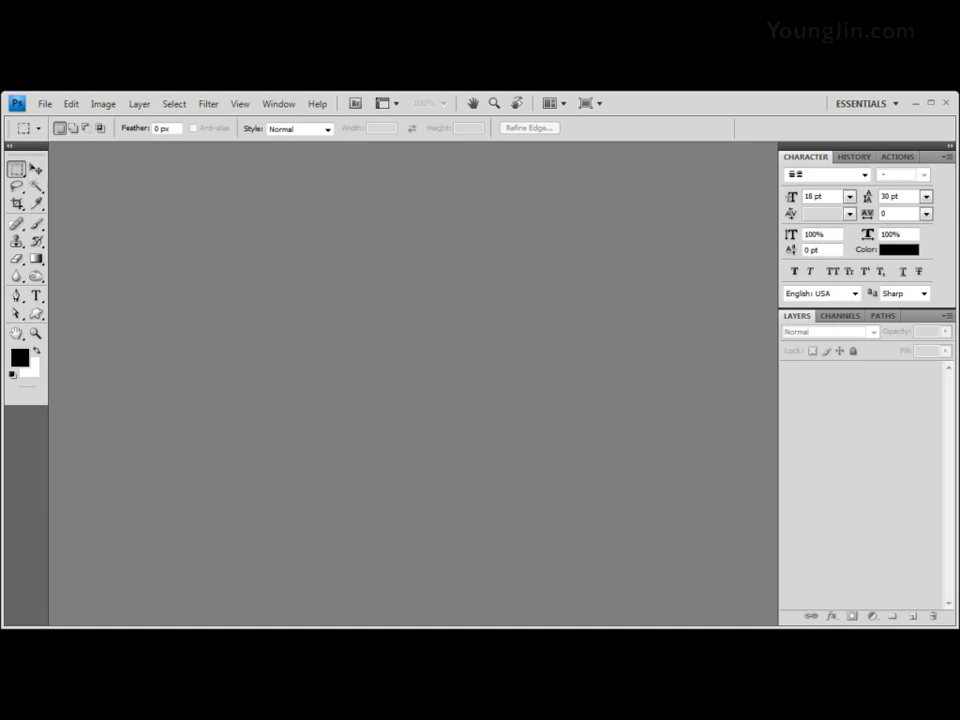
left_click(16, 186)
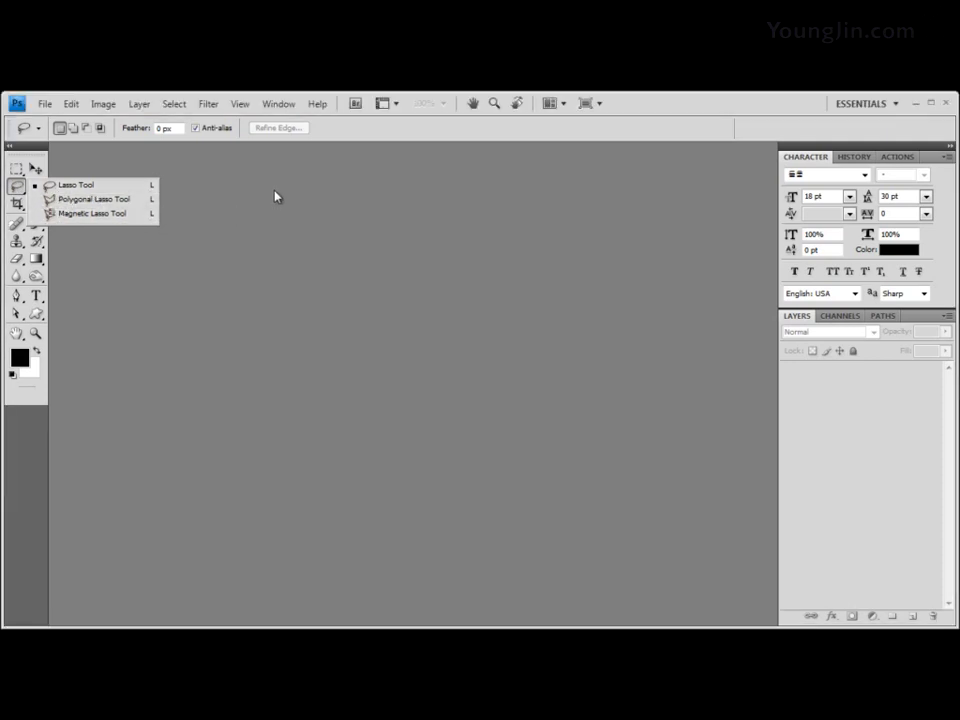
left_click(287, 167)
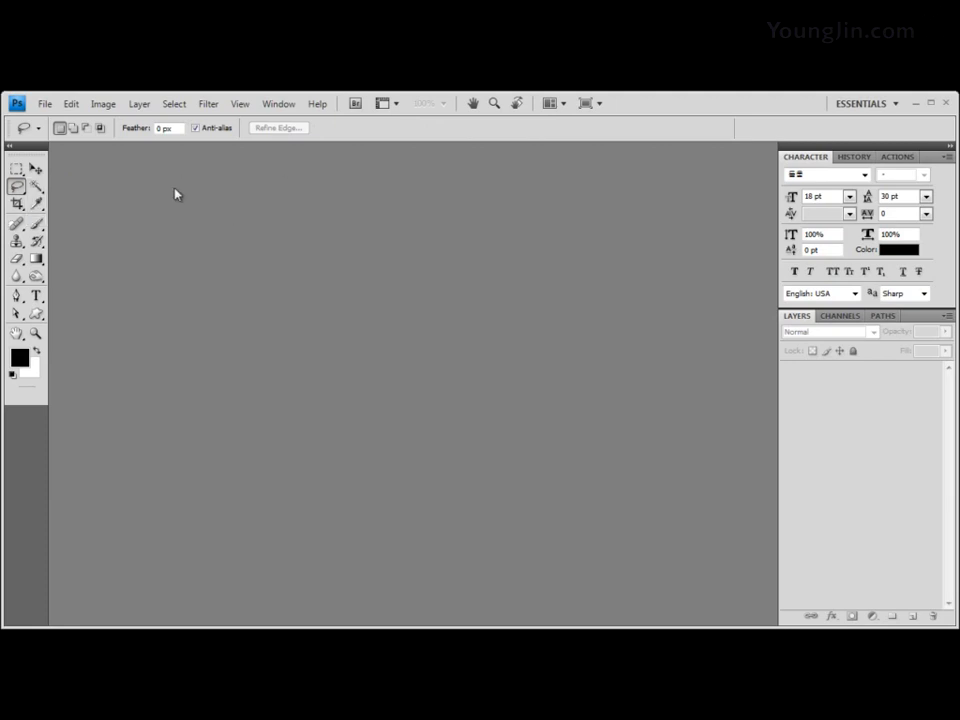
left_click(36, 187)
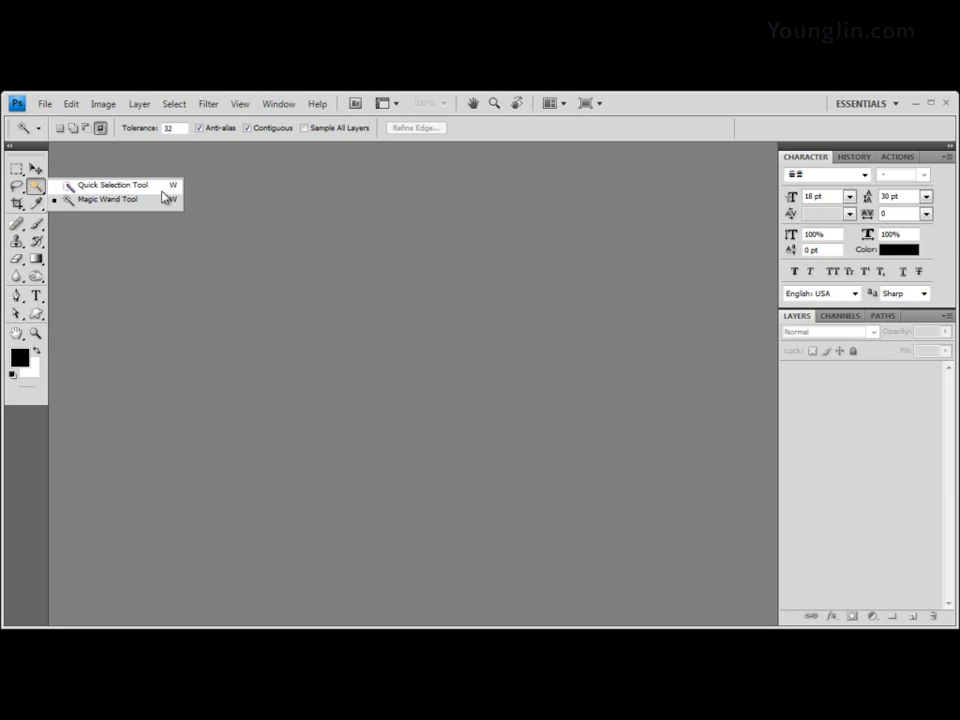
left_click(222, 197)
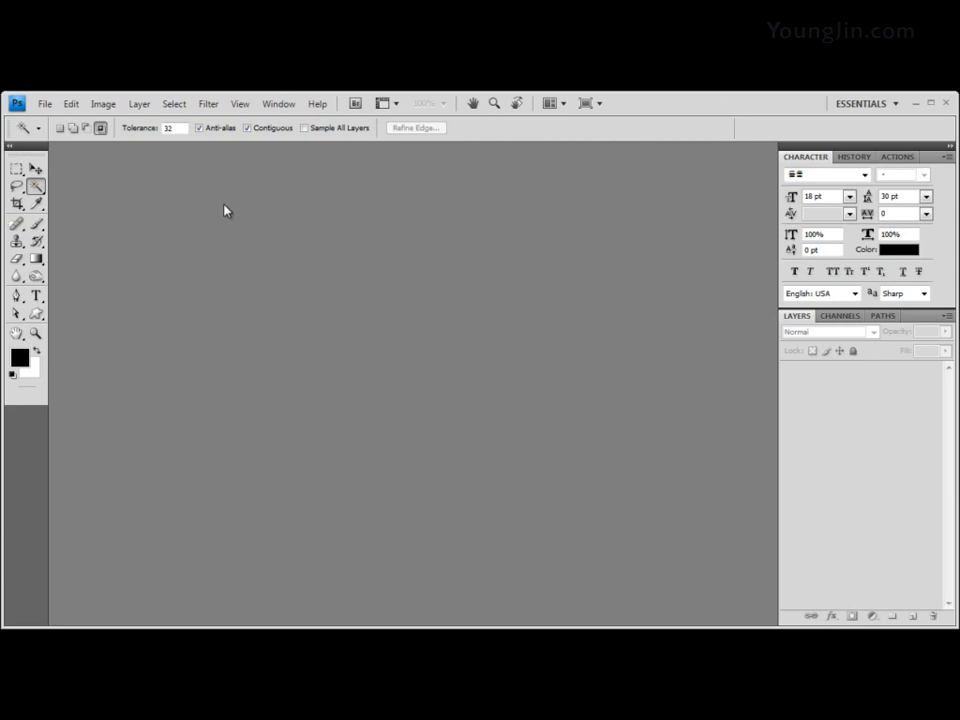
Replace the Gradient Tool with the Paint Bucket Tool from the same tool group
left_click(42, 259)
mouse_move(45, 263)
left_mouse_down()
mouse_move(124, 279)
mouse_move(112, 283)
mouse_move(144, 273)
mouse_move(122, 260)
mouse_move(77, 266)
mouse_move(80, 275)
mouse_move(5, 259)
mouse_move(68, 270)
left_mouse_up()
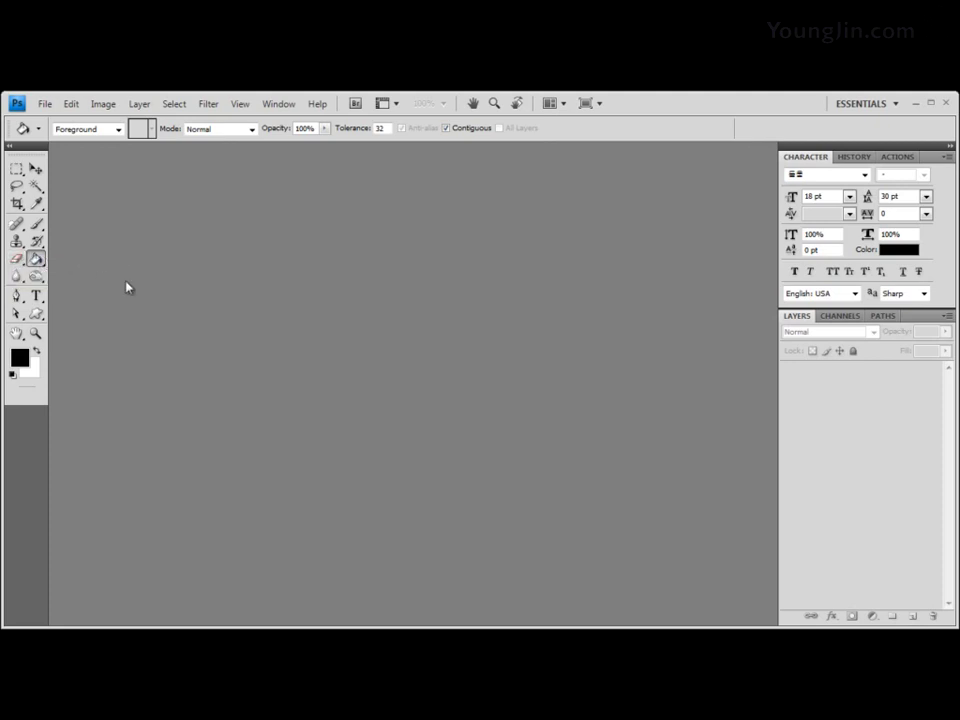
Look at the variants of the Pen Tool and the Horizontal Type Tool, leaving the Horizontal Type Tool active
left_click(18, 299)
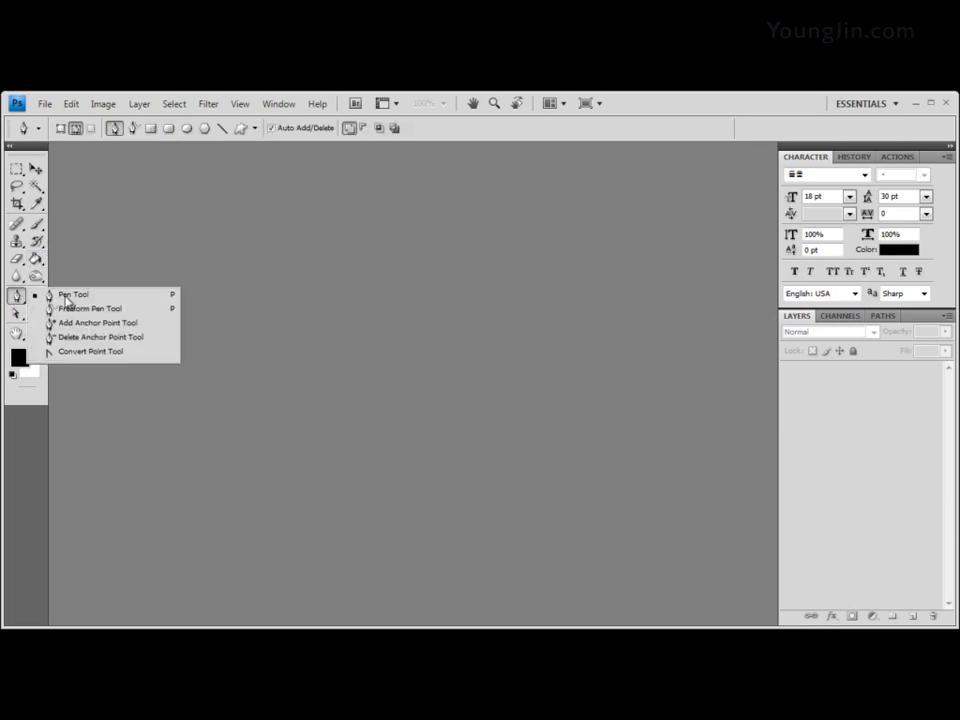
left_click(18, 302)
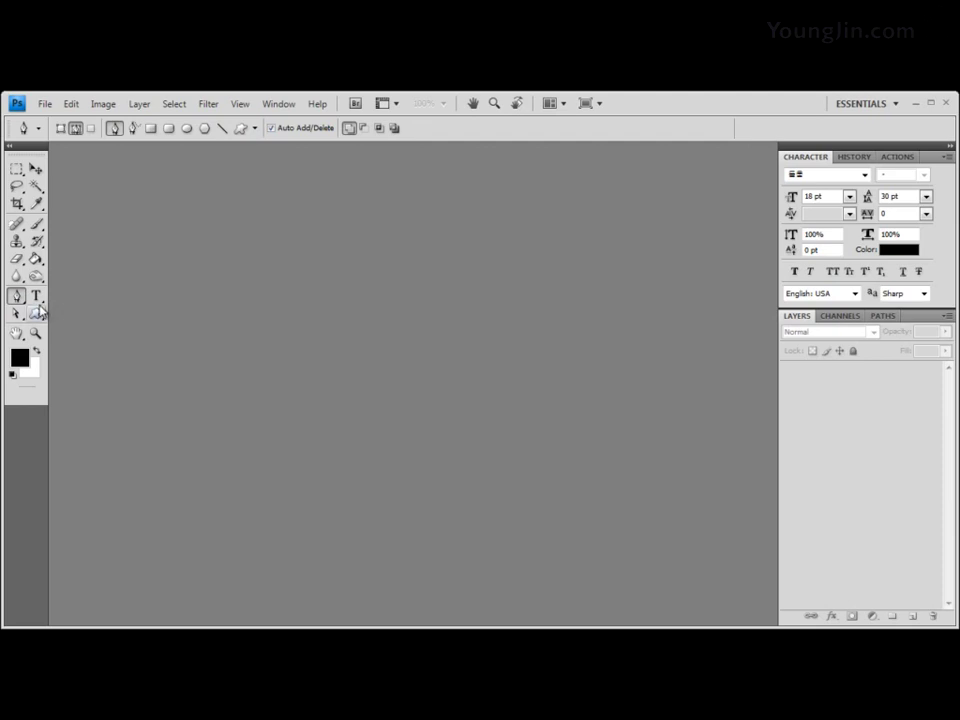
left_click_drag(37, 297, 105, 327)
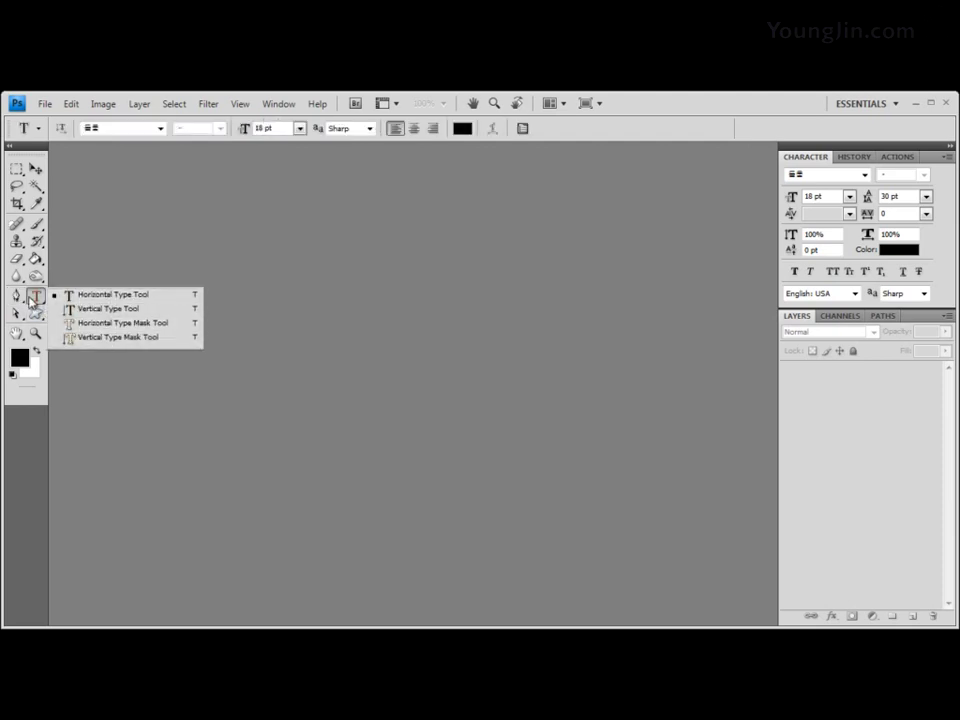
left_click(31, 300)
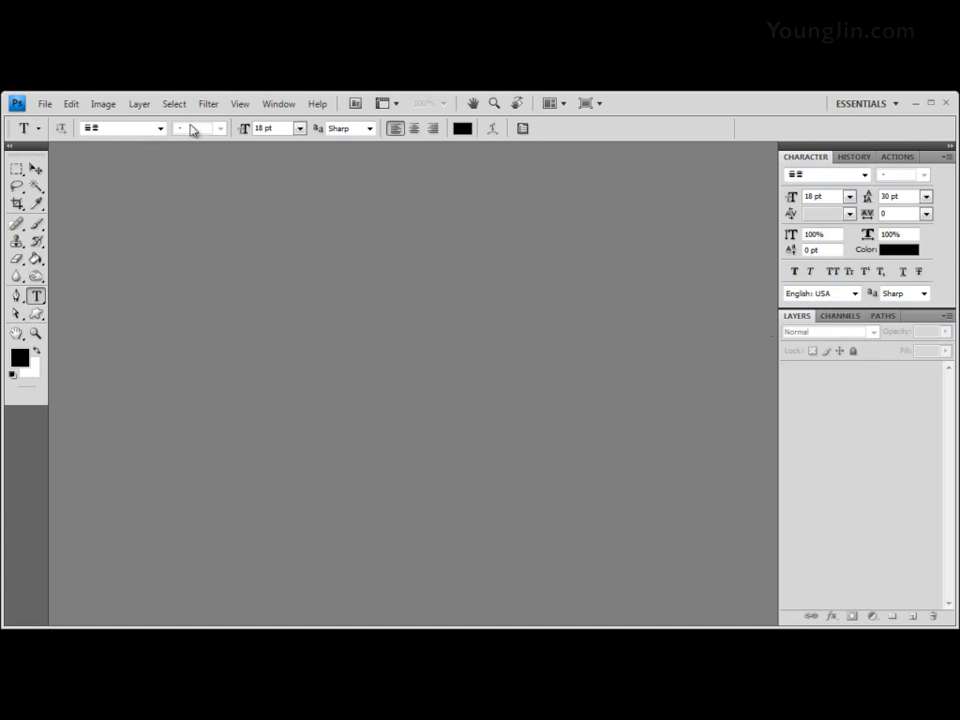
Hide the Layers panel and show it again
left_click(296, 109)
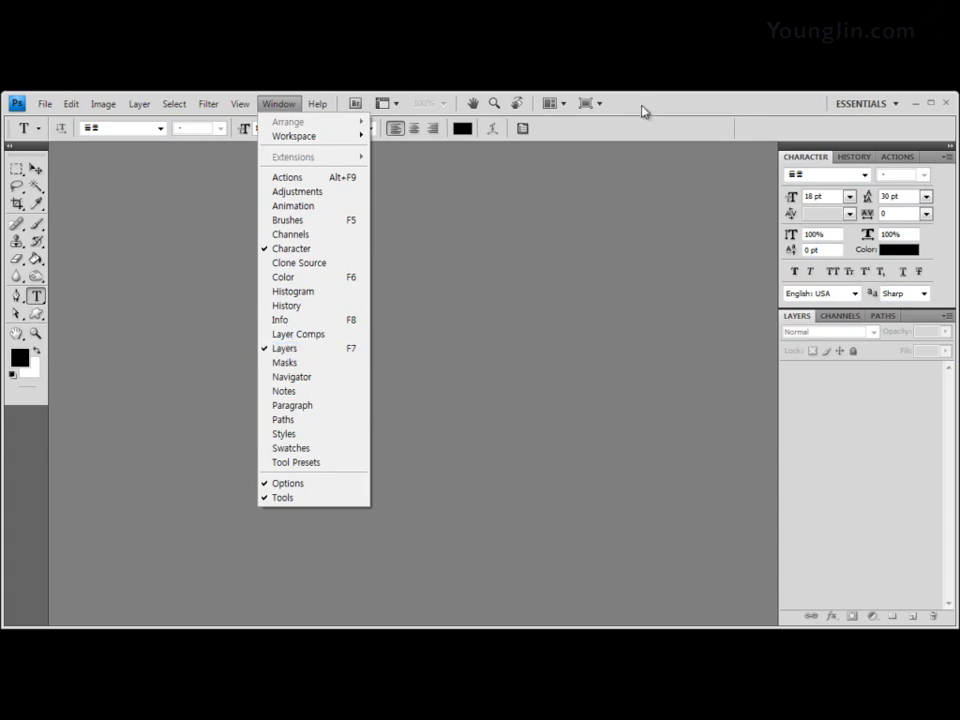
left_click(318, 350)
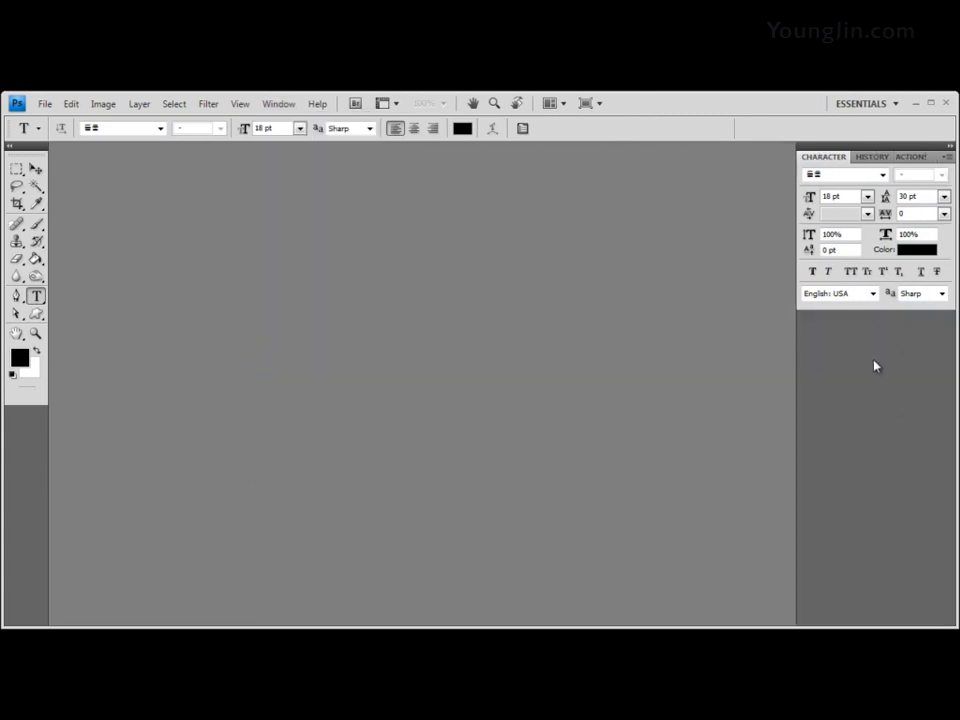
left_click(279, 103)
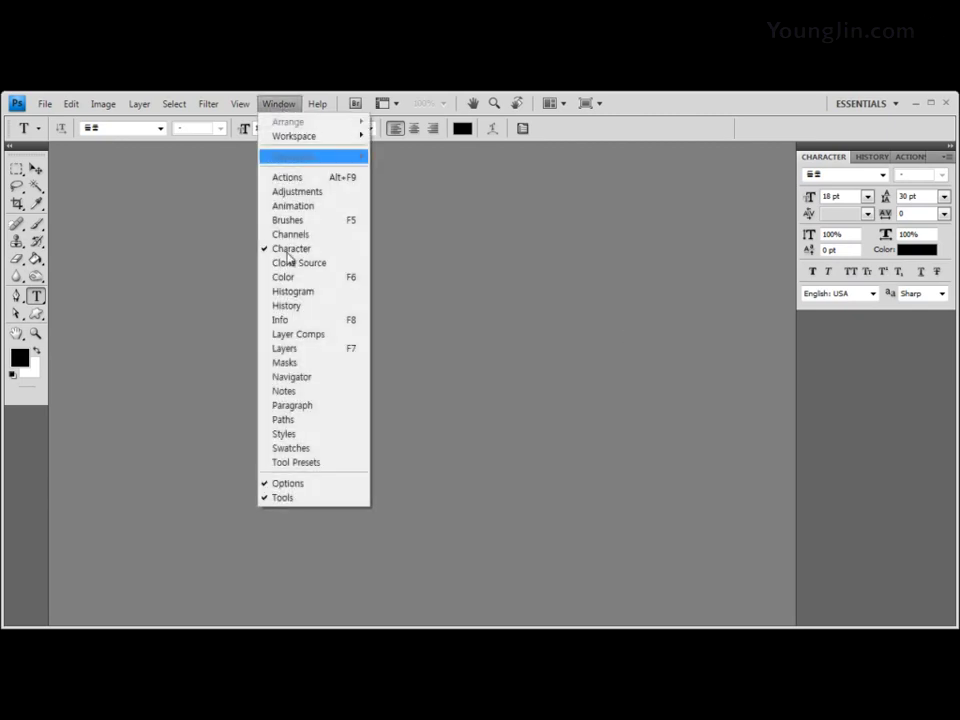
left_click(286, 350)
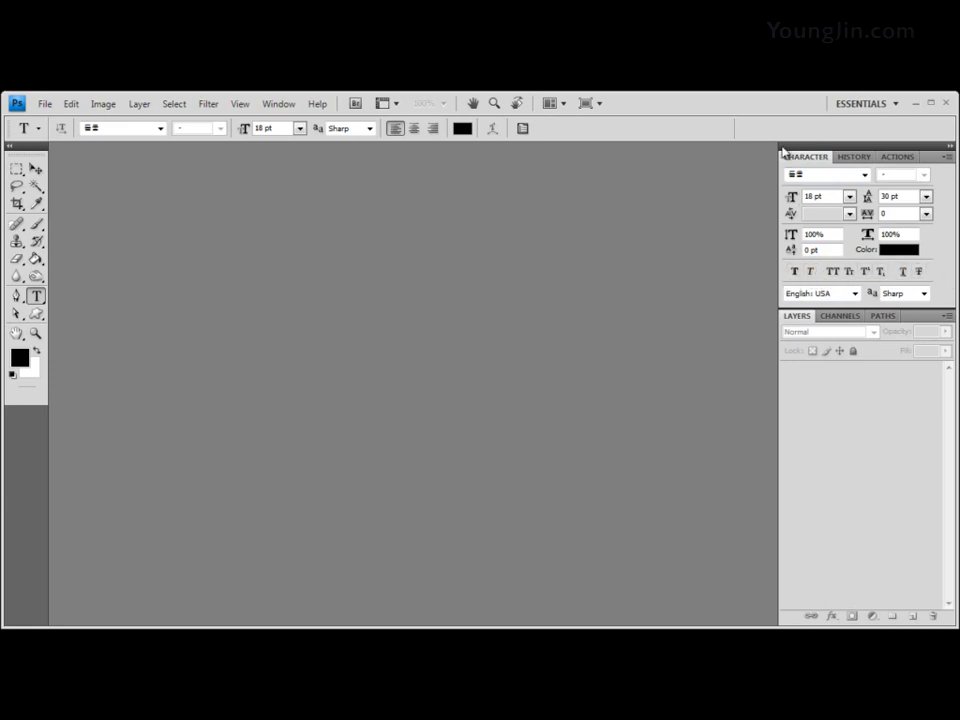
View the empty History panel and return to the Character panel
left_click(855, 157)
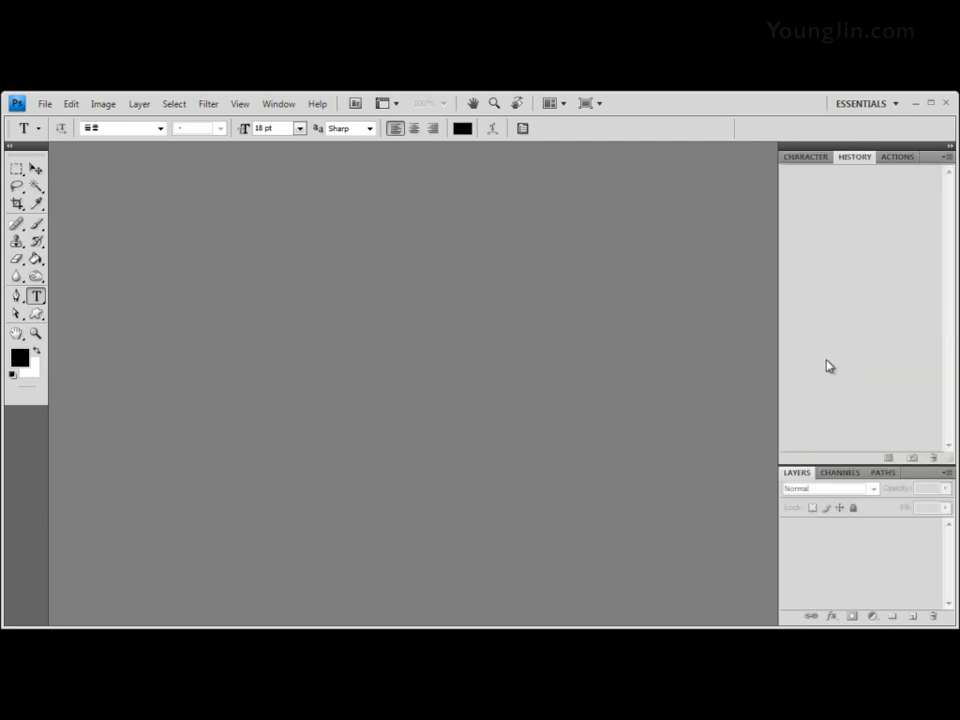
left_click(812, 158)
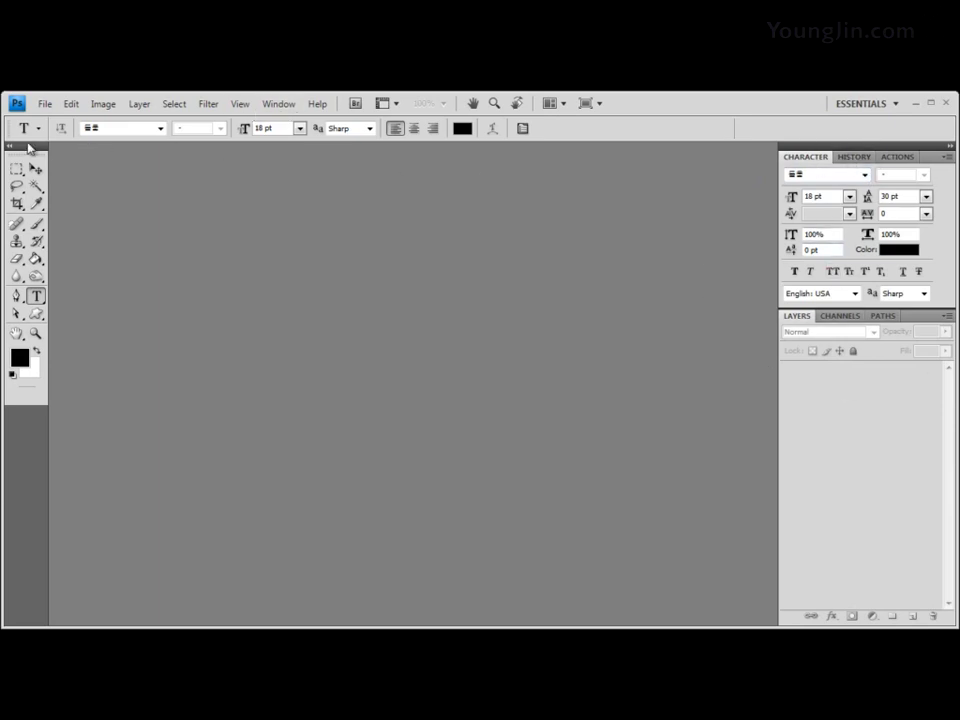
Check which panels are enabled, and compare the option settings of the Move Tool and the Magic Wand Tool
left_click(286, 108)
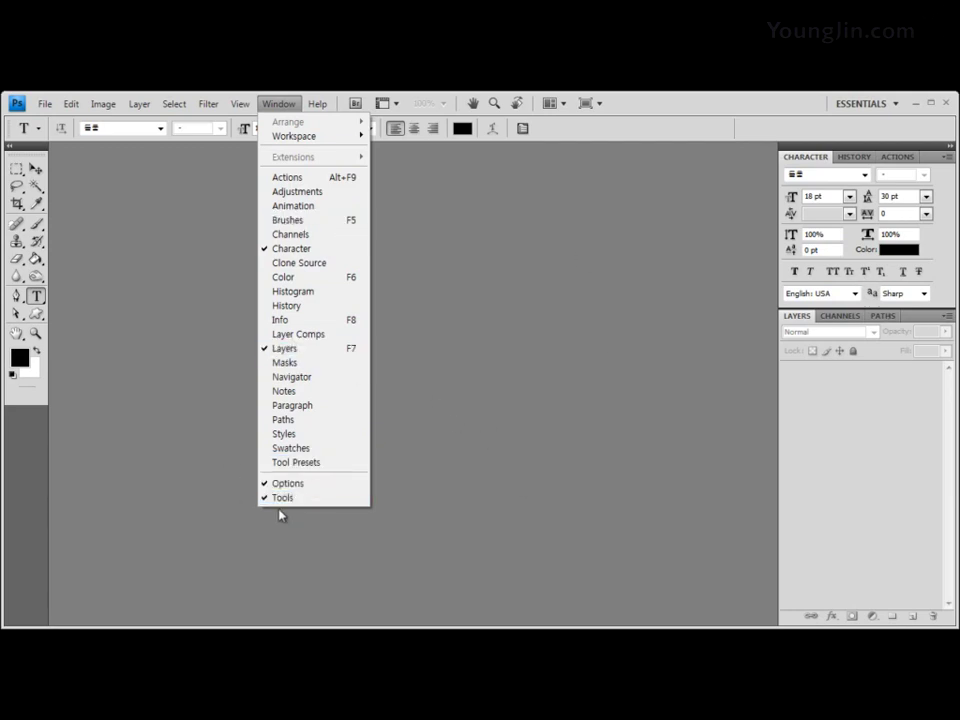
left_click(570, 379)
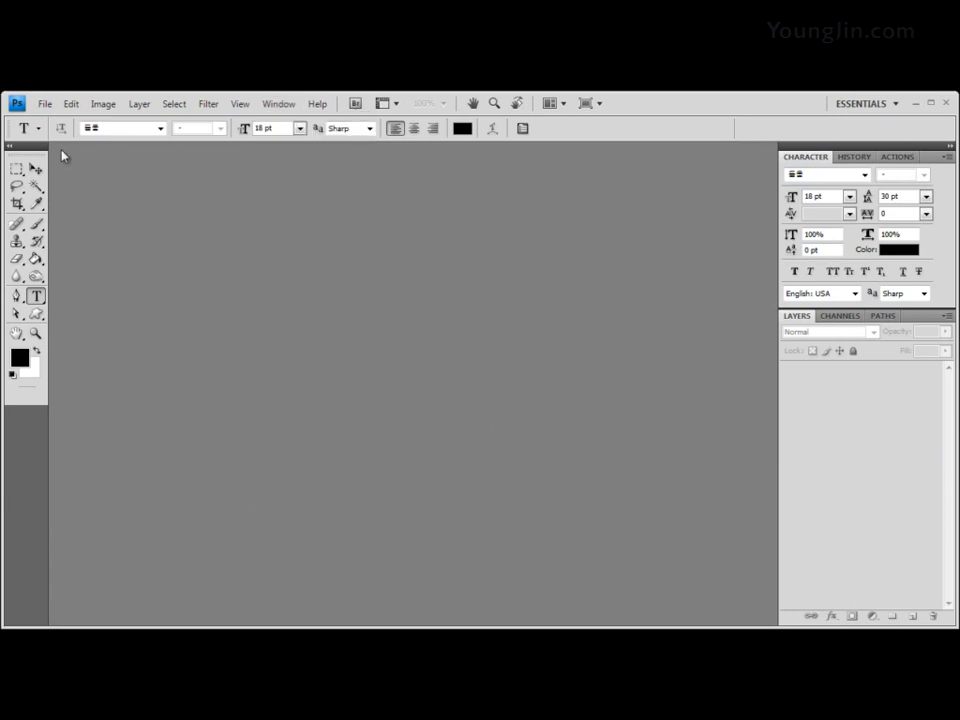
left_click(36, 169)
left_click(36, 186)
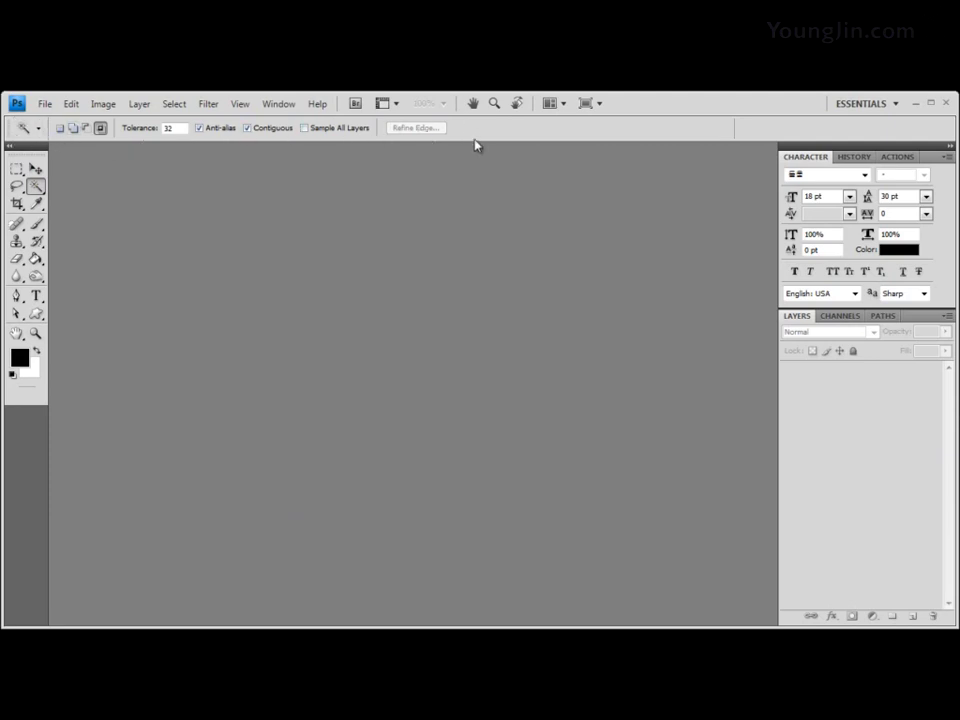
left_click(281, 104)
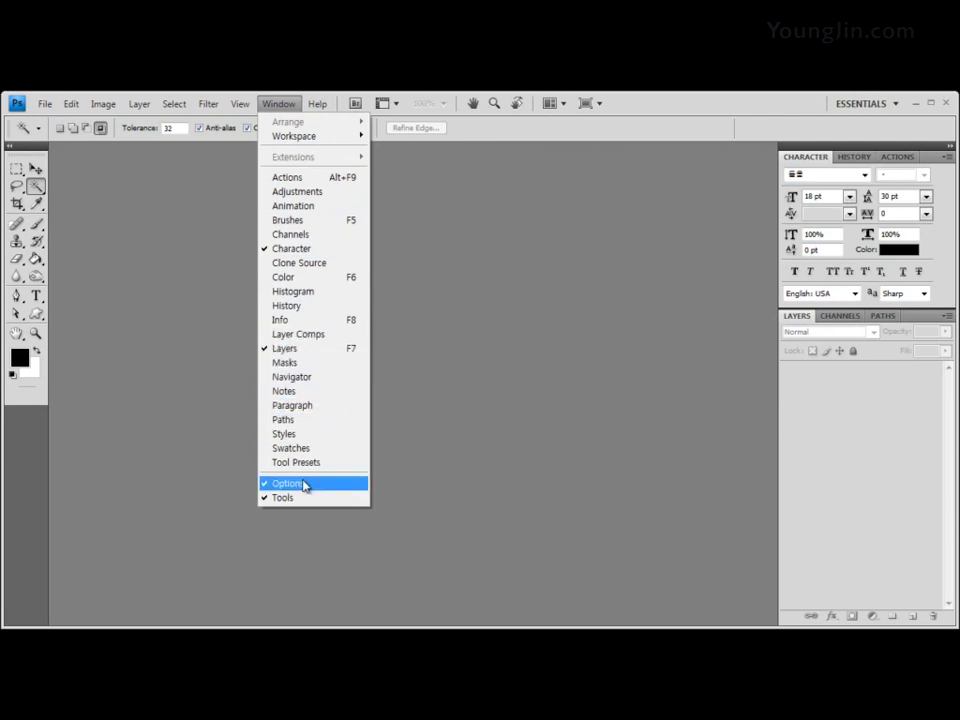
left_click(620, 219)
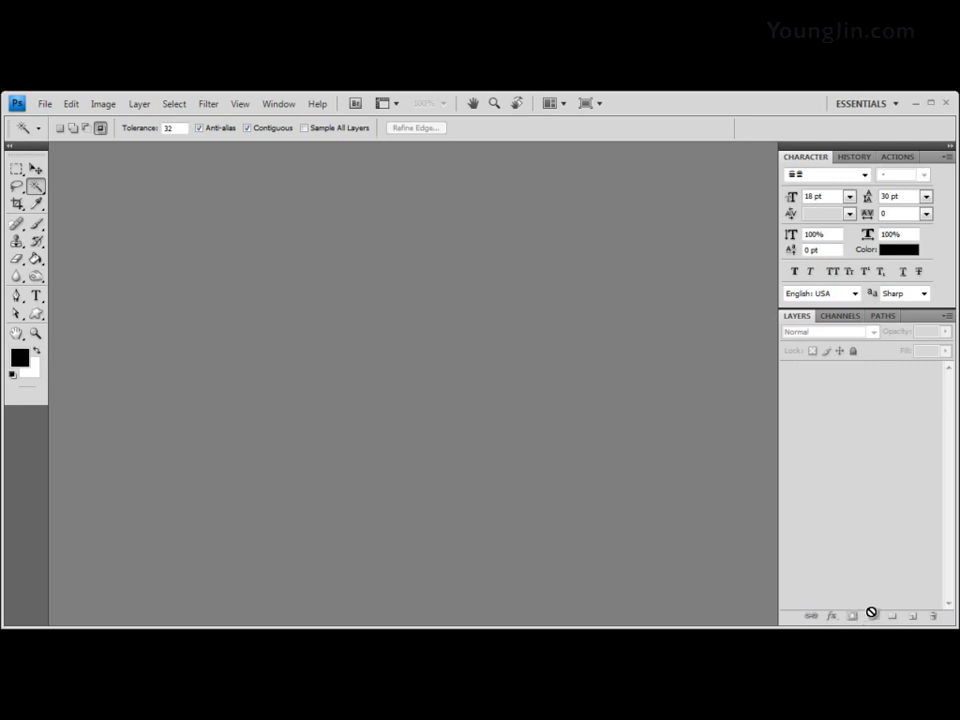
Look at the shape tools grouped with the Custom Shape Tool, from Rectangle to Line
left_click(36, 313)
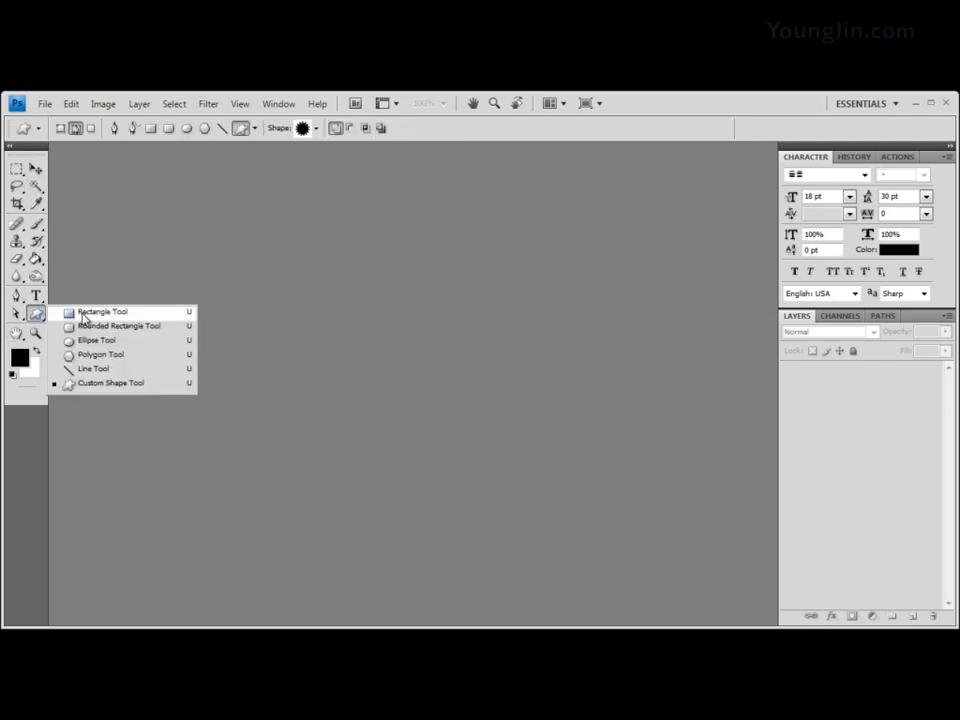
left_click(37, 314)
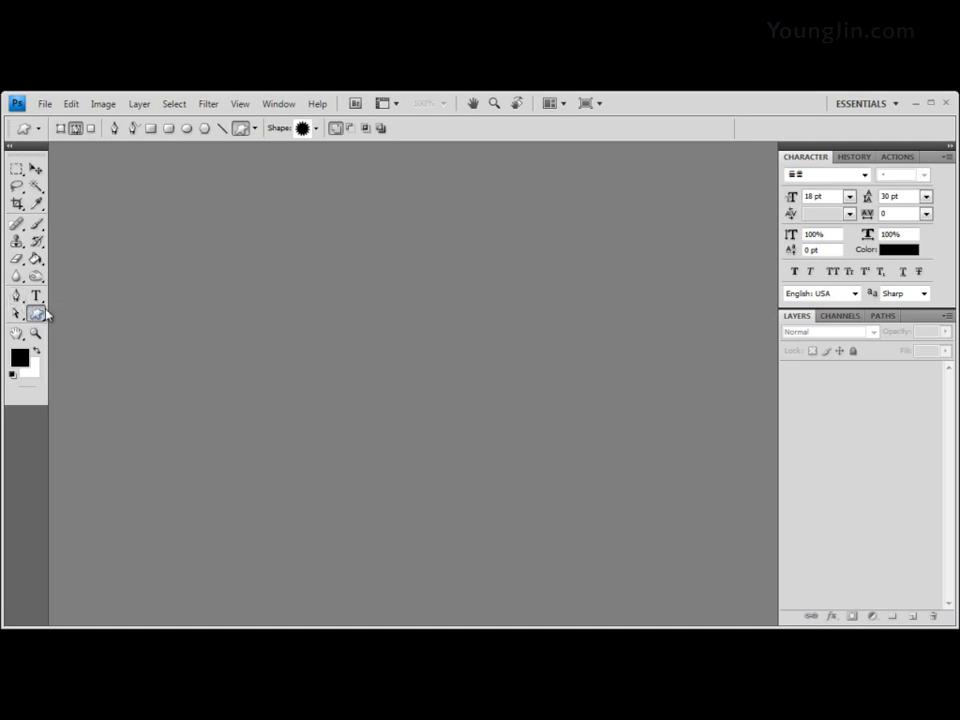
left_click(44, 313)
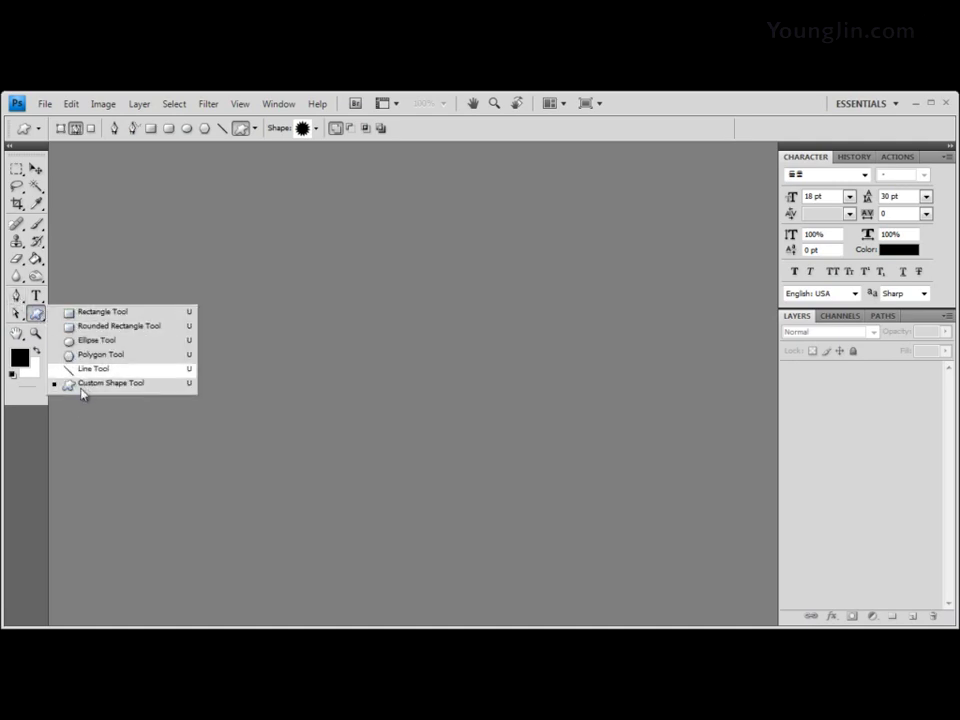
left_click(36, 315)
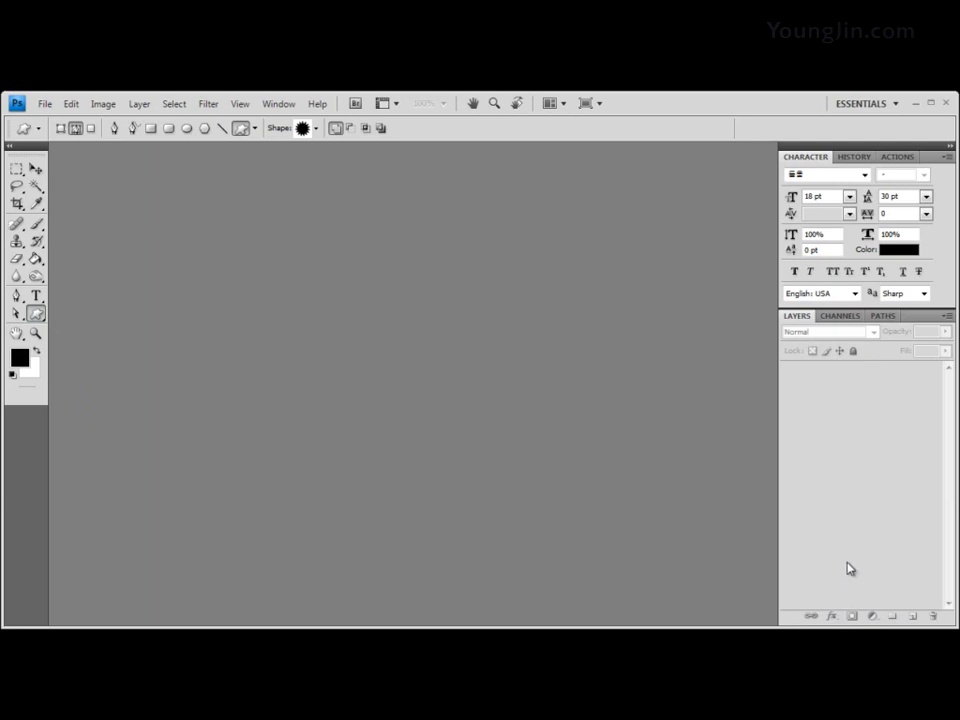
Look up the shortcuts of the editing commands and of the Marquee and Magic Wand tool groups
left_click(71, 104)
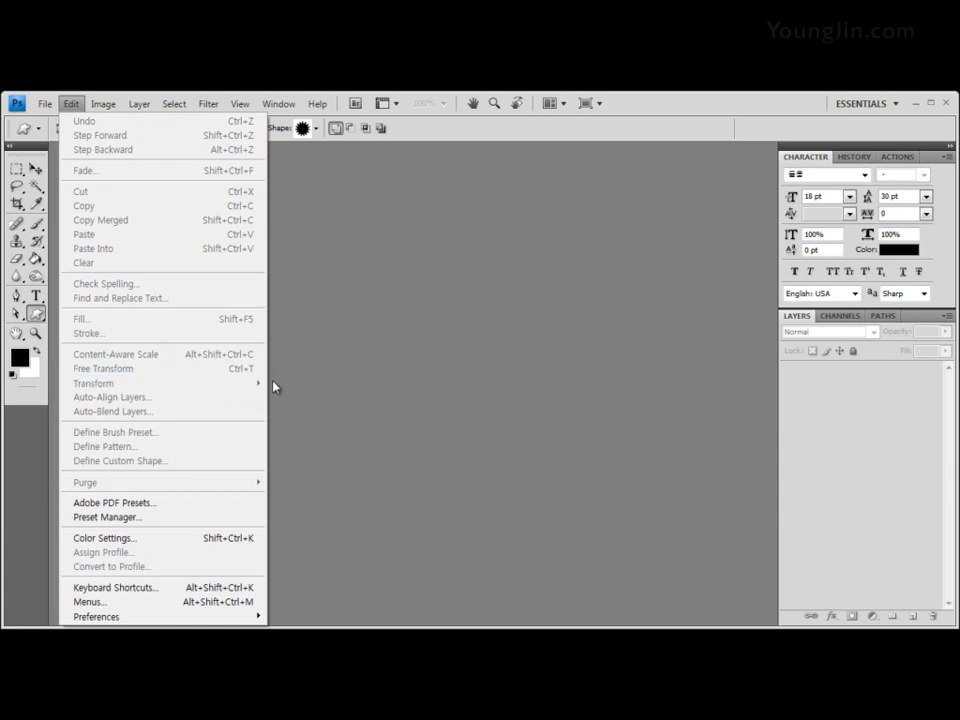
left_click(361, 355)
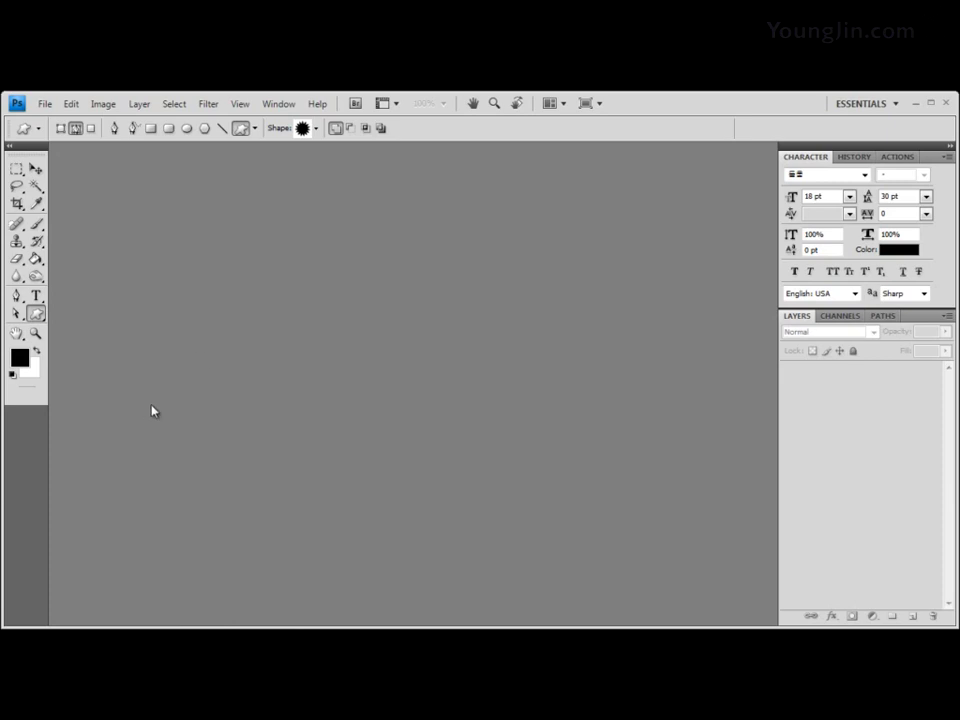
left_click(17, 170)
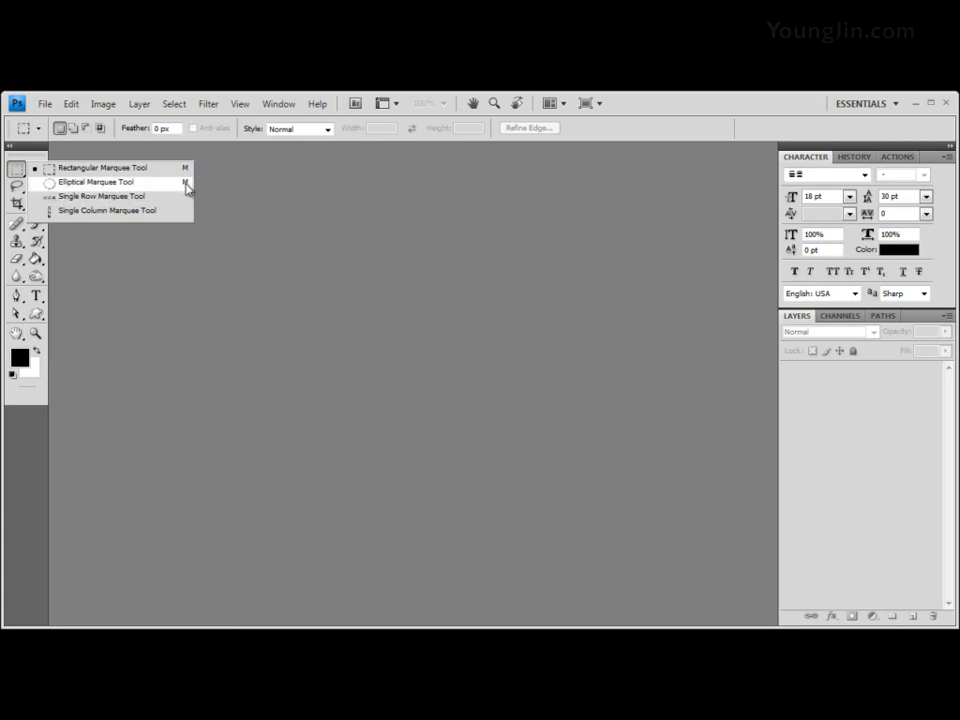
left_click(261, 180)
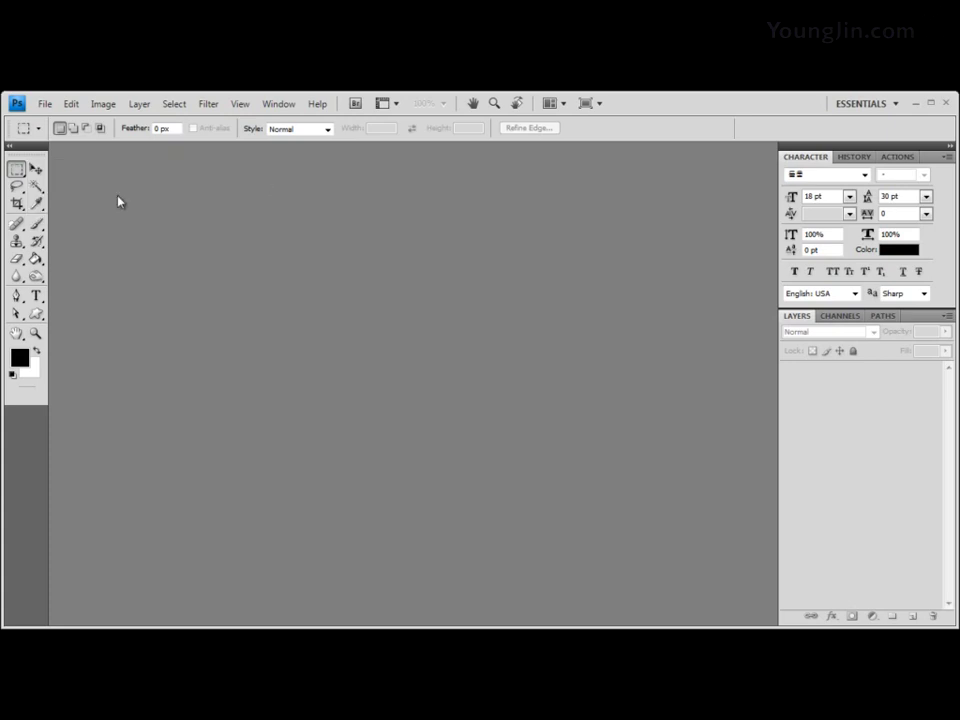
left_click(37, 188)
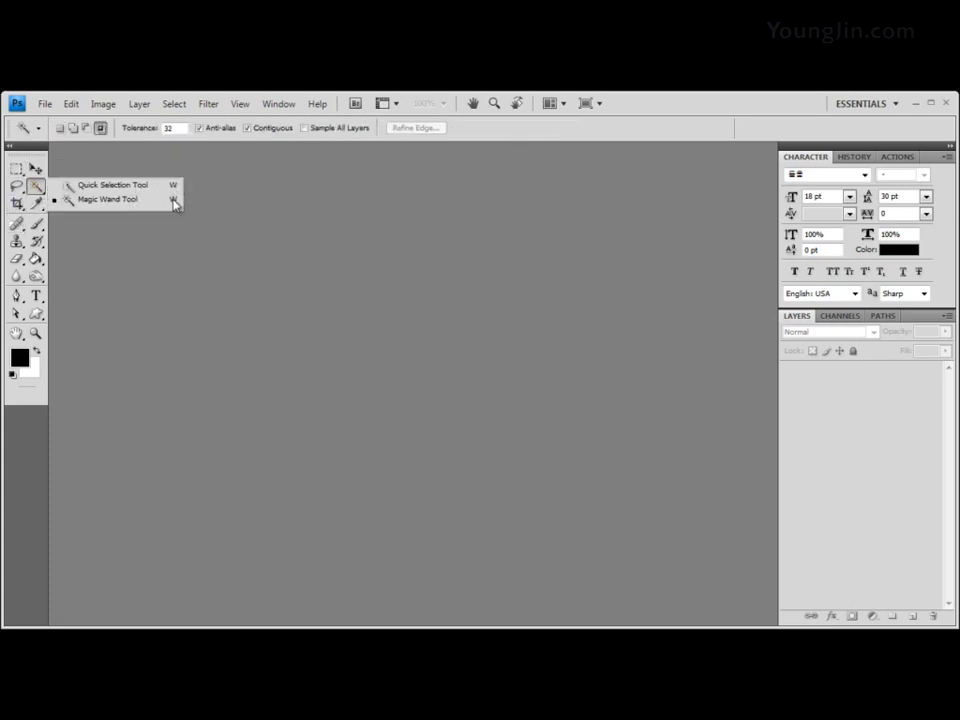
Look at the tools grouped with the Pen Tool, from Freeform Pen to Convert Point
left_click(98, 293)
left_click(16, 295)
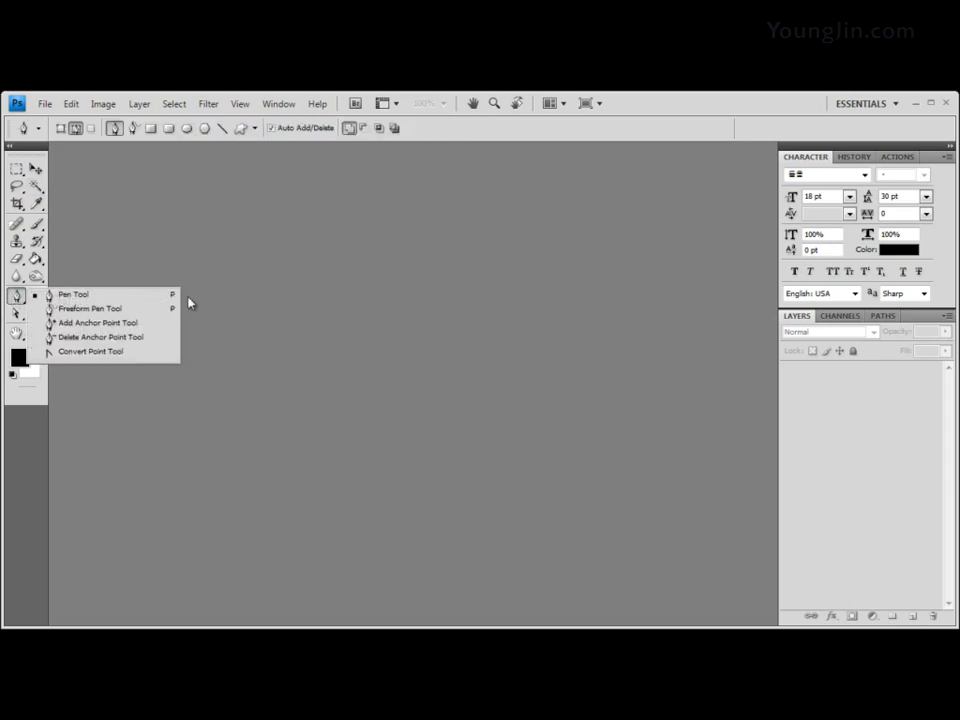
left_click(16, 297)
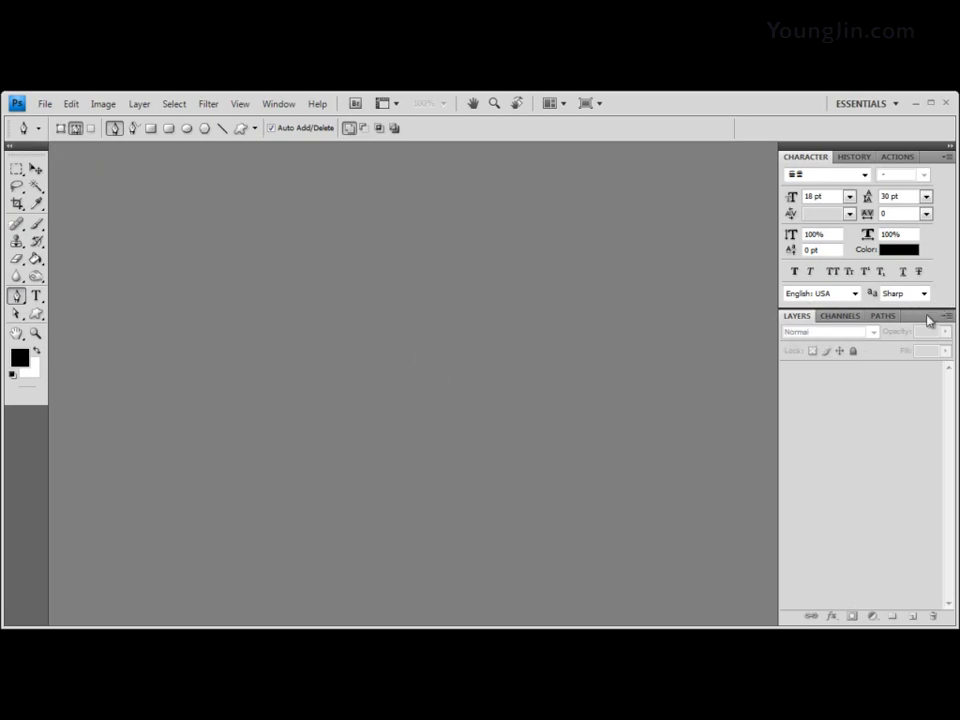
Float the Layers, Channels and Paths panel group over the workspace and dock it back below the Character panel
left_click_drag(928, 320, 460, 252)
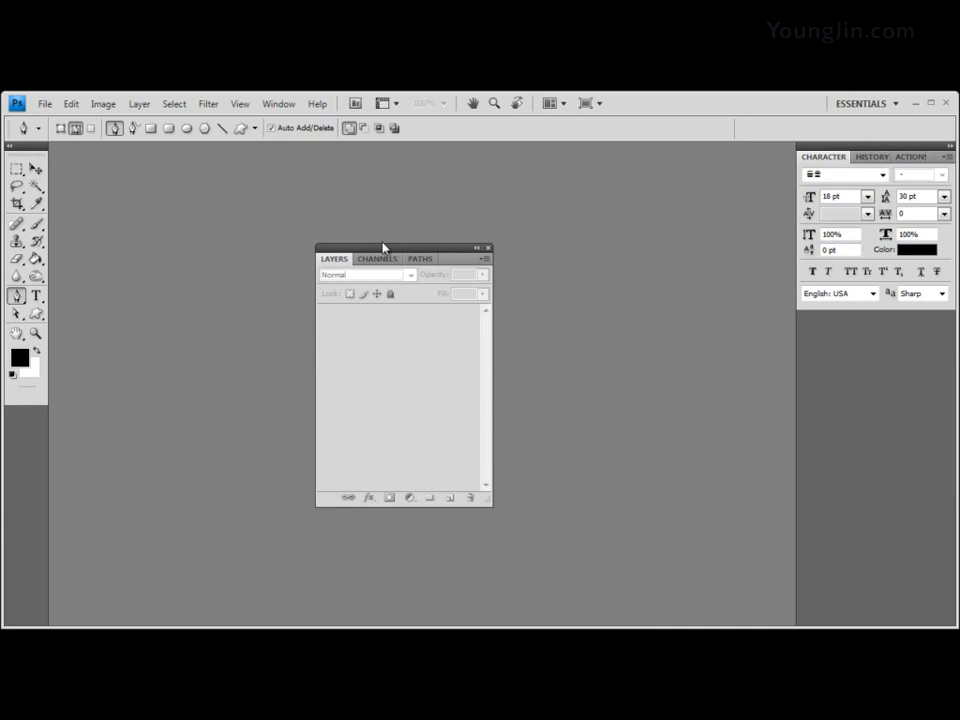
left_click_drag(381, 250, 598, 206)
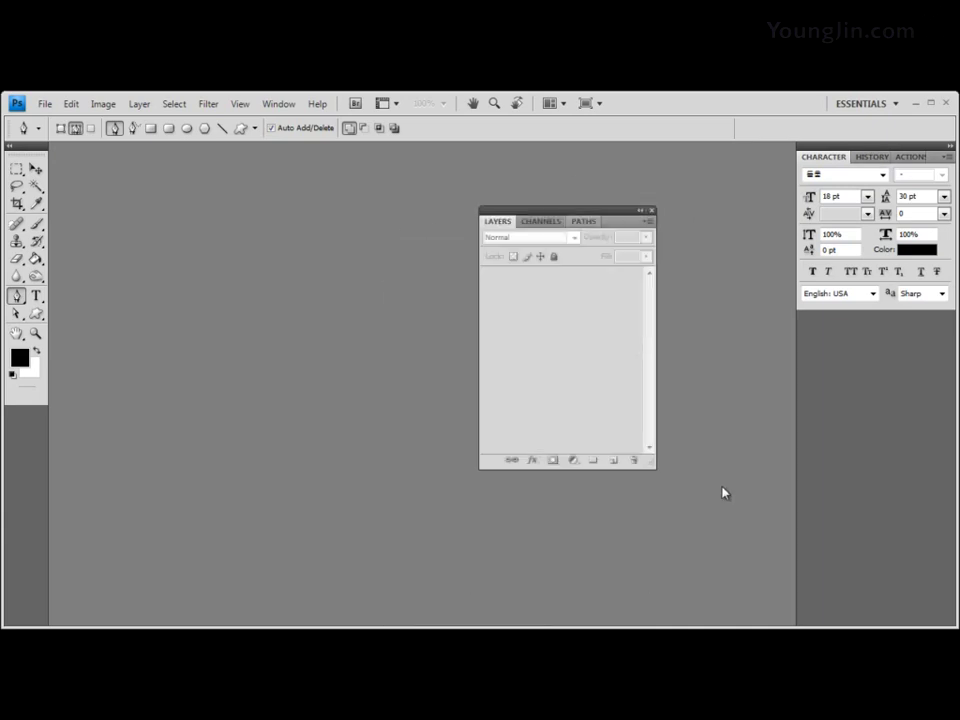
mouse_move(651, 467)
left_mouse_down()
mouse_move(652, 390)
mouse_move(656, 476)
left_mouse_up()
left_click_drag(614, 219, 924, 322)
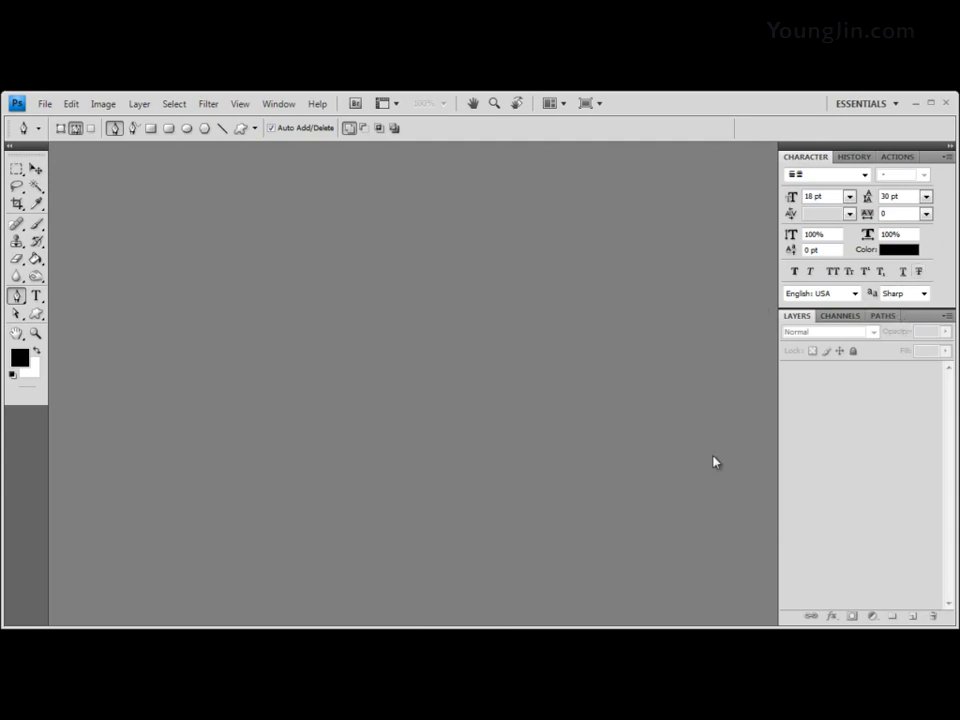
View the Layers, Channels and Paths panels in turn
left_click(845, 318)
left_click(887, 318)
left_click(797, 317)
left_click(844, 318)
left_click(880, 317)
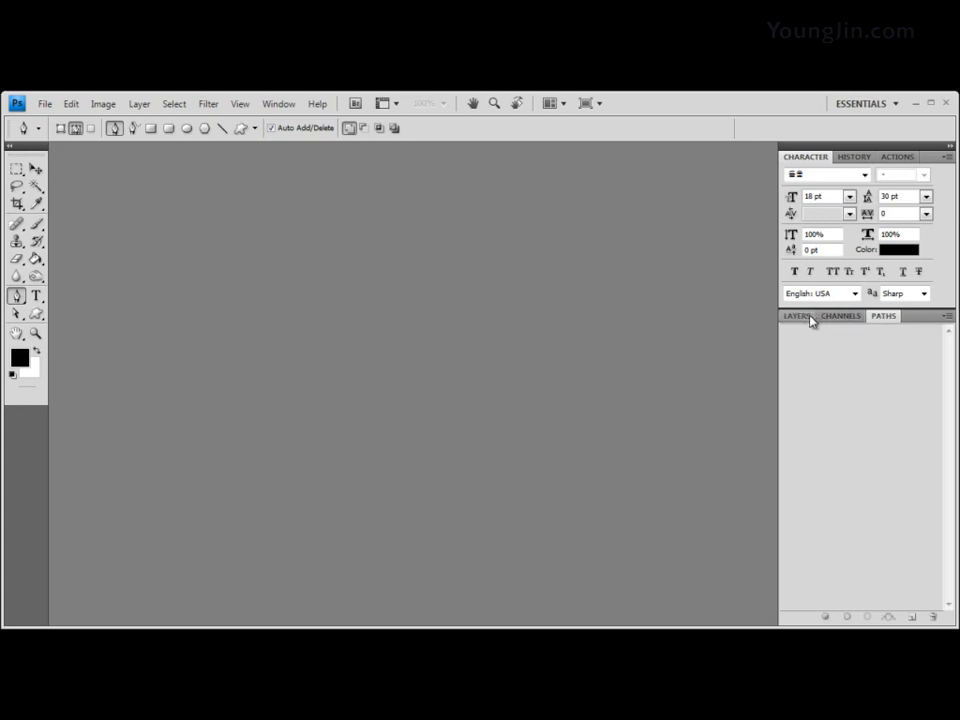
left_click(809, 316)
left_click(856, 320)
Detach the Layers panel from its group, dock it back, and restore it to first place before Channels and Paths
left_click_drag(806, 324, 418, 292)
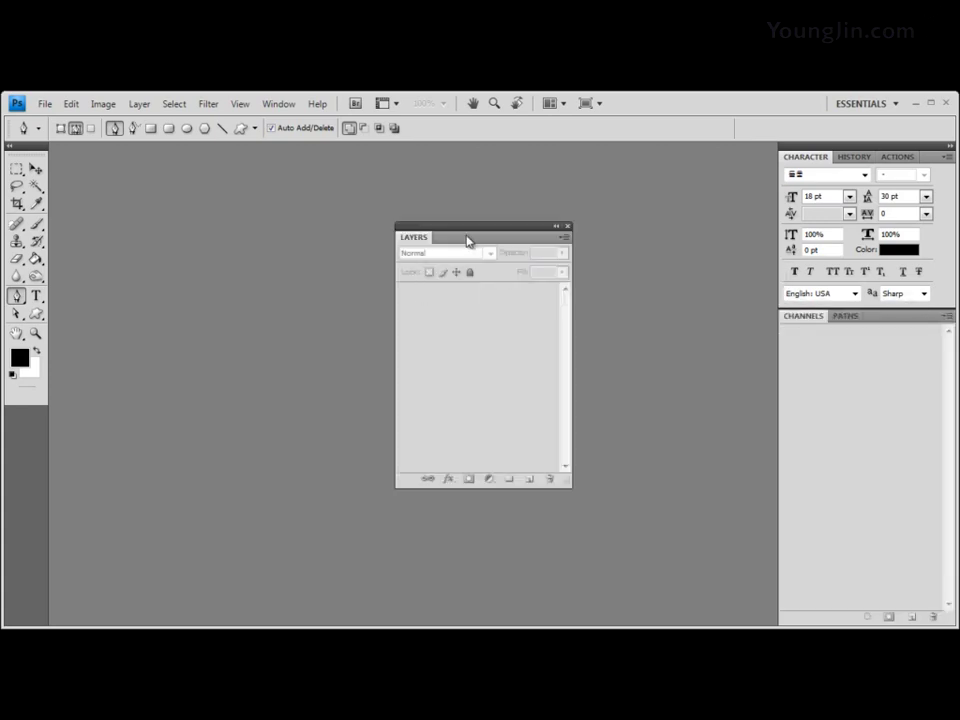
left_click_drag(469, 229, 879, 321)
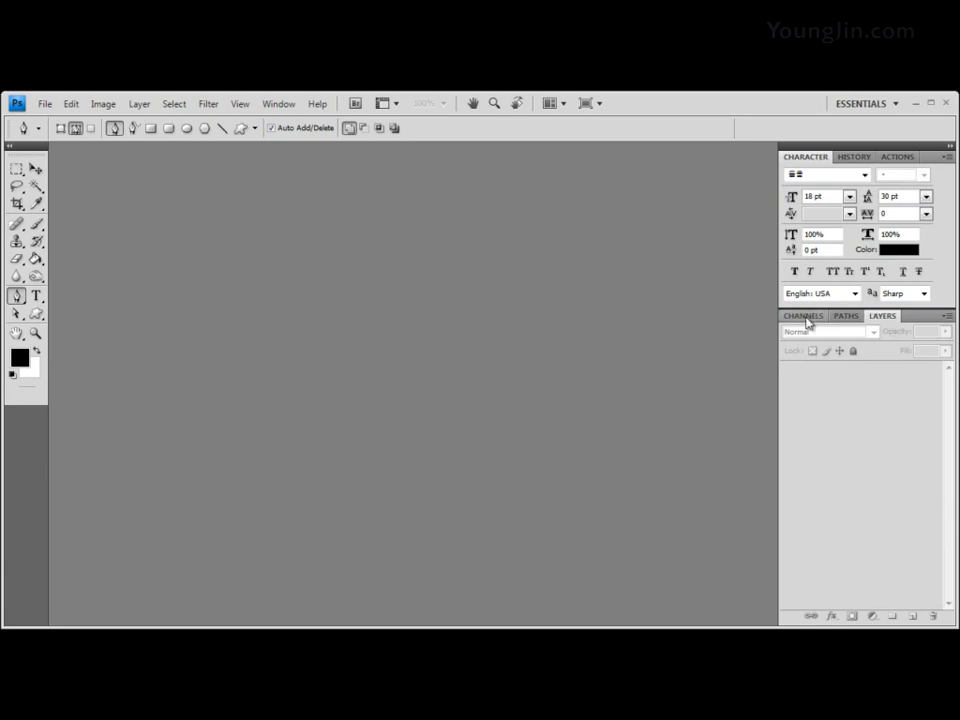
left_click(848, 316)
left_click(893, 318)
left_click_drag(889, 318, 785, 319)
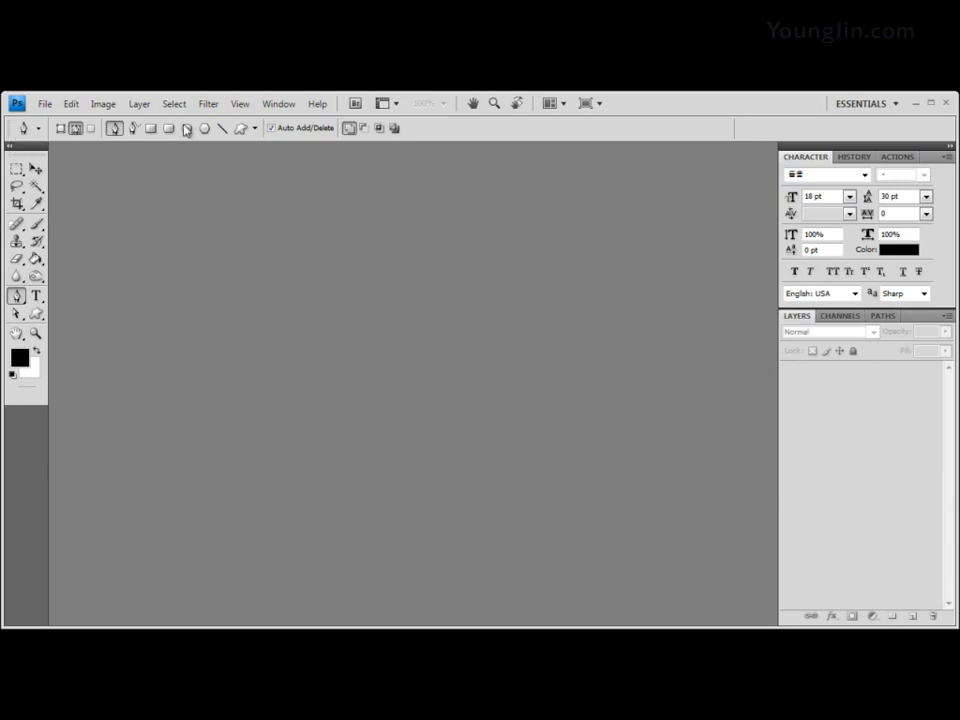
Toggle the toolbox layout and back, and compare the Gradient Tool with the Paint Bucket Tool in its group
left_click(17, 147)
left_click(15, 148)
left_click(36, 258)
left_click(80, 259)
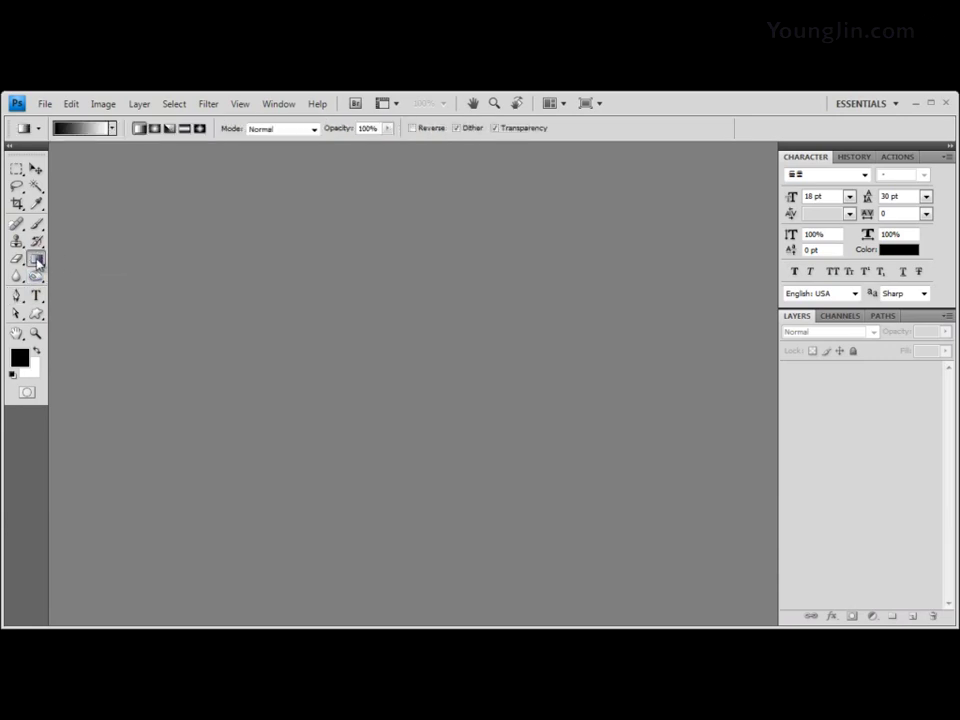
left_click(36, 258)
left_click(116, 272)
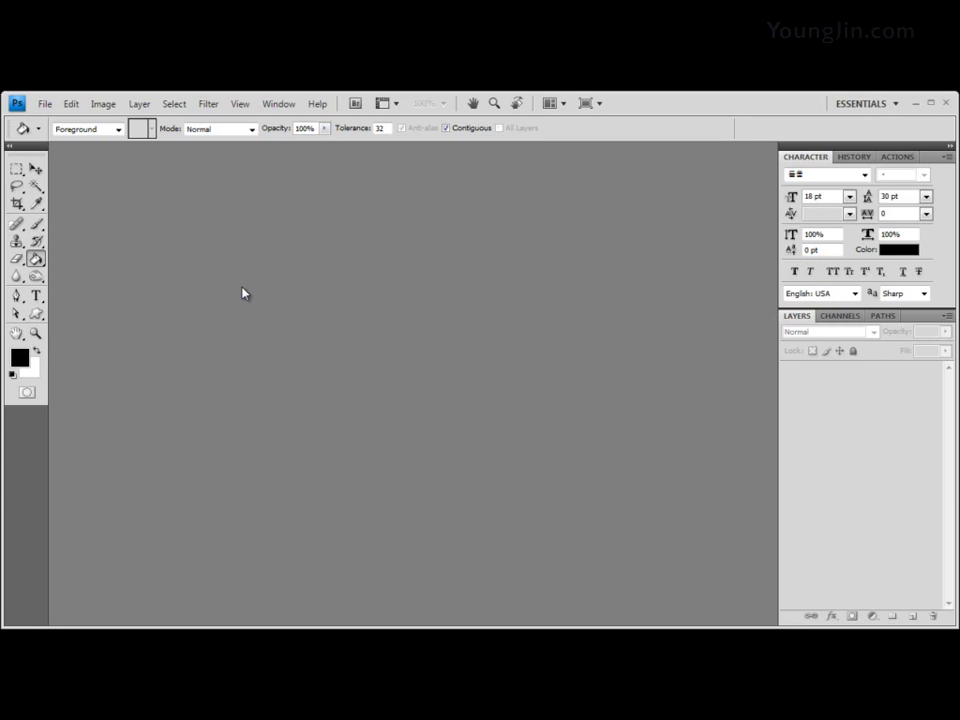
Look through the File and View menu commands, and view the Open dialog without choosing a file
left_click(45, 104)
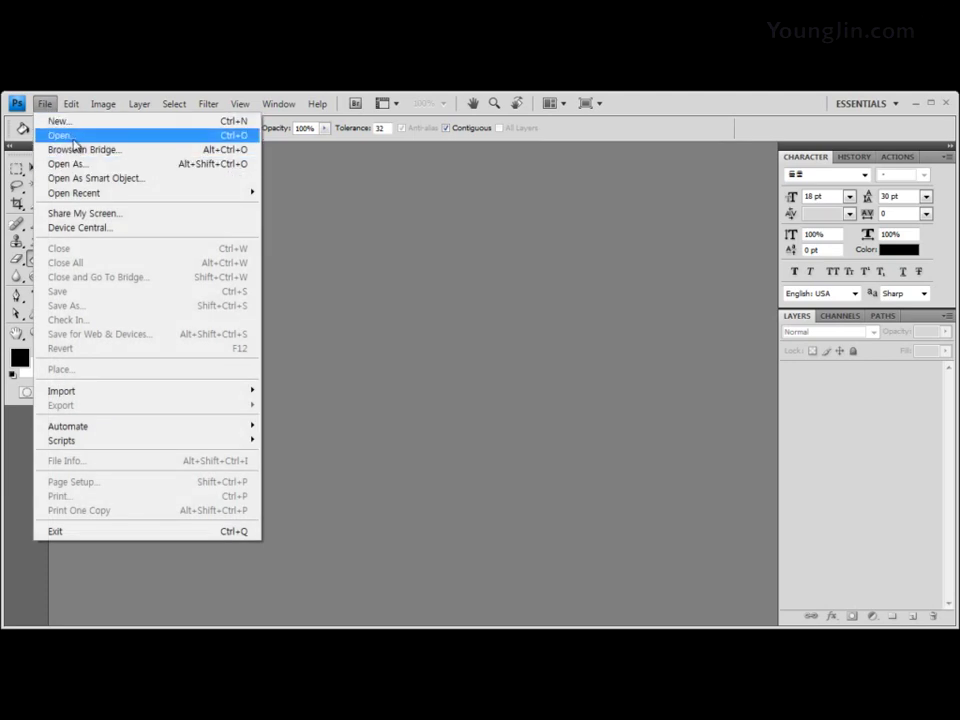
mouse_move(240, 104)
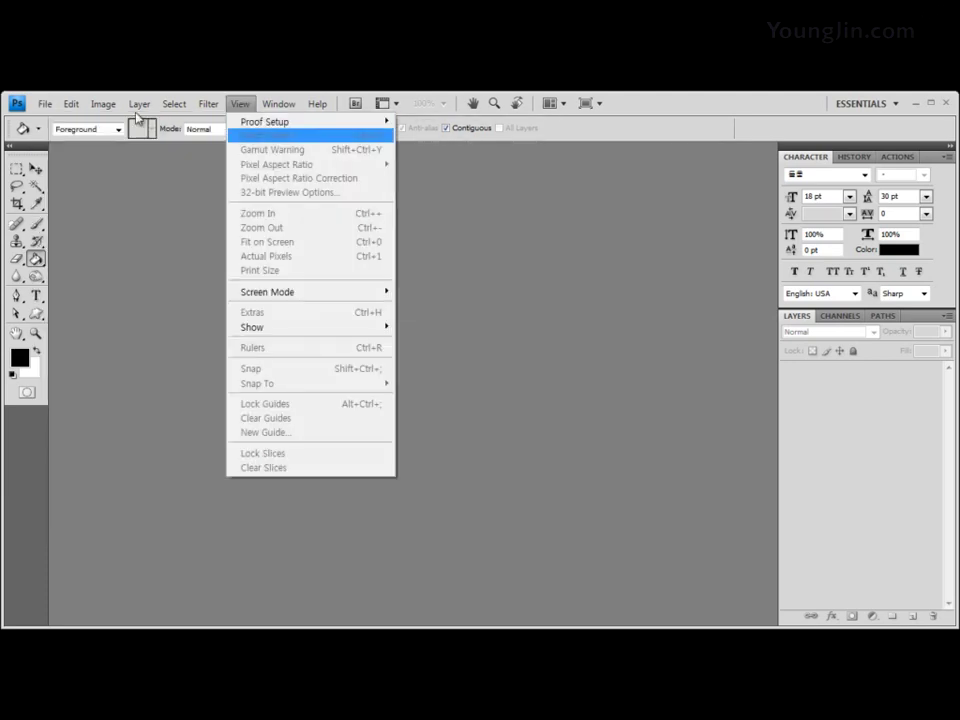
mouse_move(50, 103)
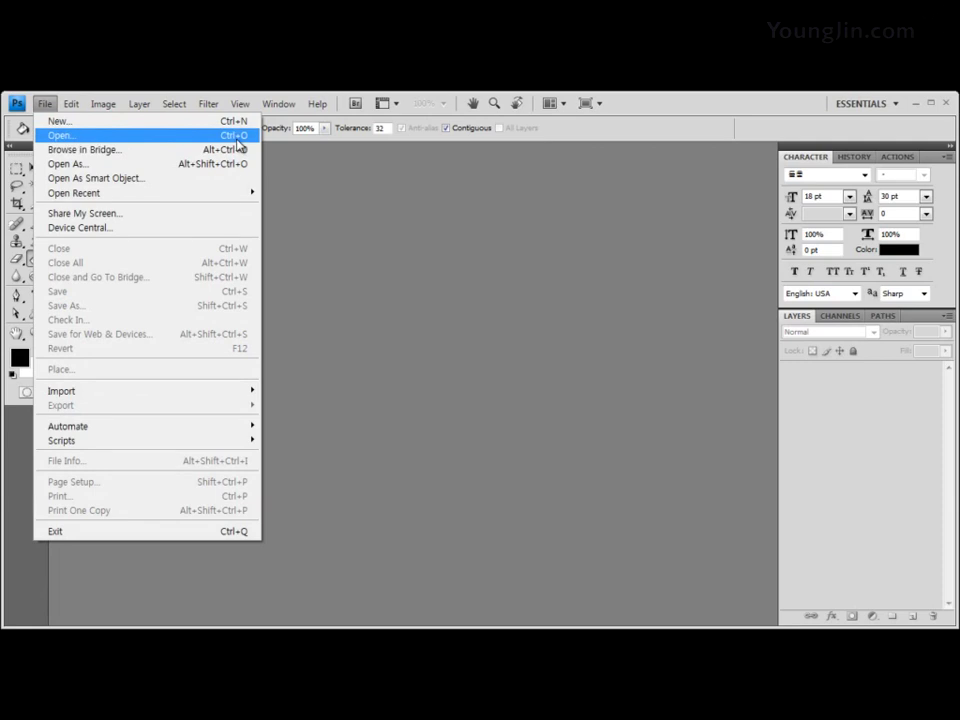
left_click(180, 140)
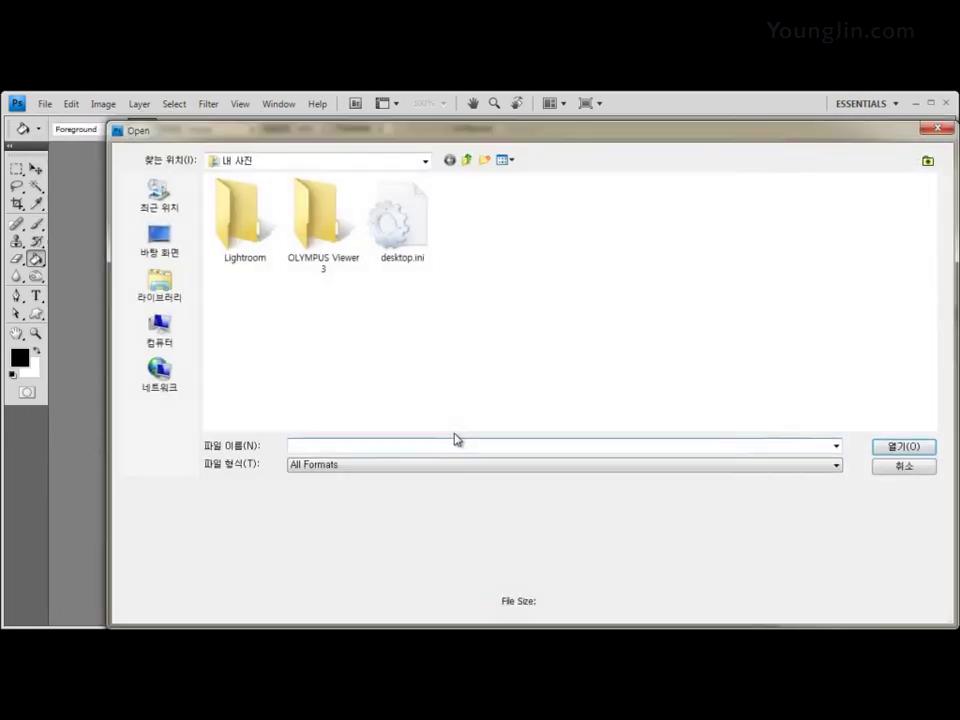
left_click(945, 133)
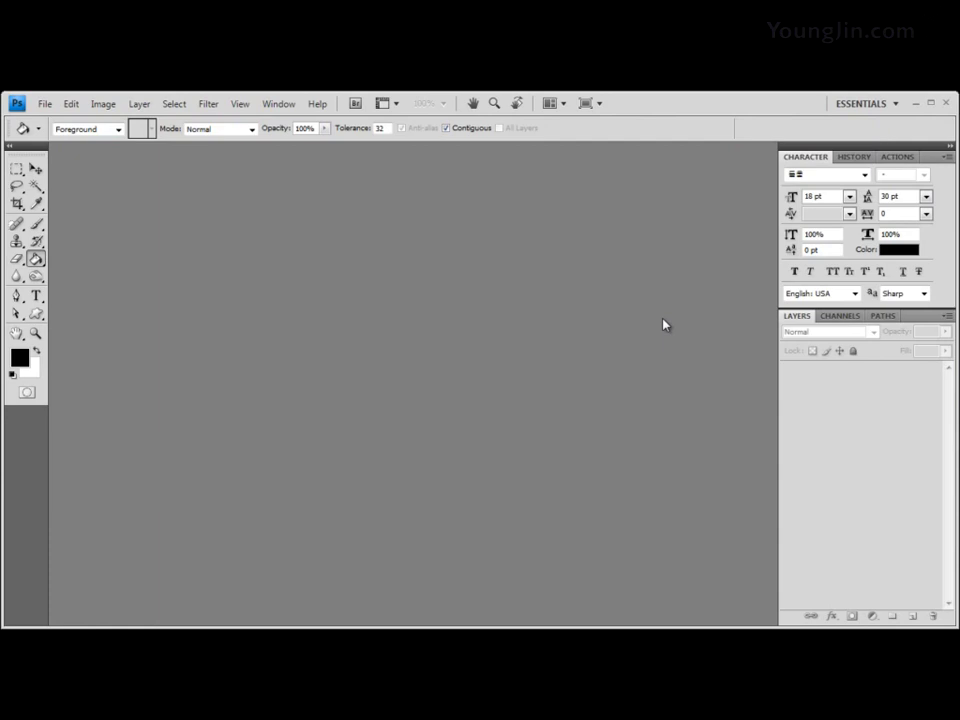
Open 1급-1.JPG in Photoshop from the Chapter01 folder in Windows Explorer, and activate the Move Tool
key("alt+Tab")
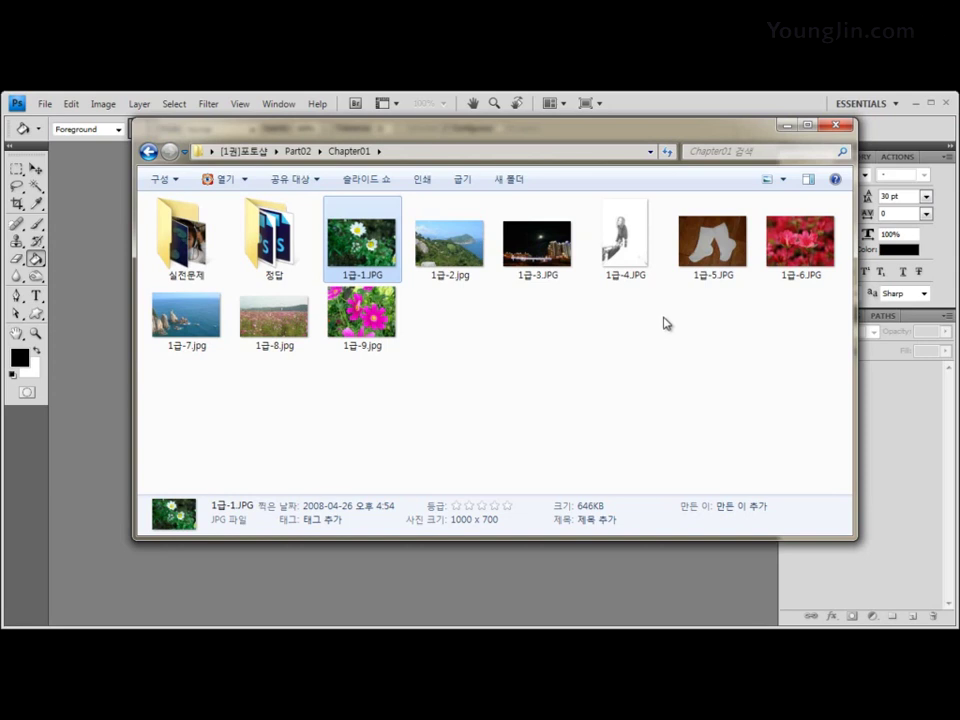
left_click_drag(408, 128, 437, 141)
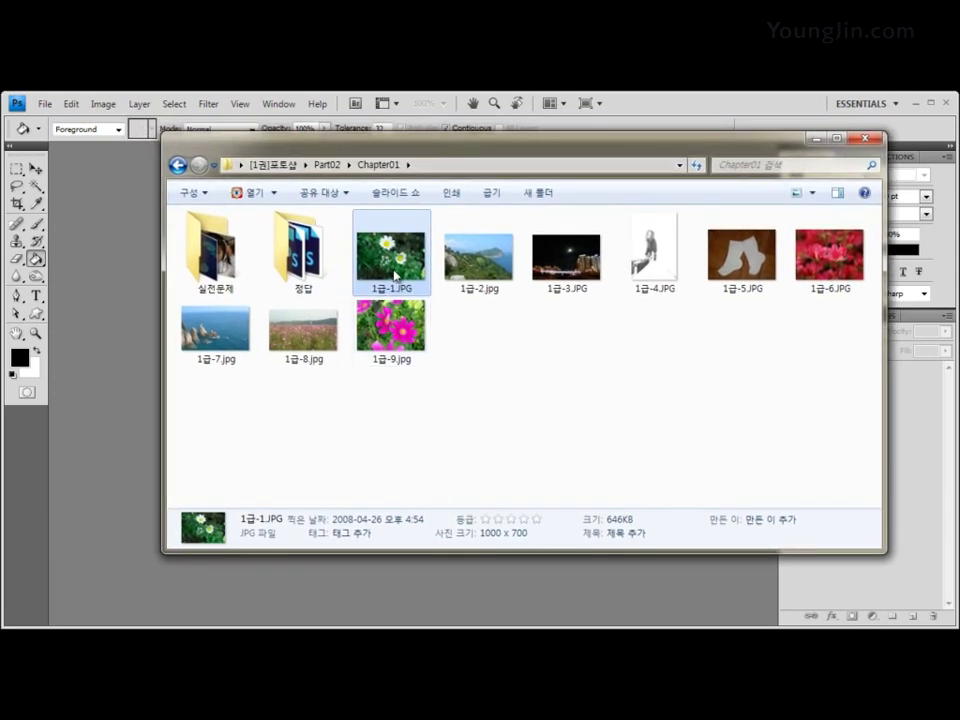
left_click_drag(399, 262, 114, 292)
left_click(707, 107)
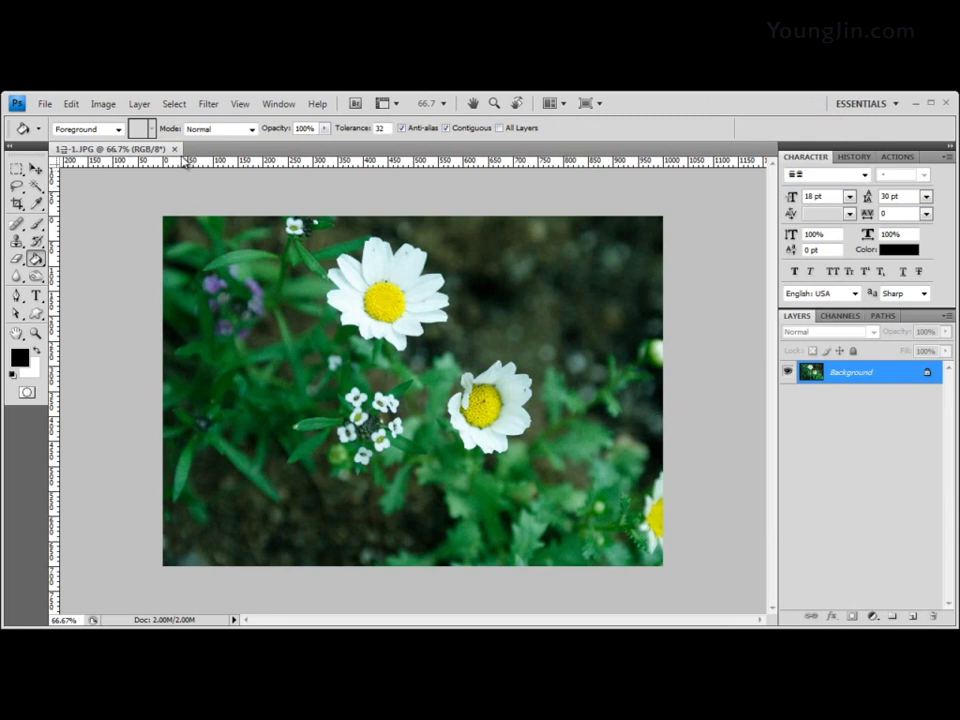
left_click(35, 170)
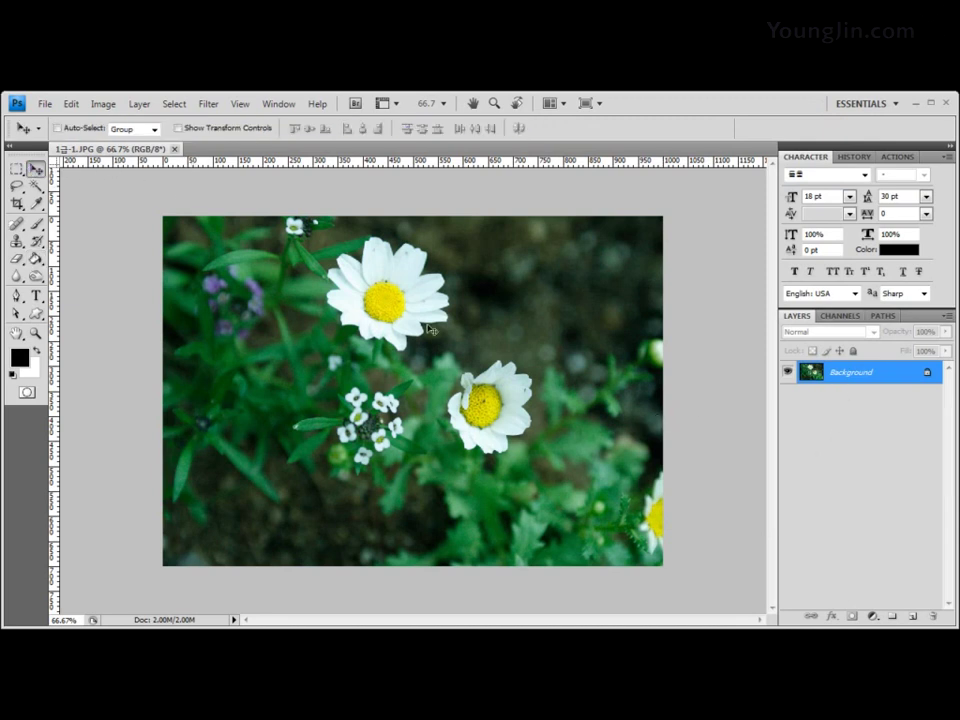
Detach the tabbed 1급-1.JPG document into a floating window and dock it back as a tab
left_click_drag(150, 149, 323, 148)
left_click_drag(118, 150, 130, 178)
left_click_drag(511, 181, 164, 156)
Open 1급-2.jpg from the Chapter01 folder, and float both image documents as separate windows
key("alt+Tab")
left_click_drag(478, 255, 105, 317)
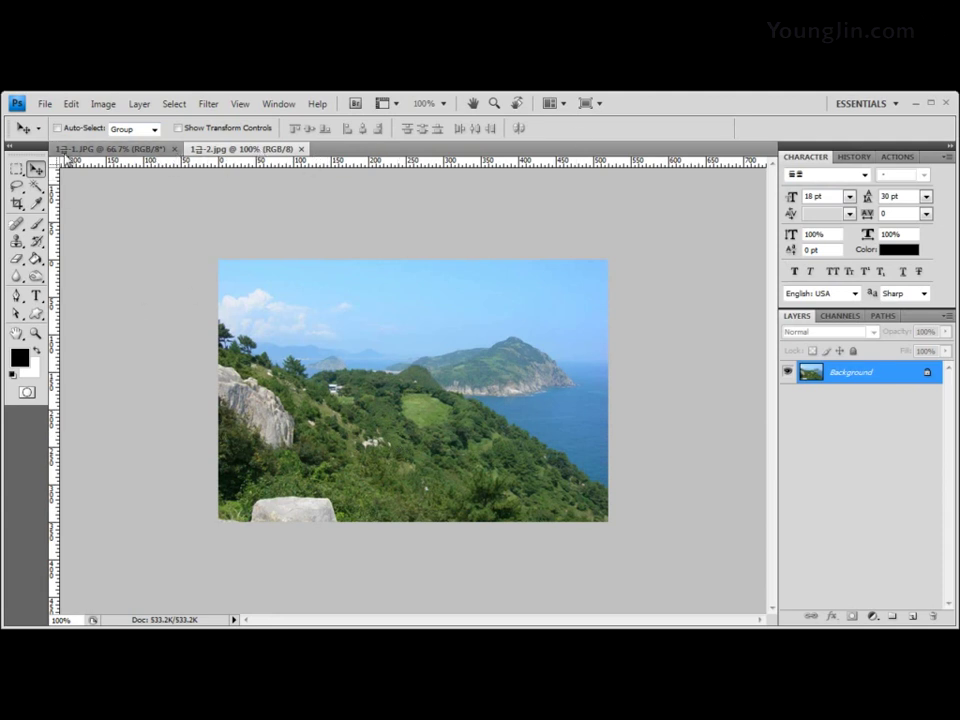
left_click_drag(195, 149, 269, 197)
left_click_drag(112, 149, 277, 287)
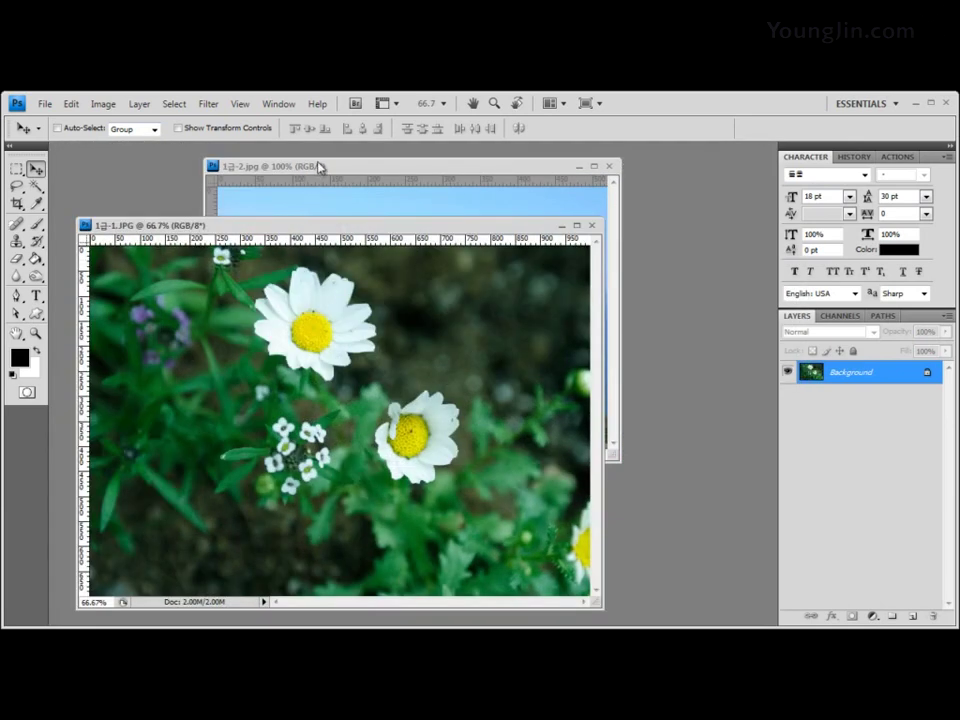
Rearrange the two floating image windows so that 1급-2.jpg partly overlaps the lower right of 1급-1.JPG
left_click_drag(317, 163, 477, 175)
left_click(300, 230)
left_click_drag(297, 227, 278, 168)
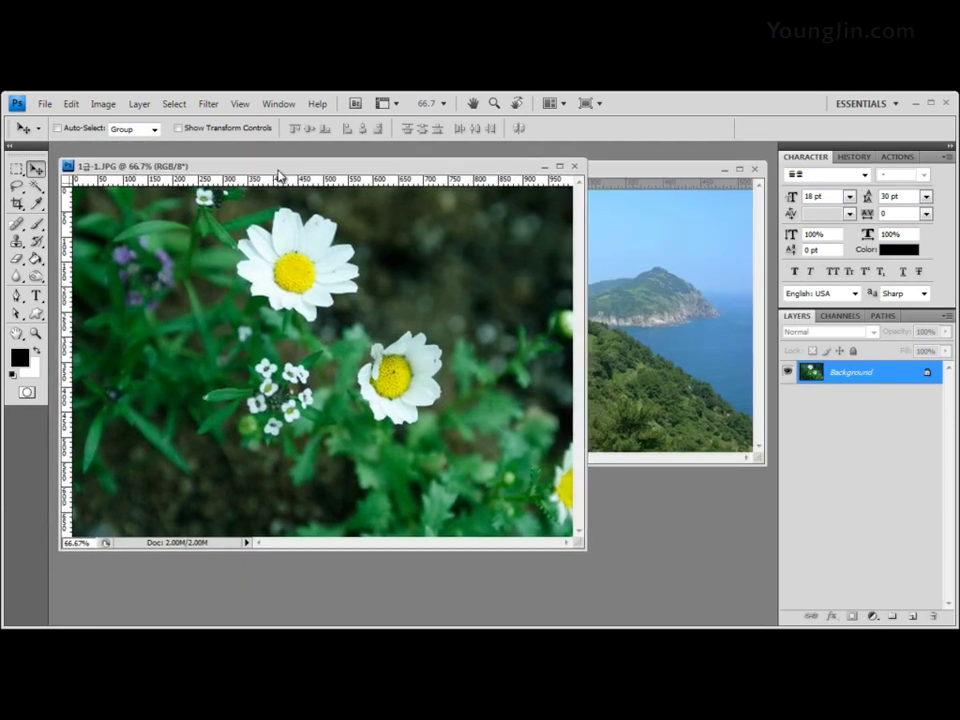
left_click_drag(681, 174, 706, 277)
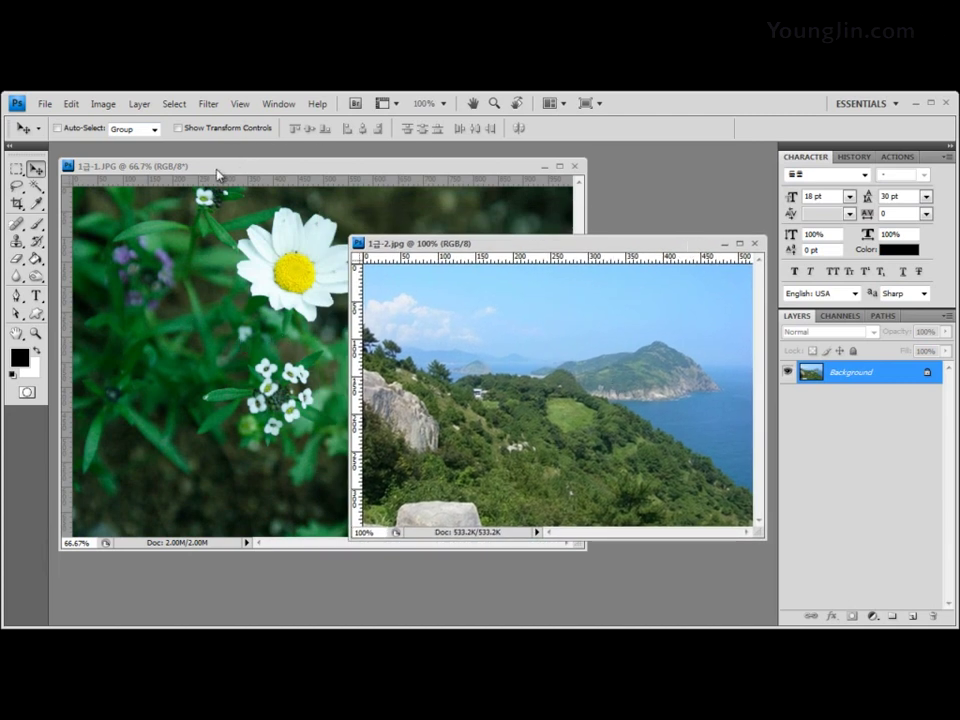
Close 1급-2.jpg and reposition the floating 1급-1.JPG window in the workspace
left_click(755, 243)
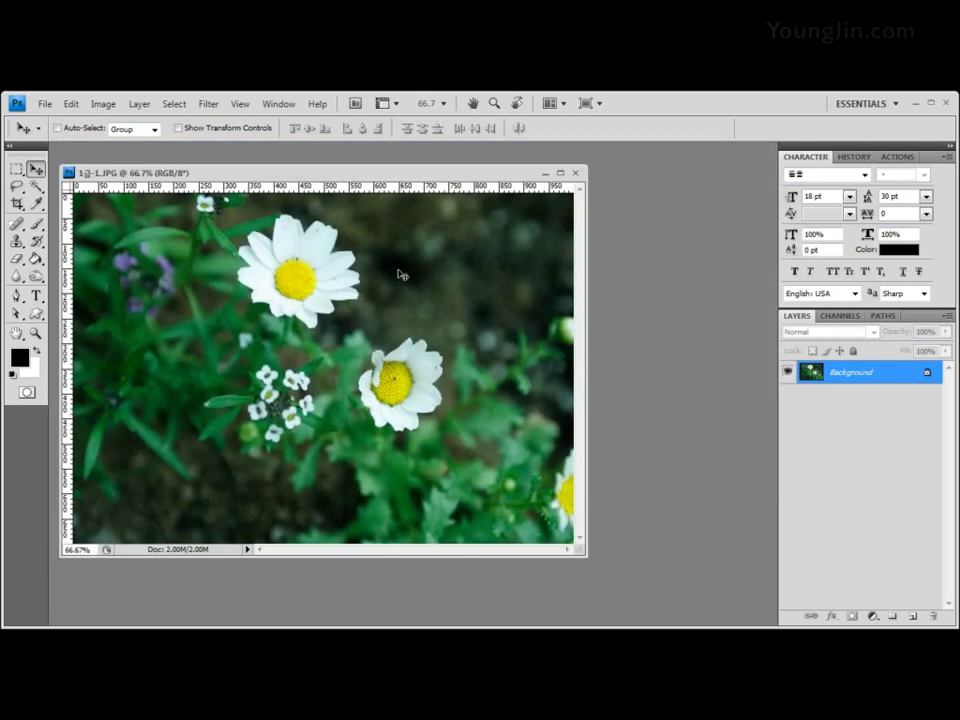
left_click_drag(358, 175, 378, 172)
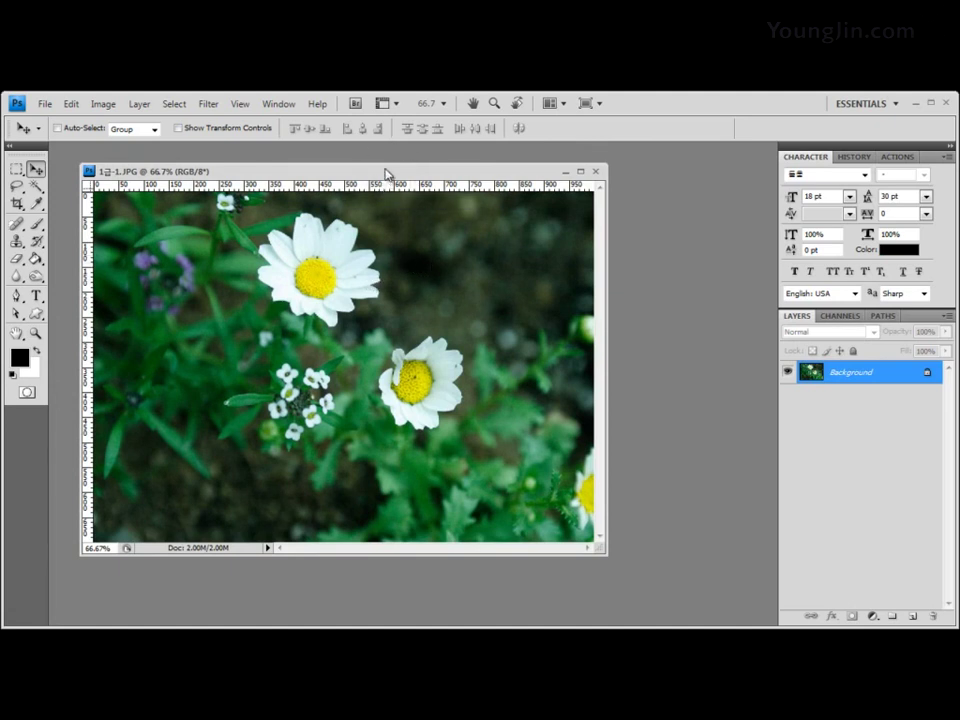
left_click_drag(388, 171, 412, 173)
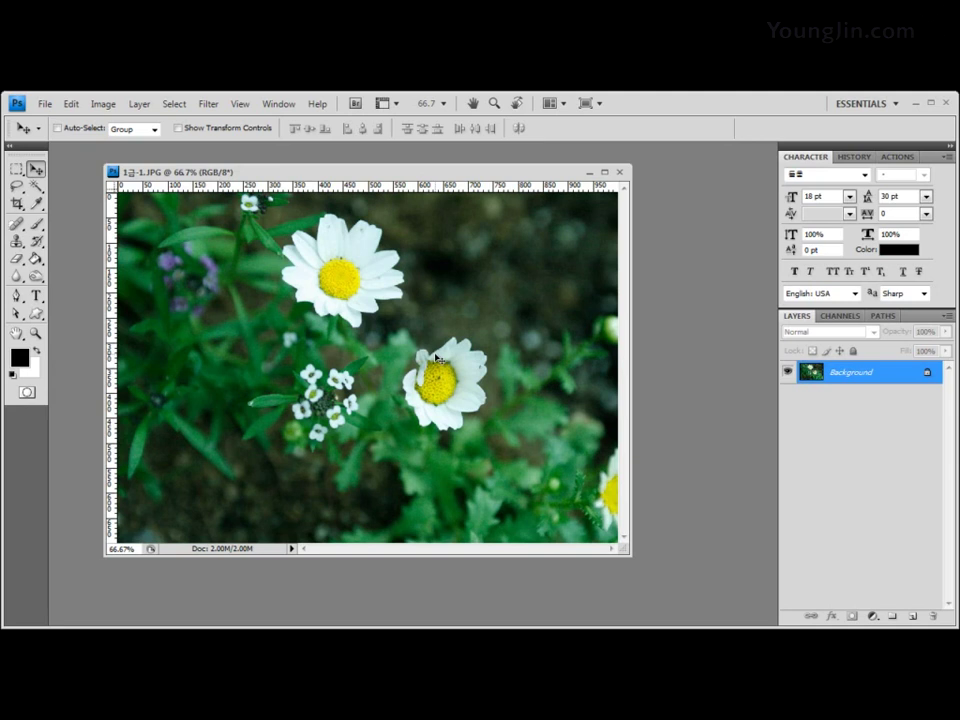
Zoom 1급-1.JPG in to 300%, out to 25% and back to 66.7%
key("ctrl+plus")
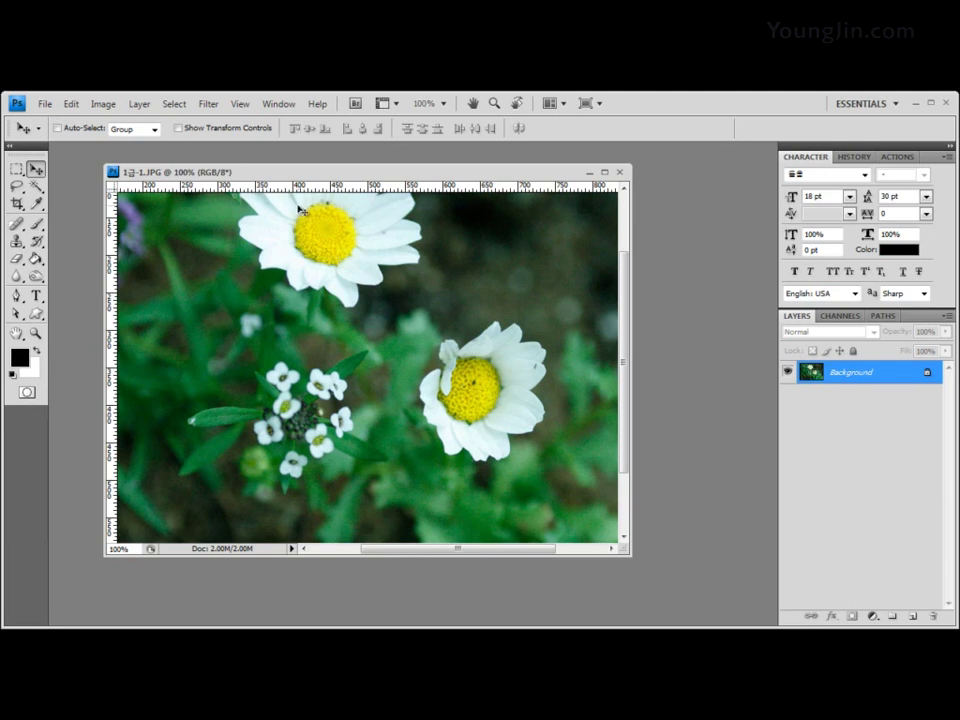
key("ctrl+plus")
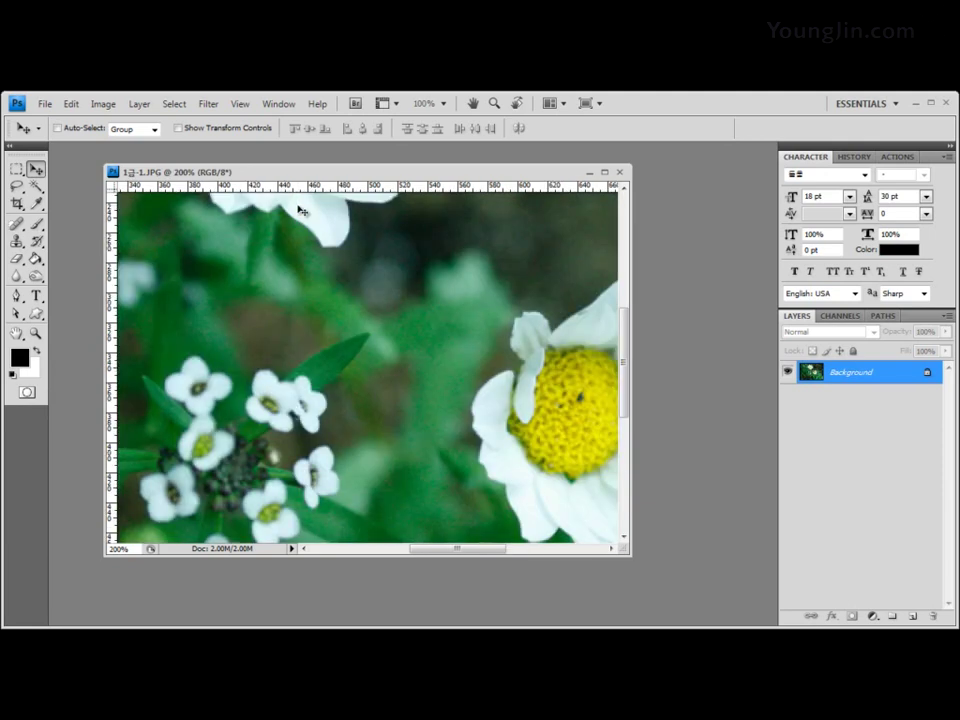
key("ctrl+plus")
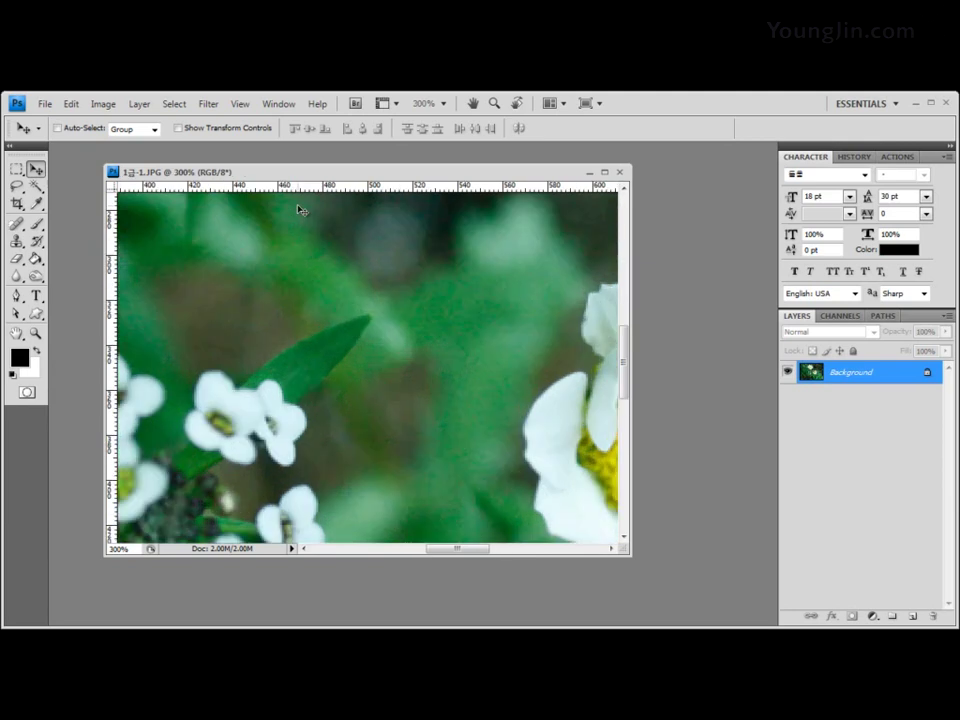
key("ctrl+minus")
key("ctrl+minus")
key("ctrl+minus")
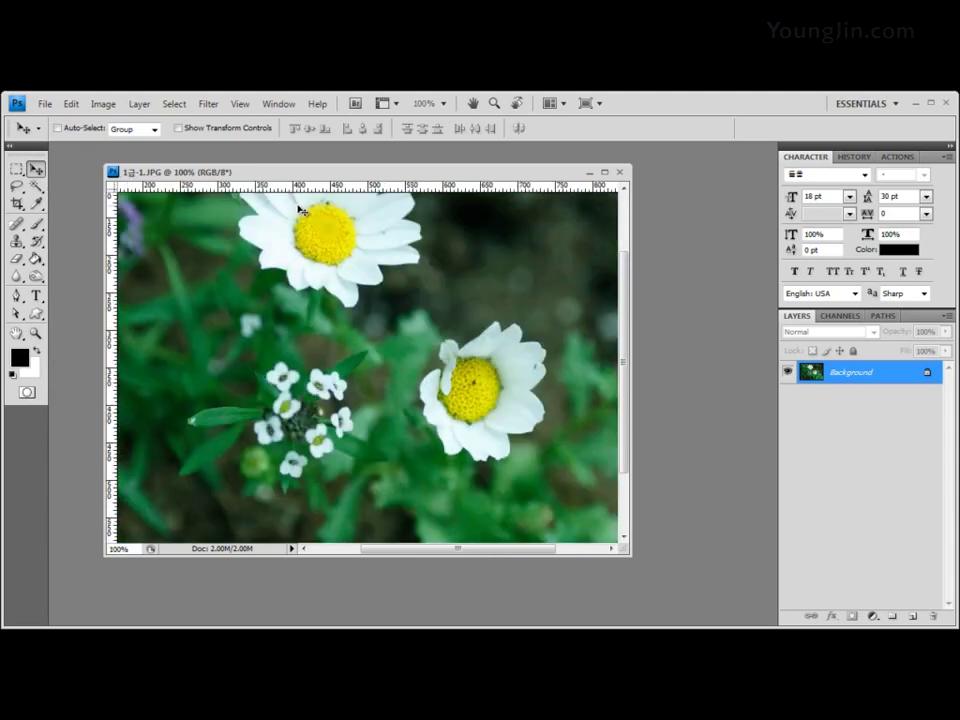
key("ctrl+minus")
key("ctrl+minus")
key("ctrl+minus")
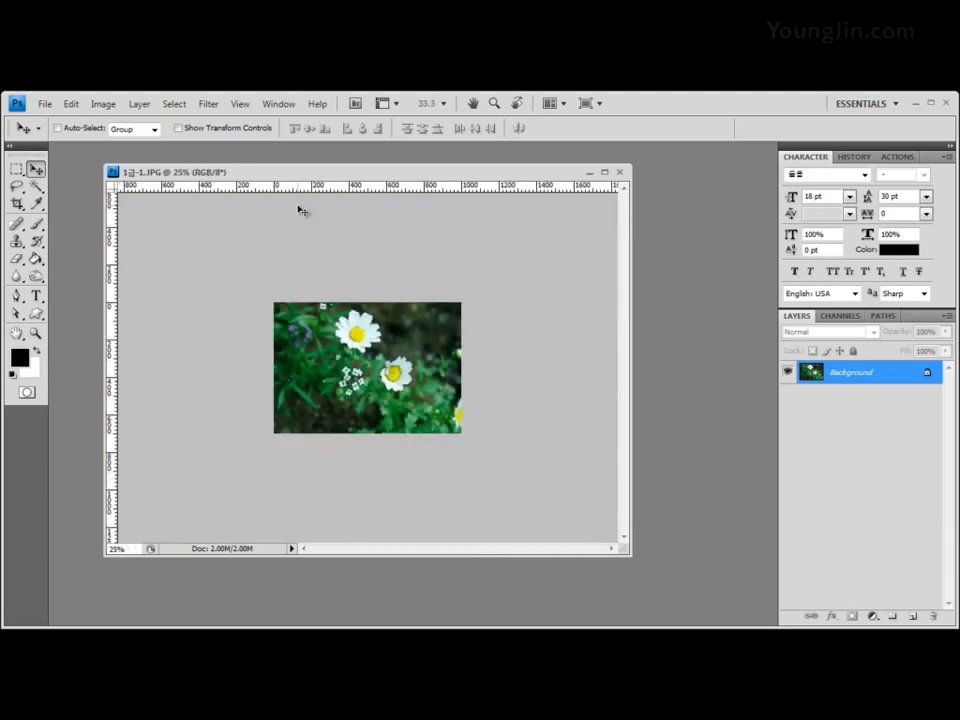
key("ctrl+plus")
key("ctrl+plus")
key("ctrl+plus")
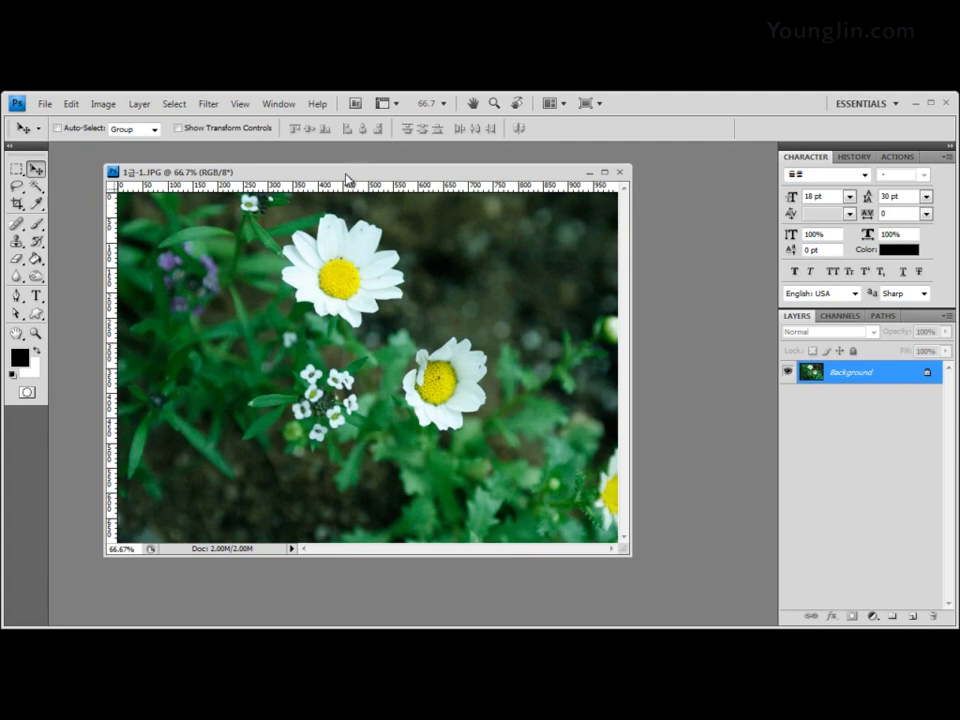
Enlarge the floating 1급-1.JPG window to fill the workspace and zoom the image to 100%
left_click_drag(347, 176, 307, 167)
left_click_drag(594, 547, 664, 585)
key("ctrl+plus")
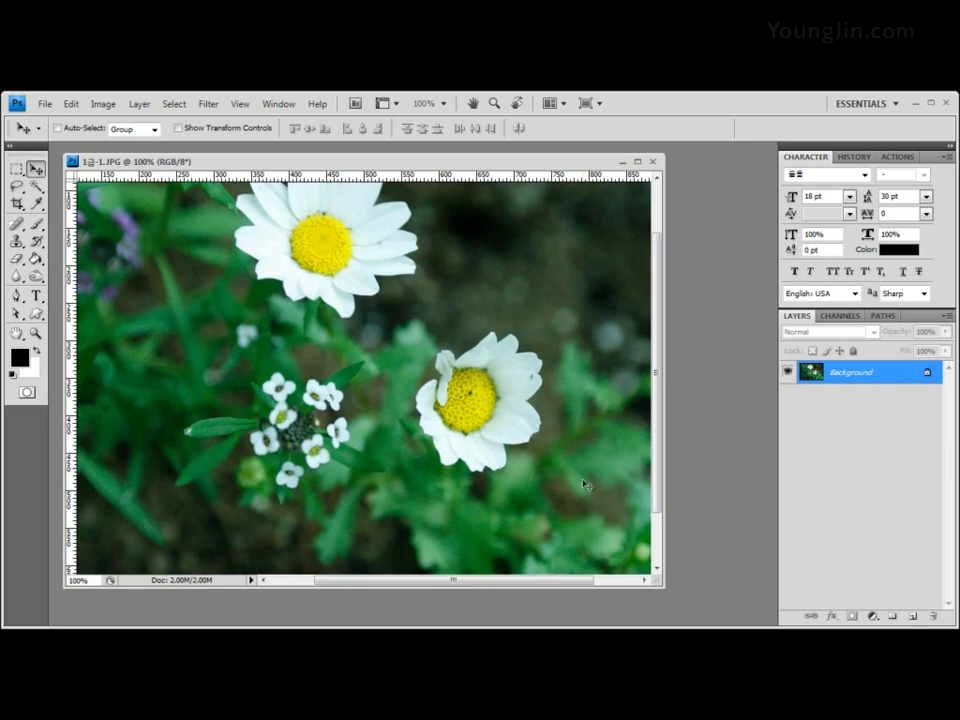
left_click_drag(664, 587, 788, 628)
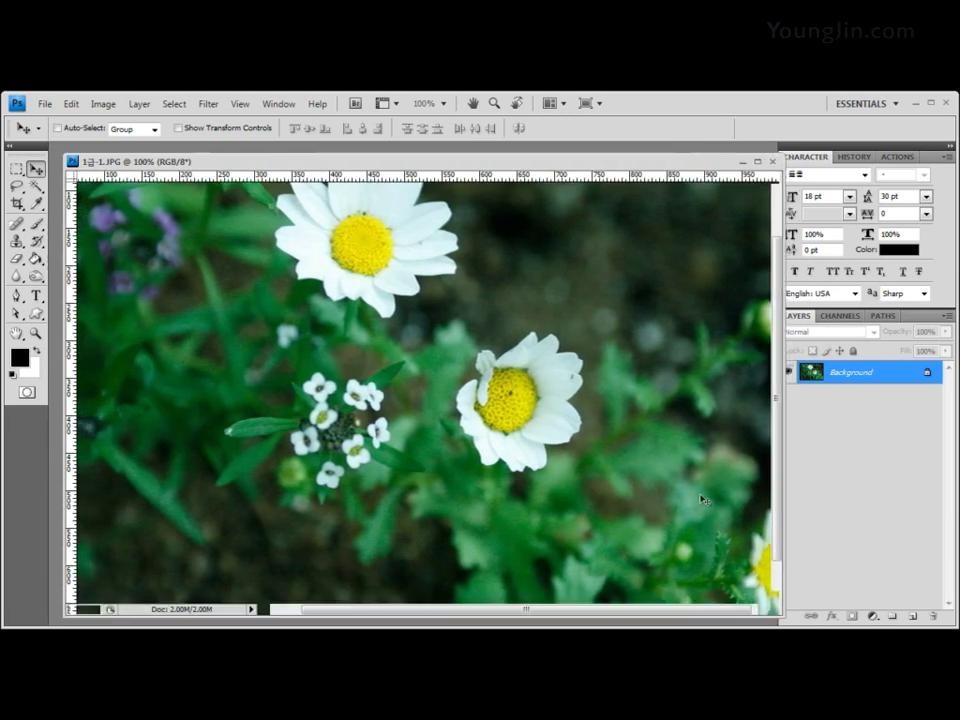
Zoom 1급-1.JPG out to 66.7%, shrink its floating window around the image and reposition it in the workspace
left_click_drag(459, 168, 447, 164)
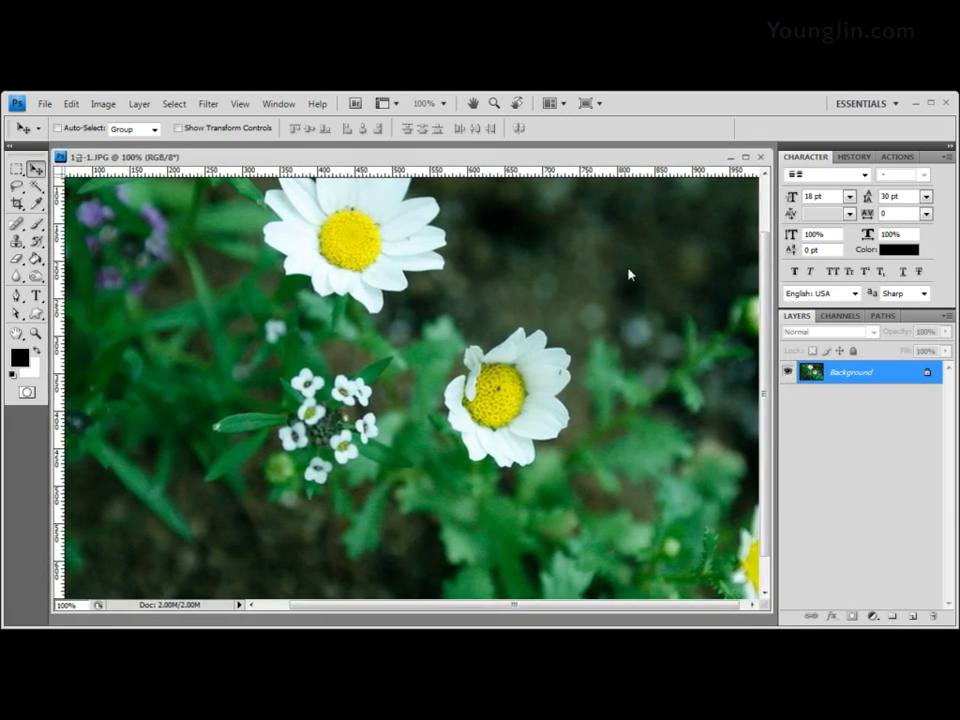
key("ctrl+minus")
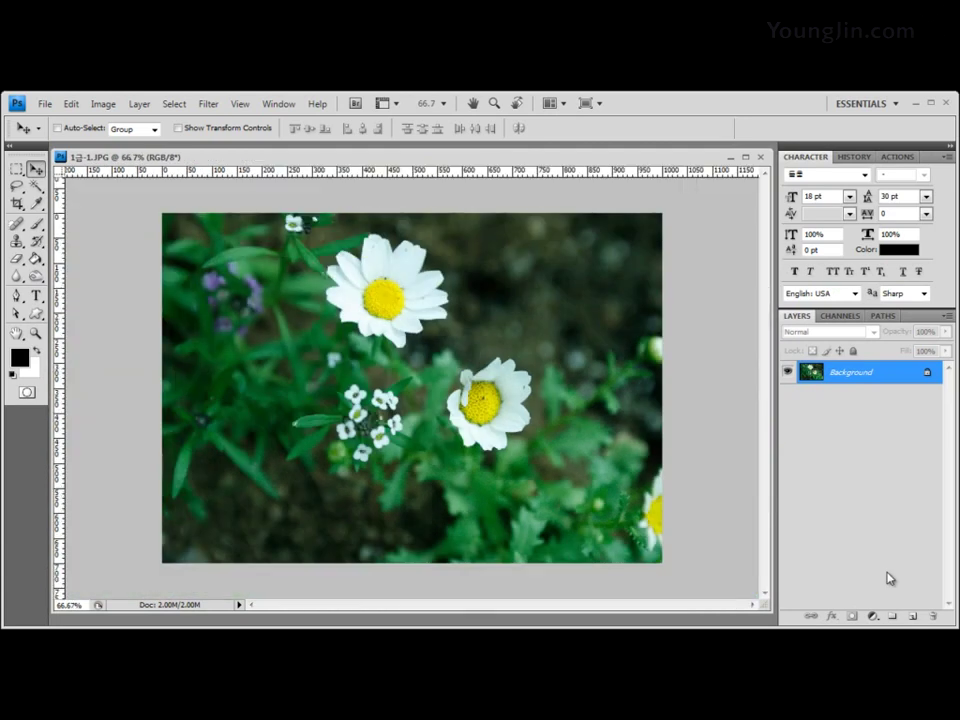
left_click_drag(771, 621, 616, 538)
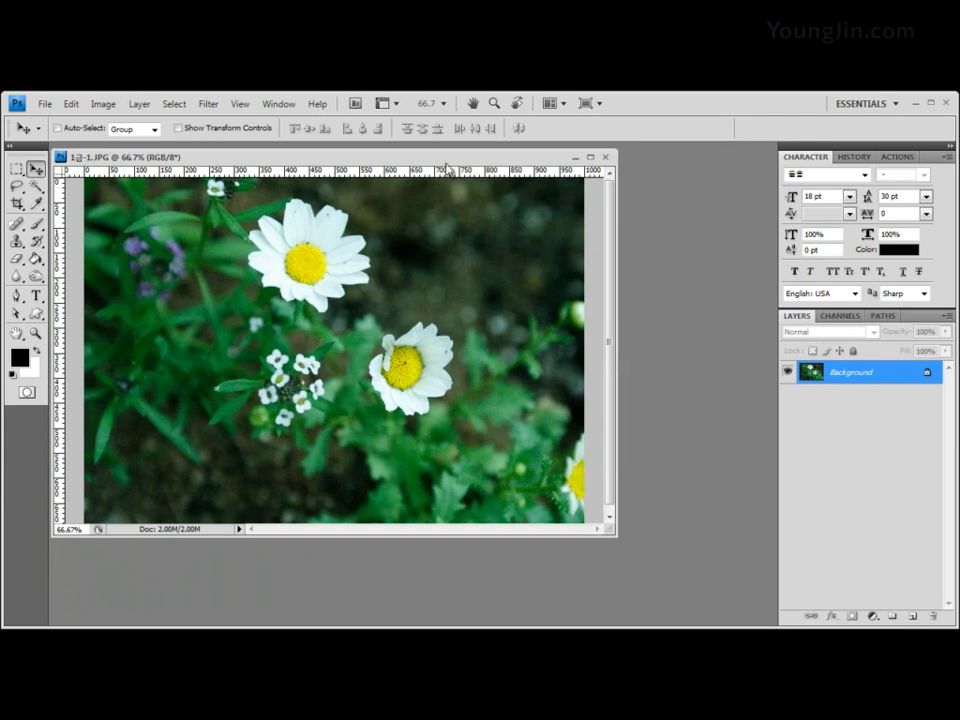
left_click_drag(459, 161, 475, 160)
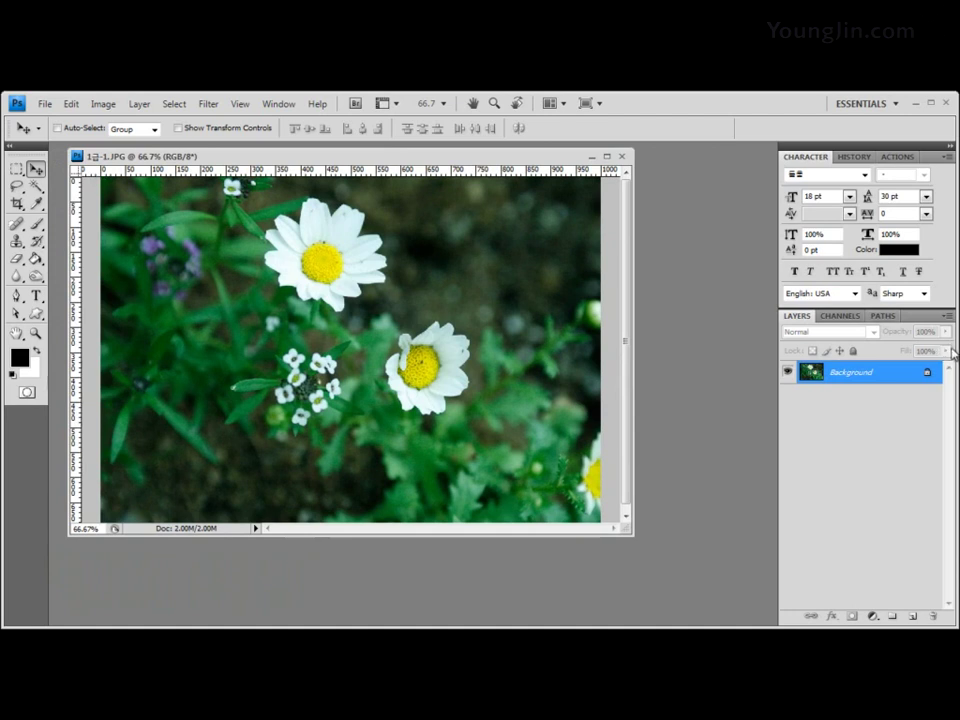
Hide the rulers of 1급-1.JPG and show them again
left_click(241, 104)
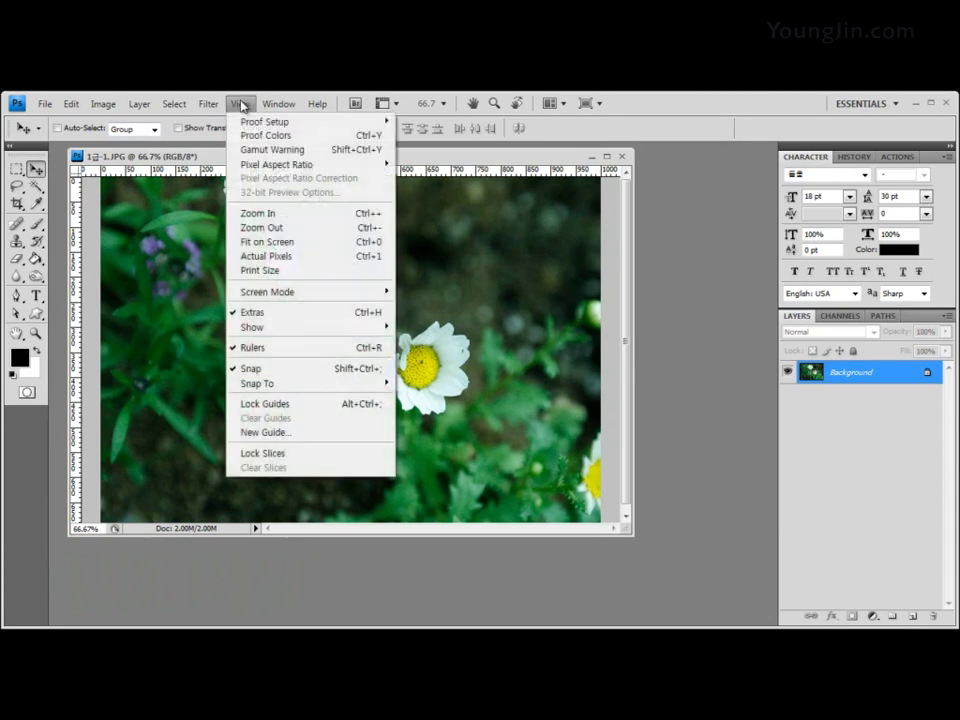
left_click(242, 106)
left_click(242, 105)
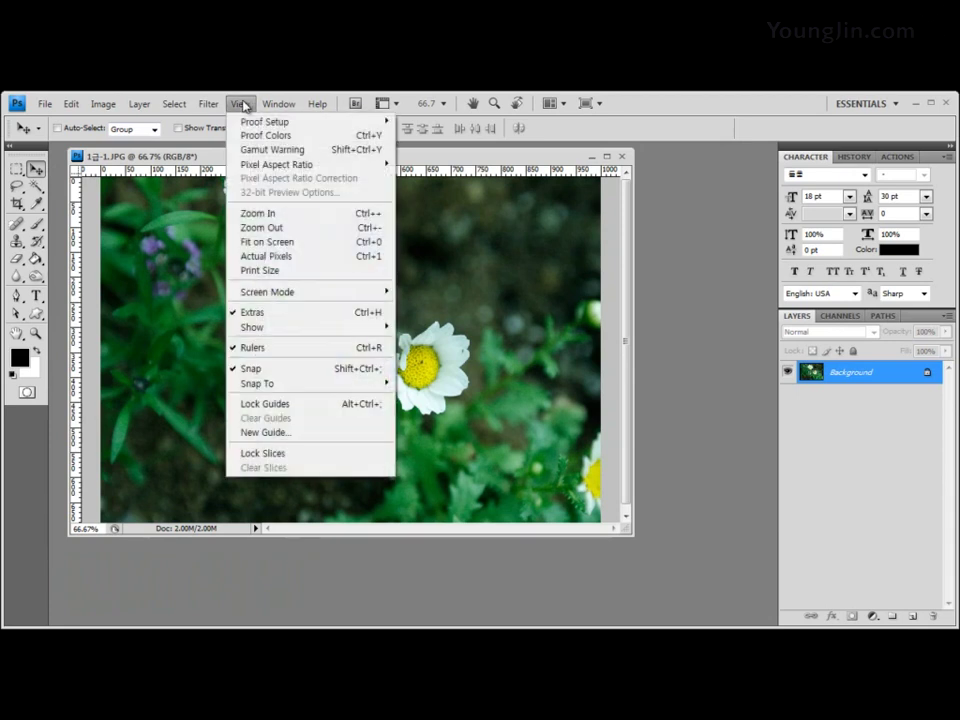
left_click(254, 349)
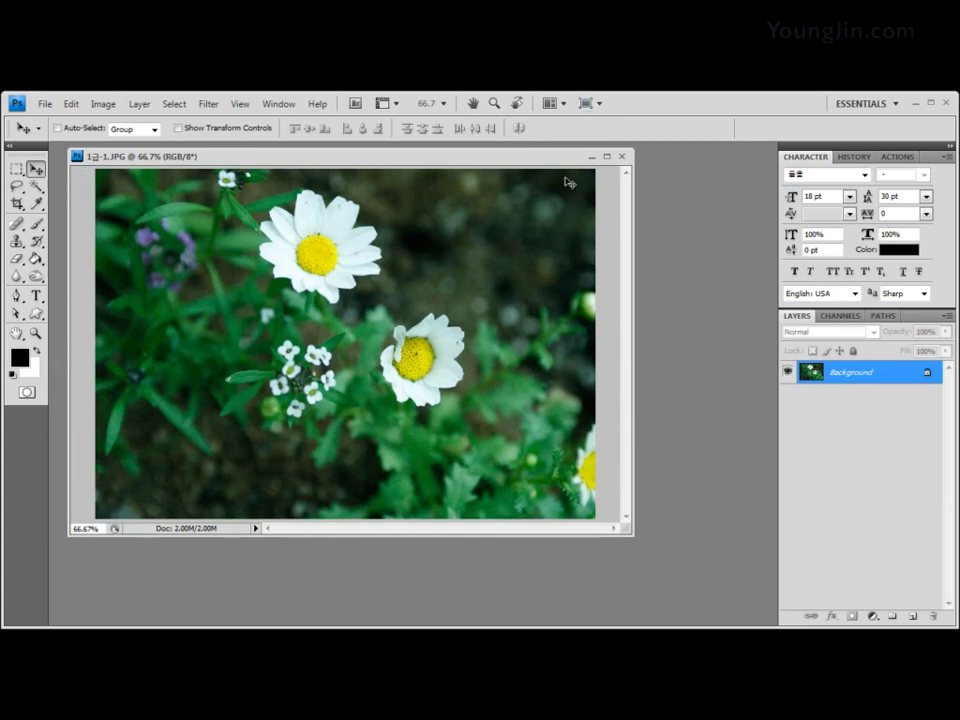
key("ctrl+r")
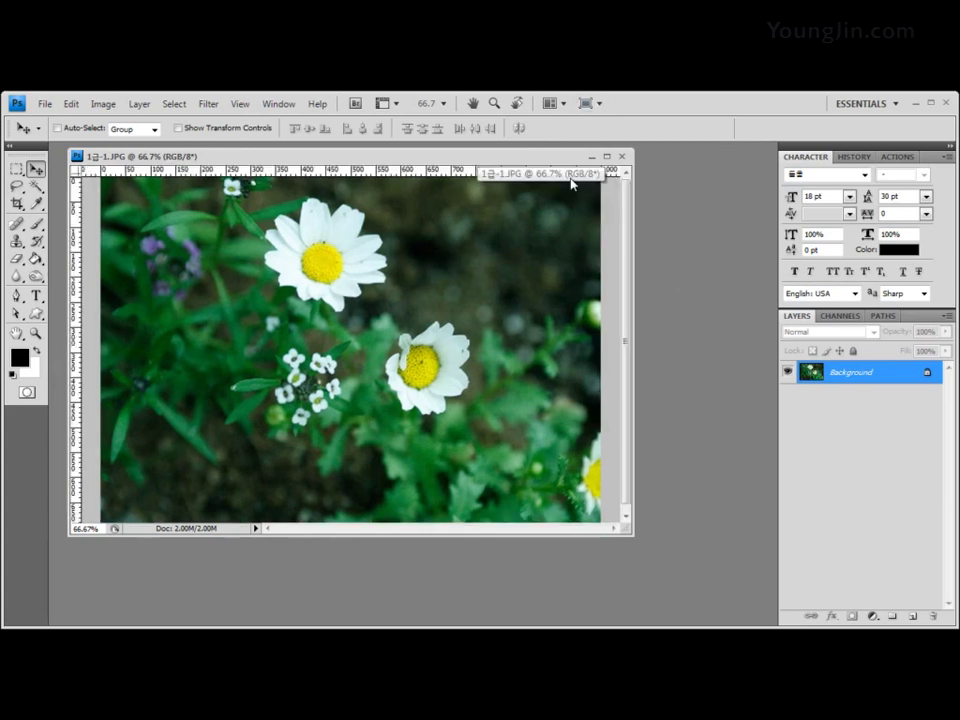
Switch the ruler units to inches and back to pixels
right_click(78, 188)
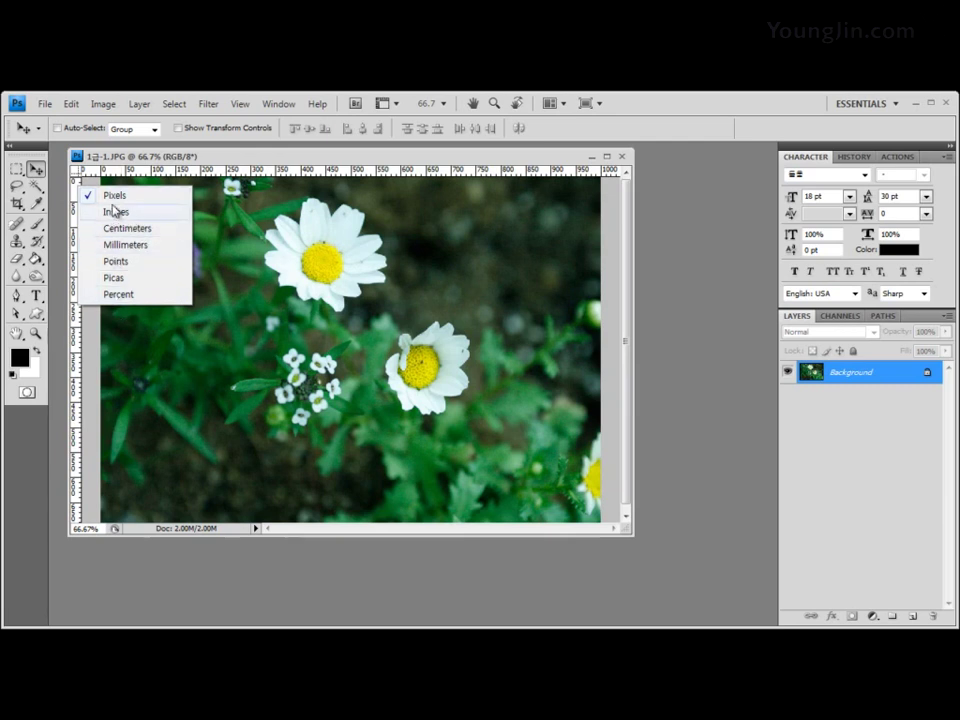
left_click(111, 197)
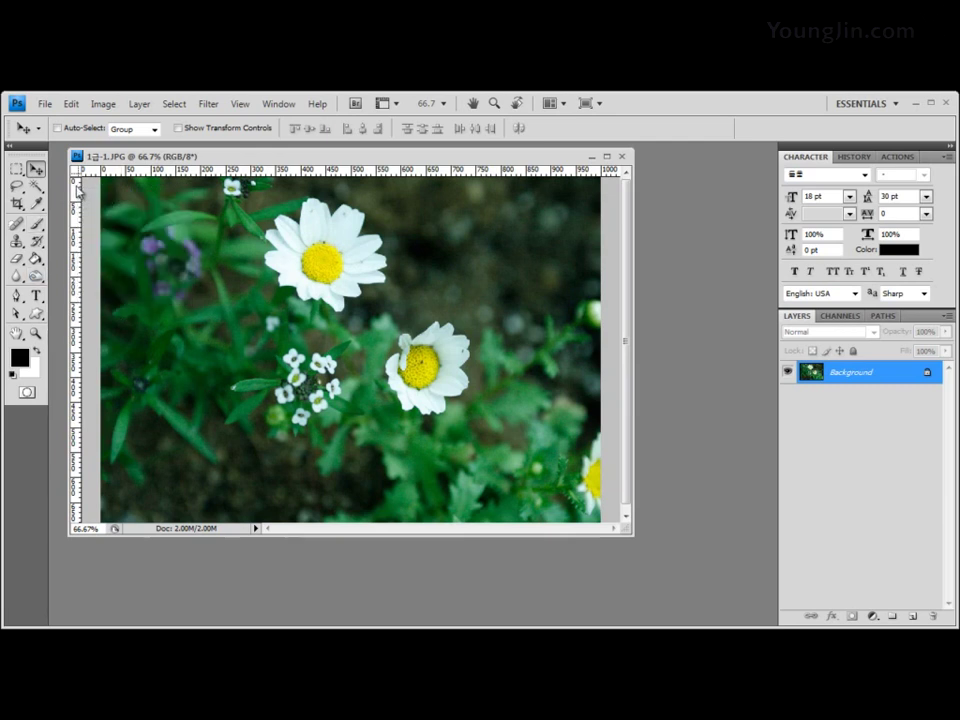
right_click(80, 188)
left_click(141, 213)
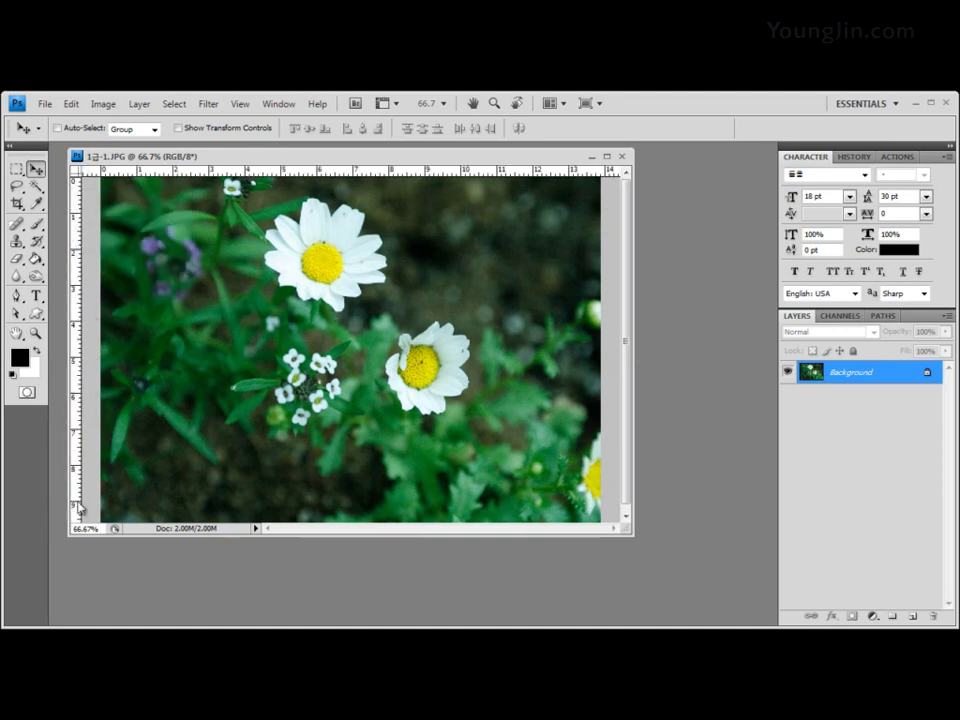
right_click(78, 183)
left_click(113, 190)
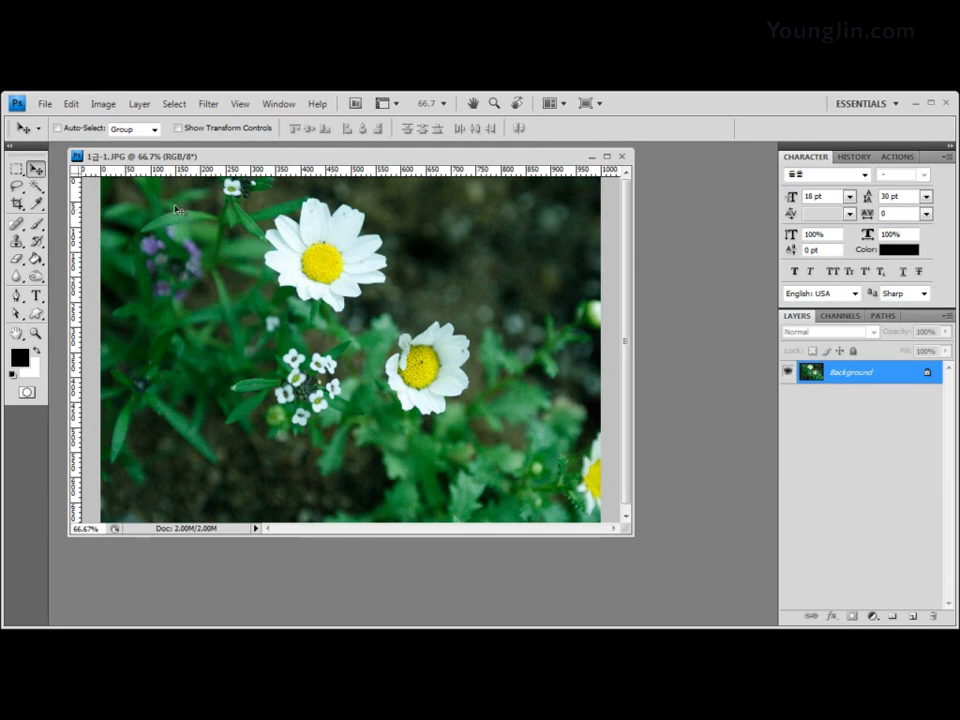
Select a rectangle of about 340 by 330 pixels around the upper daisy and move its contents to the image's lower left
left_click(17, 169)
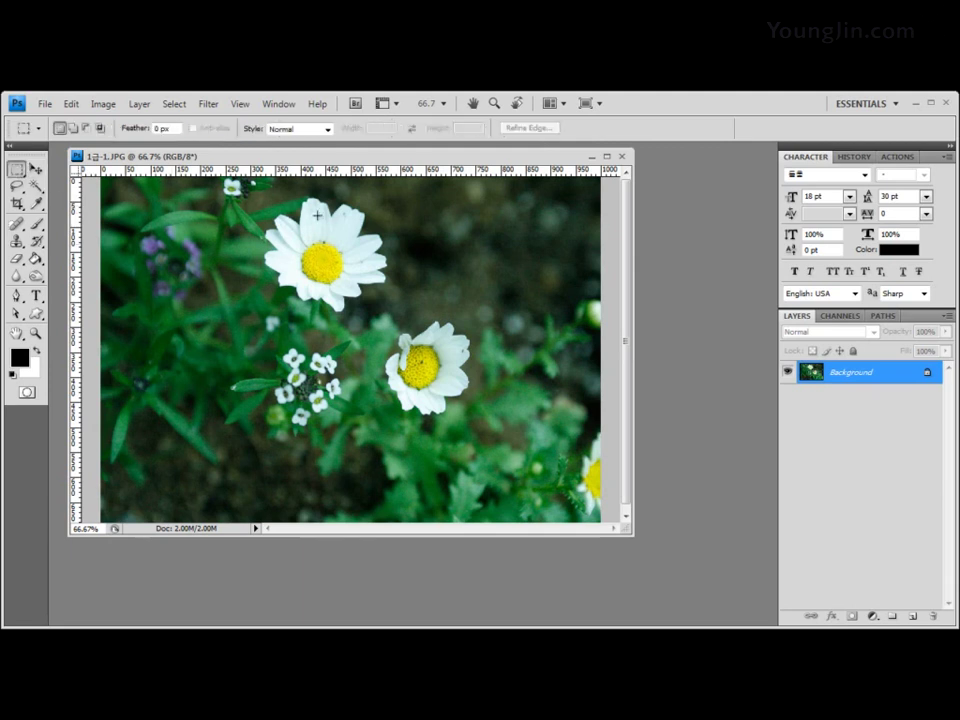
left_click_drag(421, 360, 422, 362)
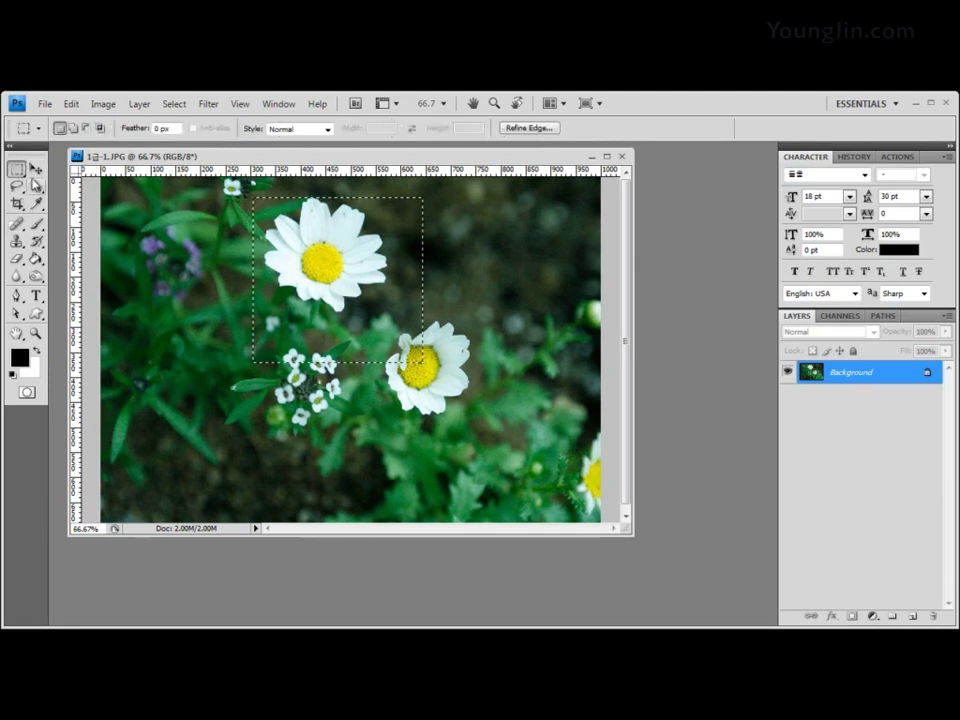
key("v")
left_click_drag(354, 275, 326, 284)
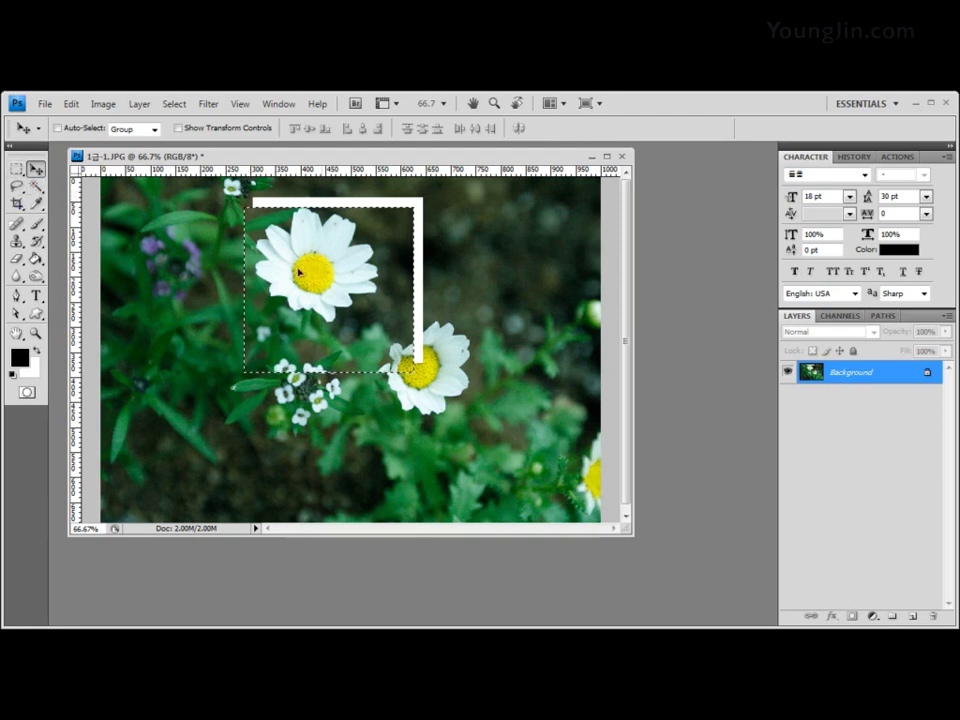
left_click_drag(298, 271, 206, 437)
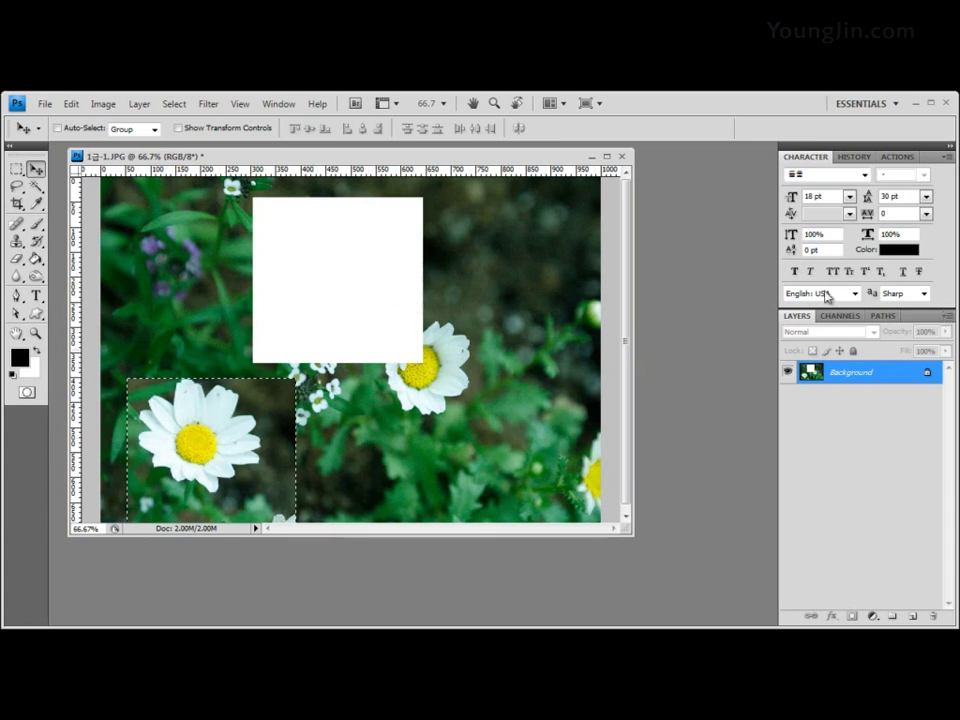
Step back and forth through the history states to return 1급-1.JPG to Open, and dock its window as a tab
left_click(855, 157)
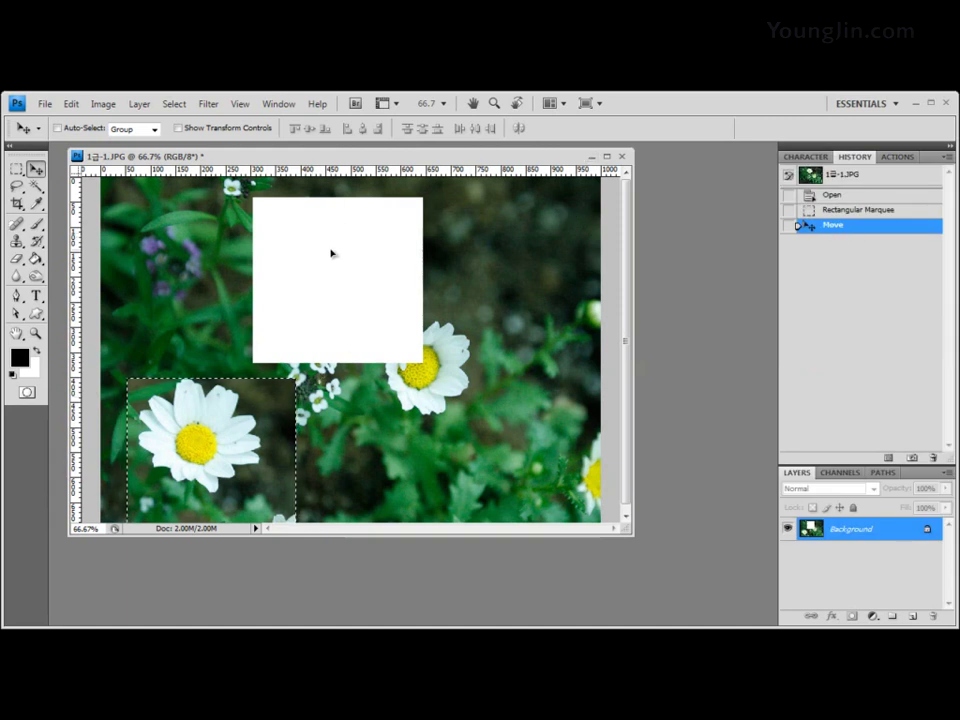
left_click(850, 210)
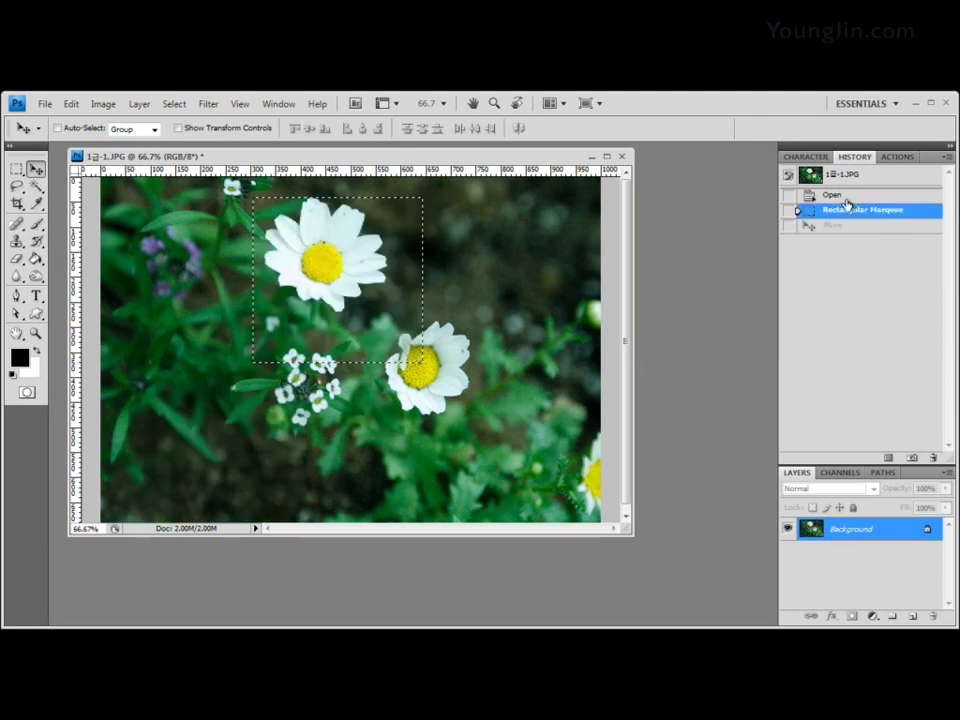
left_click(846, 197)
left_click(852, 210)
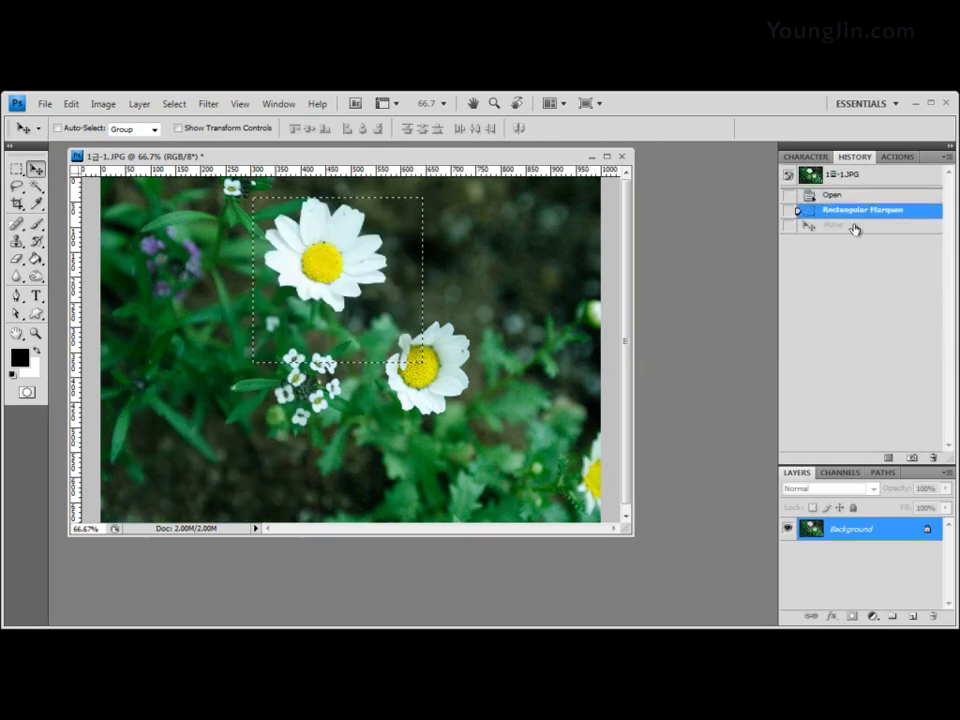
left_click(851, 225)
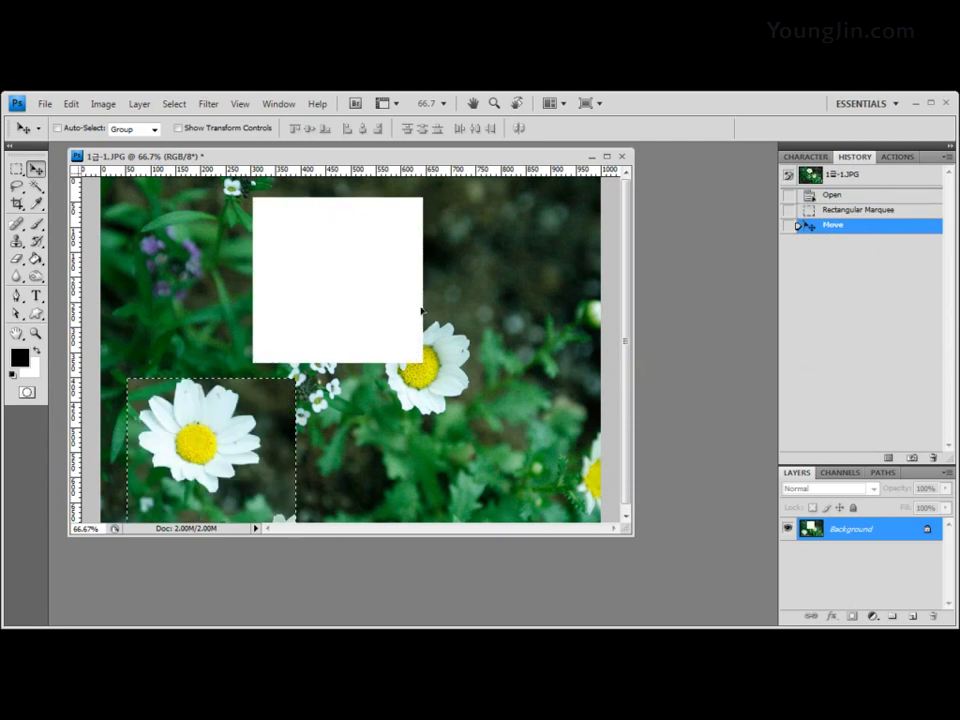
left_click(870, 210)
left_click(872, 194)
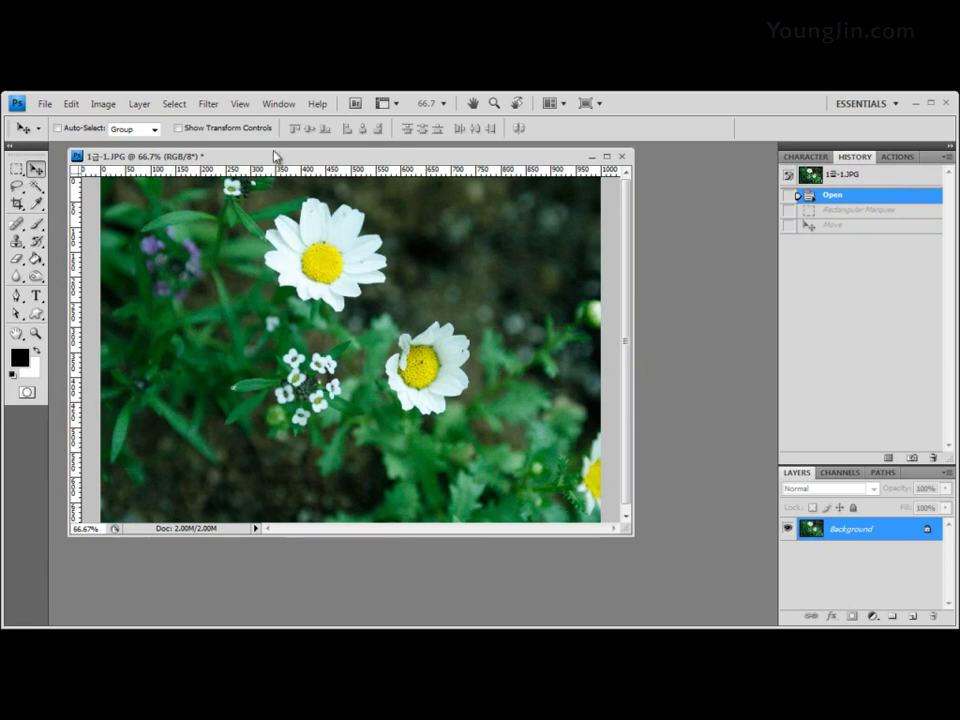
left_click_drag(275, 156, 274, 146)
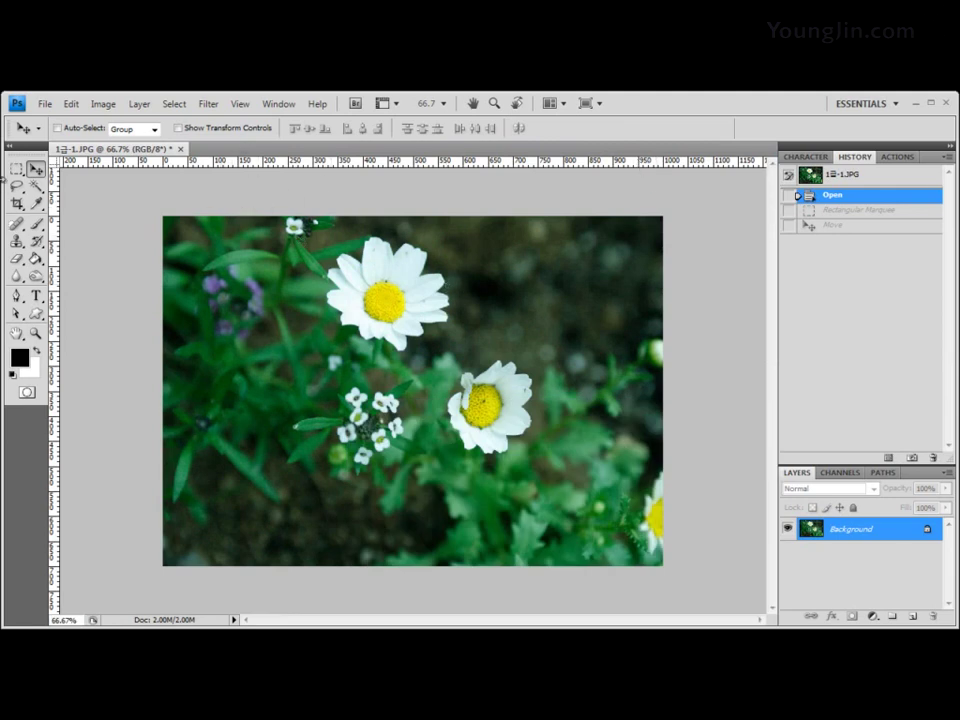
Start a new document and set its width to 1000 pixels and height to 700 pixels
left_click(45, 103)
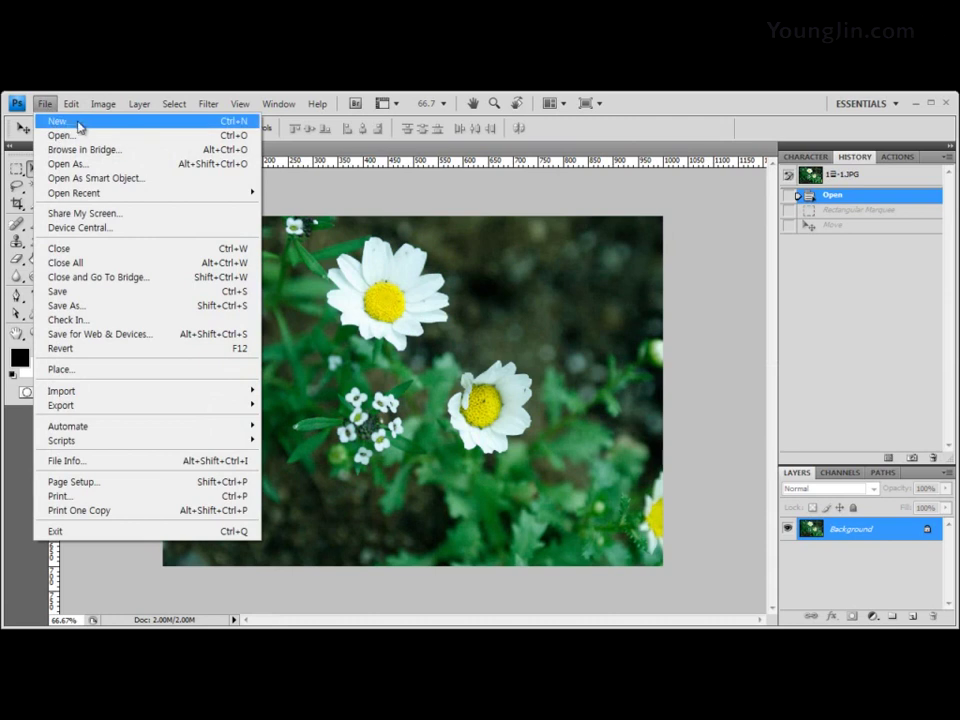
left_click(79, 125)
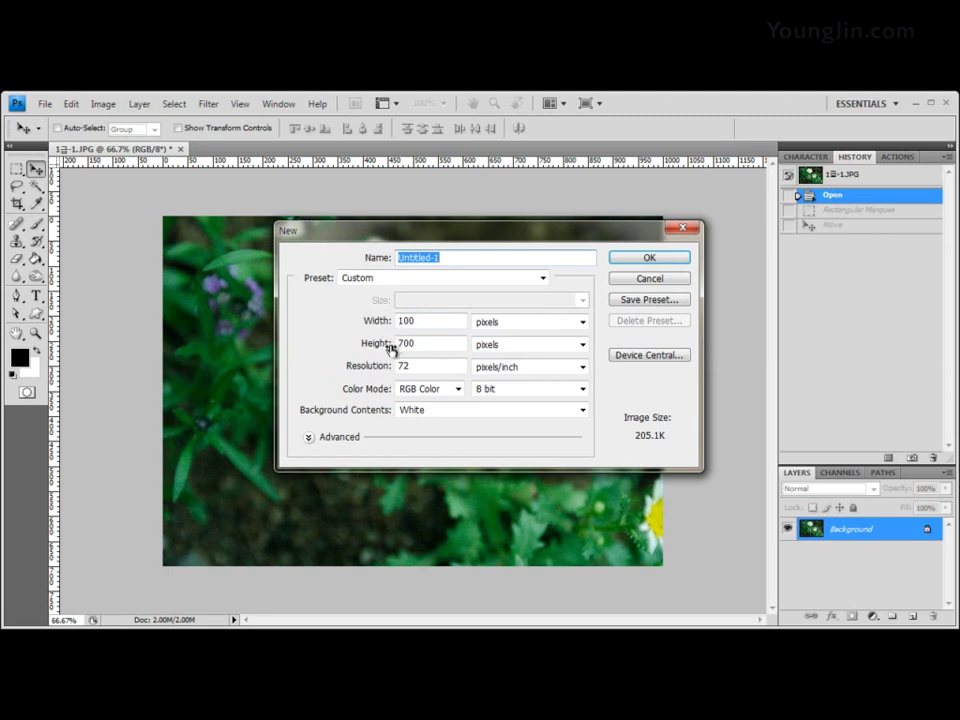
left_click(535, 322)
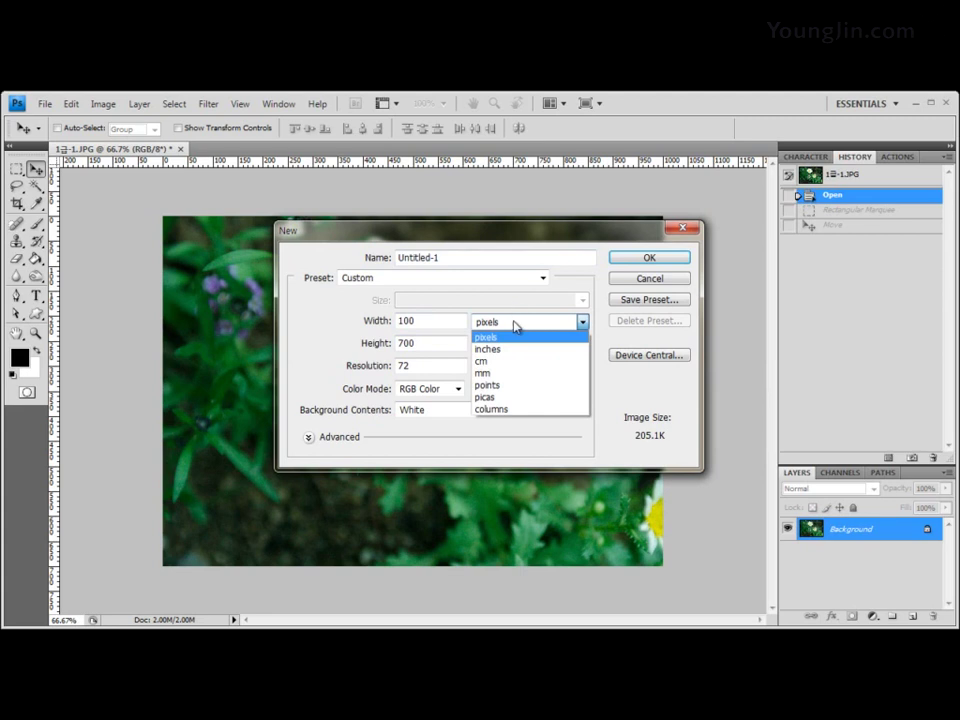
left_click(512, 316)
left_click_drag(410, 321, 369, 323)
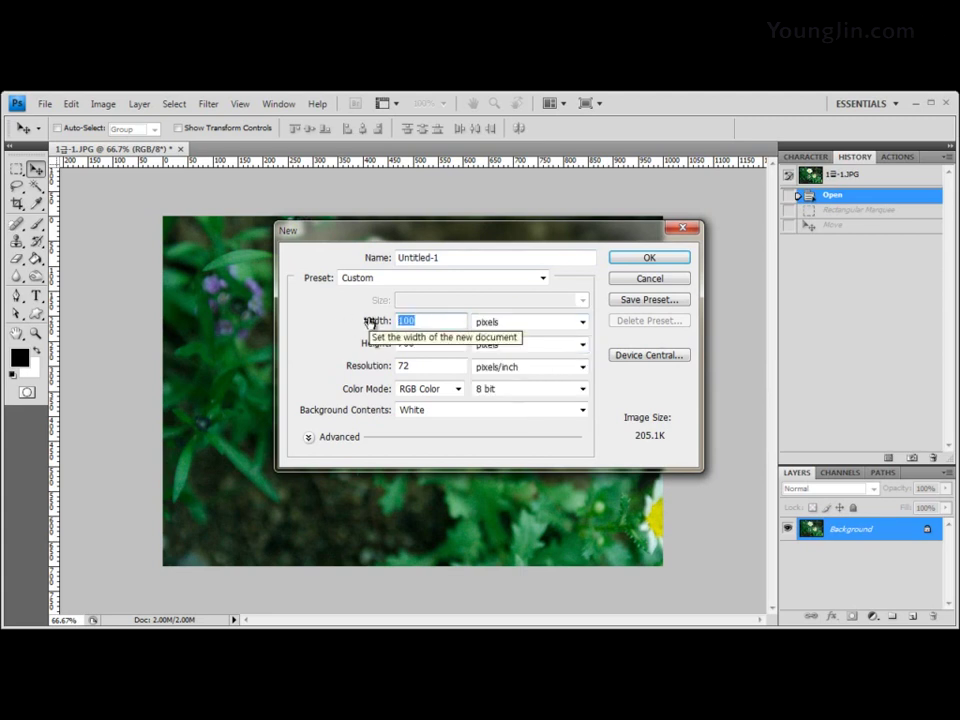
type("1000")
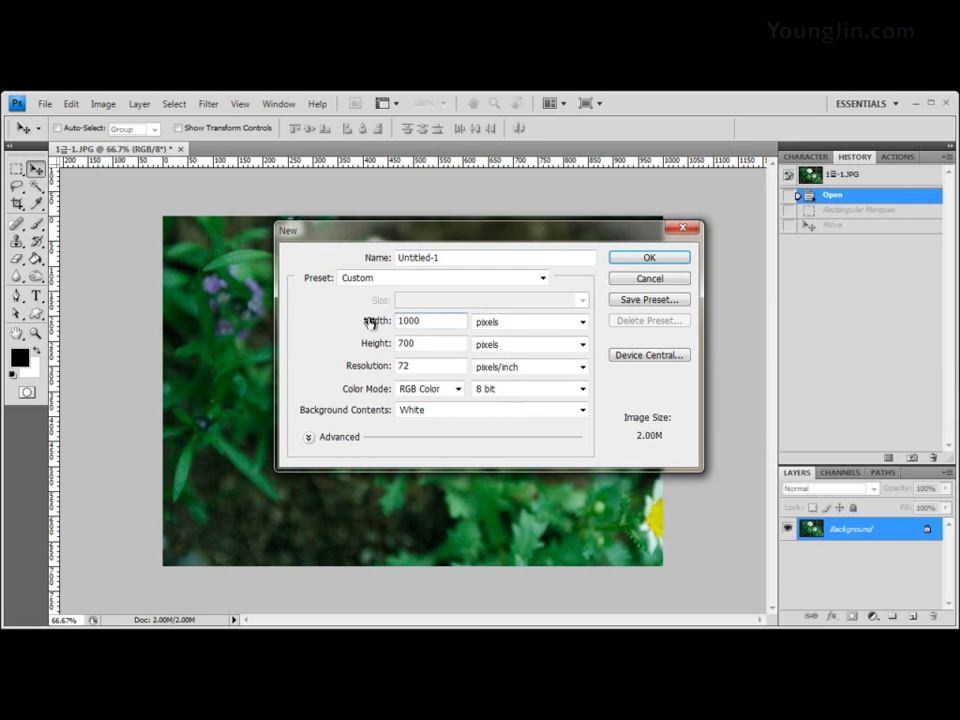
key("Tab")
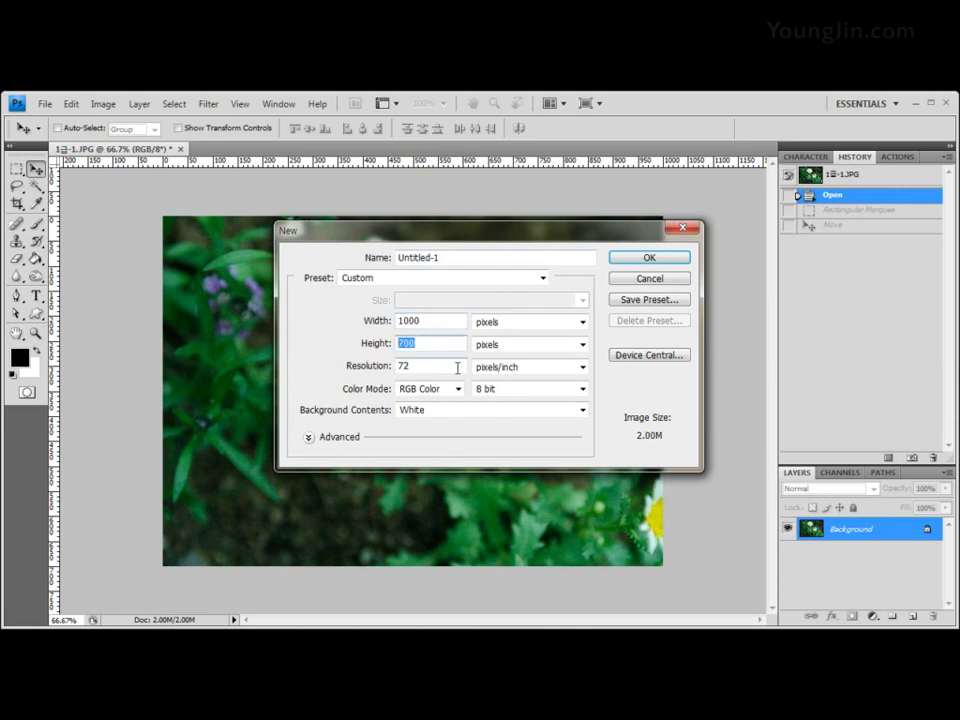
type("700")
key("Tab")
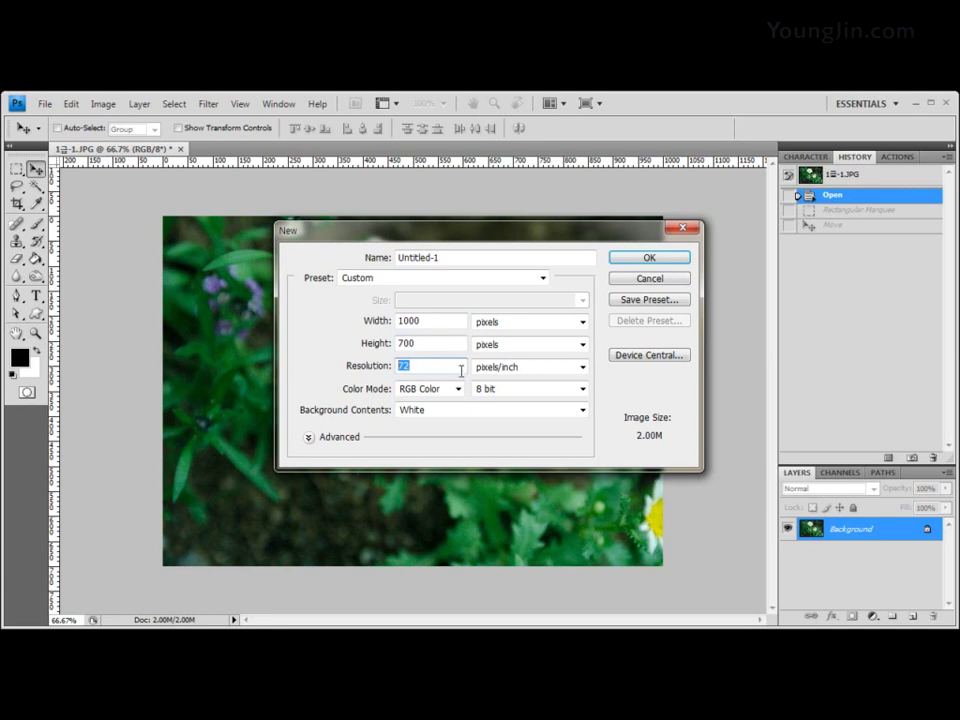
Set the new document's resolution unit to pixels/inch and its background contents to White
left_click(580, 367)
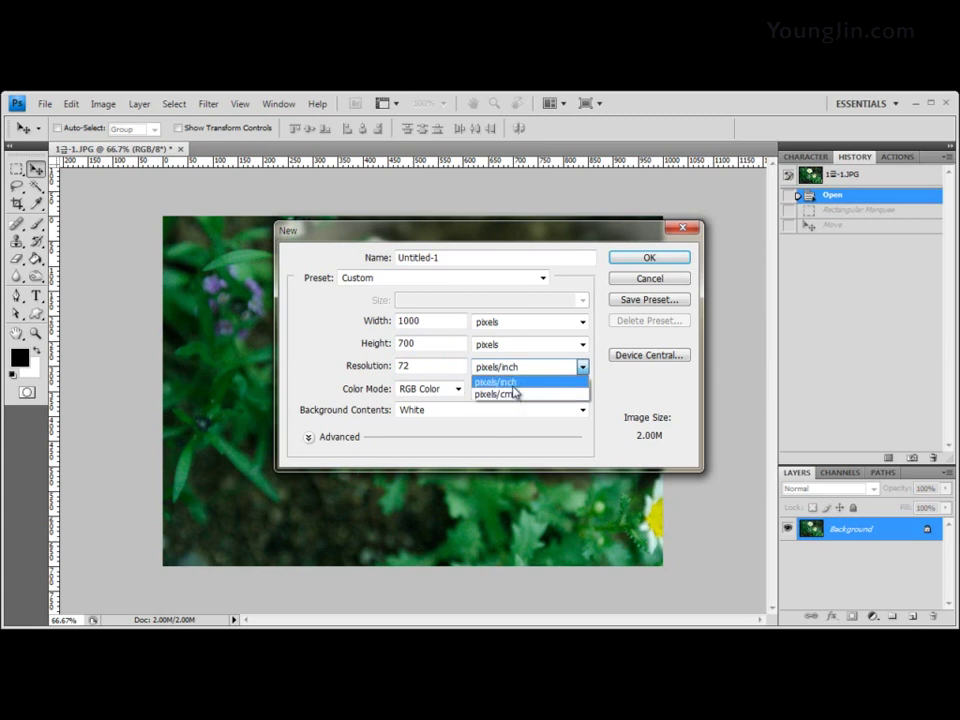
left_click(430, 369)
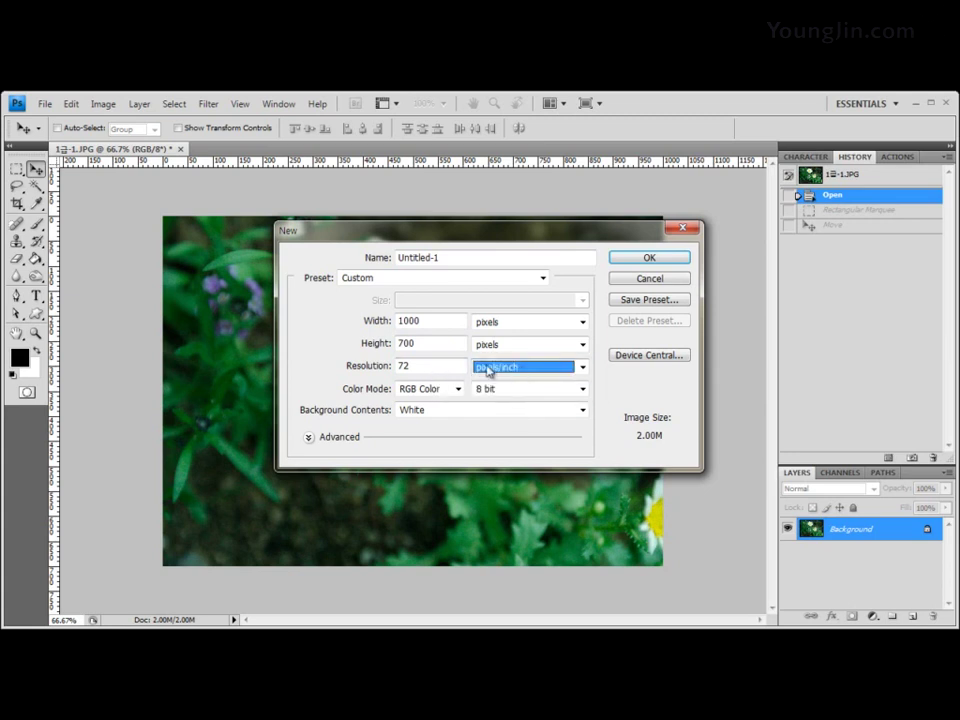
double_click(410, 368)
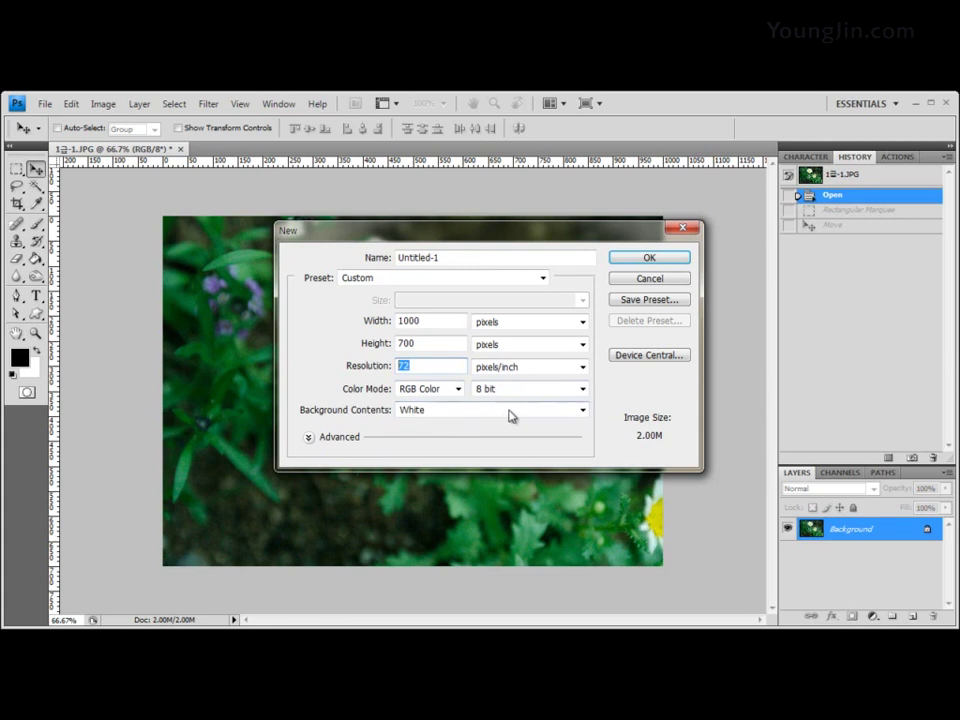
left_click(572, 411)
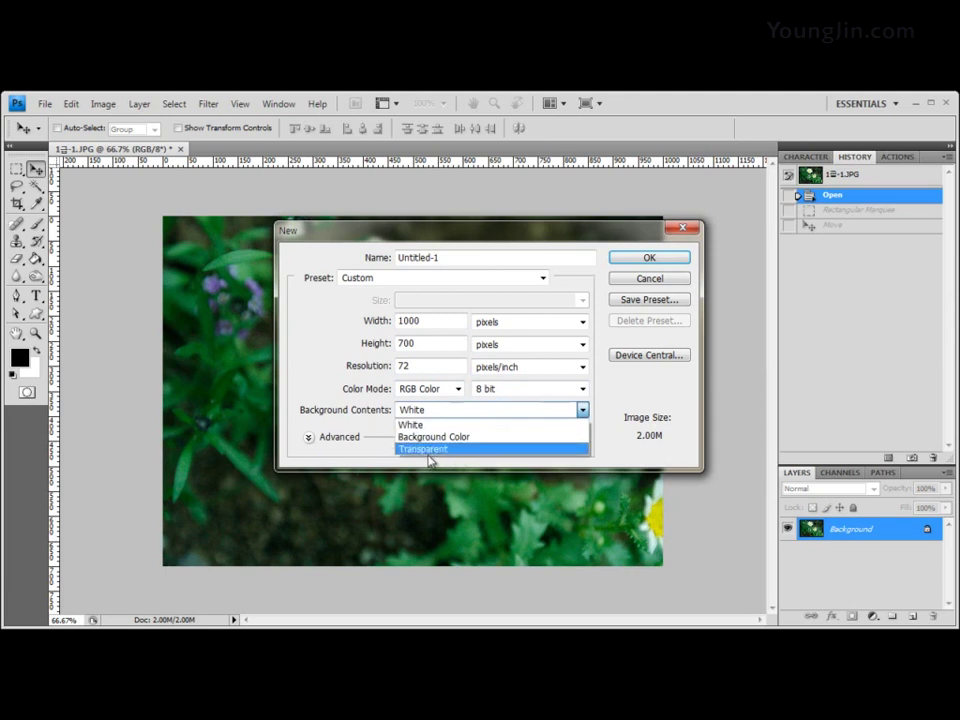
left_click(480, 424)
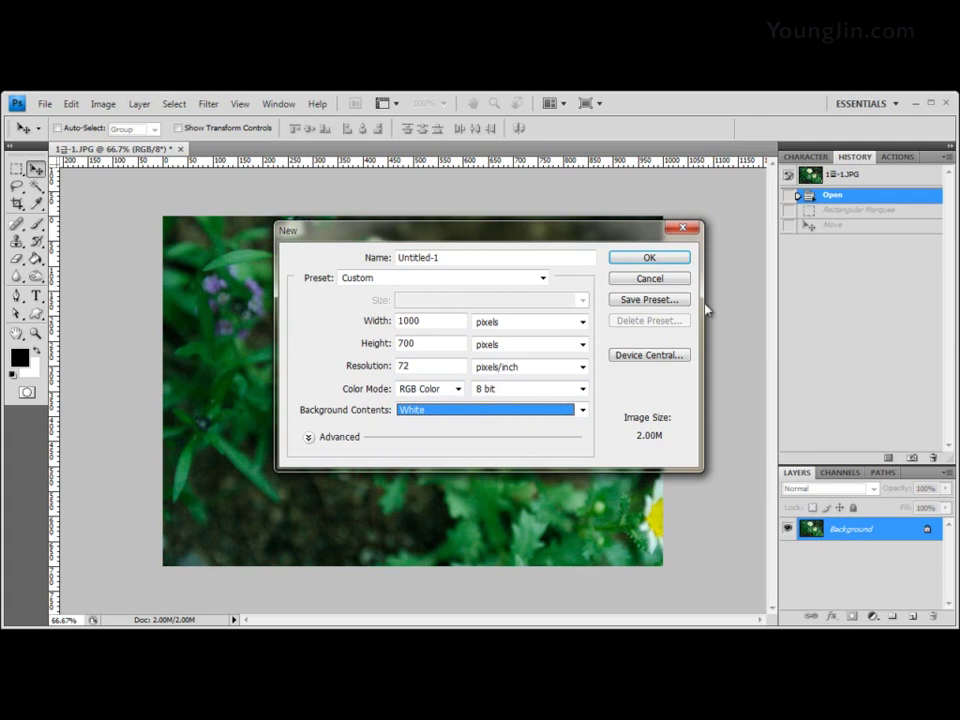
Review the new document's width, height and resolution settings, and create the document
key("shift+Tab")
key("shift+Tab")
key("shift+Tab")
key("shift+Tab")
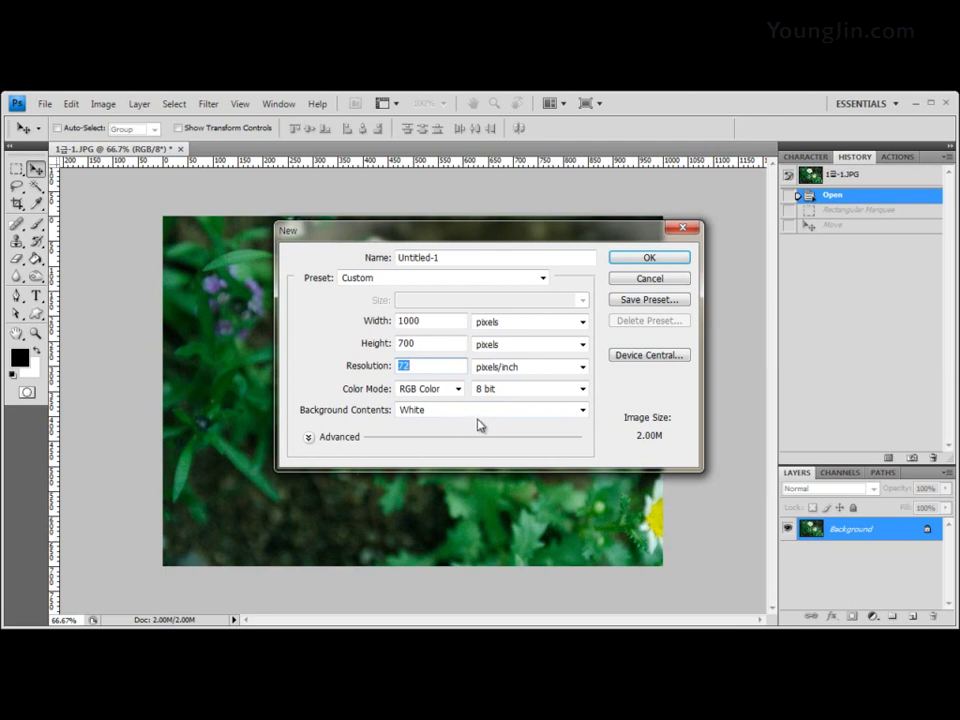
left_click(380, 322)
left_click(385, 345)
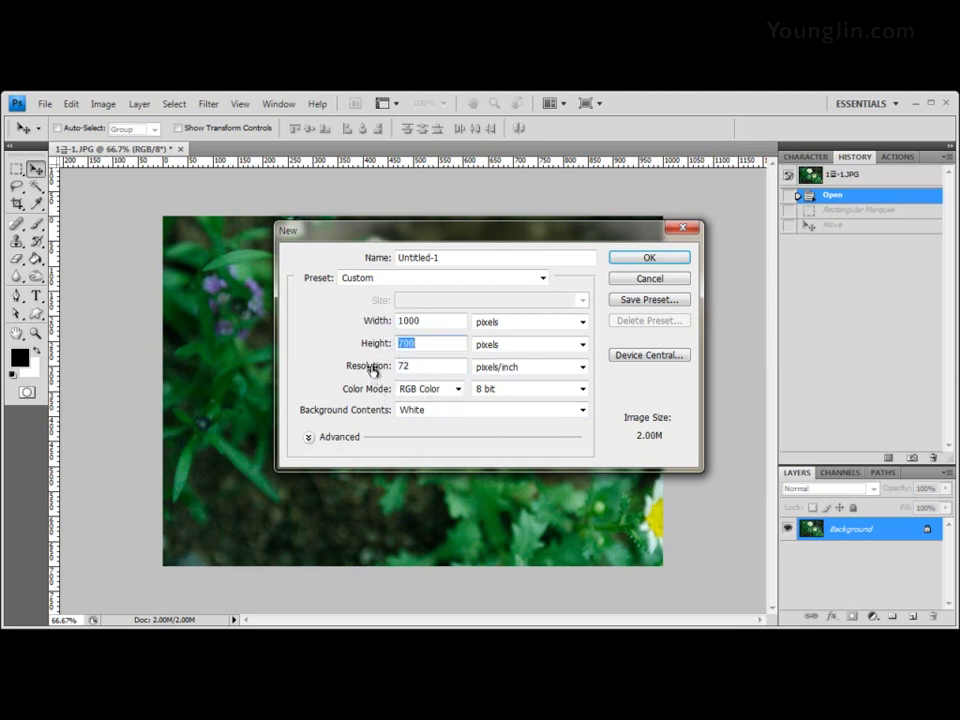
left_click(369, 367)
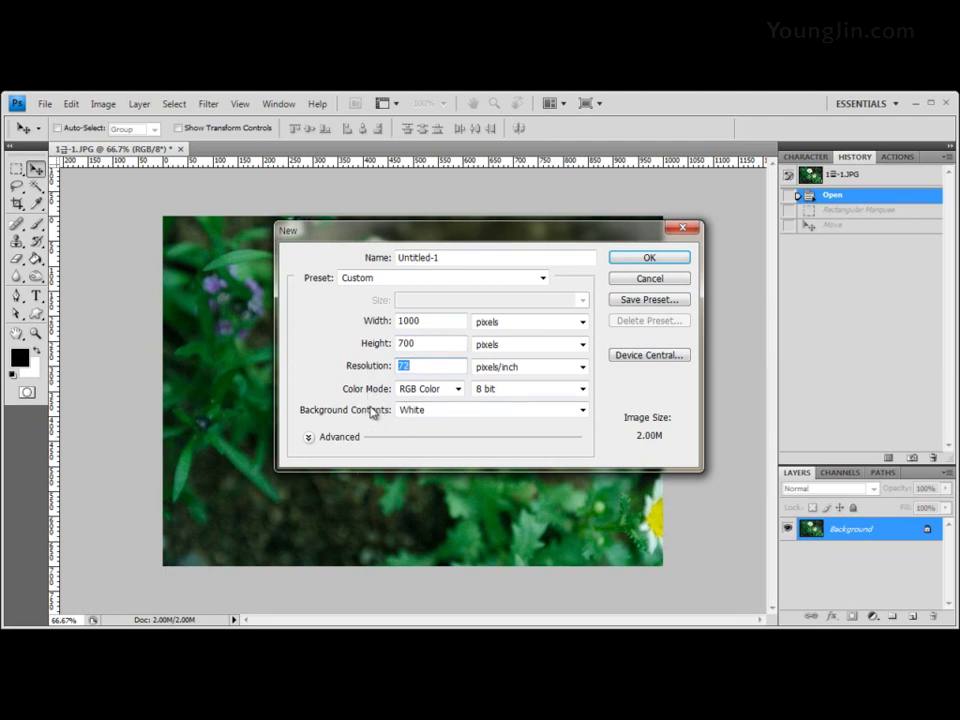
left_click(668, 256)
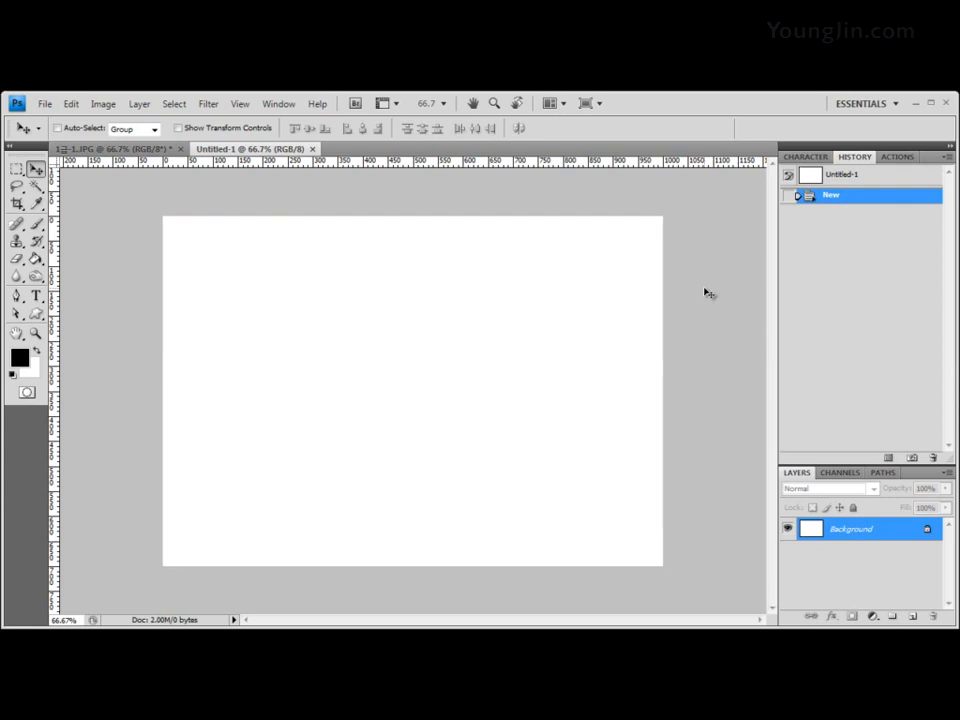
Alternate between the Eyedropper and Move tools, ending with the Move tool active
left_click(37, 187)
key("v")
key("i")
key("v")
left_click(37, 203)
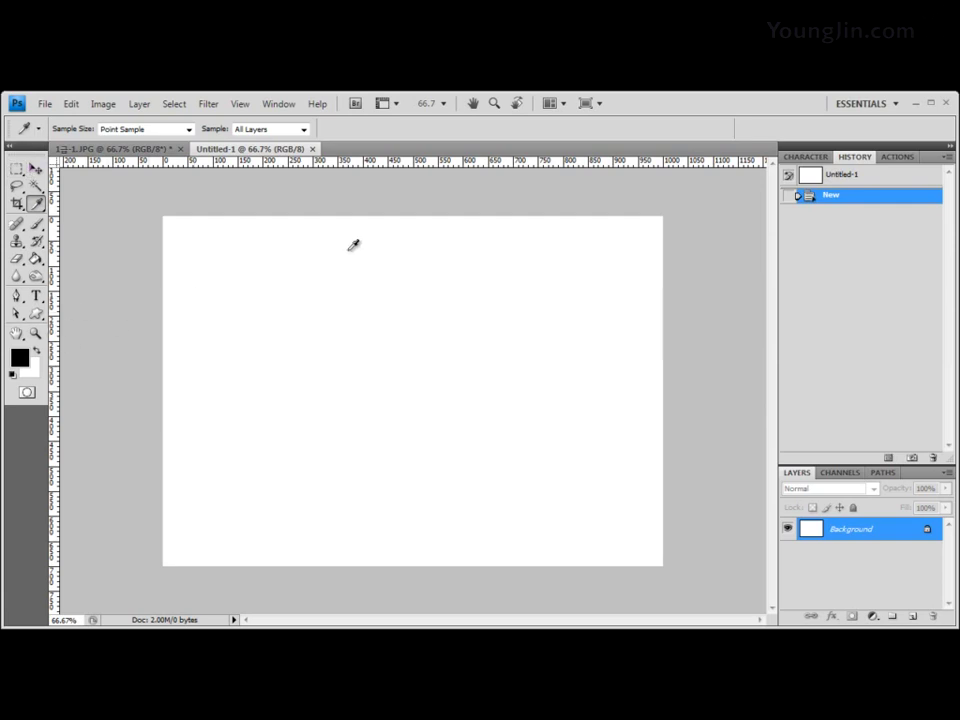
key("v")
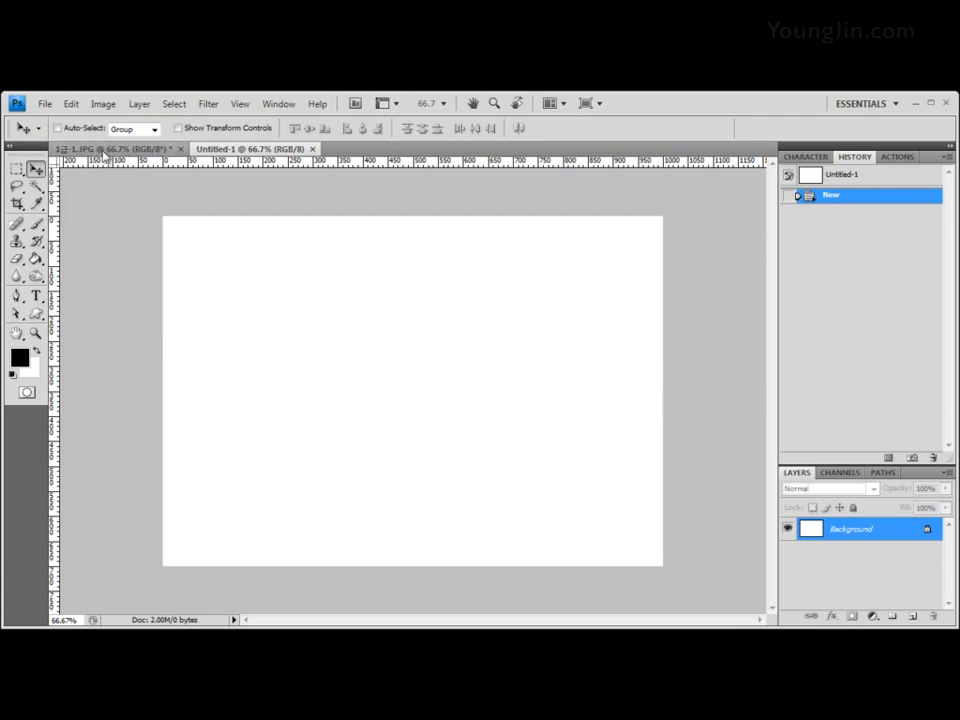
Float 1급-1.JPG in its own window and copy its whole image onto the Untitled-1 canvas
left_click(130, 150)
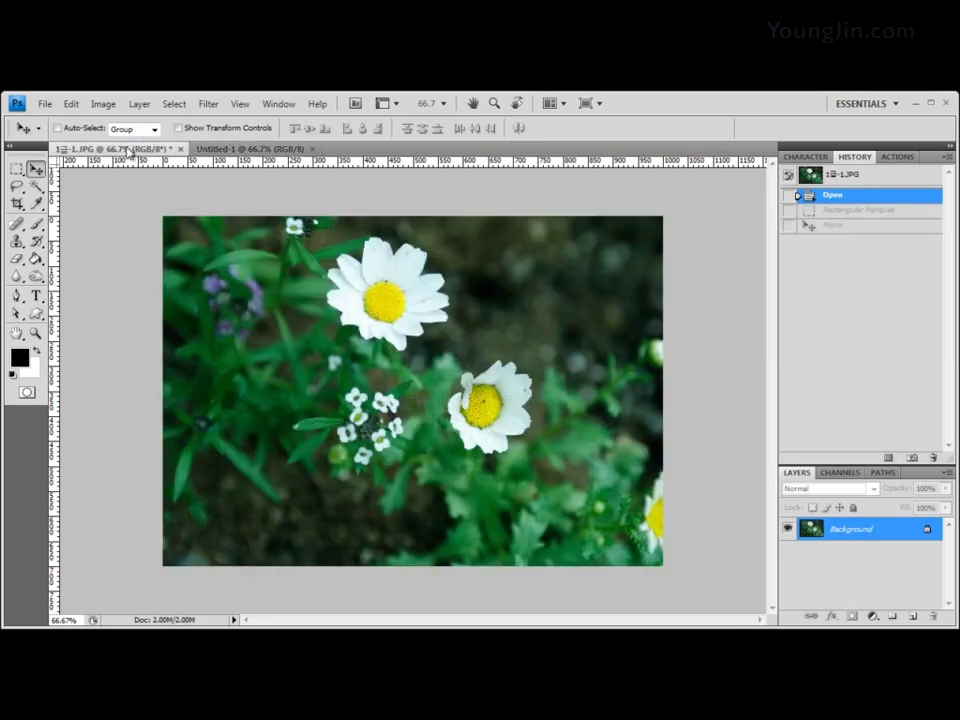
key("ctrl+Tab")
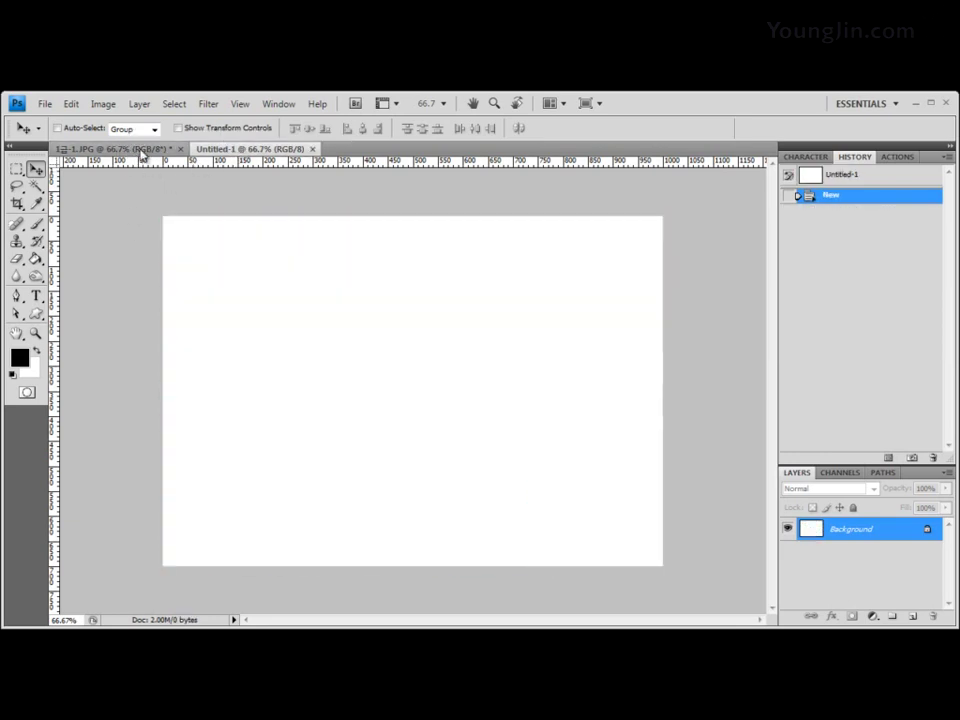
left_click_drag(142, 152, 396, 197)
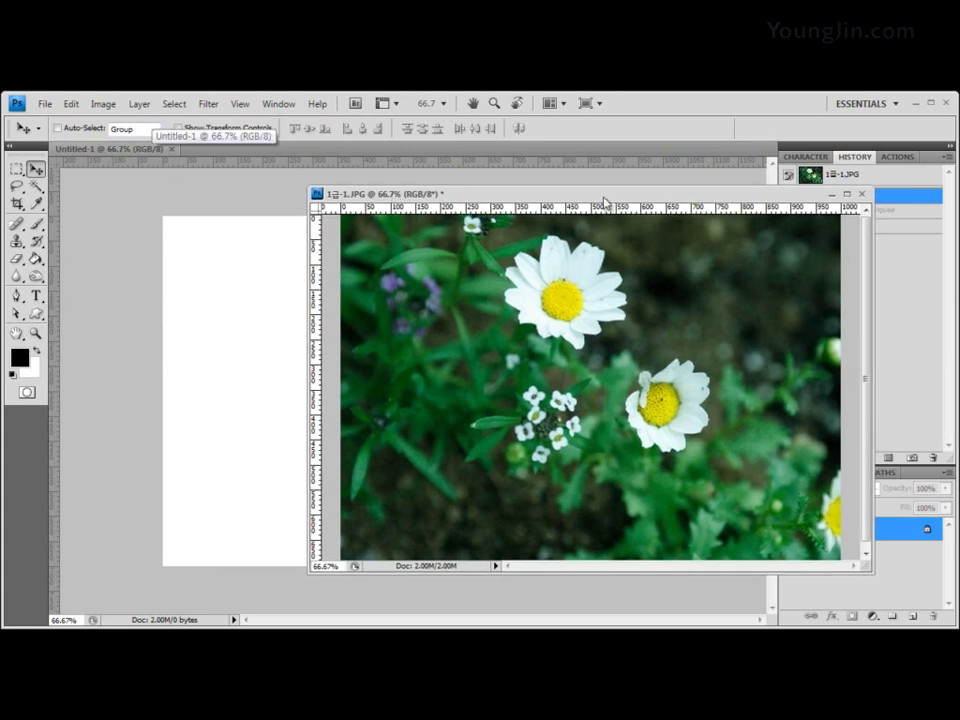
left_click_drag(605, 197, 659, 182)
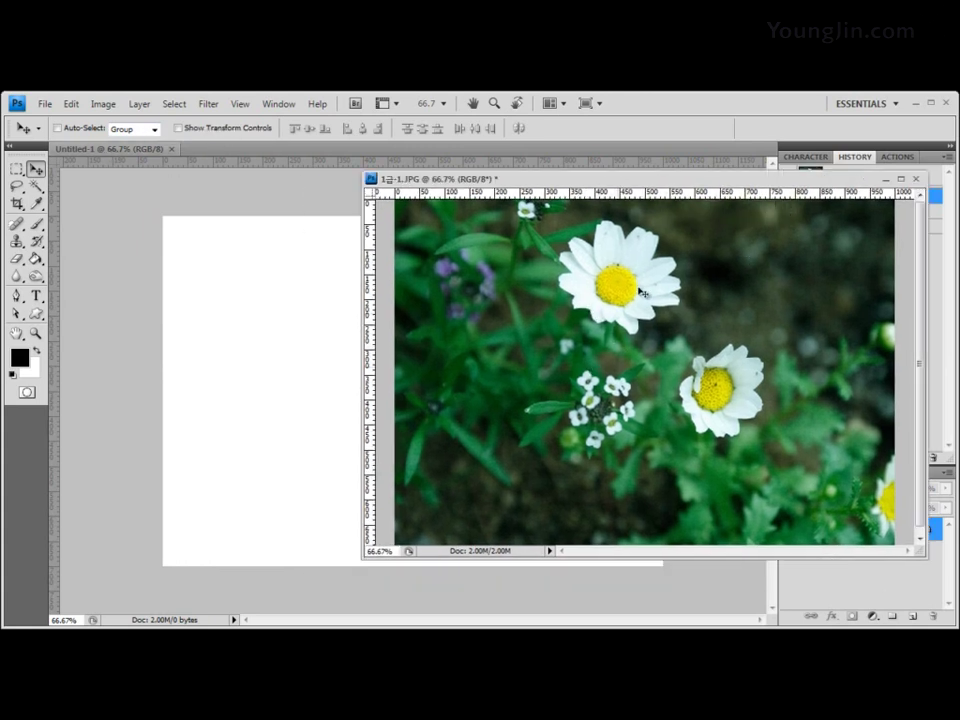
left_click_drag(579, 179, 547, 188)
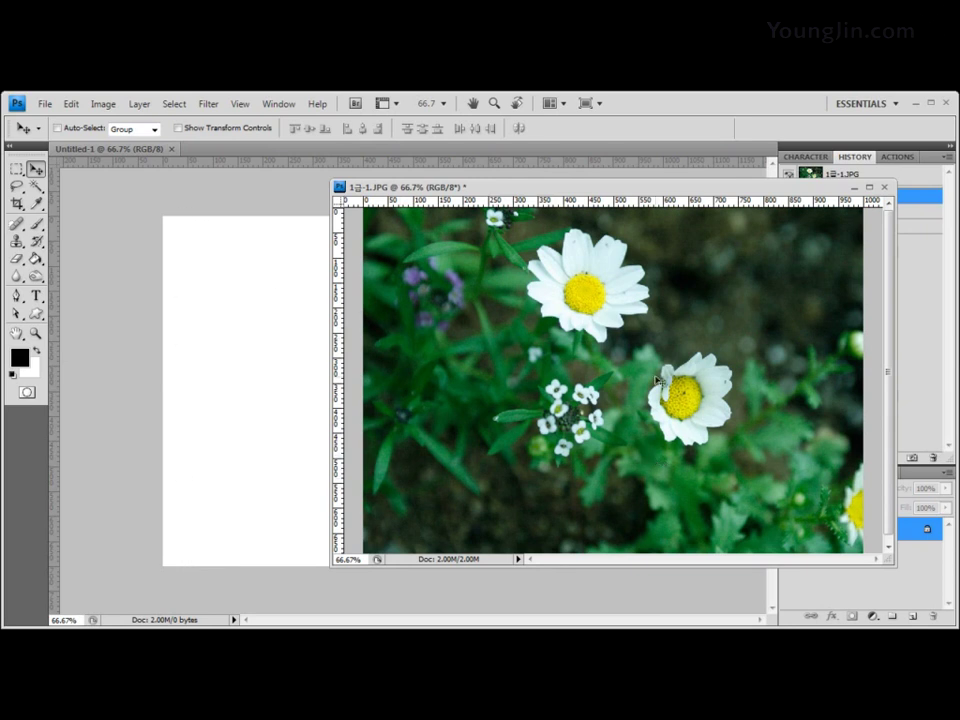
left_click_drag(658, 381, 279, 388)
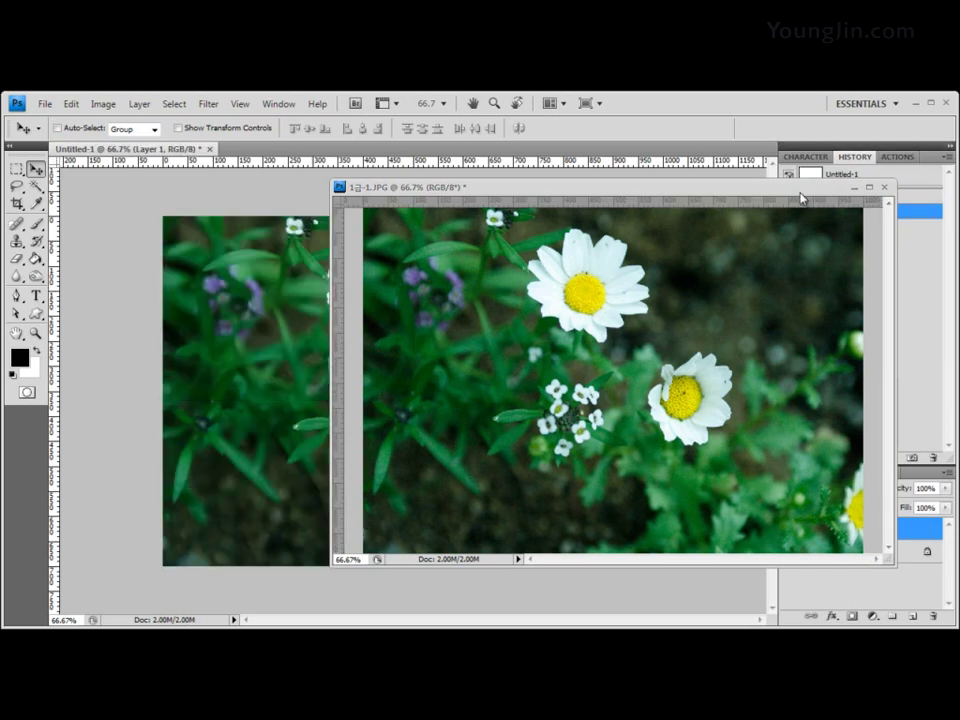
Close 1급-1.JPG without saving its changes
left_click_drag(636, 187, 561, 177)
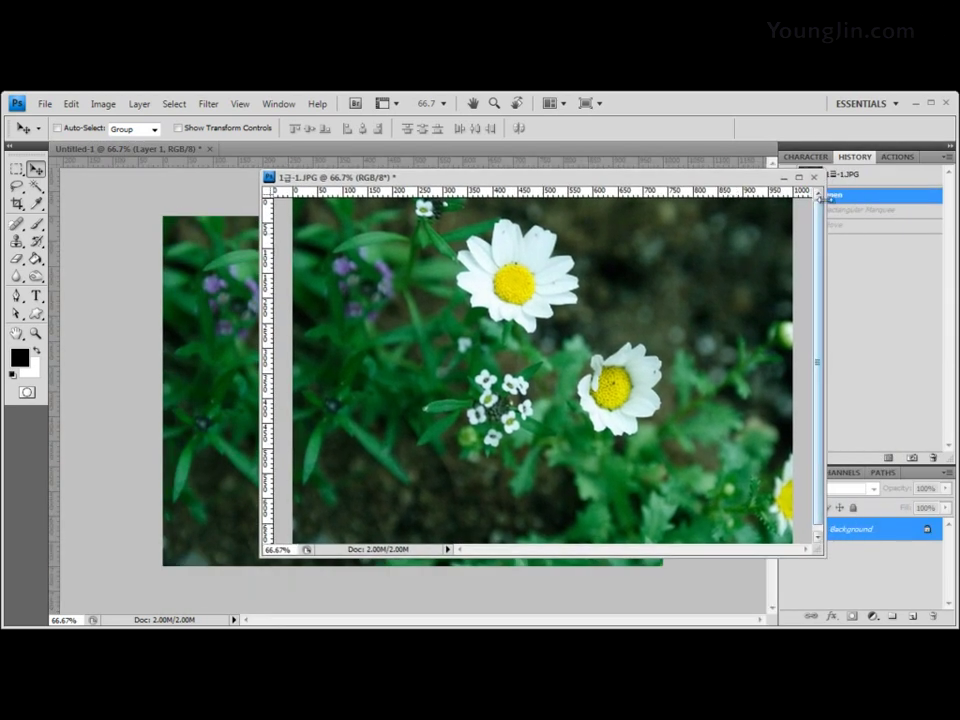
left_click(815, 178)
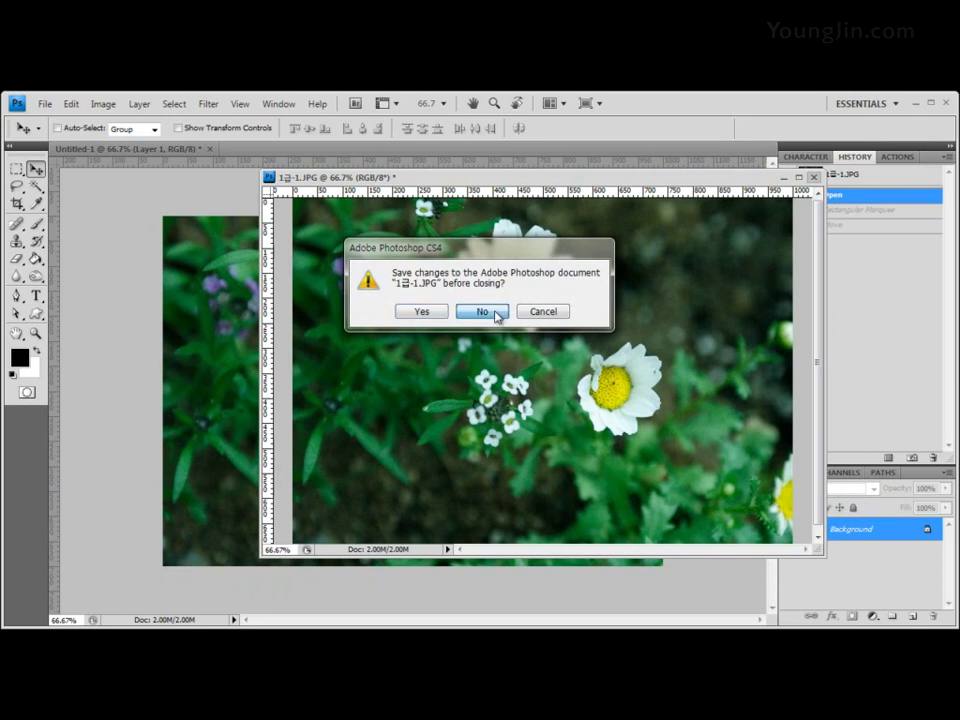
left_click(495, 314)
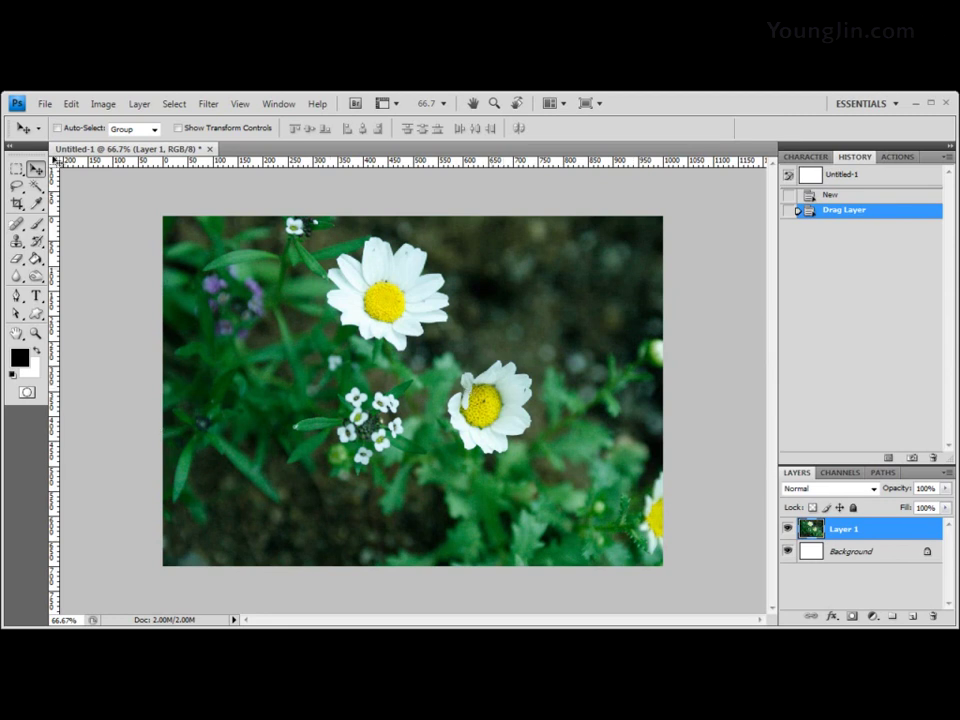
Undock Untitled-1, dock it again as a tab, and float it as a separate window
mouse_move(149, 149)
left_mouse_down()
mouse_move(186, 185)
mouse_move(176, 164)
mouse_move(183, 149)
mouse_move(183, 173)
mouse_move(178, 150)
mouse_move(150, 172)
left_mouse_up()
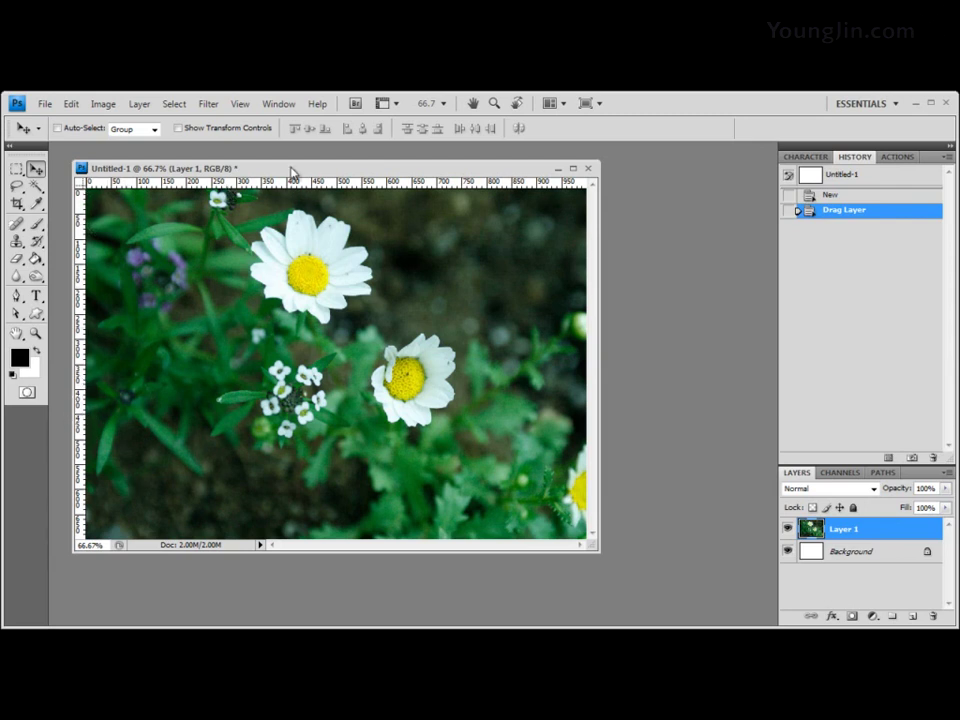
left_click_drag(291, 173, 294, 152)
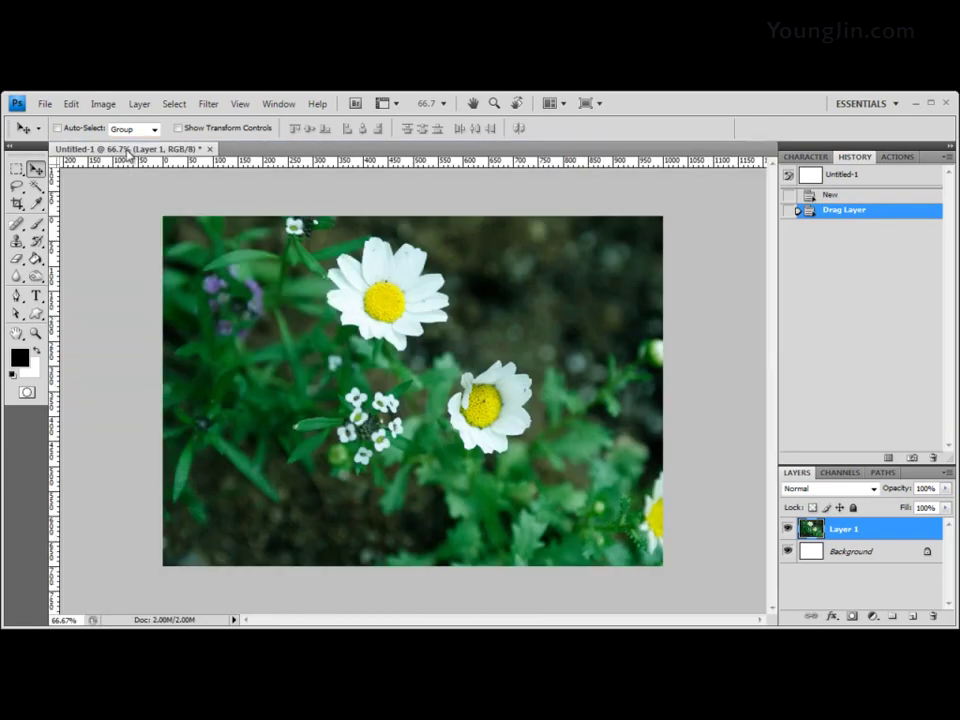
left_click_drag(130, 154, 160, 180)
left_click_drag(356, 178, 398, 182)
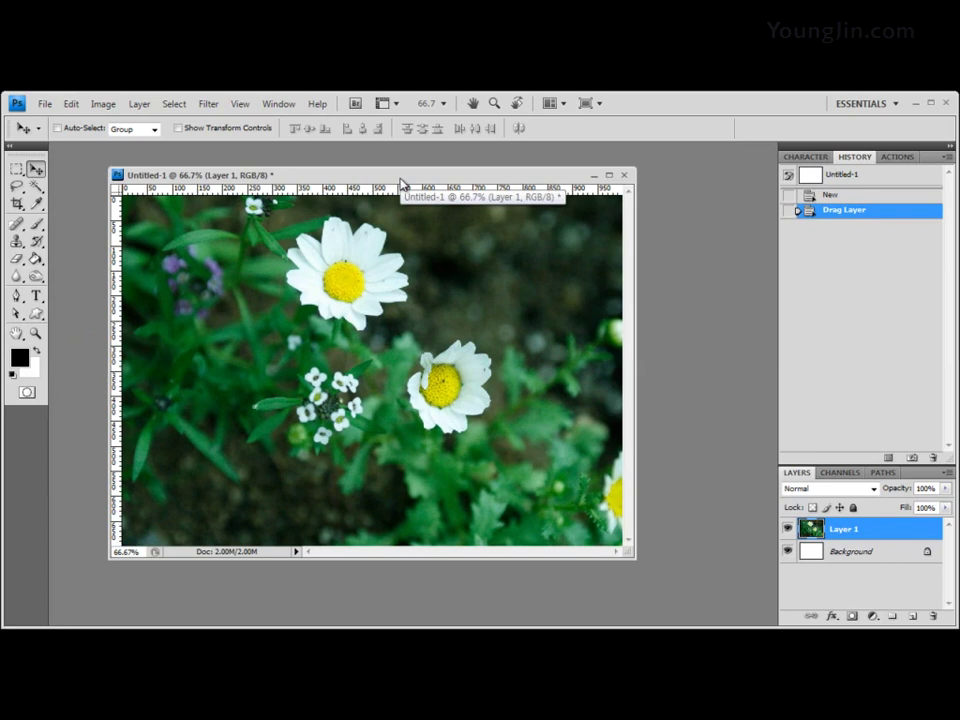
Move a rectangle of about 230 by 230 pixels around the lower daisy down and right, and place a duplicate about 510 pixels further left
left_click(18, 170)
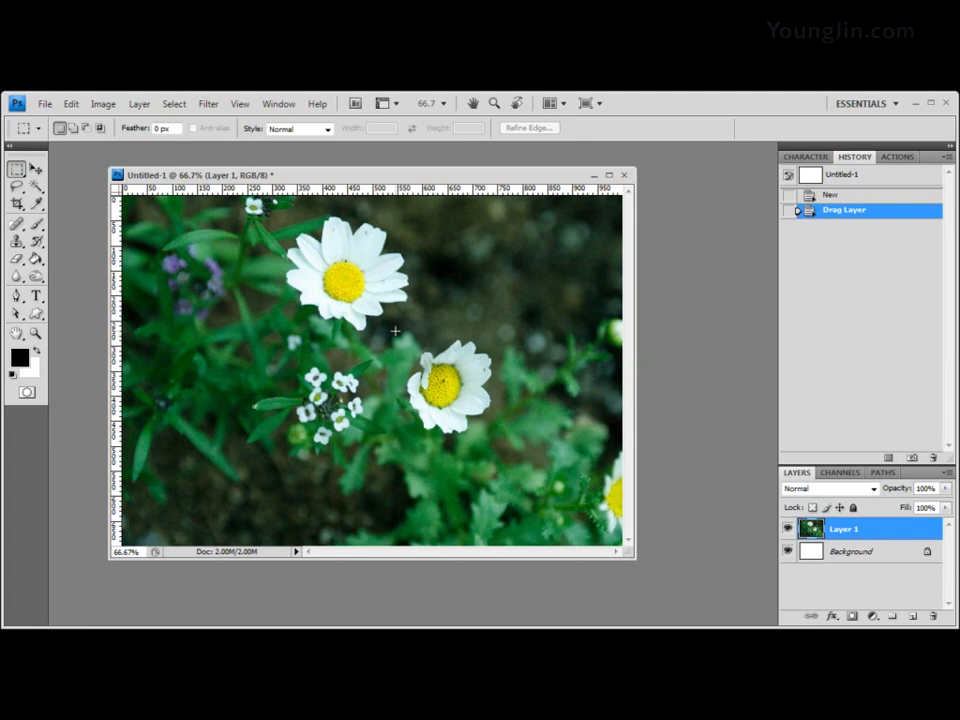
left_click_drag(395, 330, 498, 447)
left_click_drag(508, 444, 508, 444)
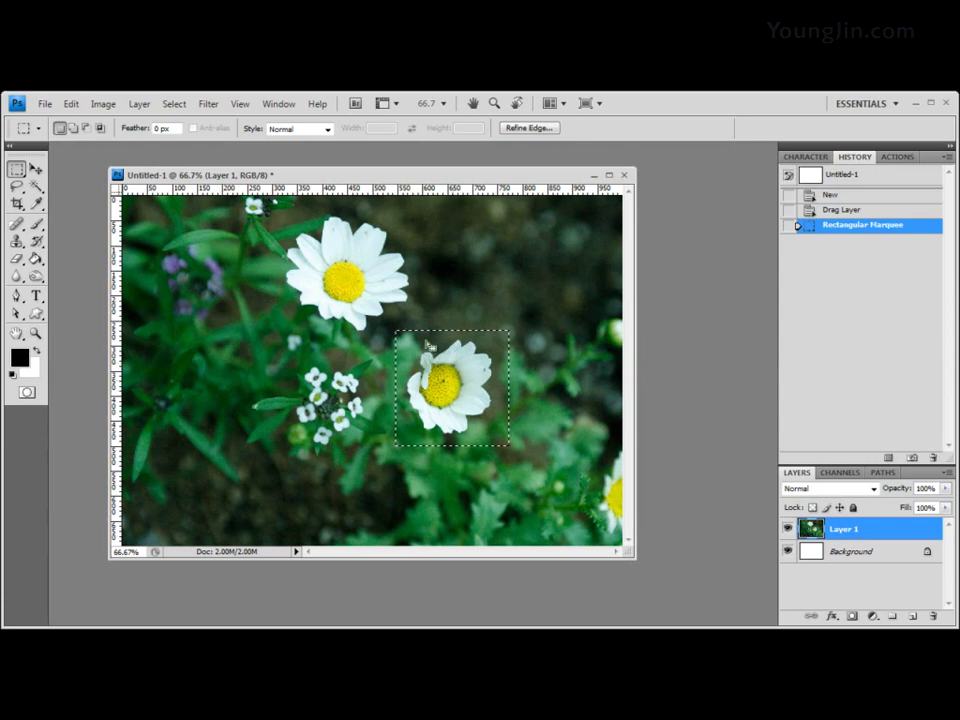
left_click(36, 170)
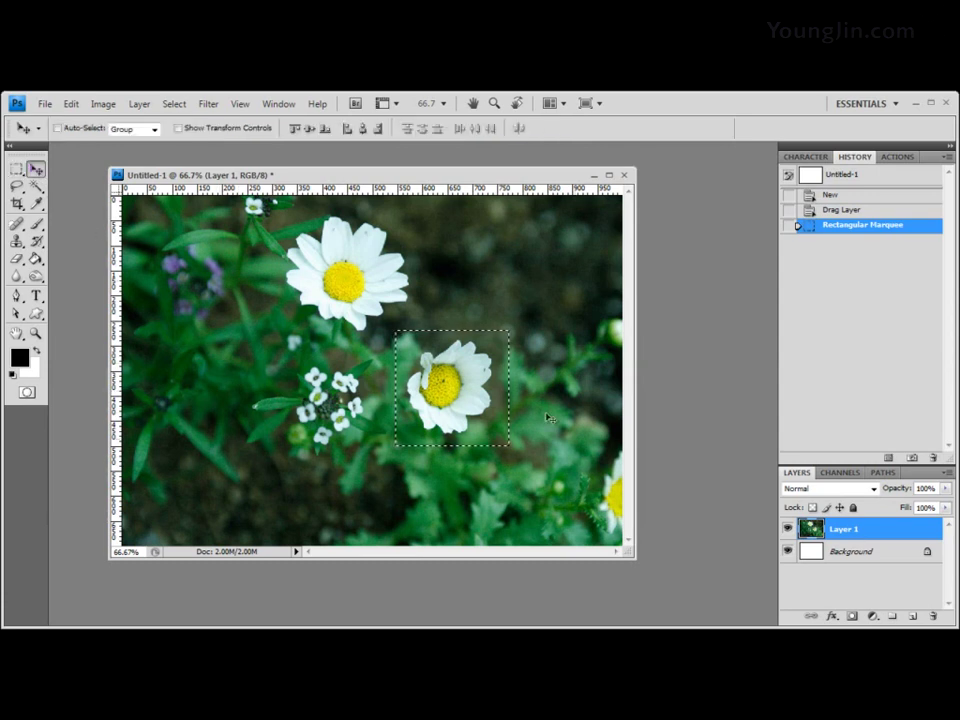
left_click_drag(478, 404, 516, 432)
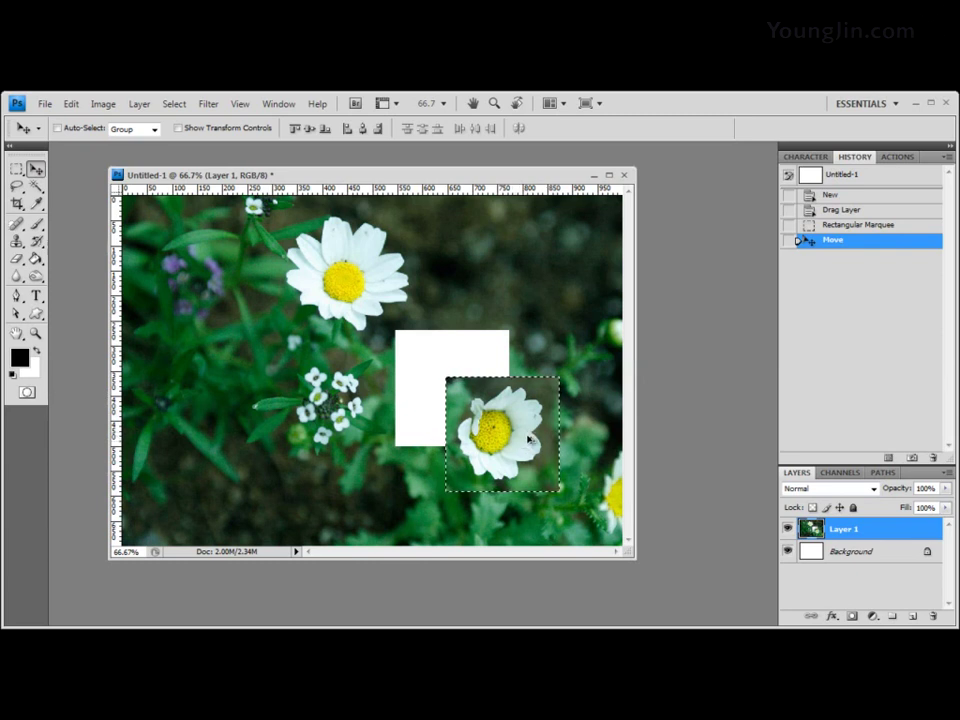
left_click_drag(528, 438, 274, 403)
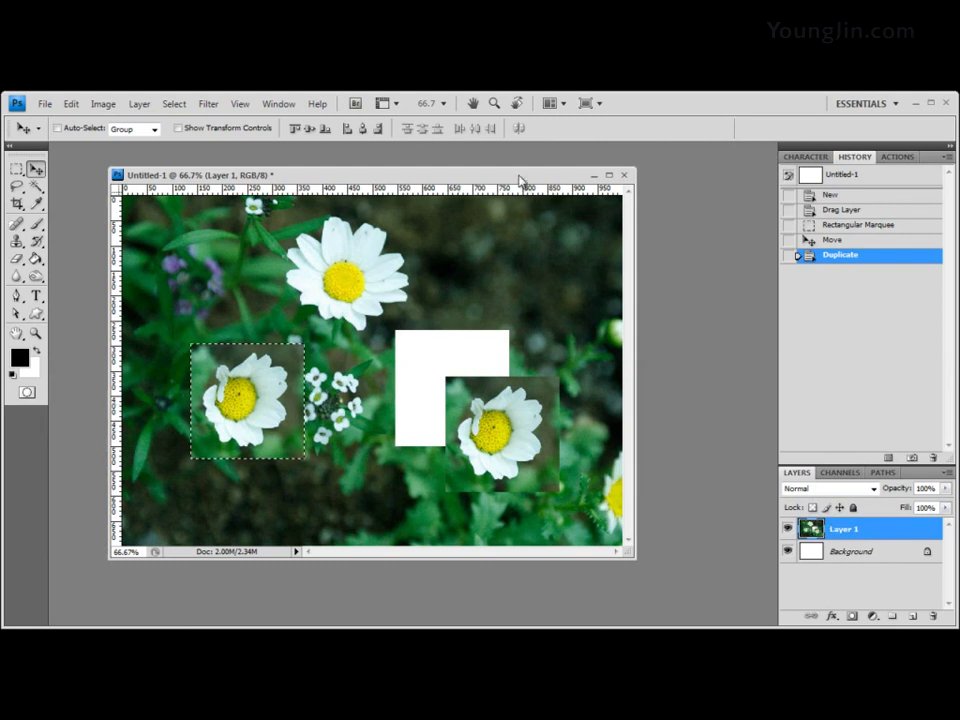
Switch the active layer between Background and Layer 1, ending on Layer 1
left_click(884, 557)
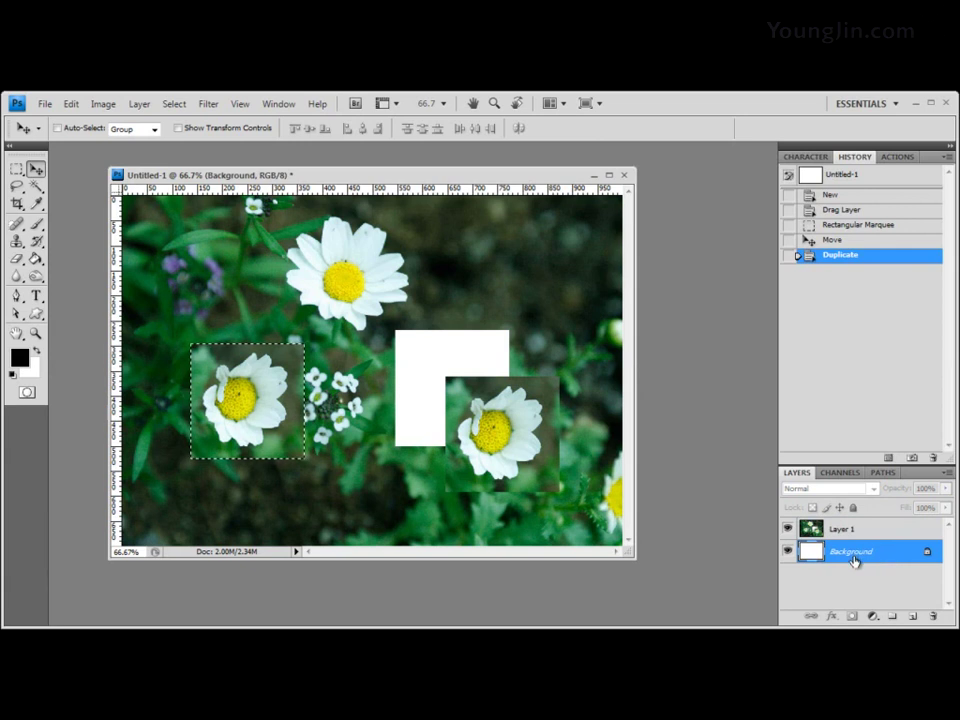
left_click(860, 530)
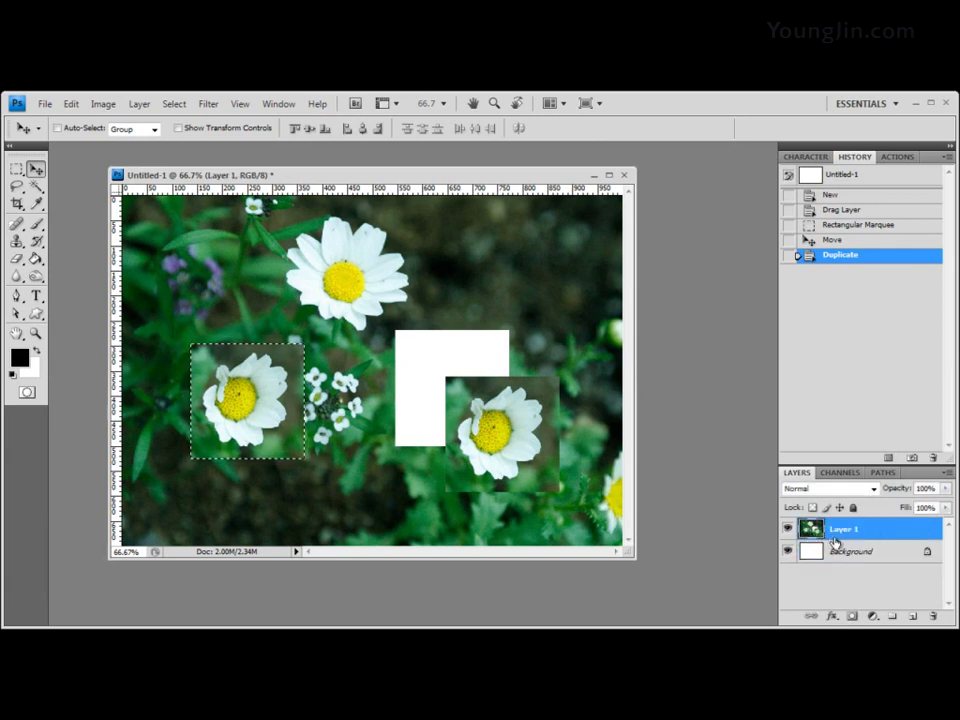
left_click(893, 557)
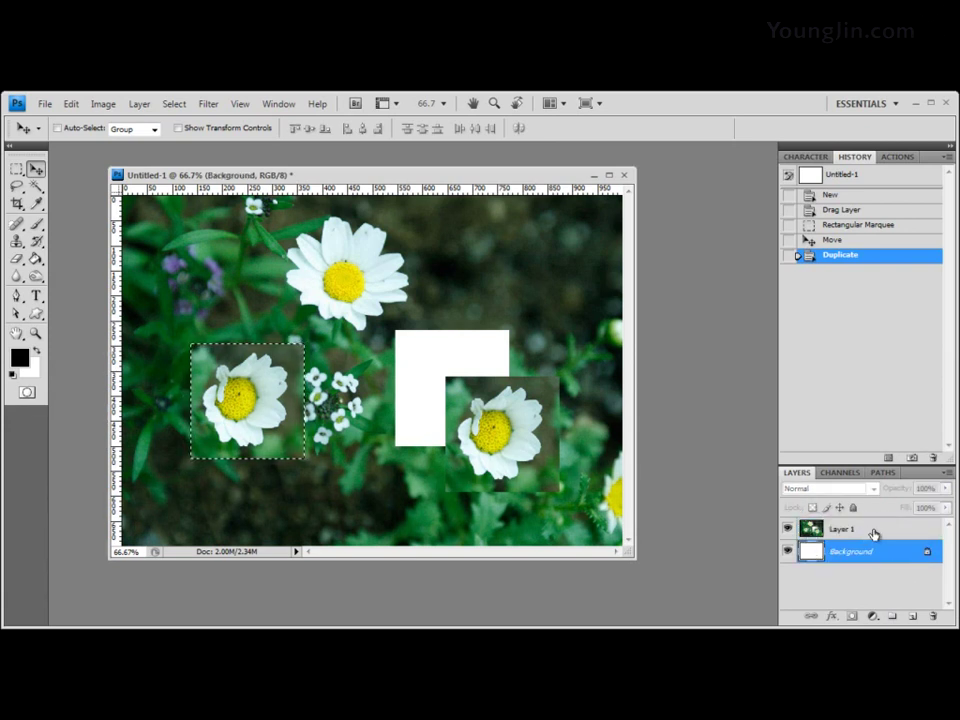
left_click(874, 534)
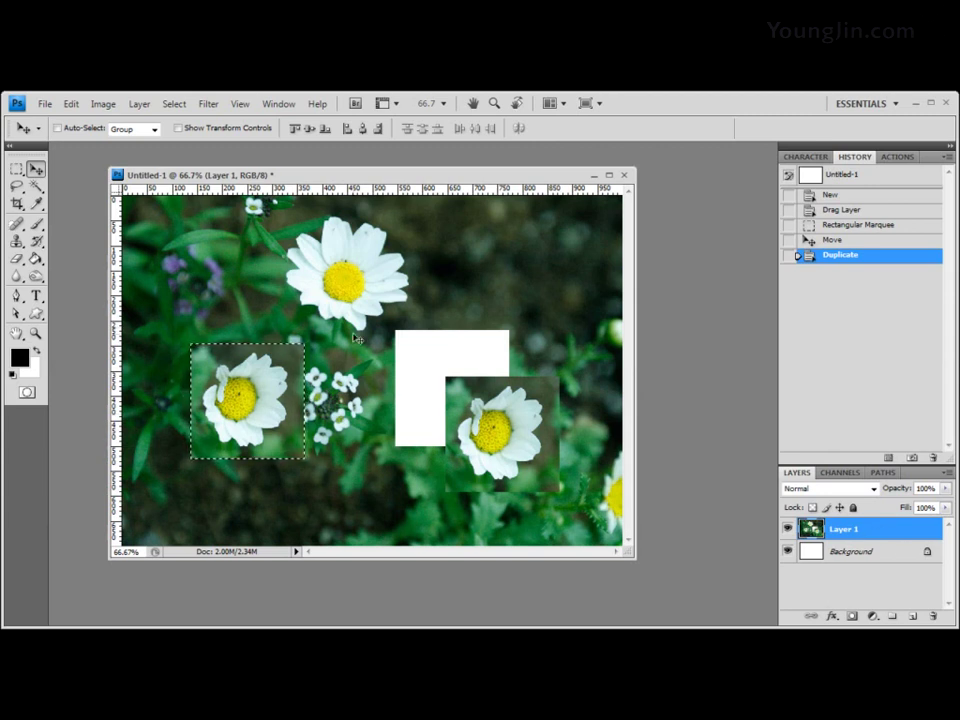
Examine the available save commands and the list of recently opened files
mouse_move(385, 180)
left_mouse_down()
mouse_move(414, 174)
mouse_move(387, 175)
left_mouse_up()
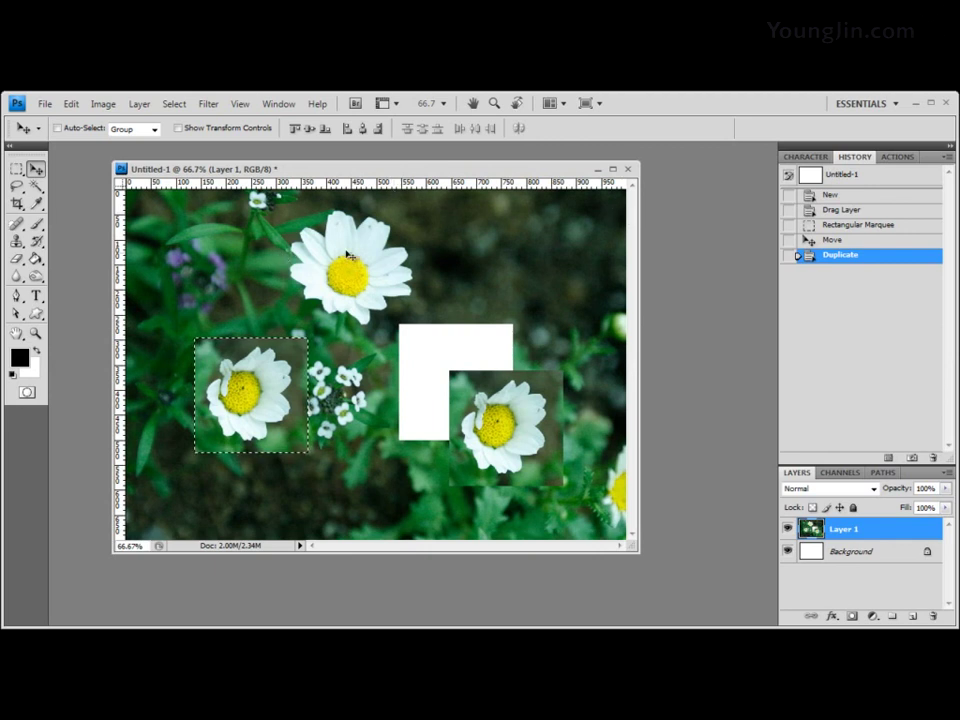
left_click(49, 104)
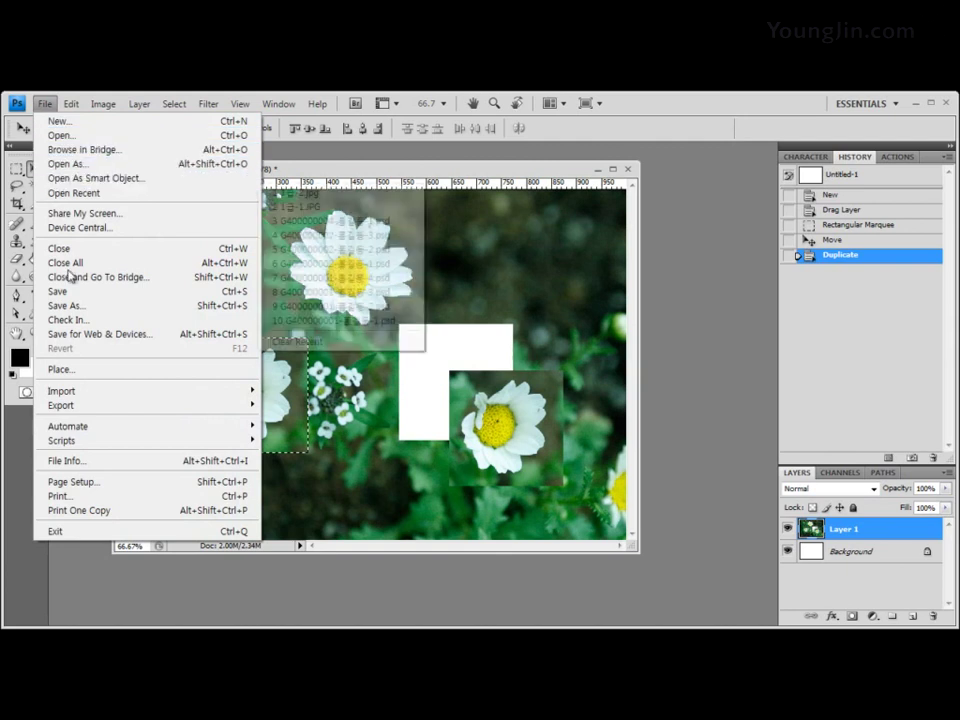
left_click(170, 175)
left_click(46, 104)
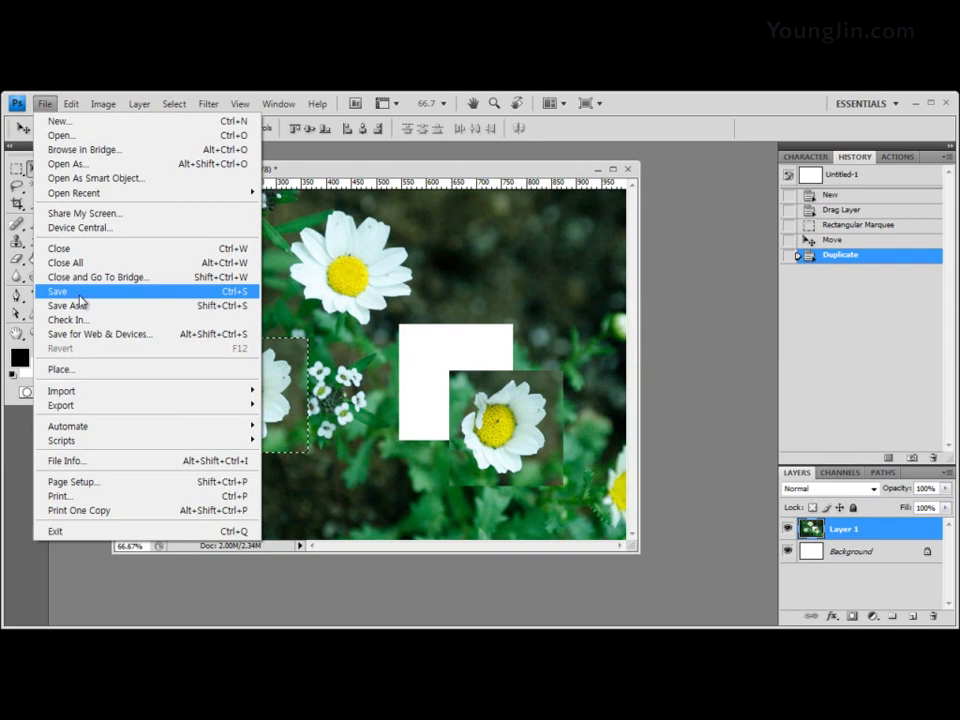
left_click(338, 127)
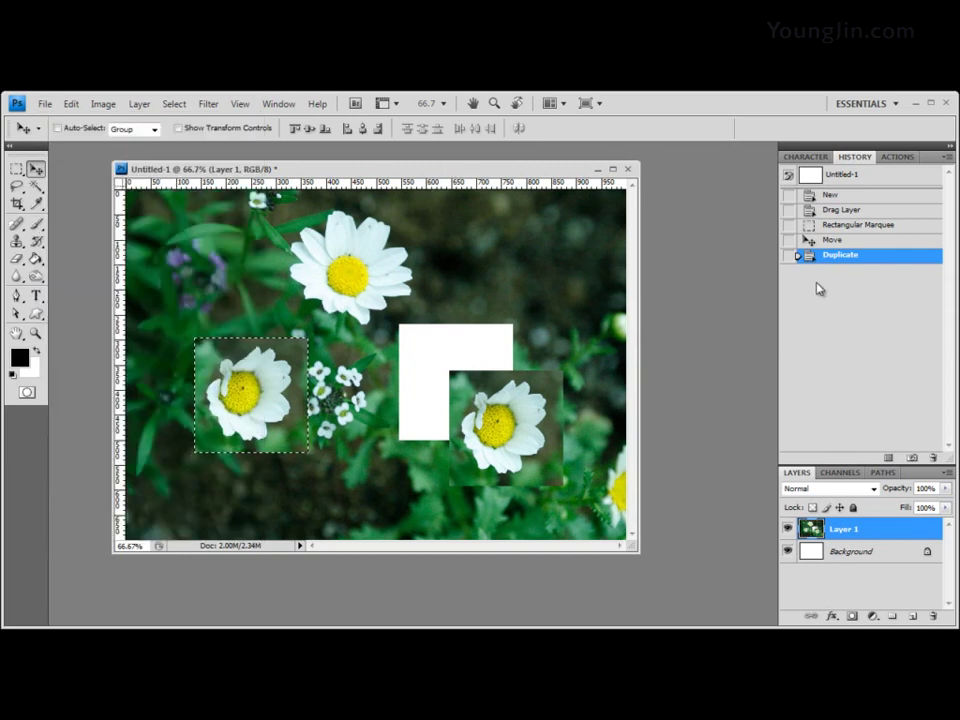
left_click(42, 105)
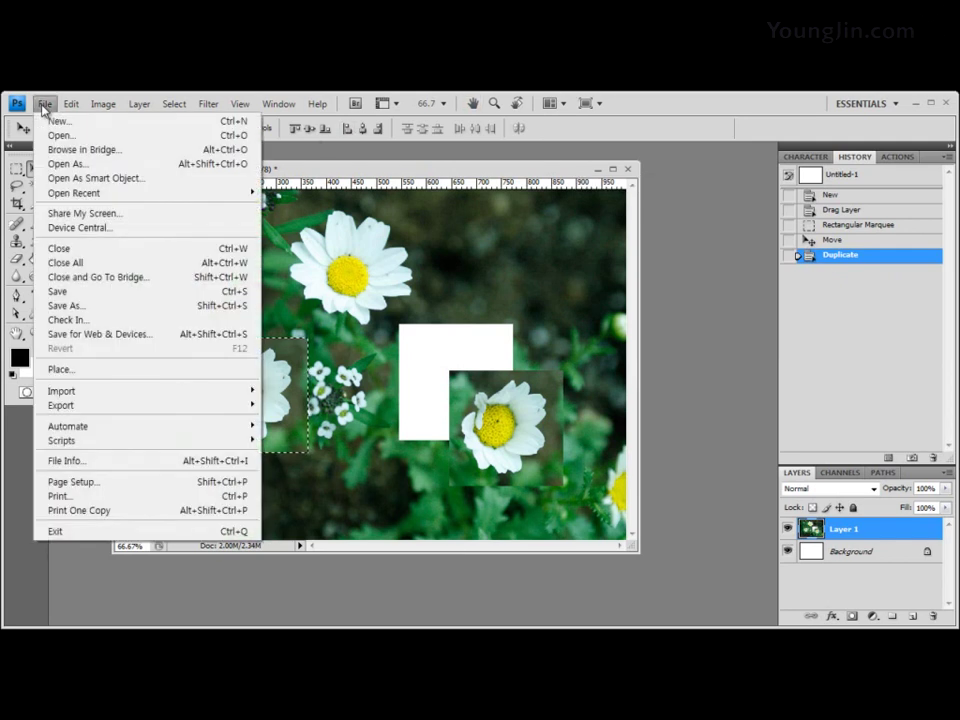
mouse_move(140, 192)
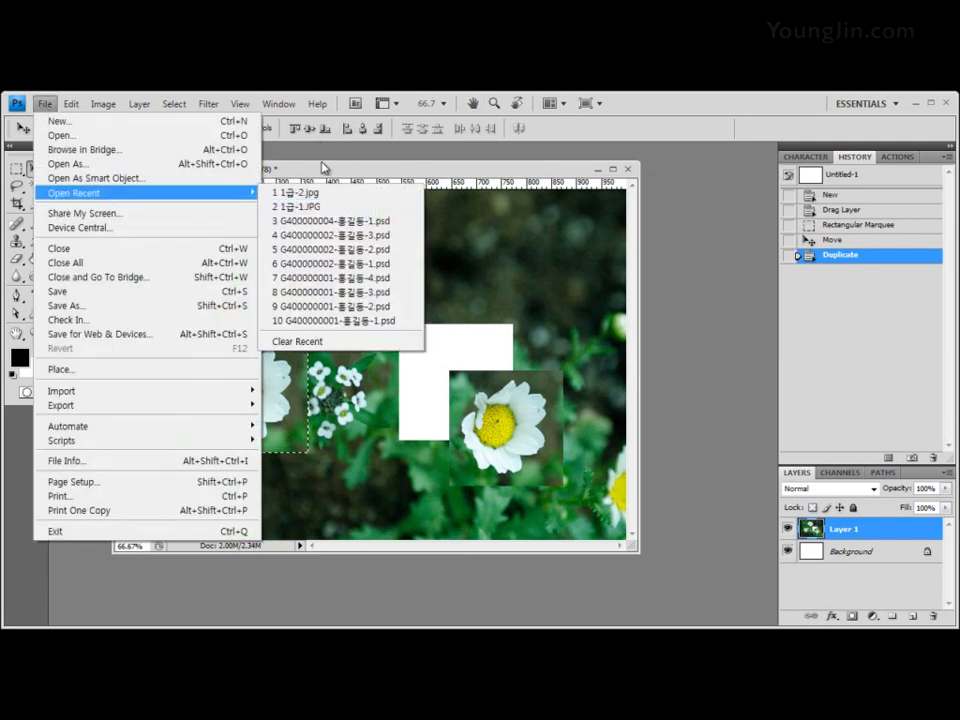
left_click(321, 167)
left_click(50, 105)
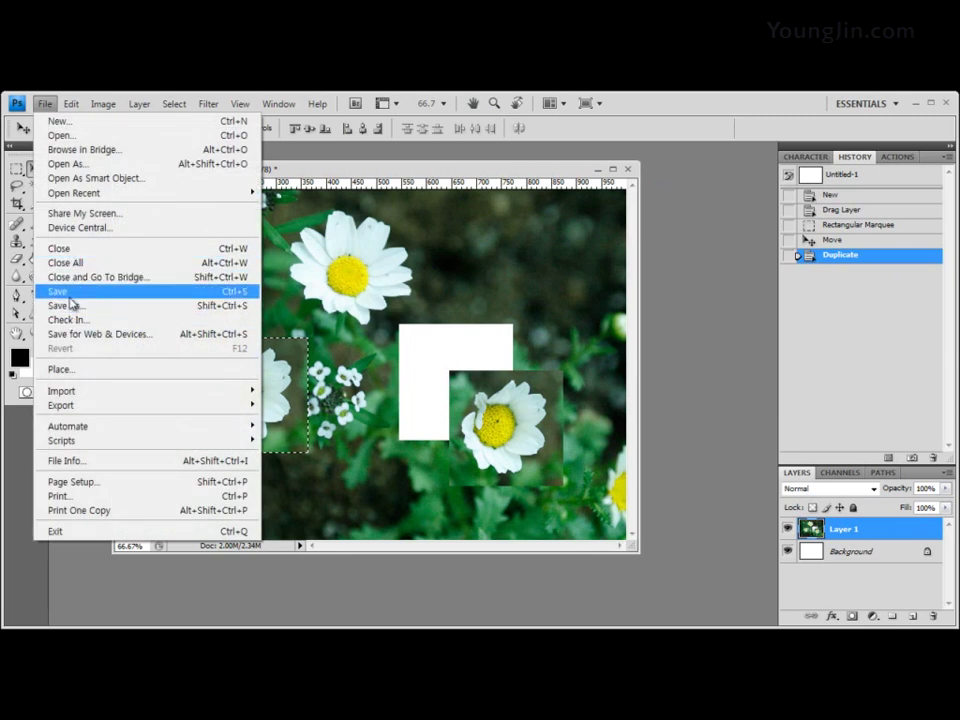
left_click(490, 172)
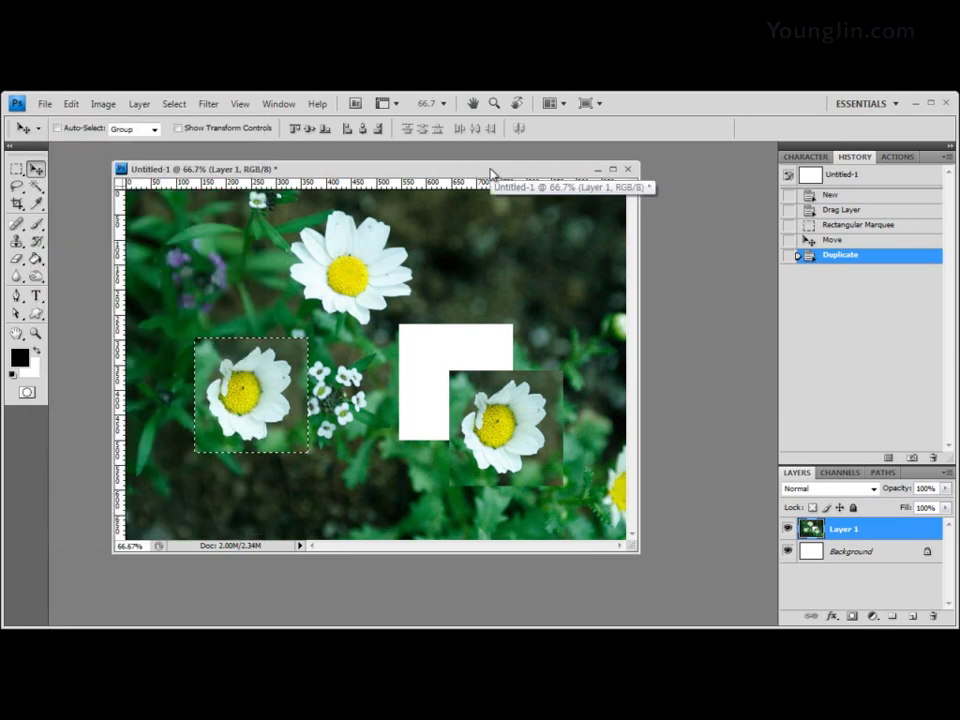
Close Untitled-1 without saving its changes, and open 1급-2.jpg from the Chapter01 folder
left_click(629, 171)
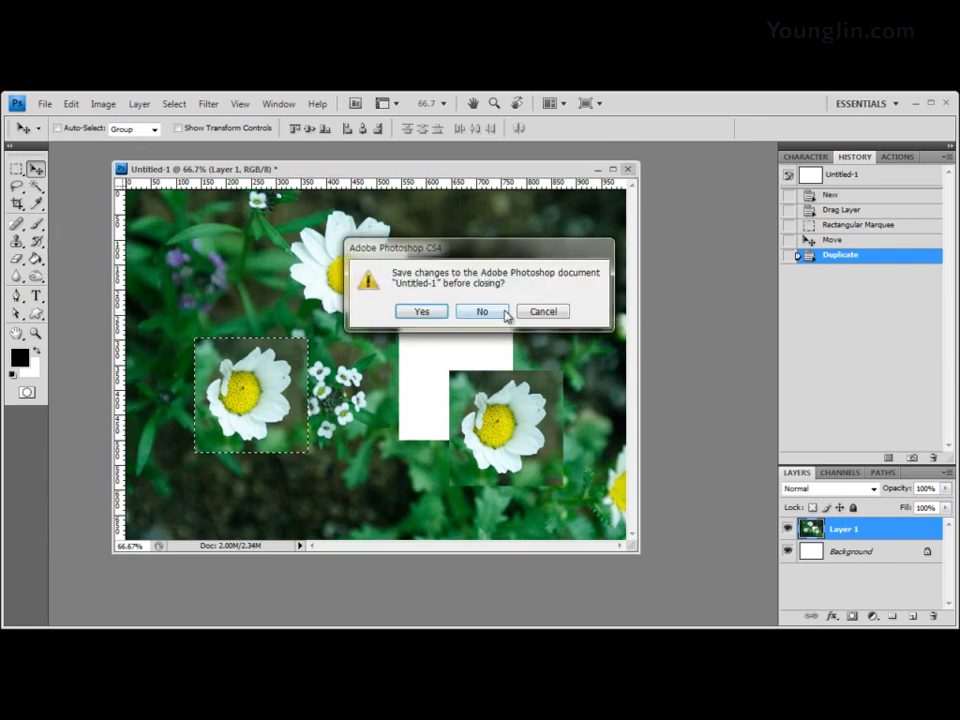
left_click(483, 312)
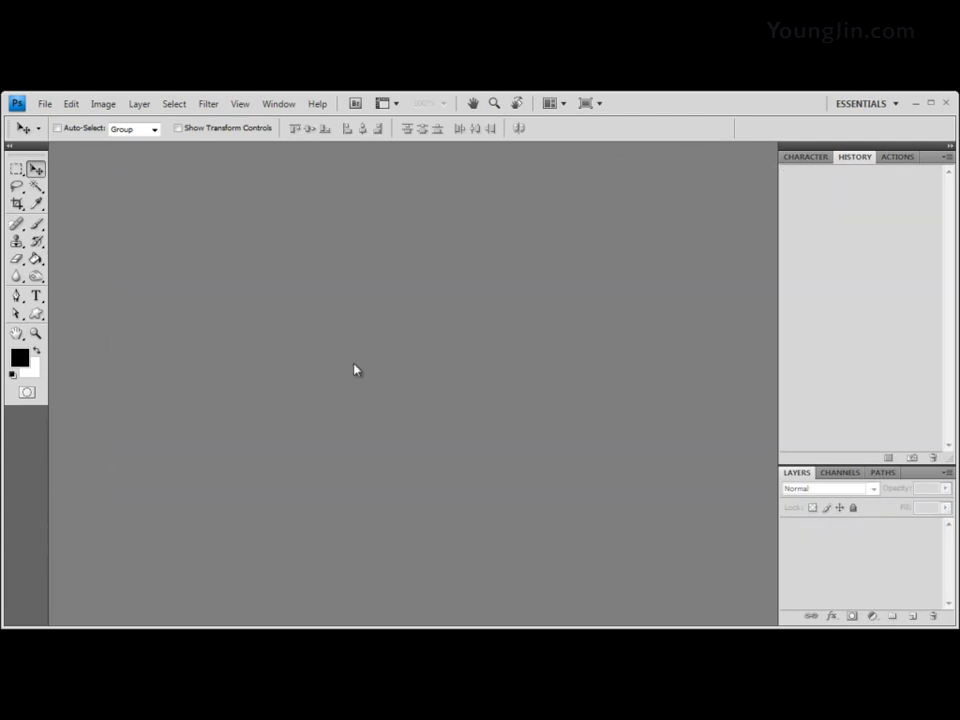
key("alt+Tab")
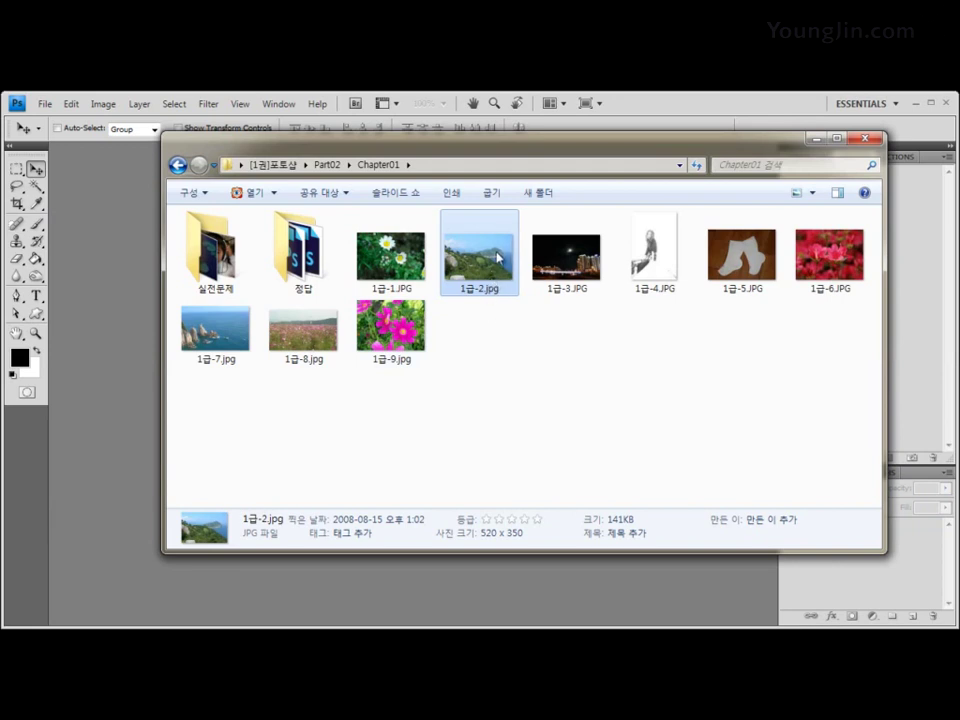
left_click_drag(497, 258, 101, 345)
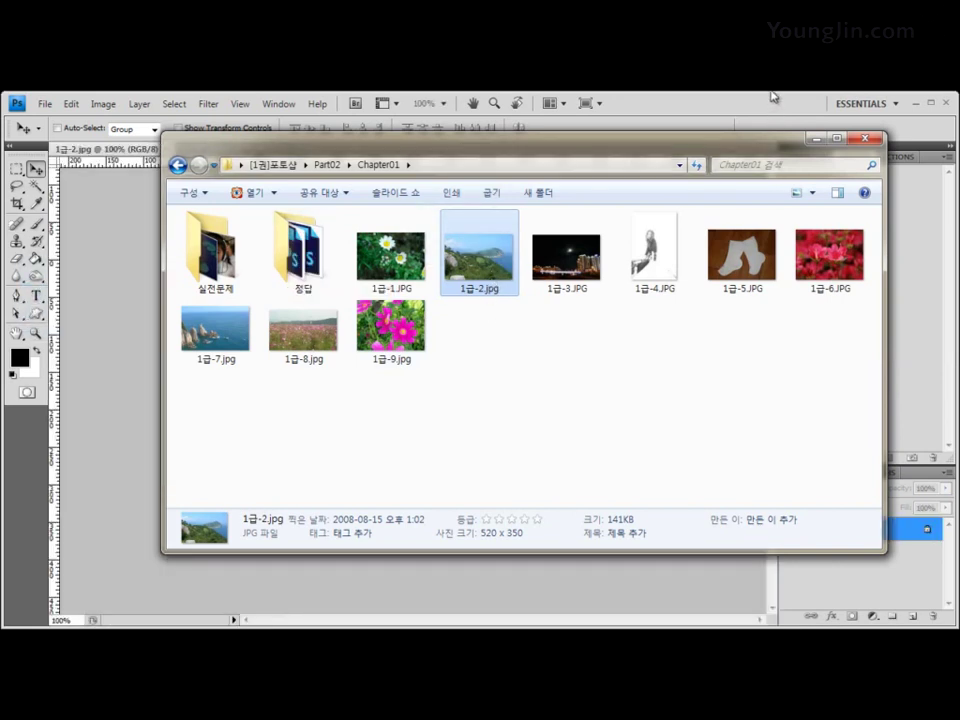
left_click(773, 97)
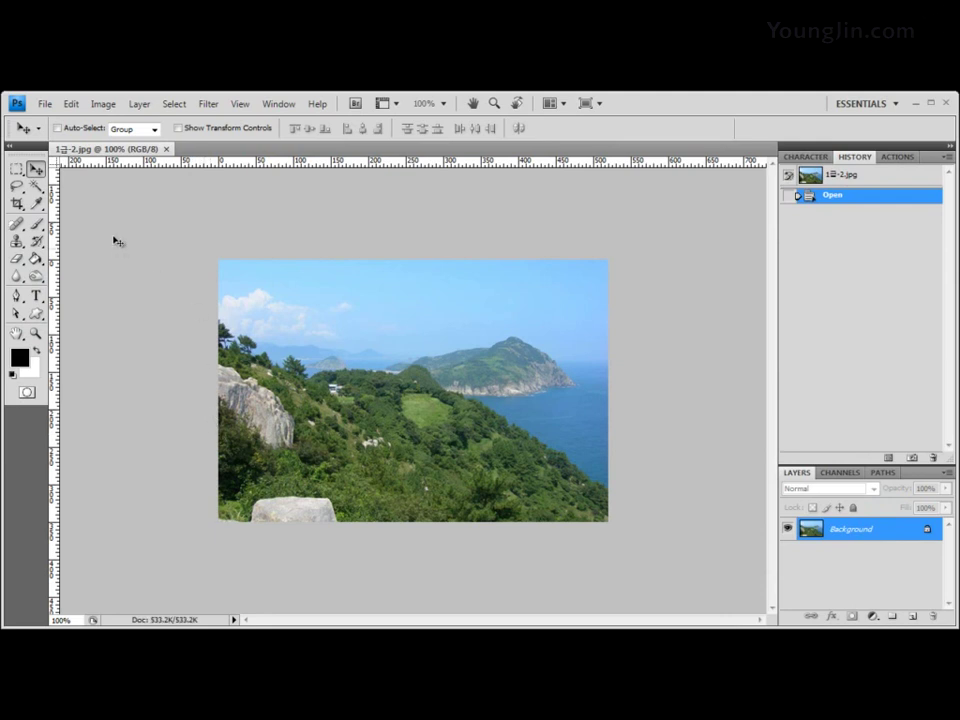
Create a new RGB document 520 pixels wide and 350 pixels high at 72 pixels/inch with a white background
left_click(44, 103)
left_click(55, 121)
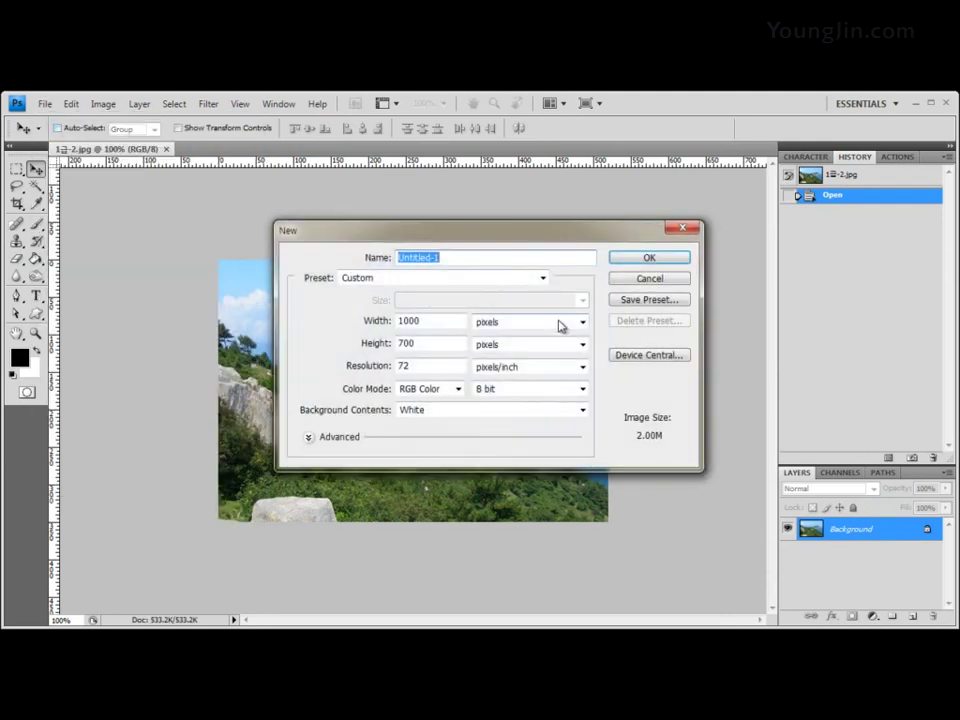
double_click(426, 320)
type("520")
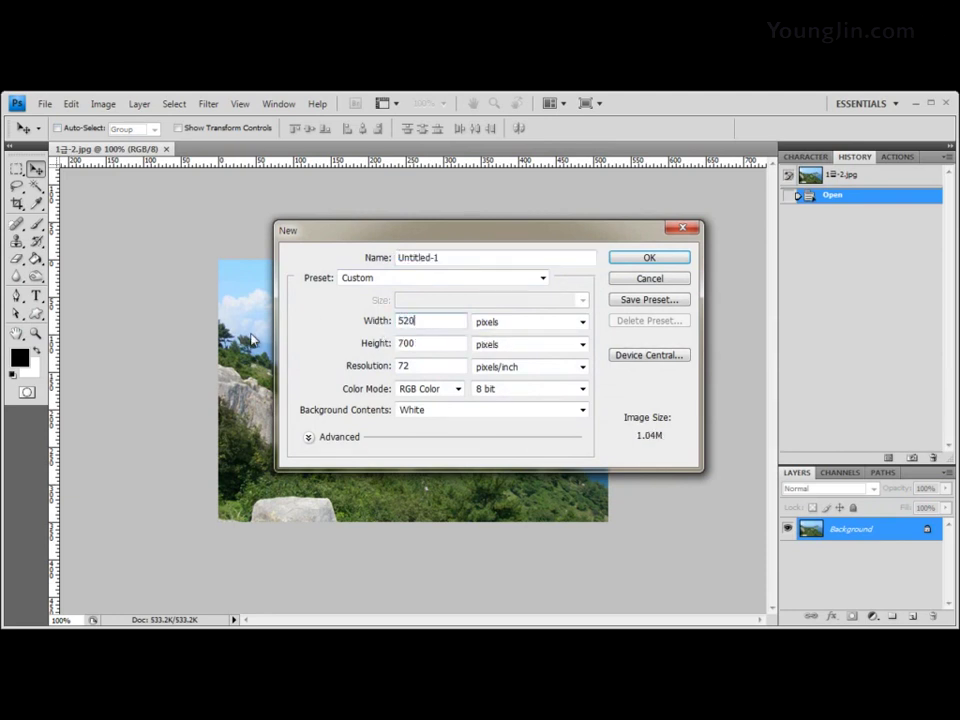
double_click(426, 344)
type("350")
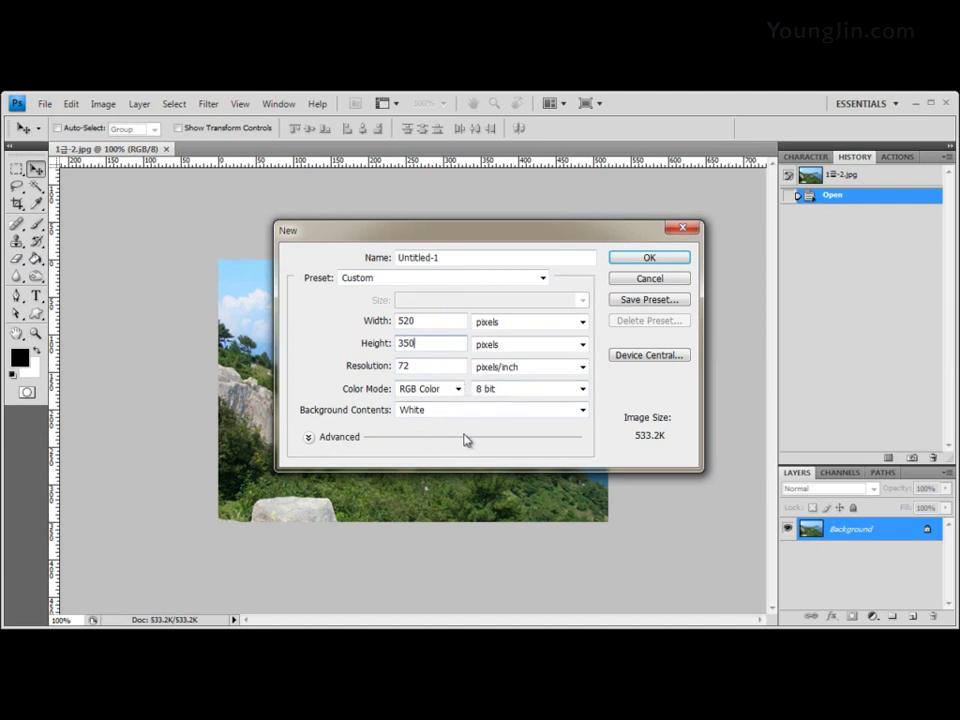
left_click(681, 262)
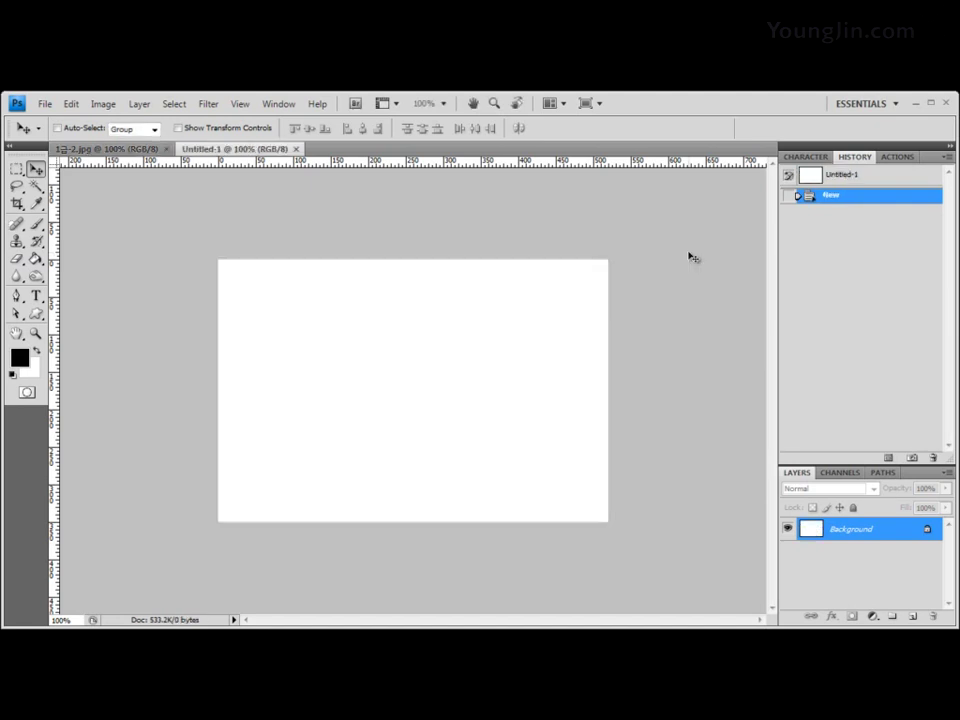
Float Untitled-1 and 1급-2.jpg as separate windows, with the photo offset down and right of the blank document
left_click_drag(232, 148, 240, 170)
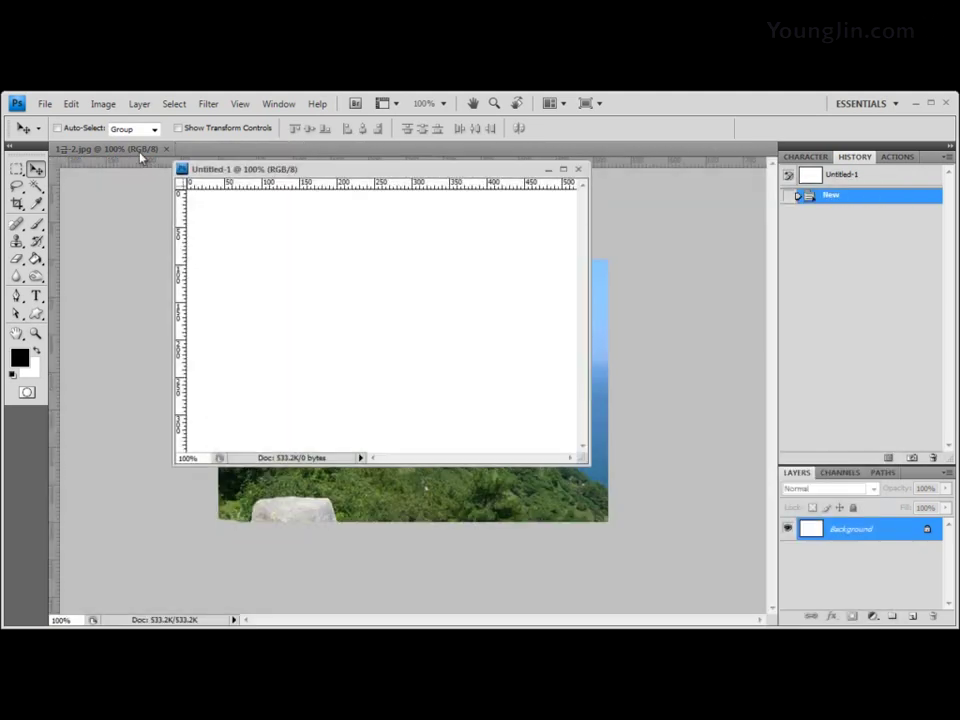
left_click_drag(141, 152, 472, 240)
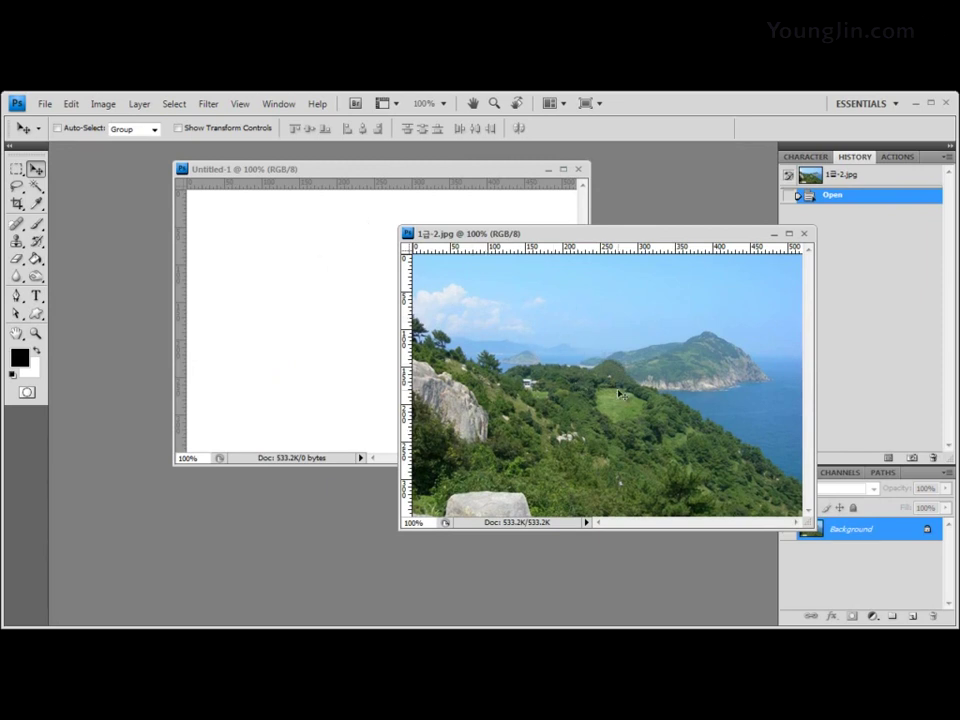
Copy the 1급-2.jpg landscape into Untitled-1, revert that off-centre copy, and copy it again so it covers the whole canvas
left_click_drag(618, 394, 260, 287)
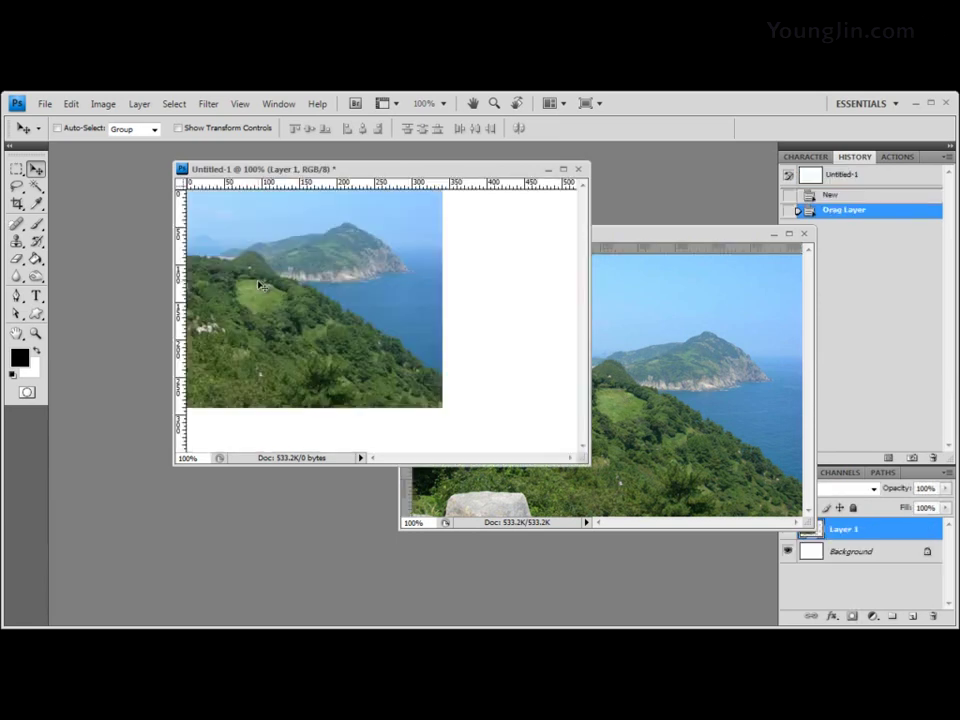
left_click(838, 196)
left_click(645, 425)
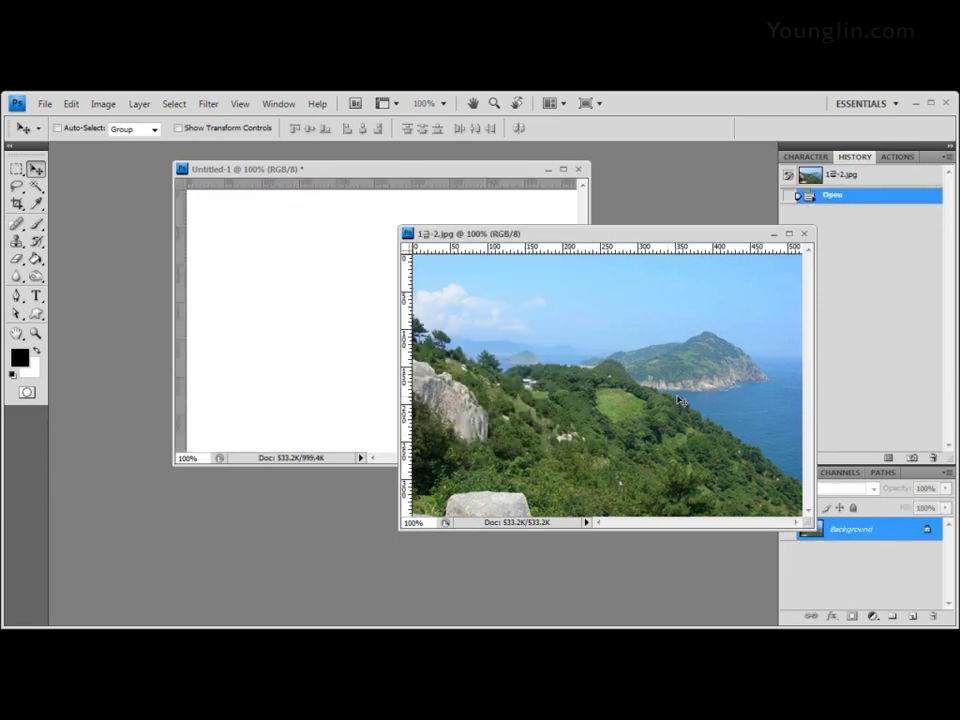
left_click_drag(678, 400, 422, 377)
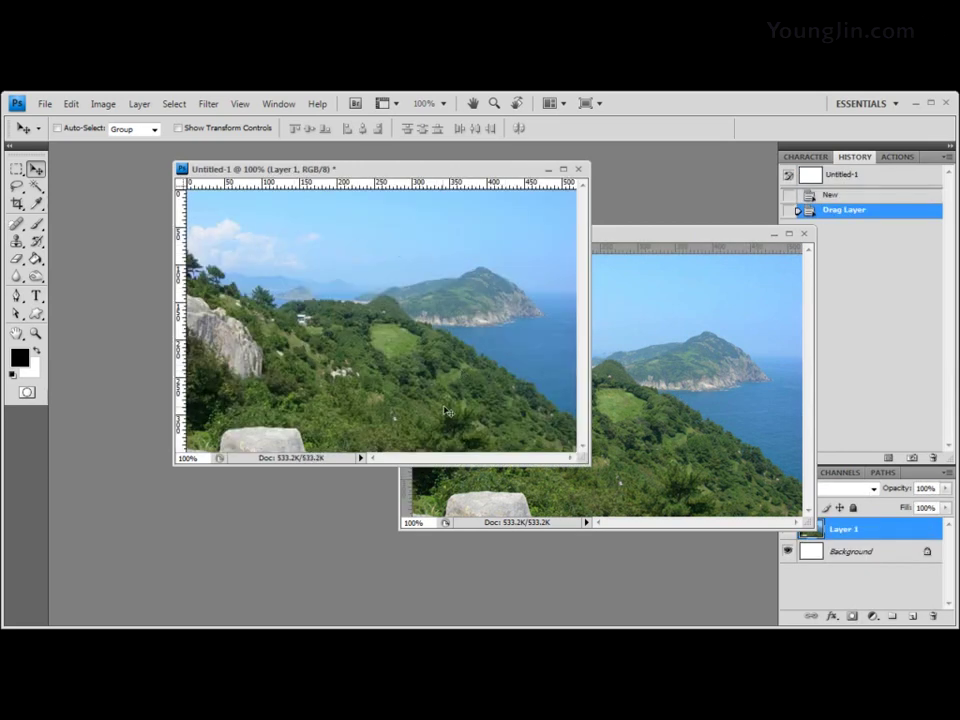
Close 1급-2.jpg and shift the Untitled-1 window slightly toward the middle of the workspace
left_click(737, 241)
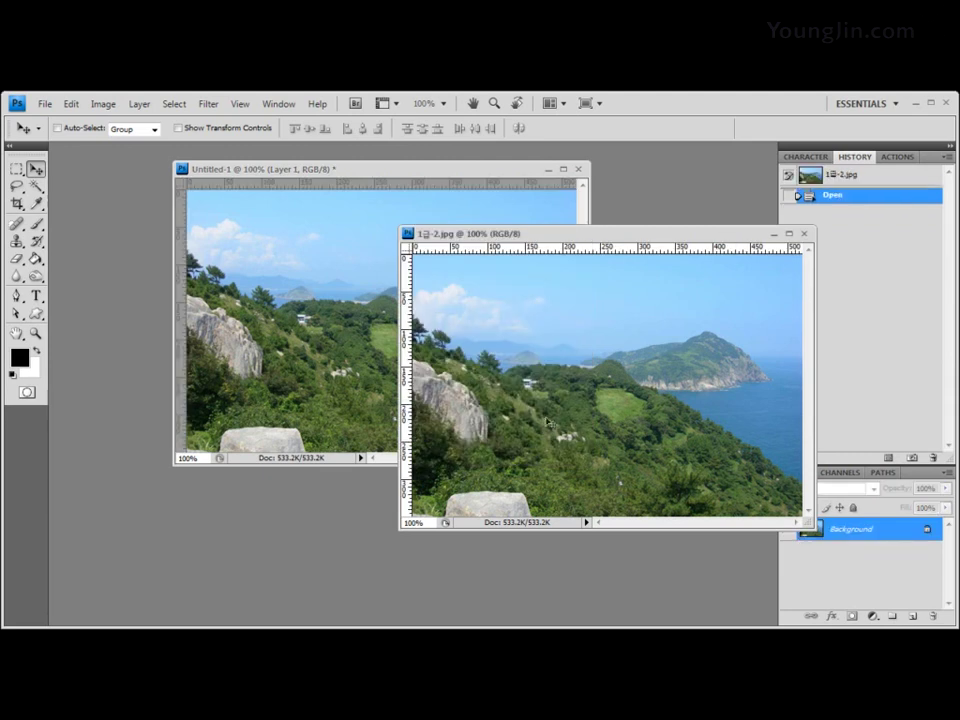
left_click(805, 237)
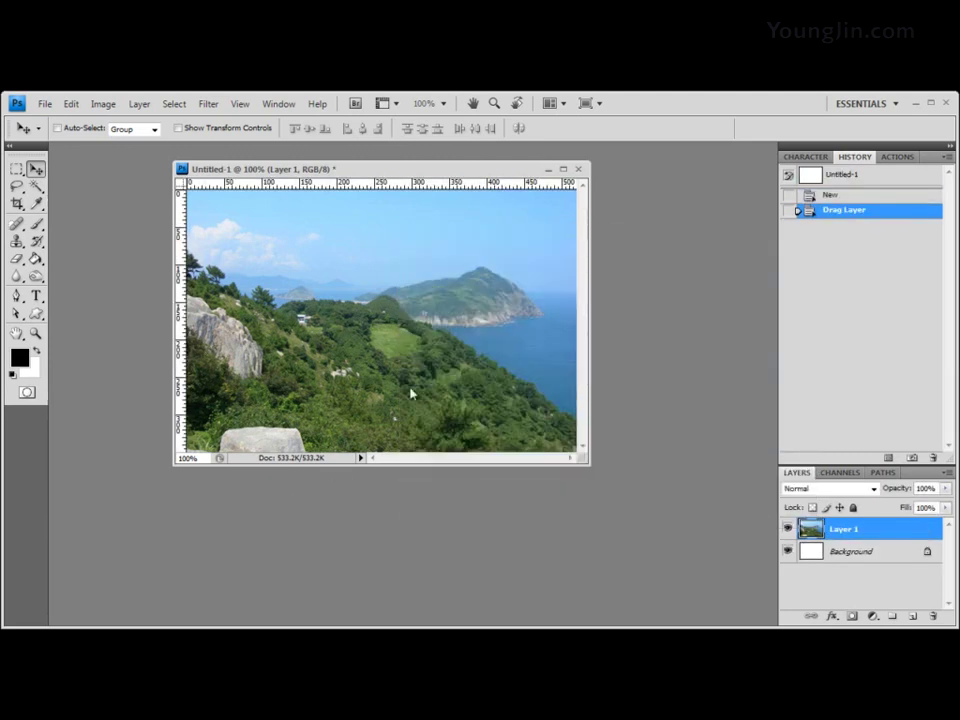
left_click_drag(427, 172, 459, 180)
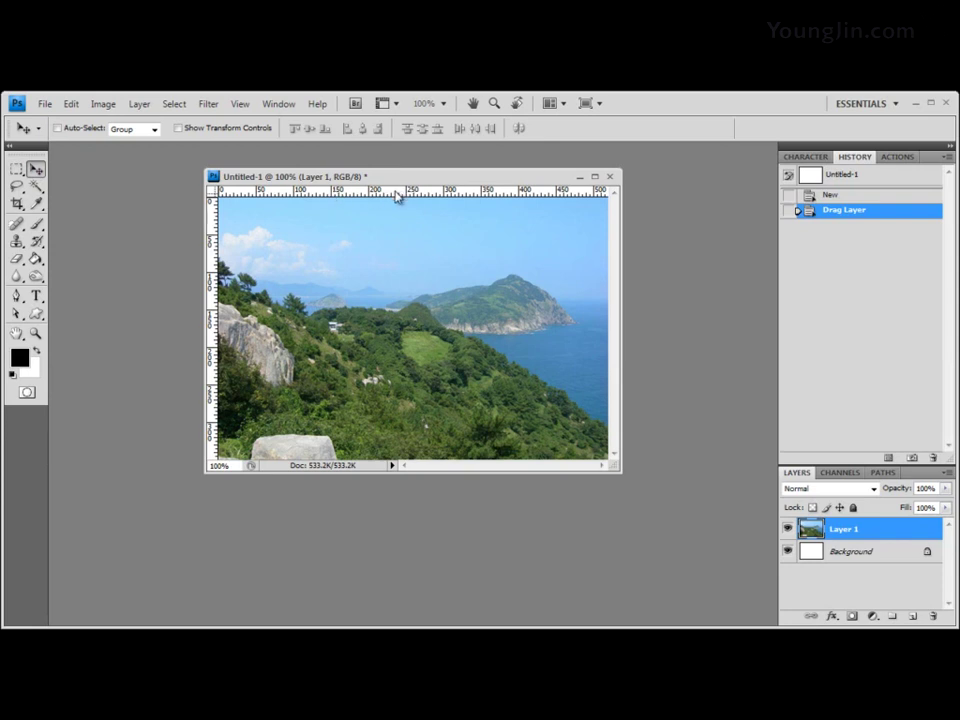
Add three horizontal guides across the landscape, adjusting them to about 90, 195 and 275 pixels from the canvas's upper edge
left_click_drag(396, 195, 395, 270)
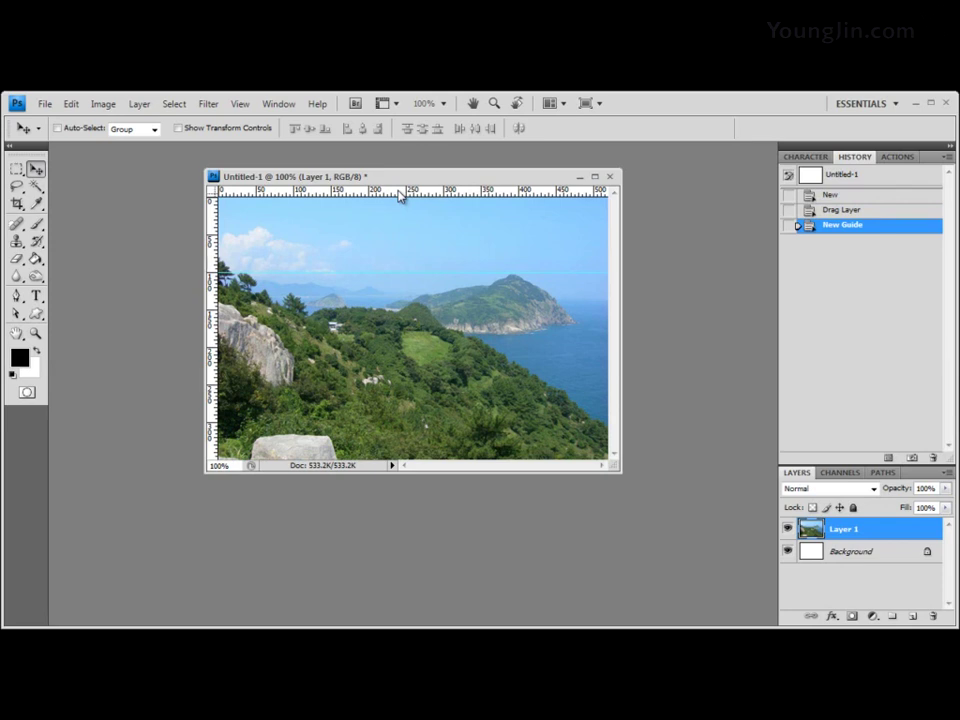
left_click_drag(396, 195, 396, 334)
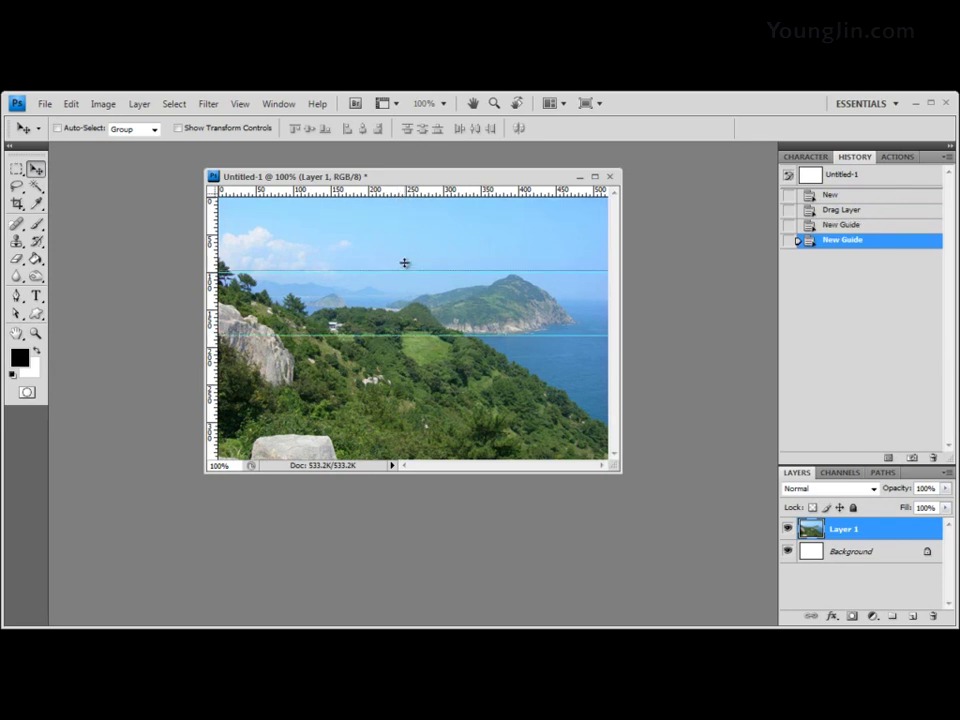
left_click_drag(404, 263, 408, 190)
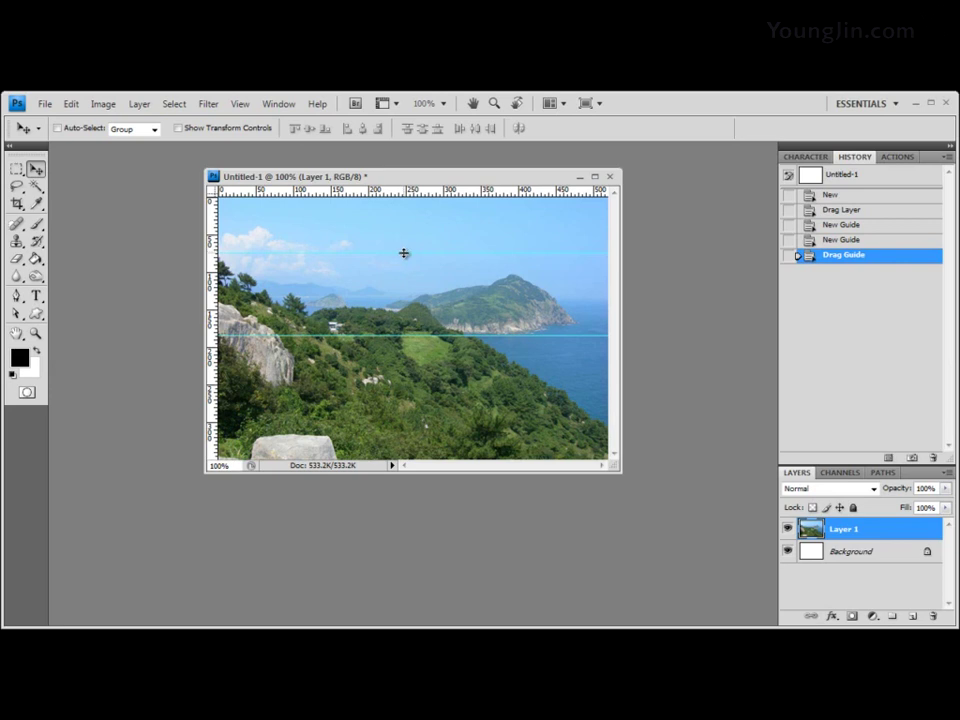
left_click_drag(404, 252, 403, 272)
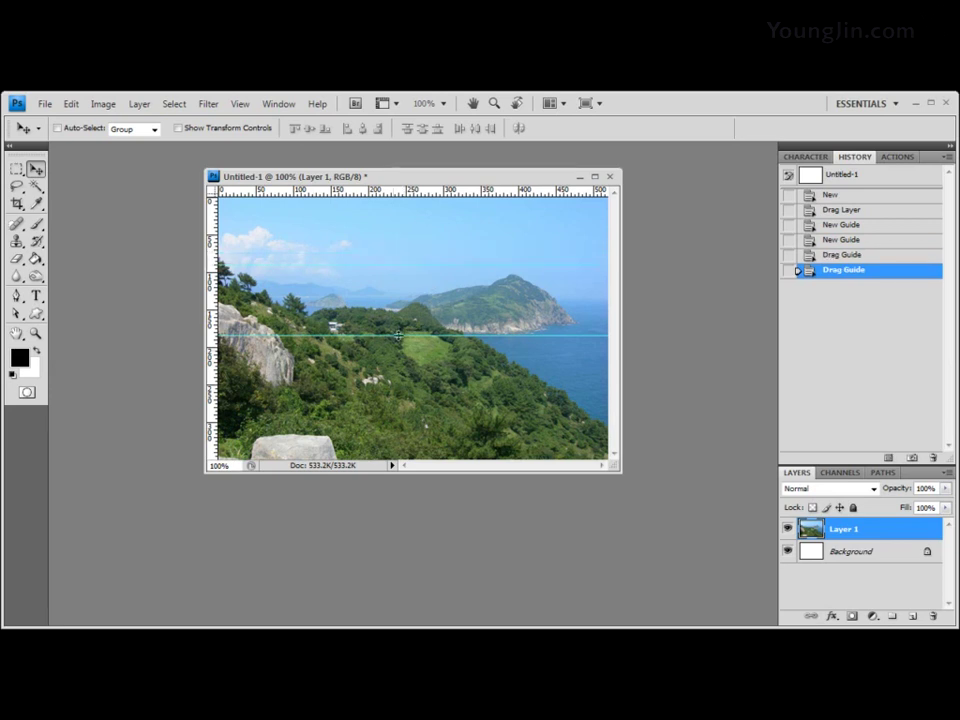
left_click_drag(399, 337, 357, 407)
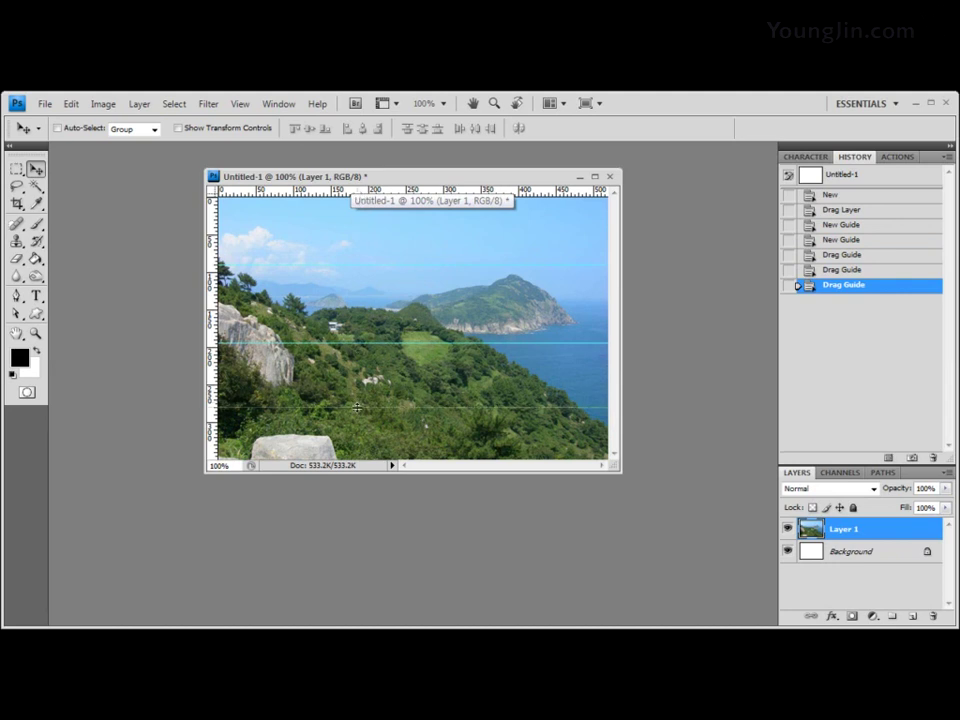
left_click_drag(357, 407, 358, 404)
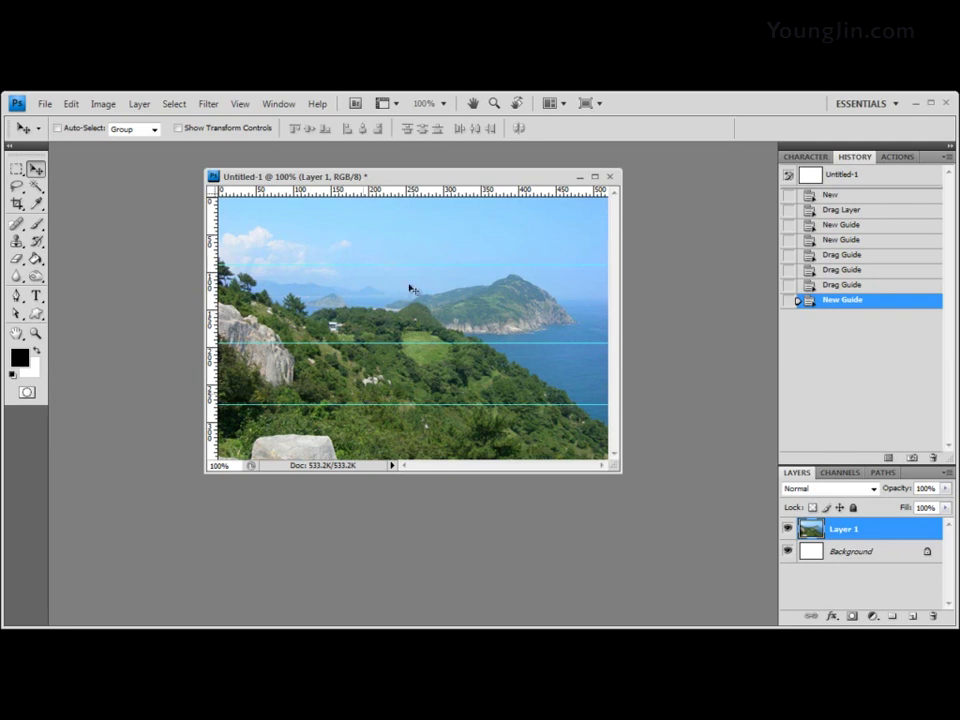
Change the ruler units to inches and reposition the uppermost guide at about 1.25 inches
right_click(214, 211)
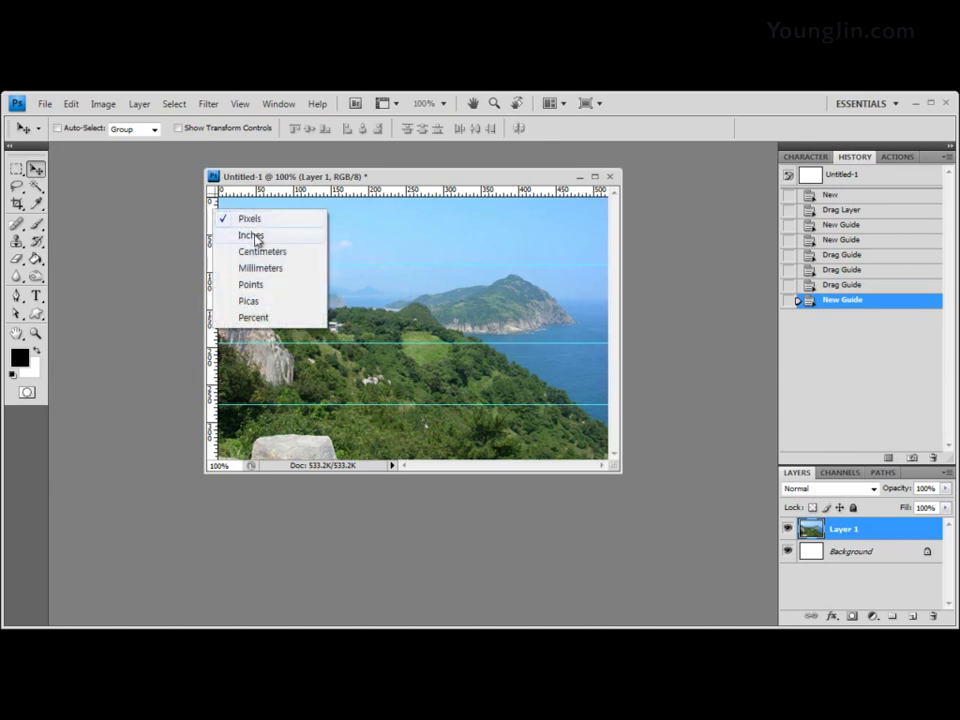
left_click(251, 235)
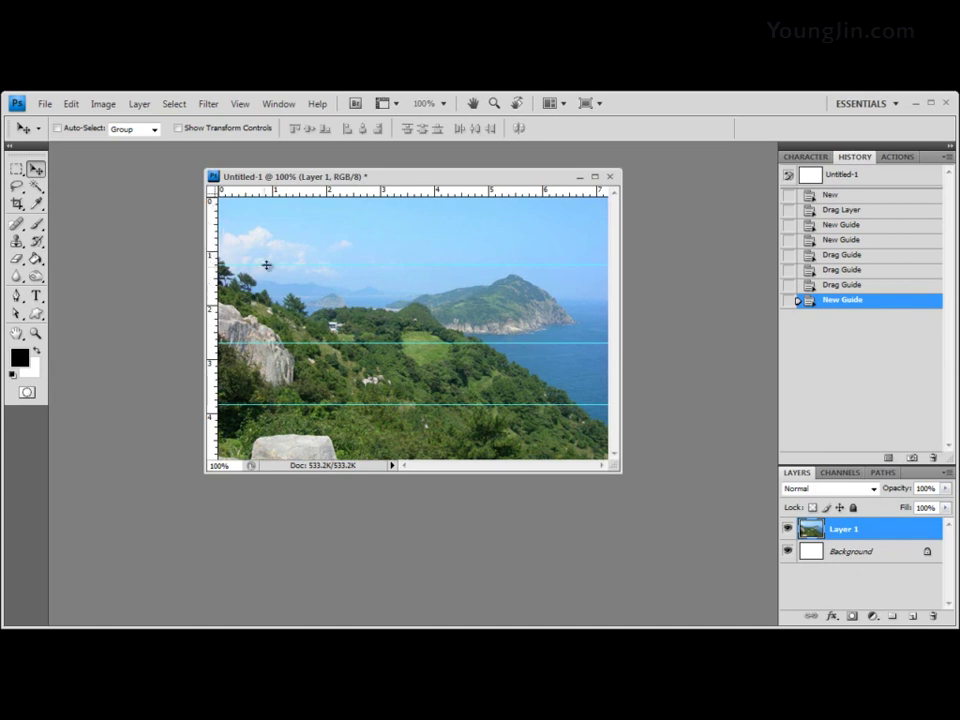
mouse_move(285, 264)
left_mouse_down()
mouse_move(285, 252)
mouse_move(288, 264)
left_mouse_up()
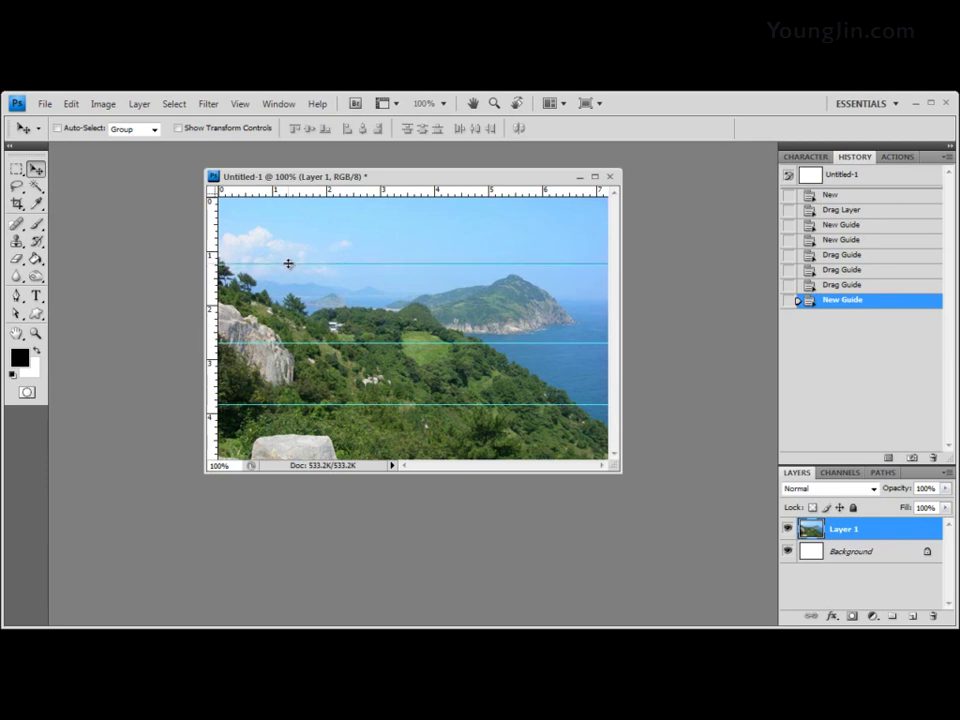
left_click_drag(288, 264, 640, 235)
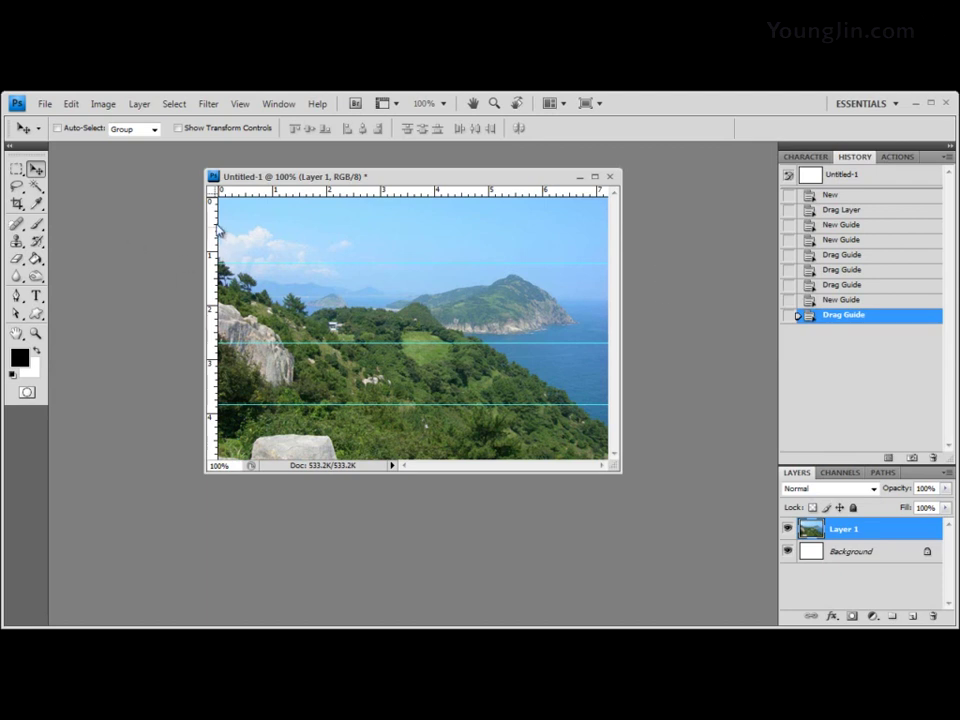
Change the ruler units to centimeters and move the three horizontal guides to about 3, 6.2 and 9.3 cm from the canvas's upper edge
right_click(212, 218)
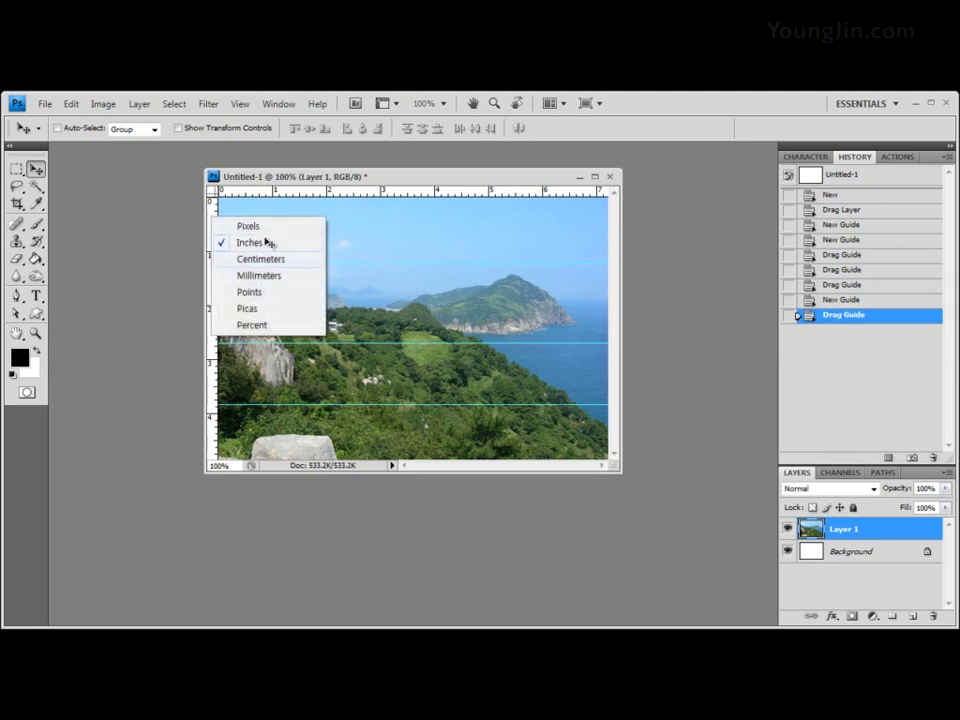
left_click(265, 259)
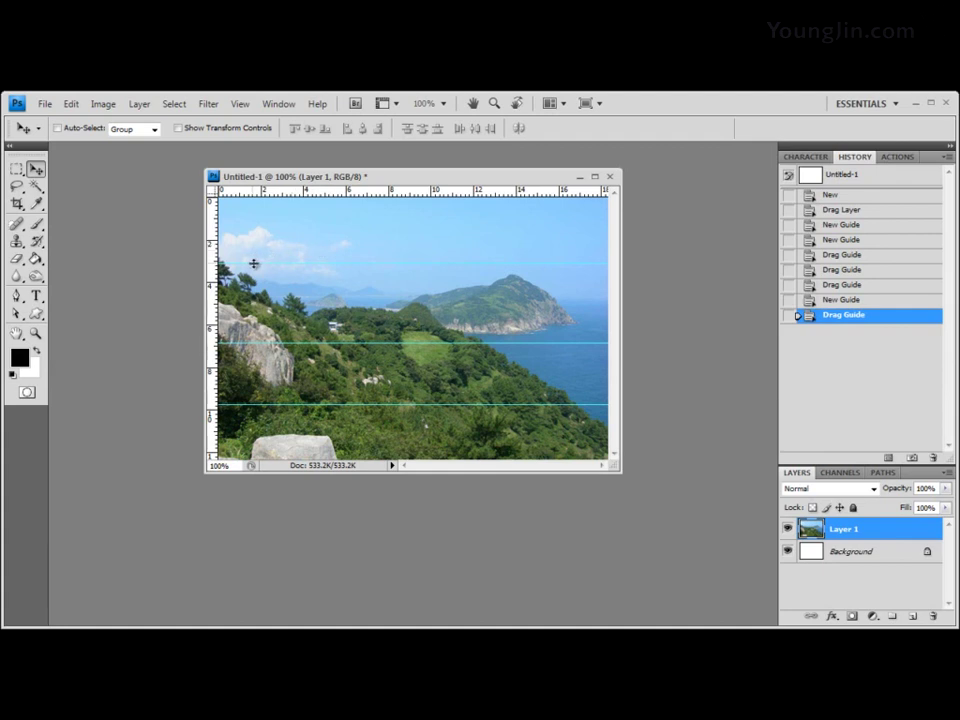
left_click_drag(251, 262, 255, 263)
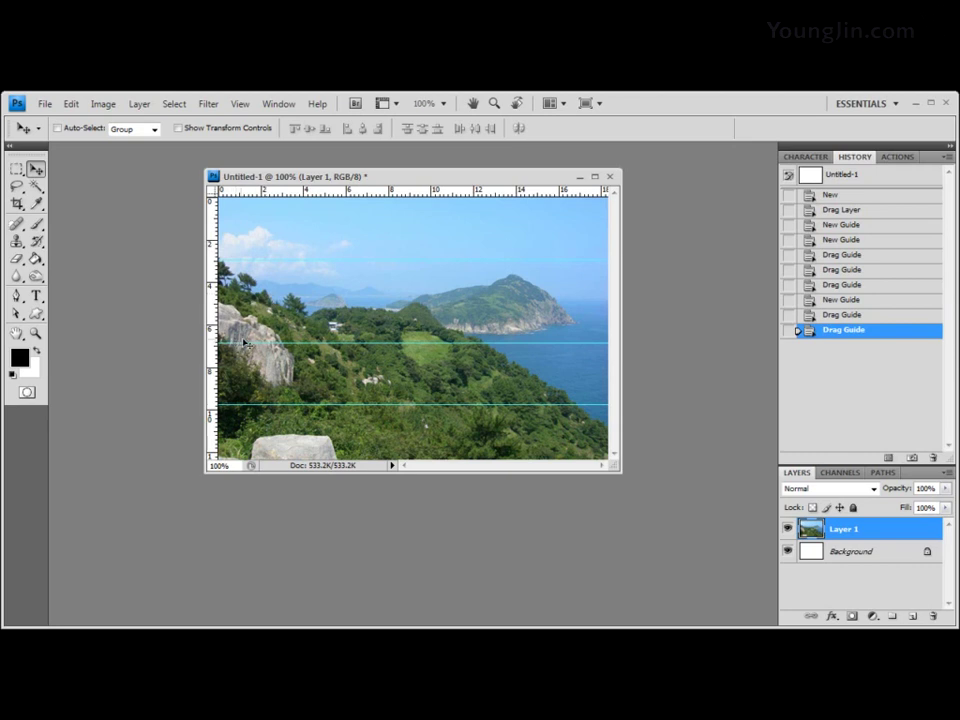
left_click_drag(236, 341, 248, 328)
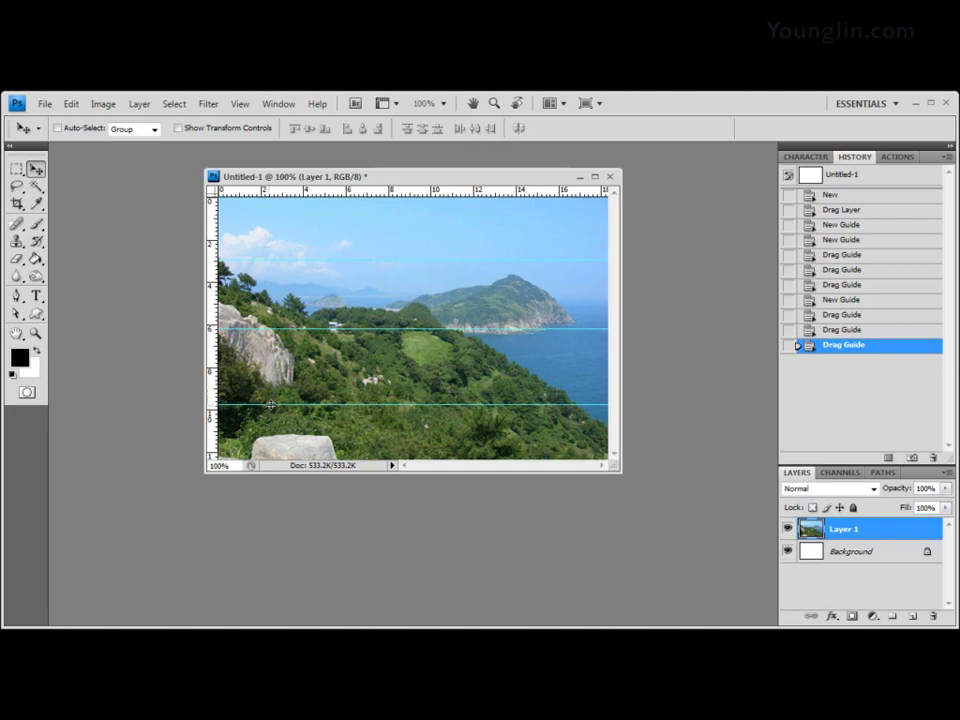
left_click_drag(268, 404, 274, 397)
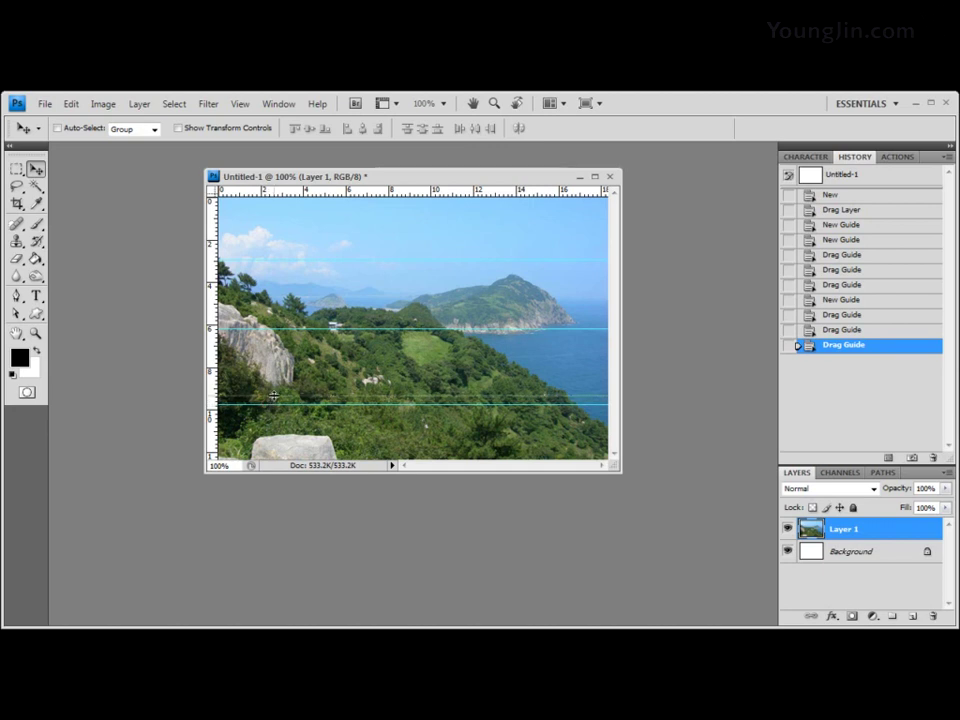
left_click_drag(274, 395, 274, 395)
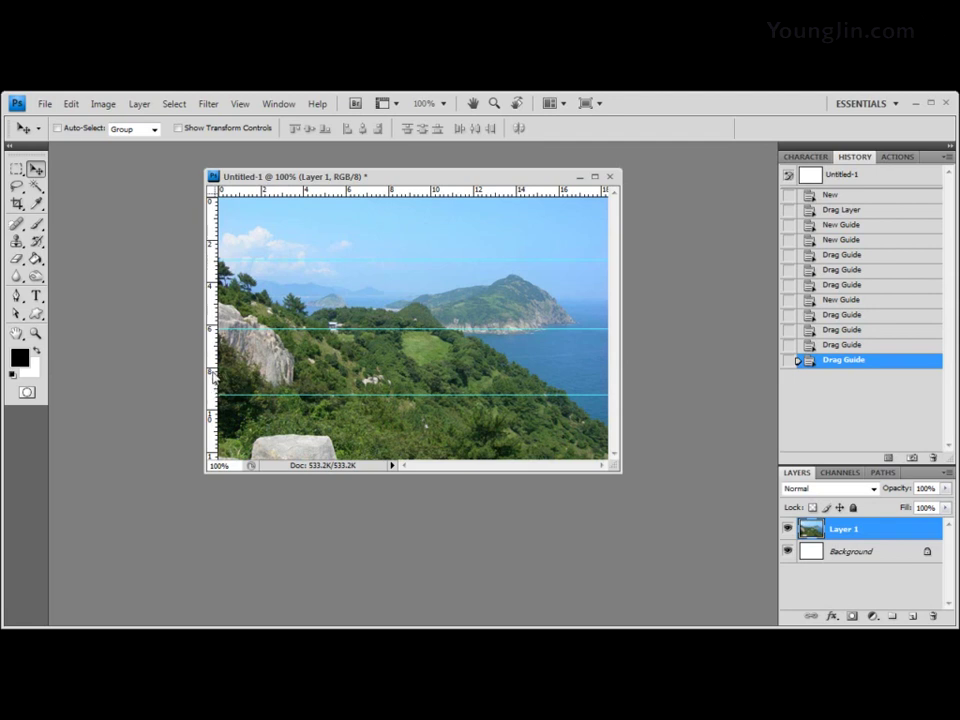
Add three vertical guides across the landscape at about 4.4, 9.2 and 13.7 cm, splitting the canvas into a four-by-four grid
left_click_drag(213, 375, 313, 365)
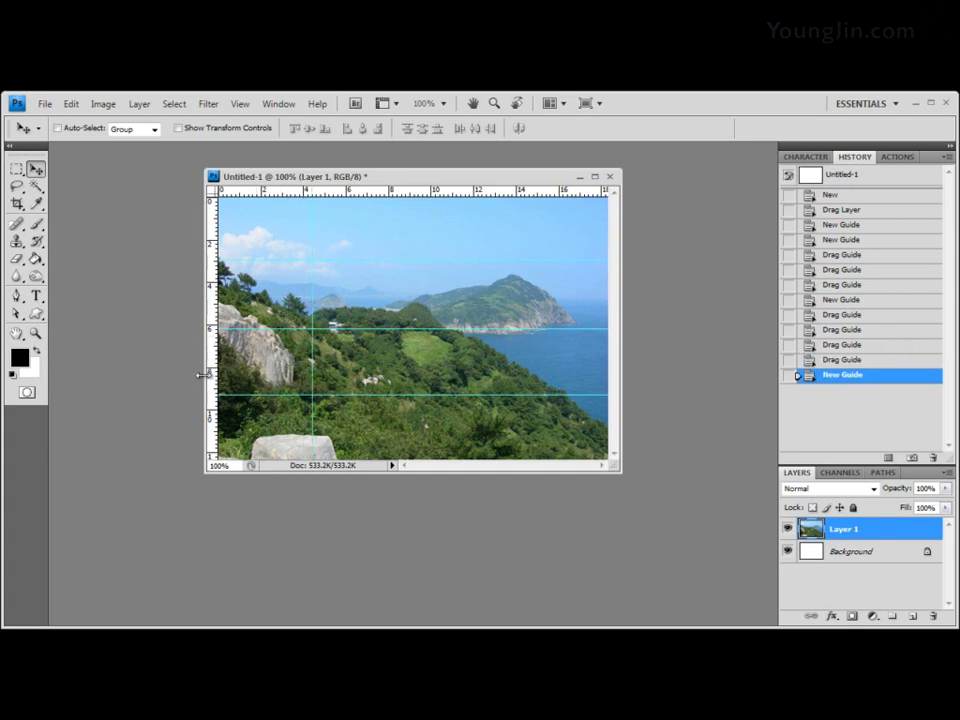
left_click_drag(203, 375, 363, 352)
left_click_drag(364, 352, 409, 356)
left_click_drag(213, 373, 510, 367)
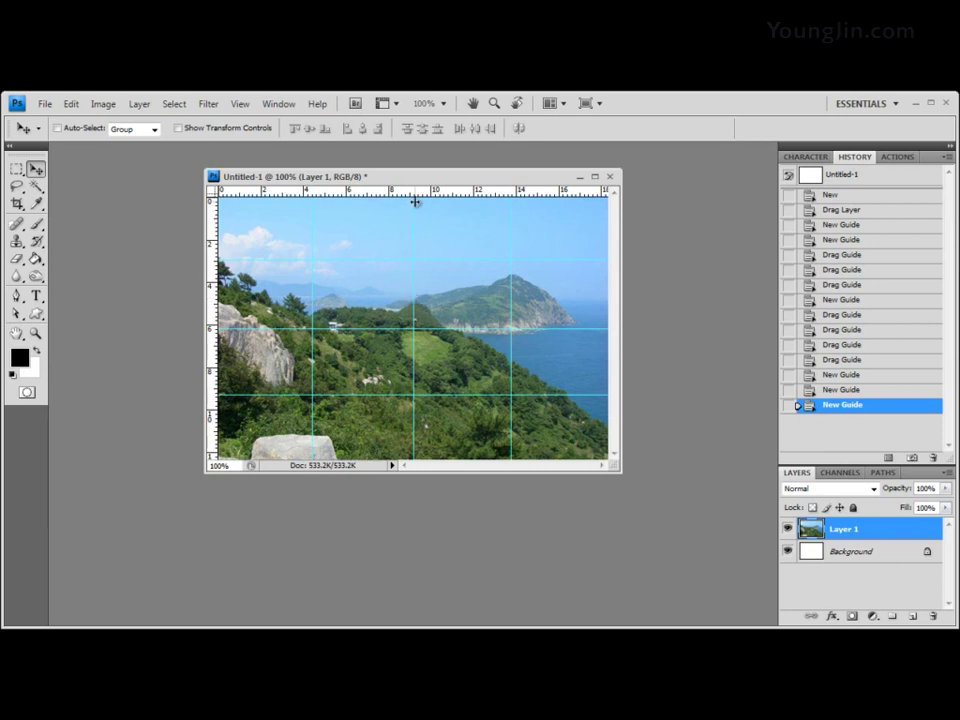
Turn off Snap, nudge the middle vertical guide freely, and turn Snap back on
left_click(241, 104)
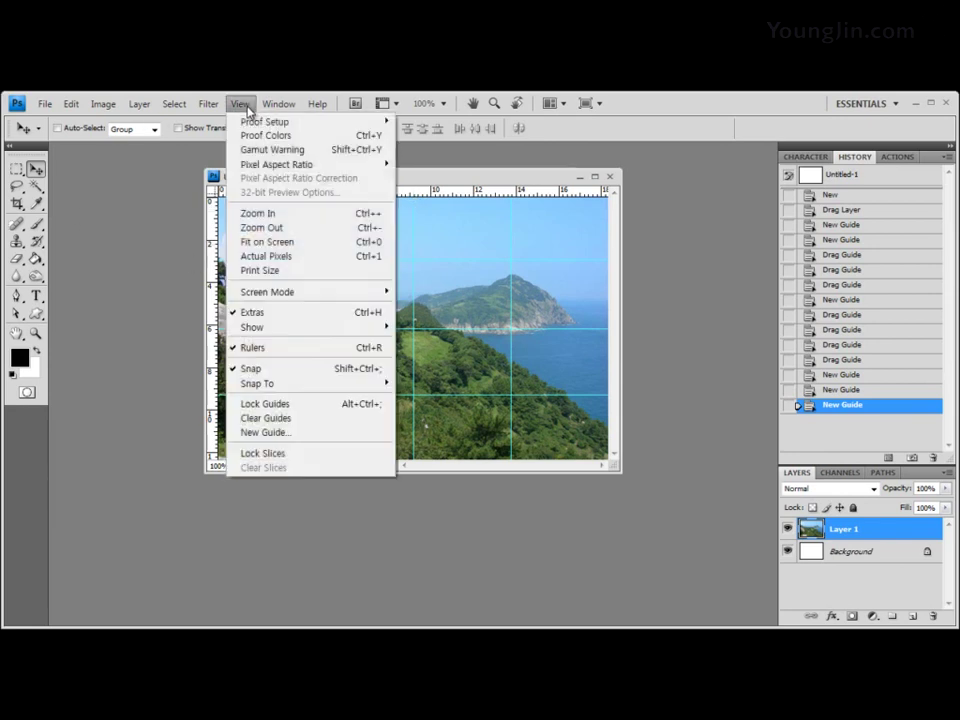
left_click(256, 370)
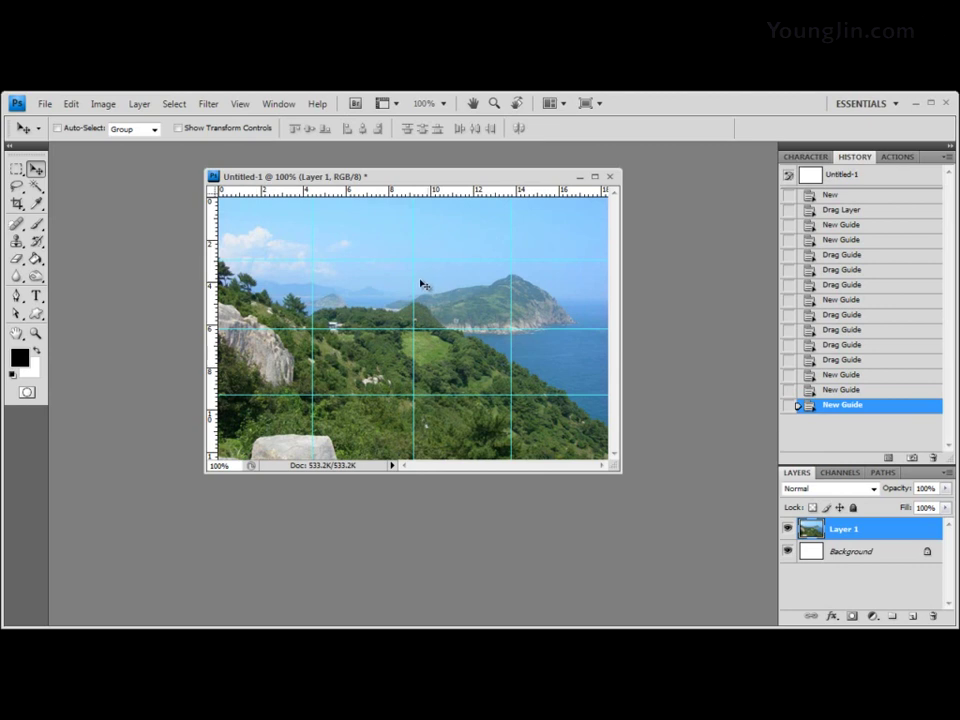
mouse_move(415, 278)
left_mouse_down()
mouse_move(398, 281)
mouse_move(400, 292)
mouse_move(407, 280)
mouse_move(413, 290)
left_mouse_up()
left_click(245, 104)
left_click(253, 370)
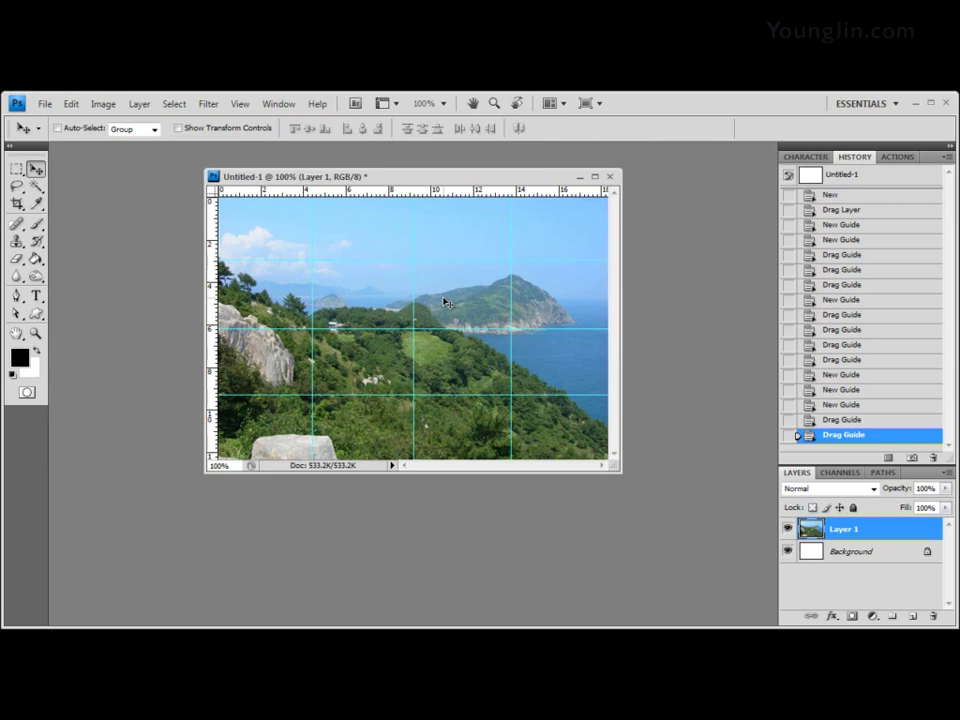
Switch the ruler units to pixels and back to centimeters
right_click(212, 210)
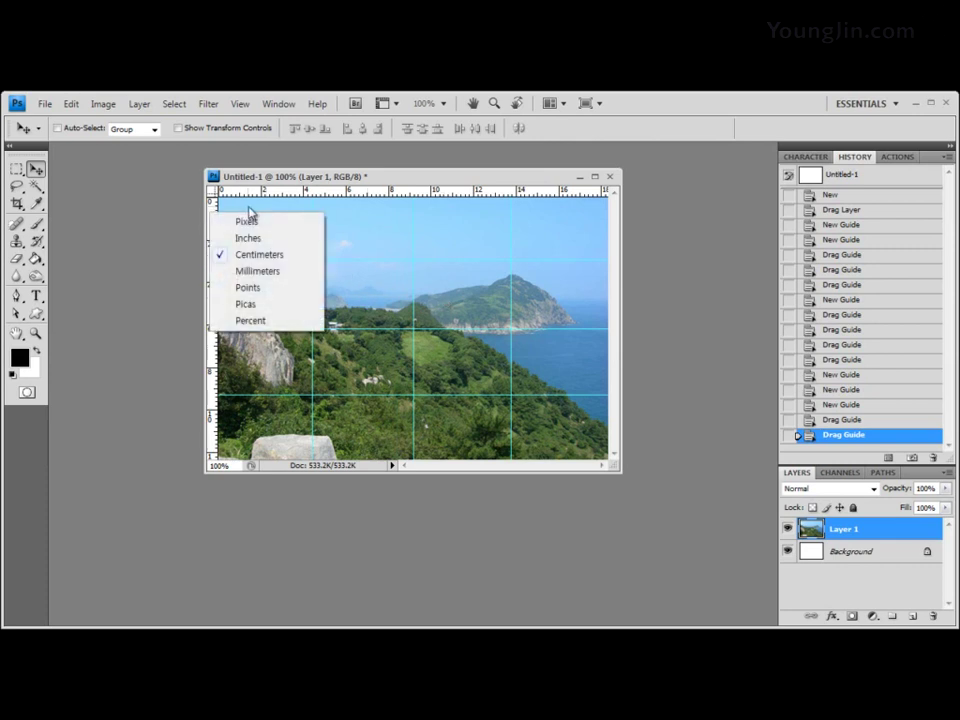
left_click(242, 221)
right_click(216, 206)
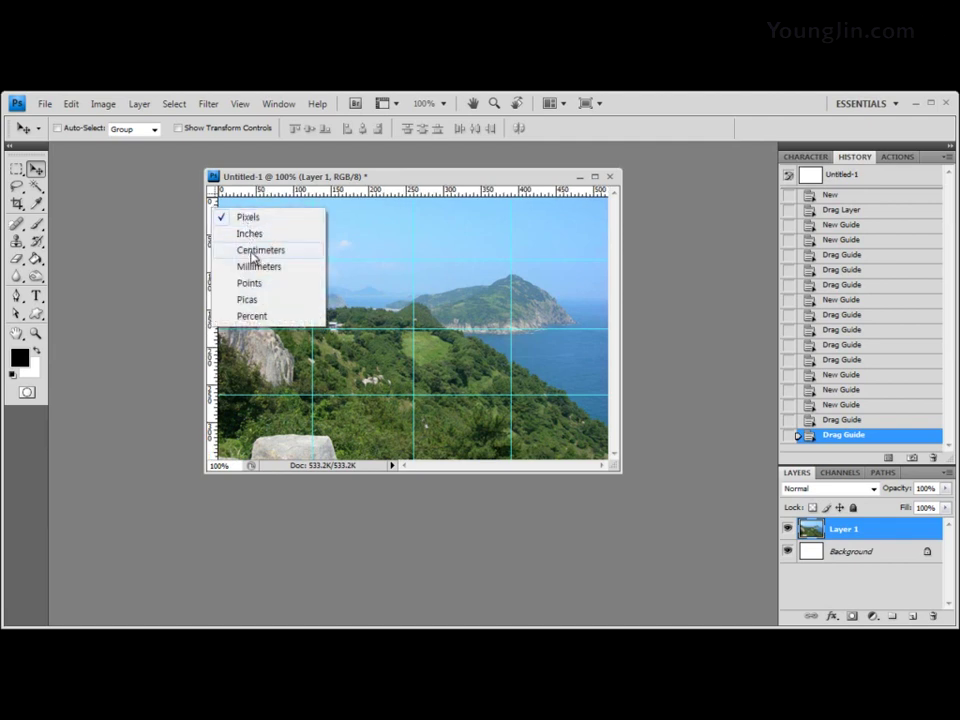
left_click(253, 251)
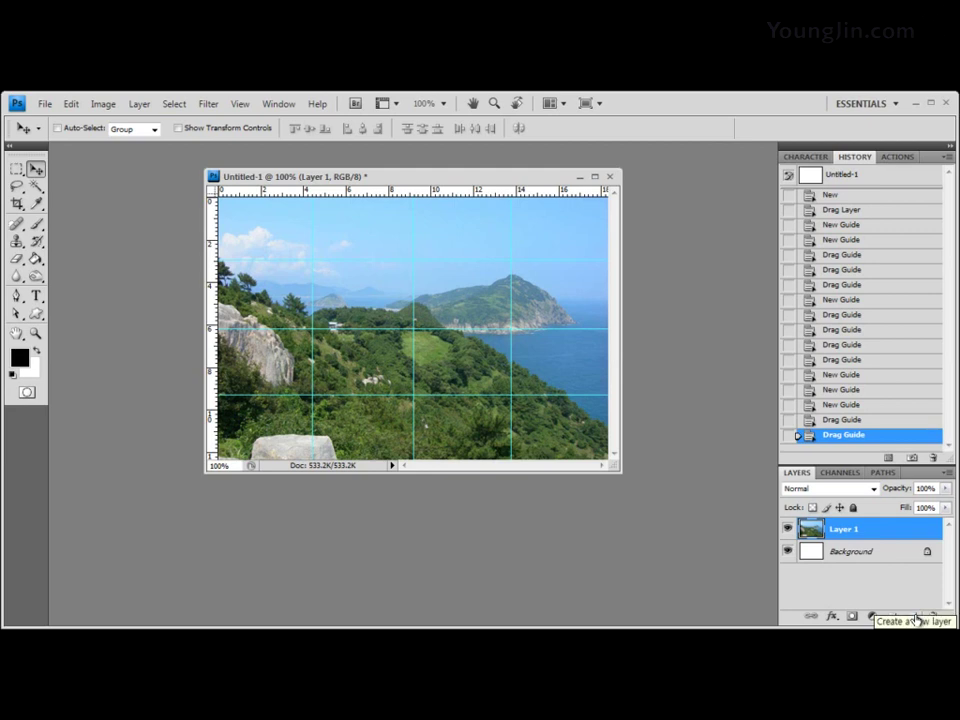
Create a new empty layer above Layer 1 and select the grid cell in the canvas's upper-left corner with the Rectangular Marquee tool
left_click(915, 617)
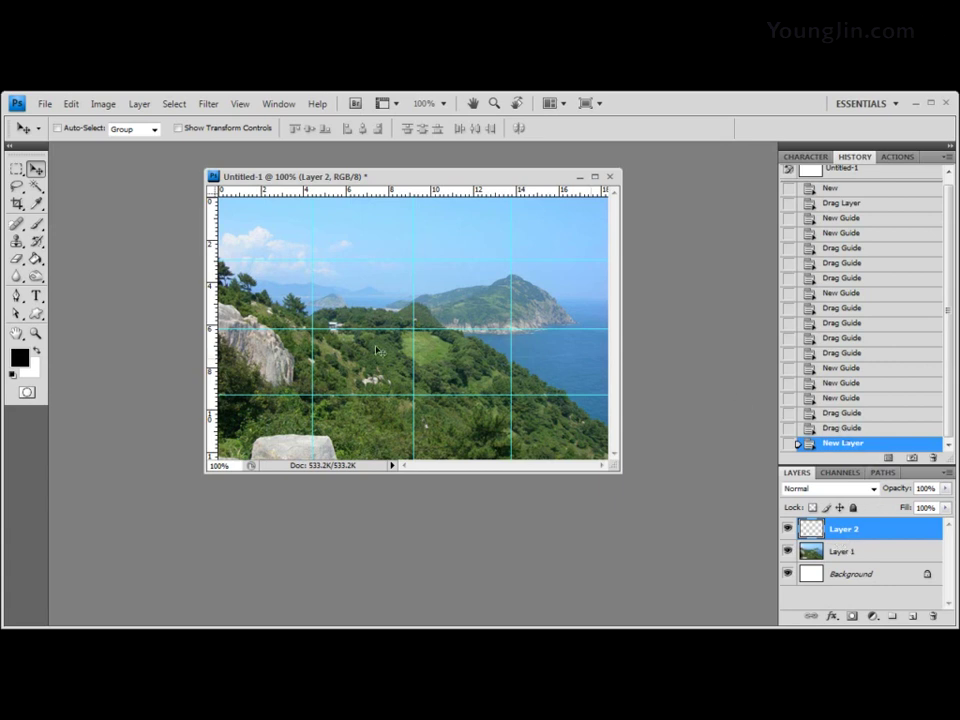
left_click(17, 170)
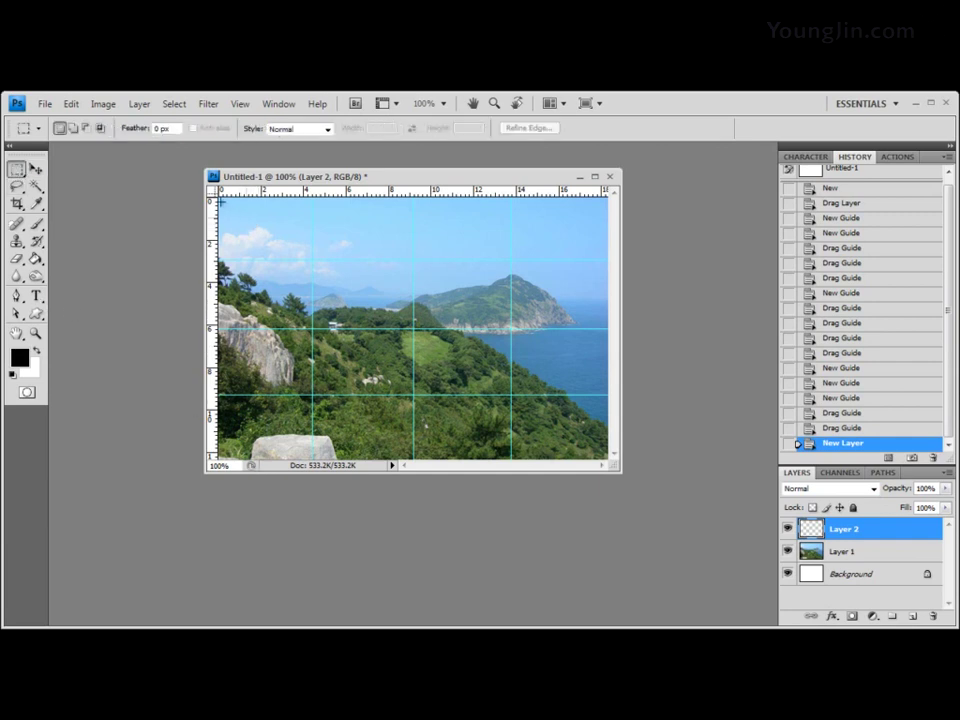
left_click(240, 104)
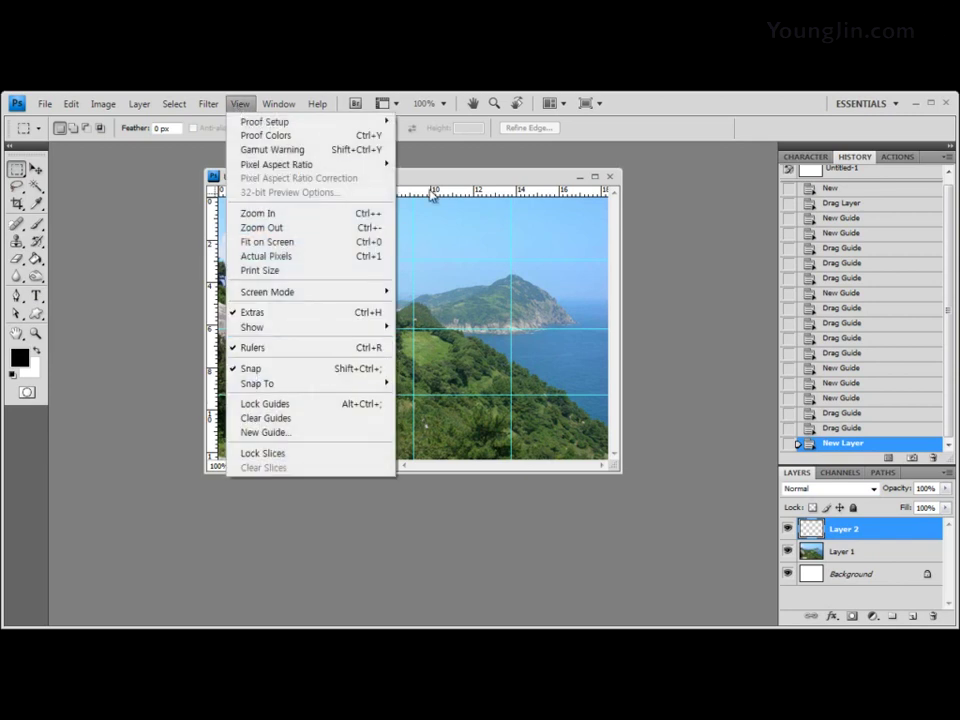
left_click(195, 218)
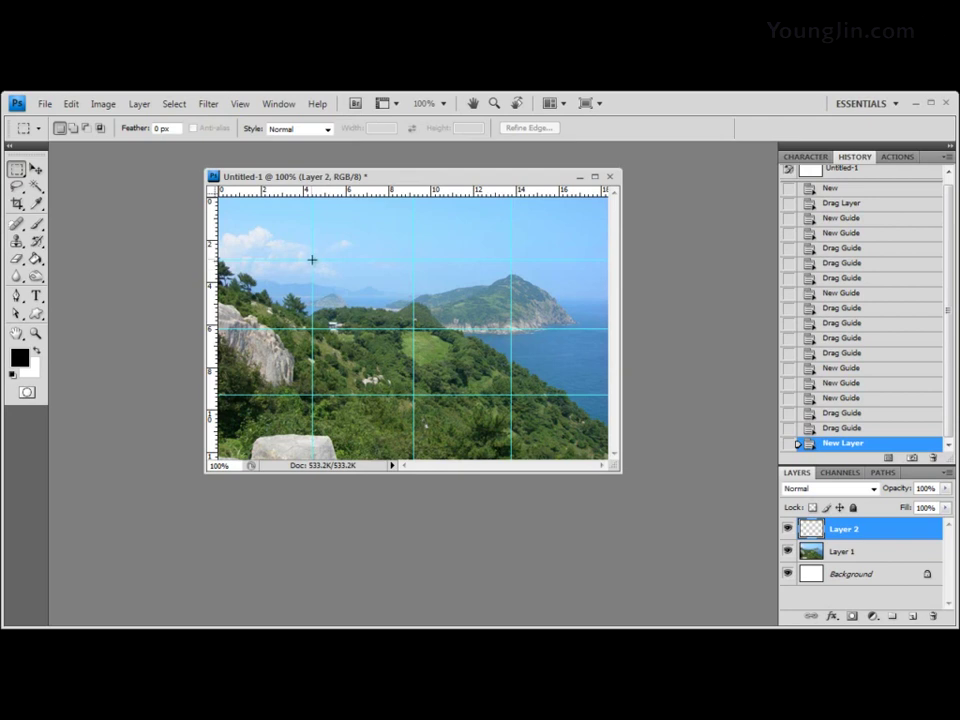
left_click_drag(312, 259, 220, 197)
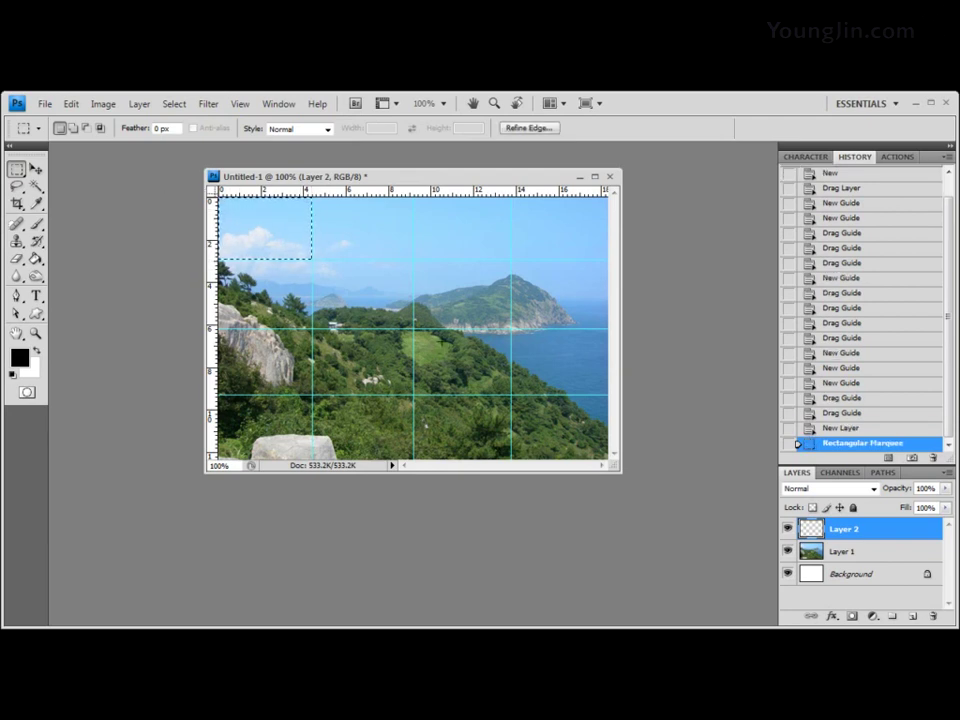
Deselect and redraw the marquee over the upper-left grid cell, and check the Snap setting
scroll(860, 310, "down", 1)
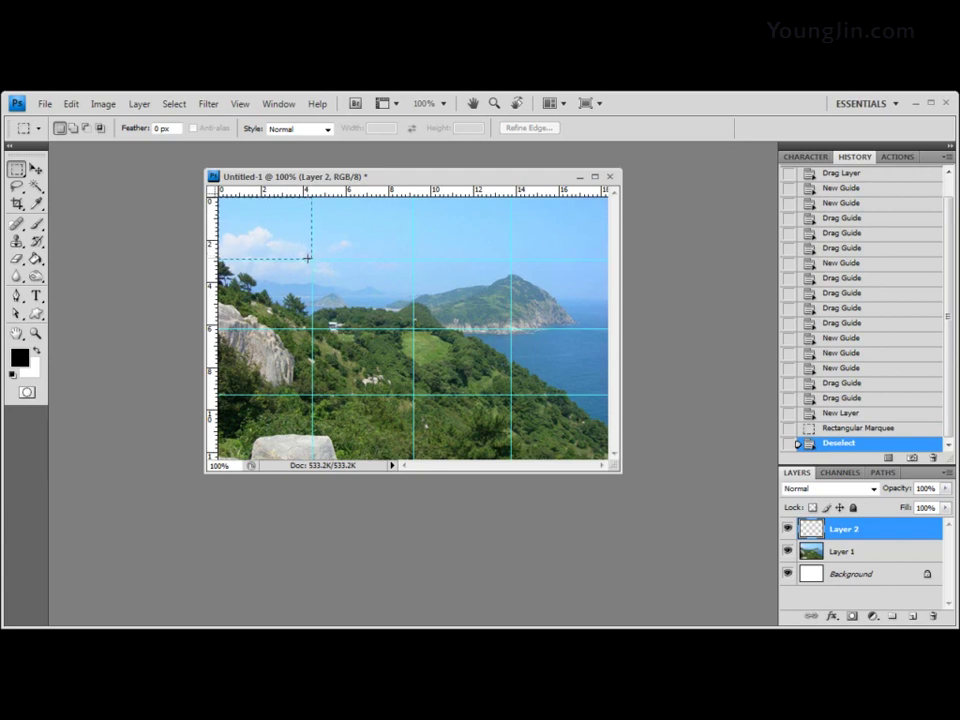
left_click_drag(307, 258, 311, 258)
left_click(241, 104)
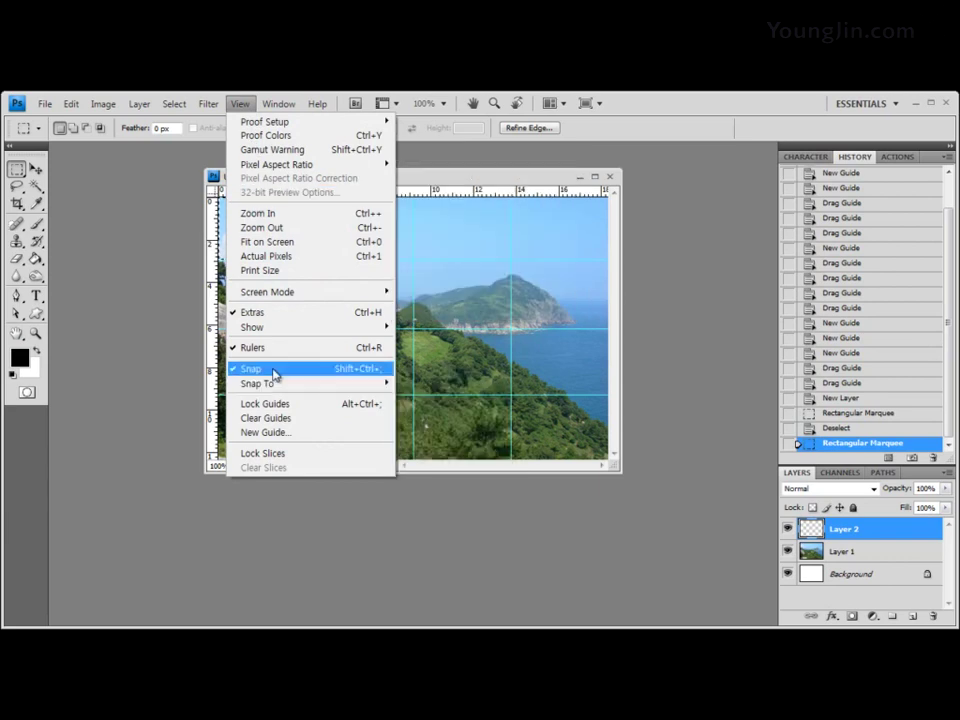
key("Escape")
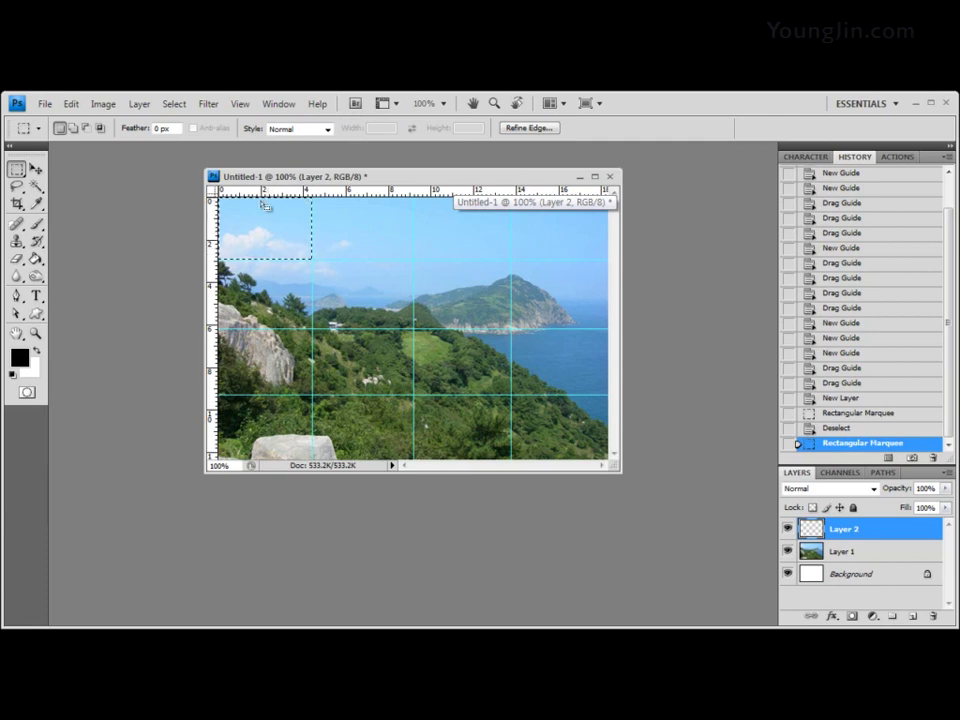
Reselect the upper-left grid cell from its guide intersection and add the lower-right corner cell to the selection
left_click(313, 261)
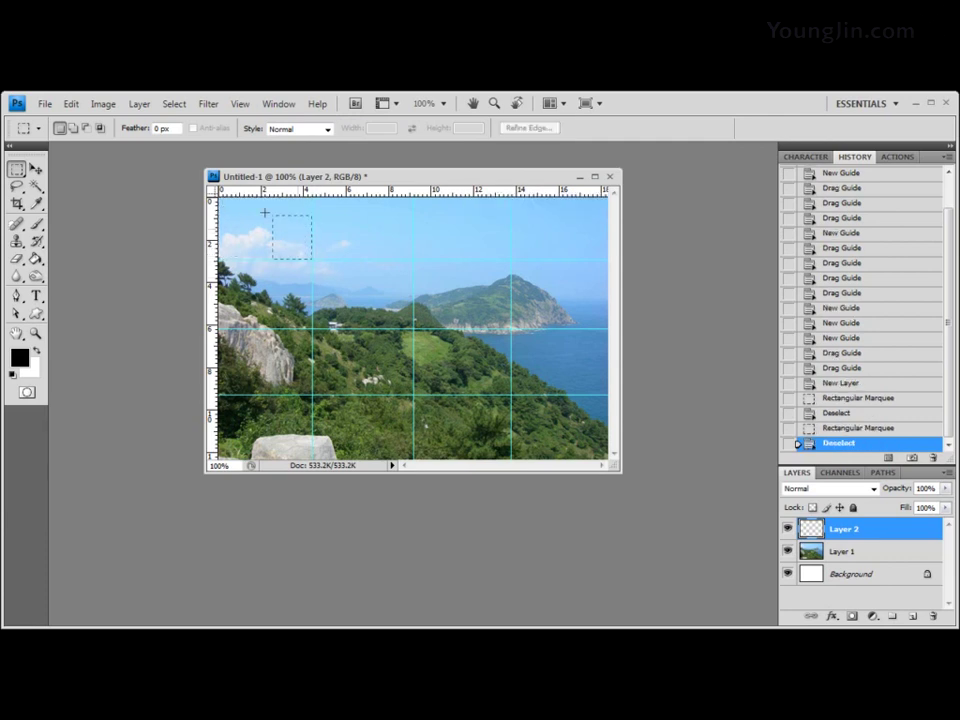
left_click_drag(265, 213, 185, 190)
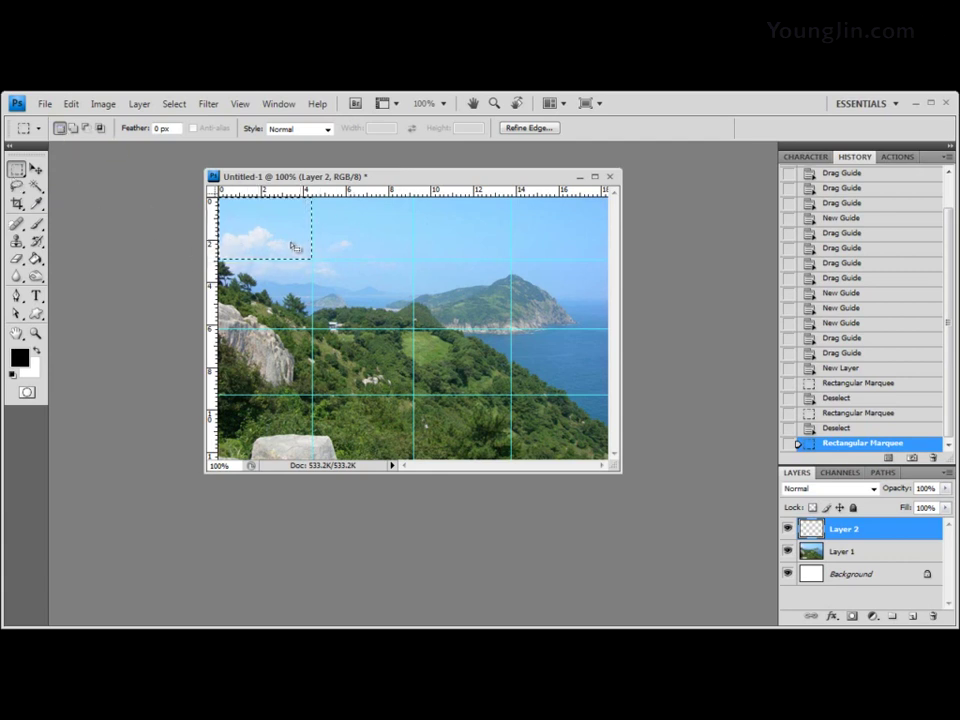
left_click(74, 129)
left_click_drag(512, 395, 607, 459)
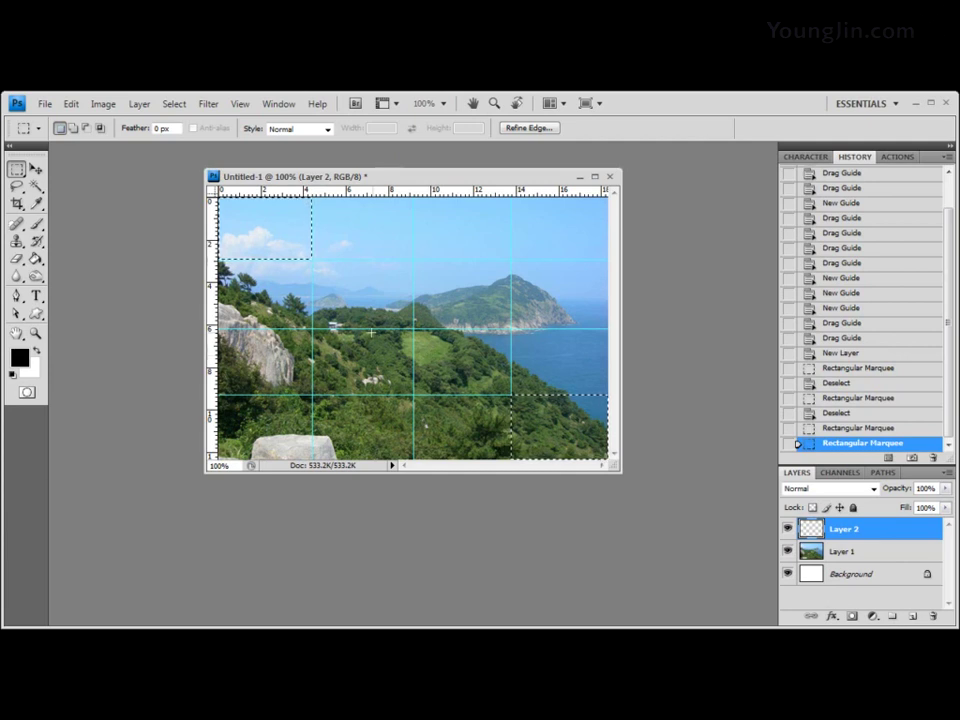
key("shift")
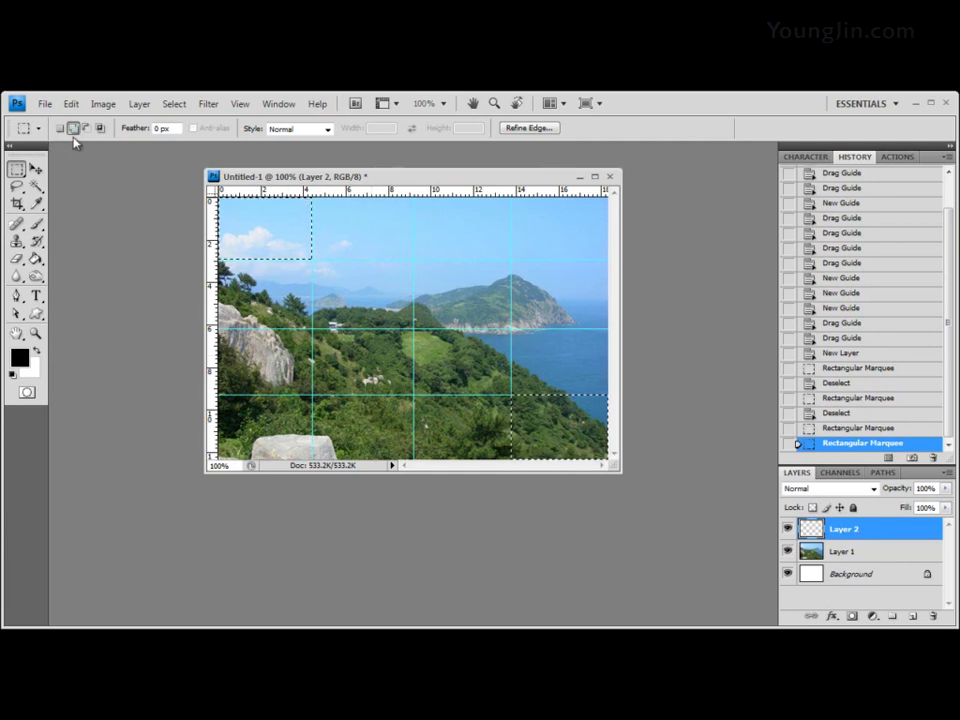
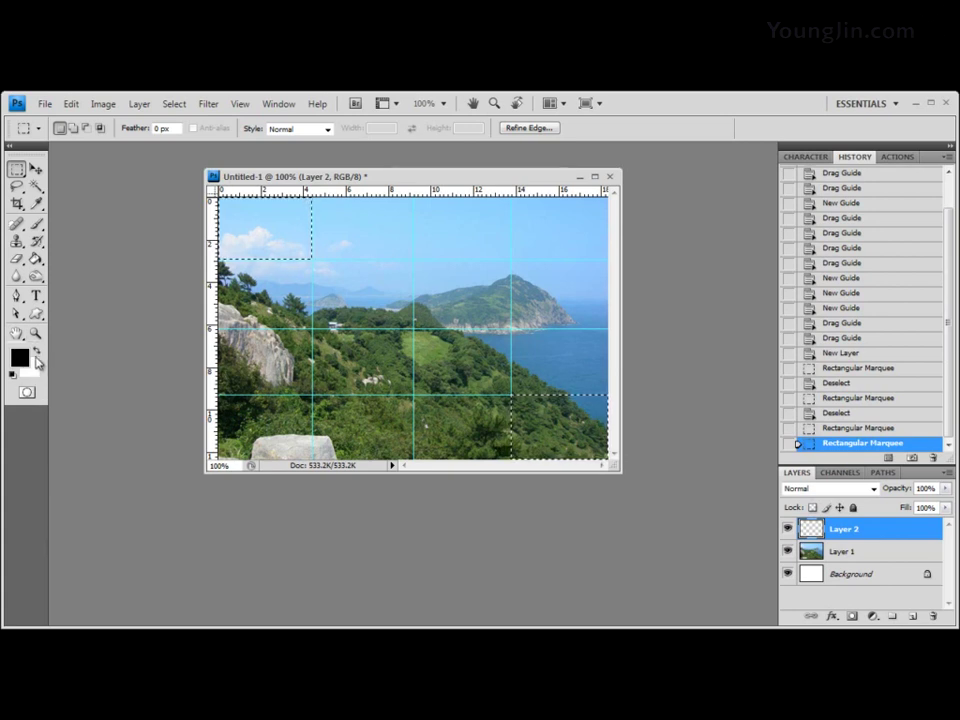
Swap the foreground and background colors back and forth, ending with black as the foreground color
key("x")
left_click(38, 352)
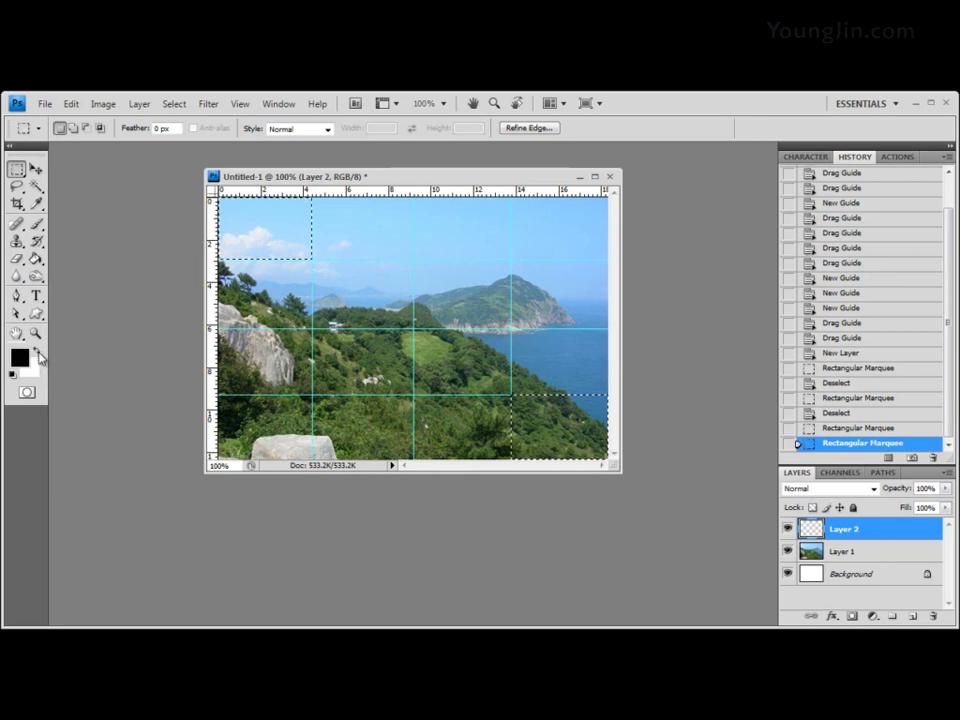
left_click(38, 352)
left_click(39, 352)
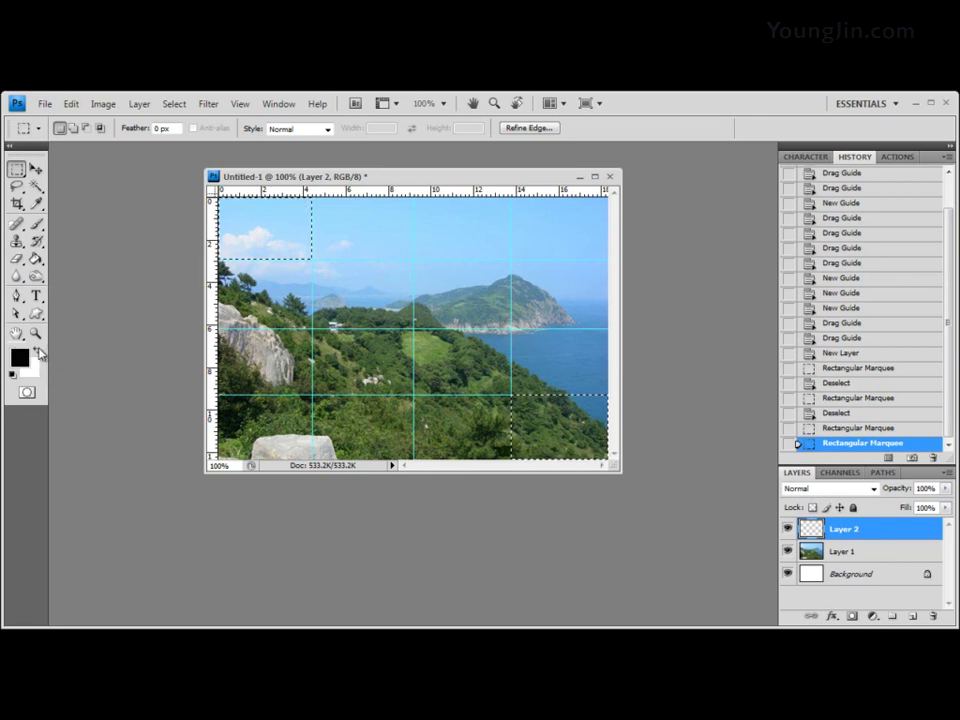
left_click(37, 352)
left_click(38, 352)
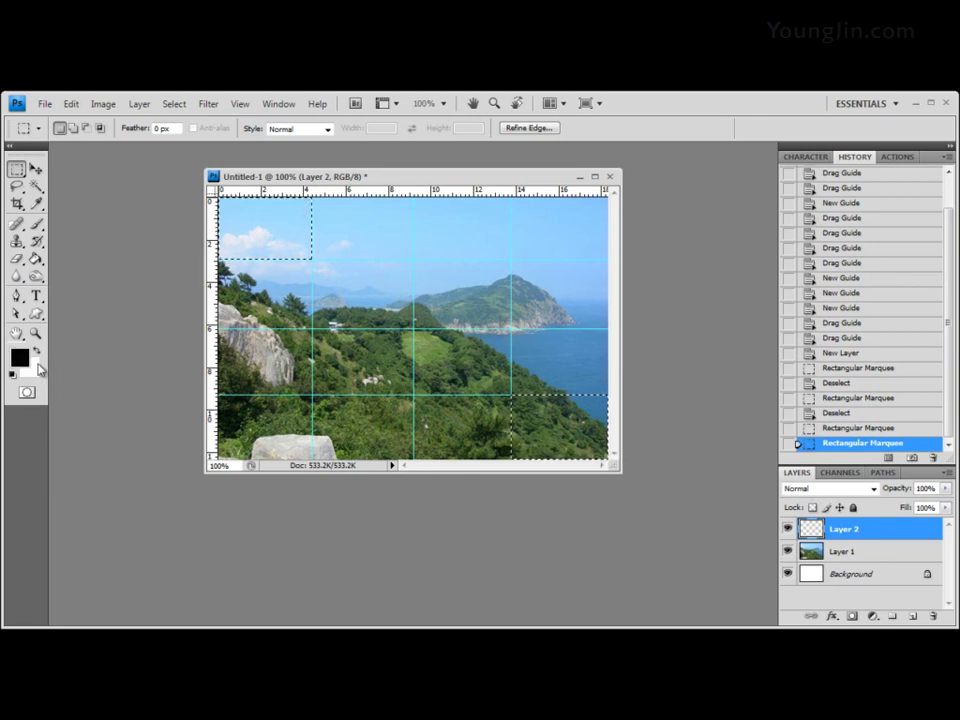
Set the foreground color to the red #cb4040
key("i")
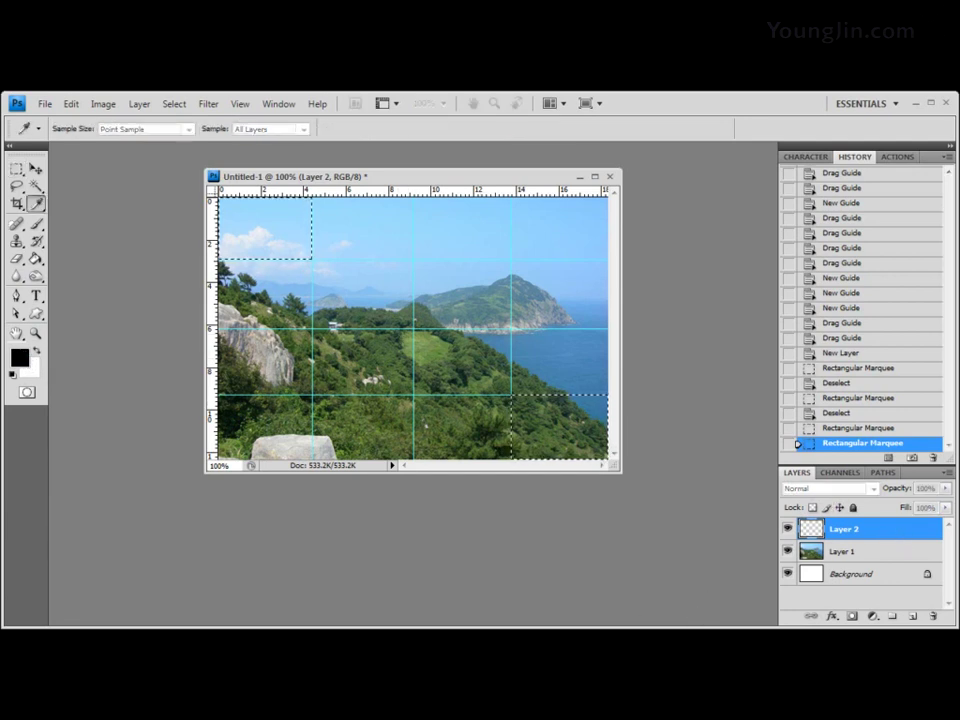
left_click(20, 357)
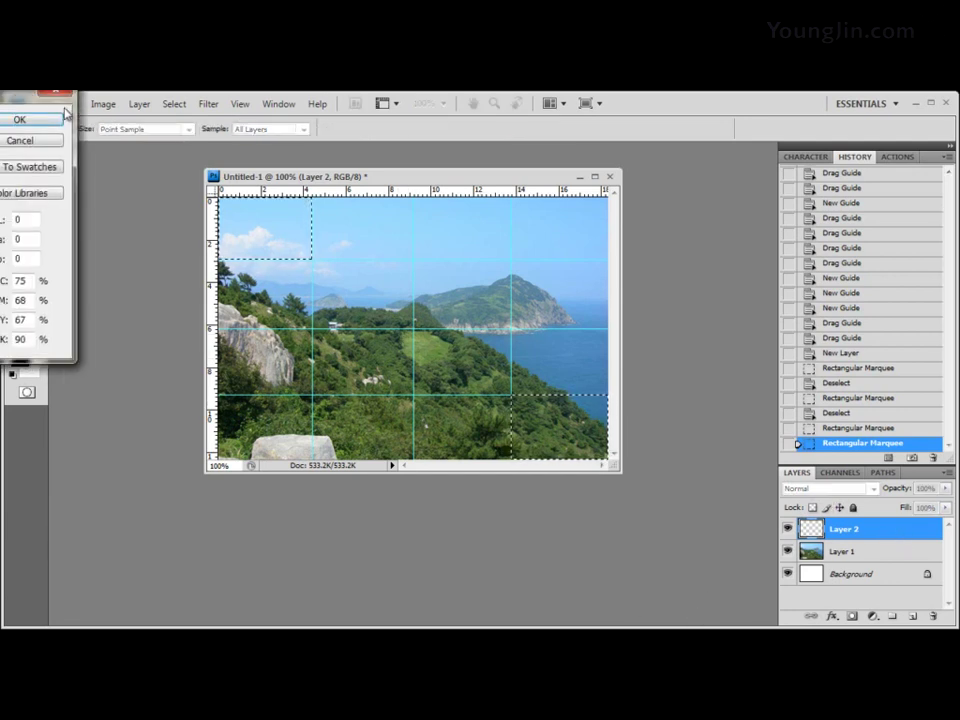
left_click_drag(60, 96, 700, 172)
left_click(444, 249)
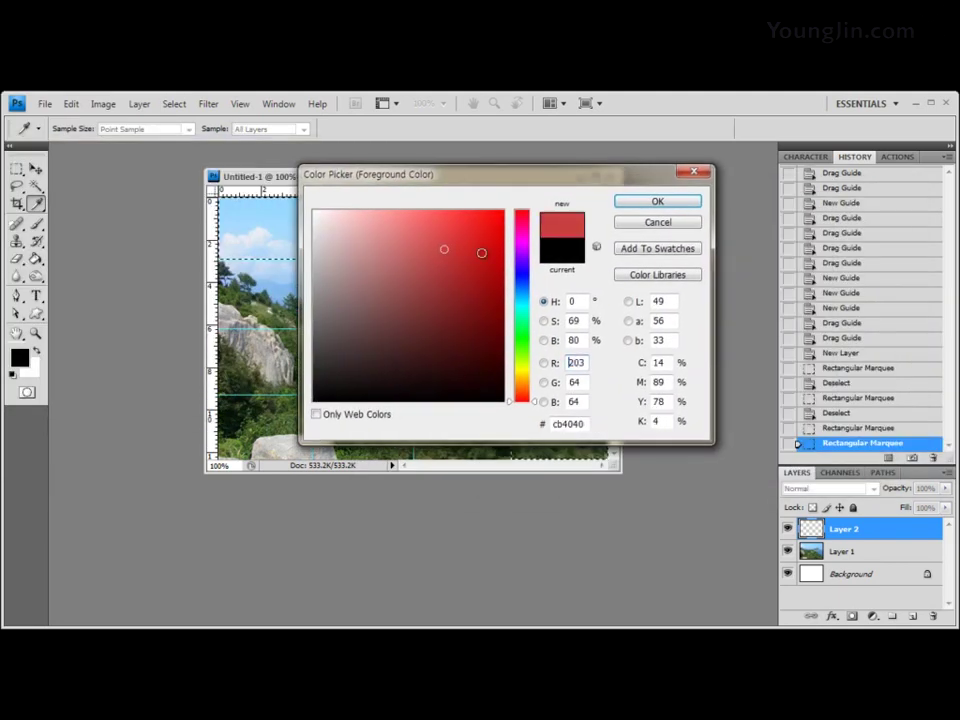
left_click(657, 201)
Set the background color to the red #bd4141, and restore the default black and white colors
key("m")
left_click(29, 370)
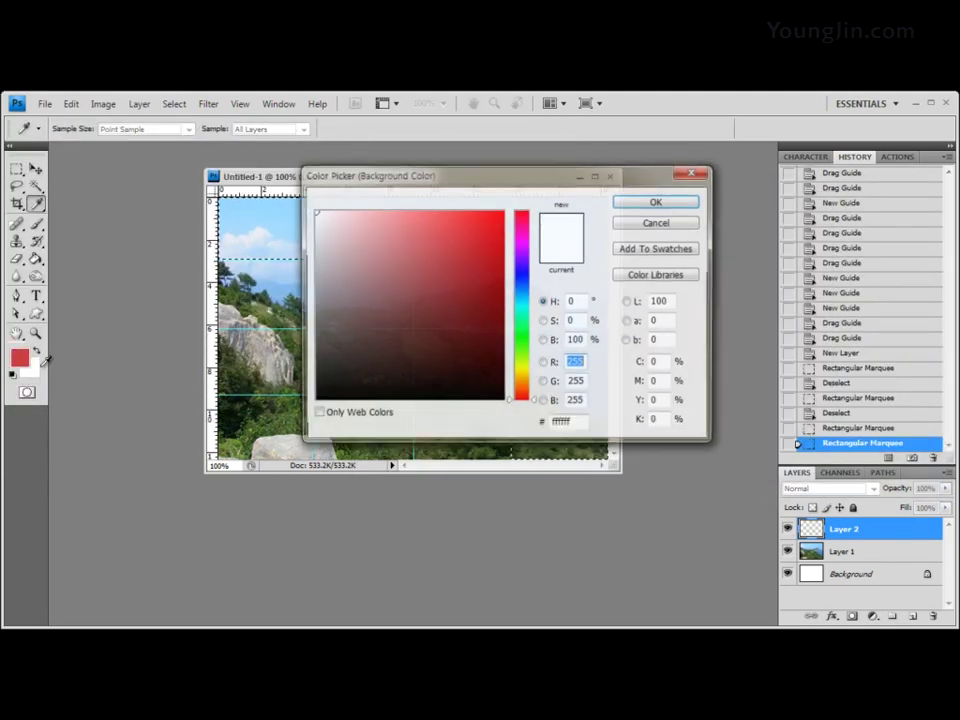
left_click(438, 260)
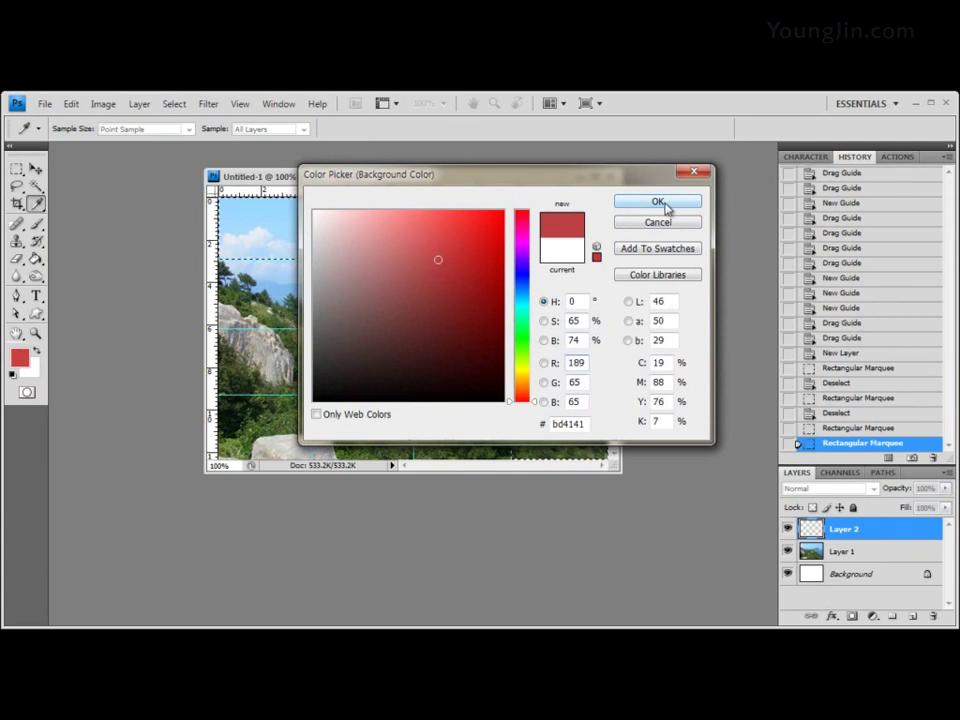
left_click(660, 203)
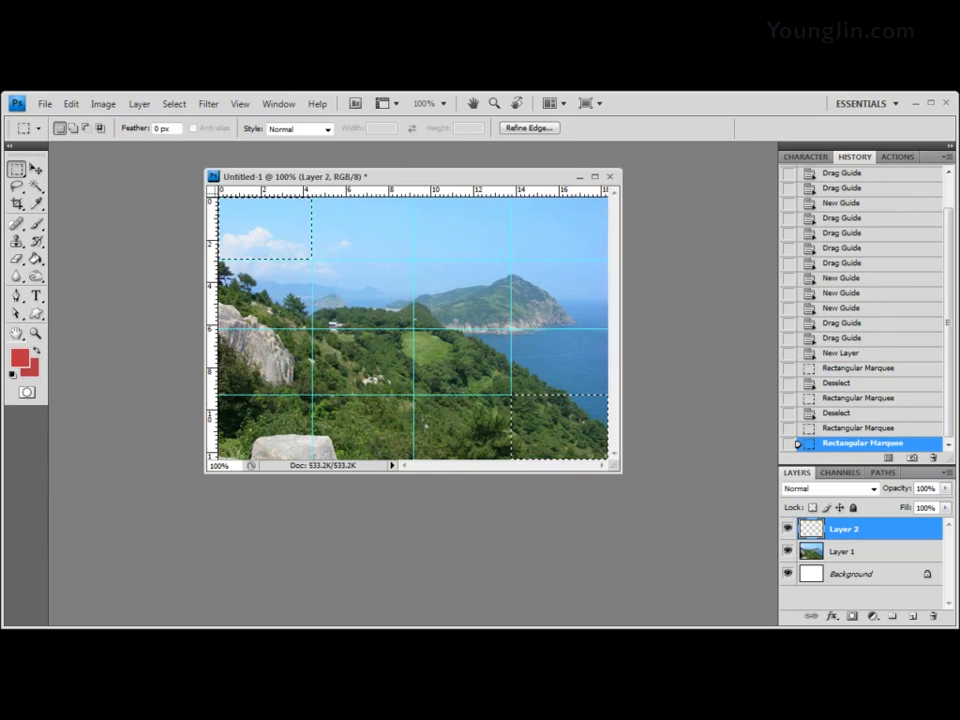
left_click(13, 378)
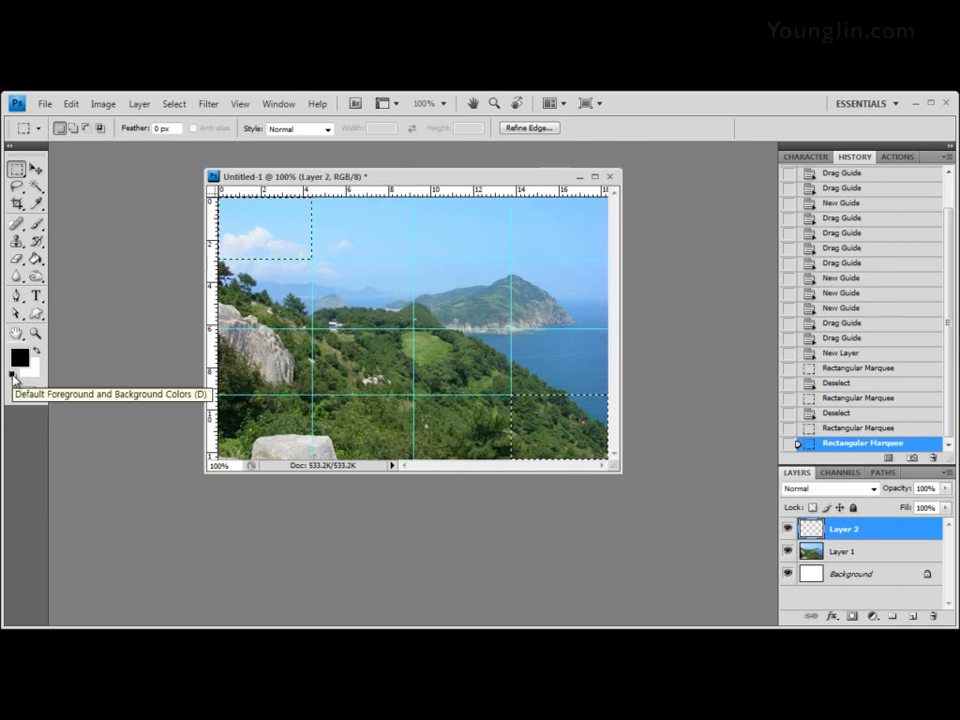
Set the foreground color to the muted red #a04f4f, and reset the foreground and background colors to their defaults
left_click(19, 357)
left_click(409, 281)
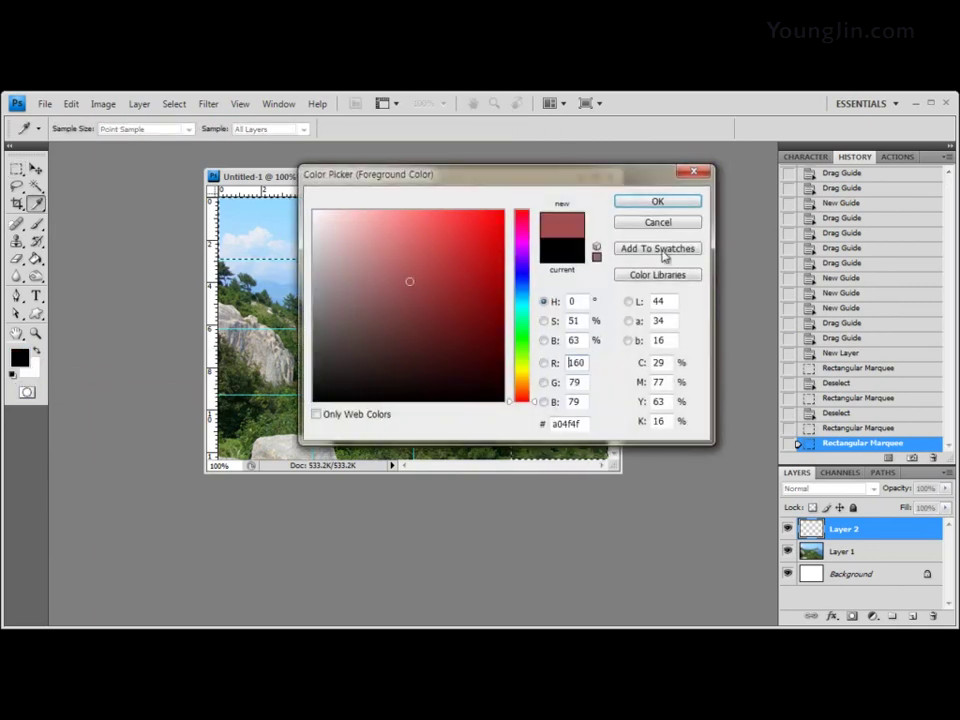
left_click(698, 202)
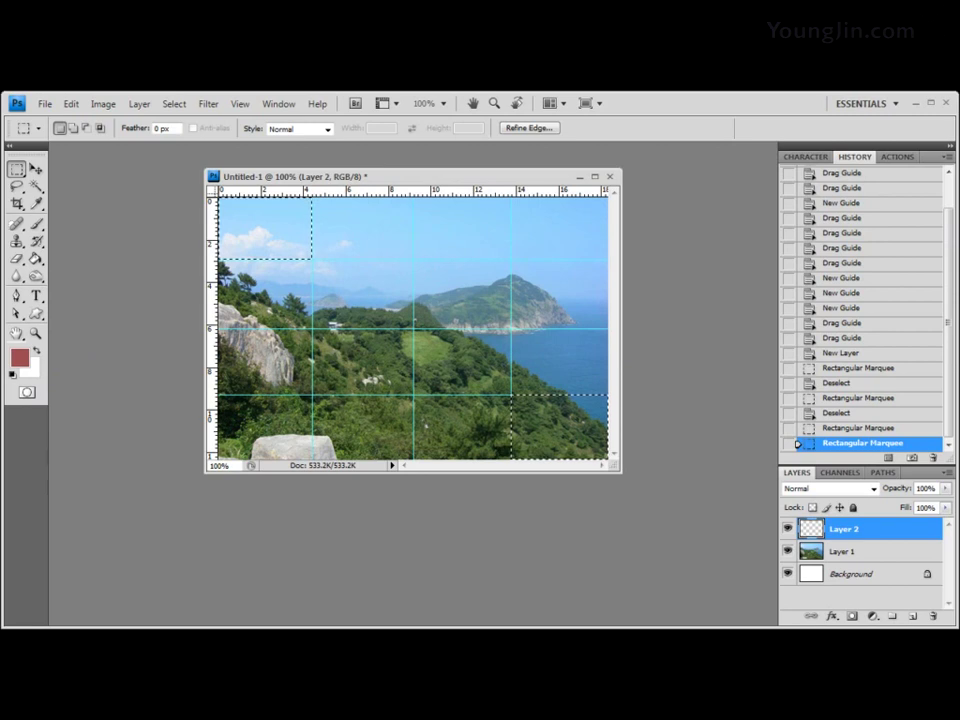
key("d")
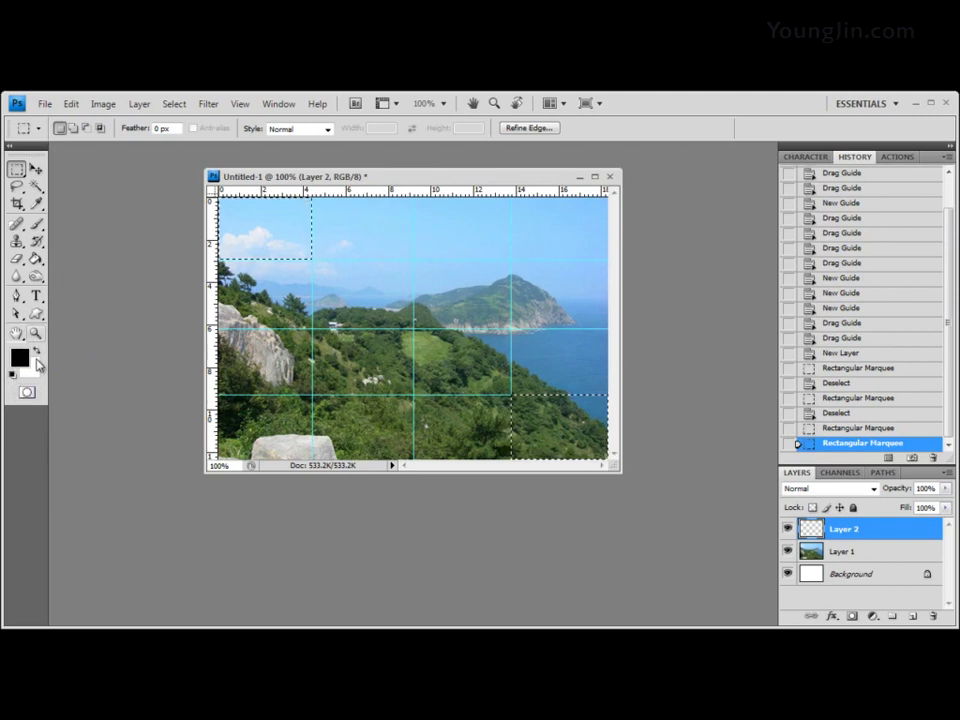
Toggle Quick Mask mode on and off repeatedly to preview the two selected corner cells, ending in standard mode
left_click(27, 393)
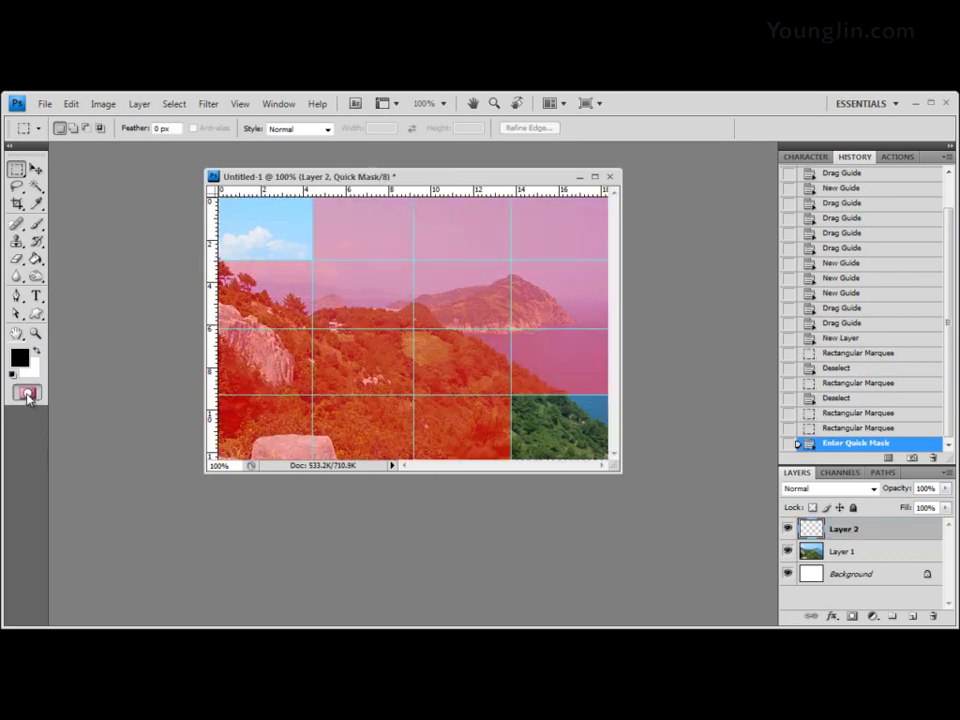
left_click(27, 393)
key("q")
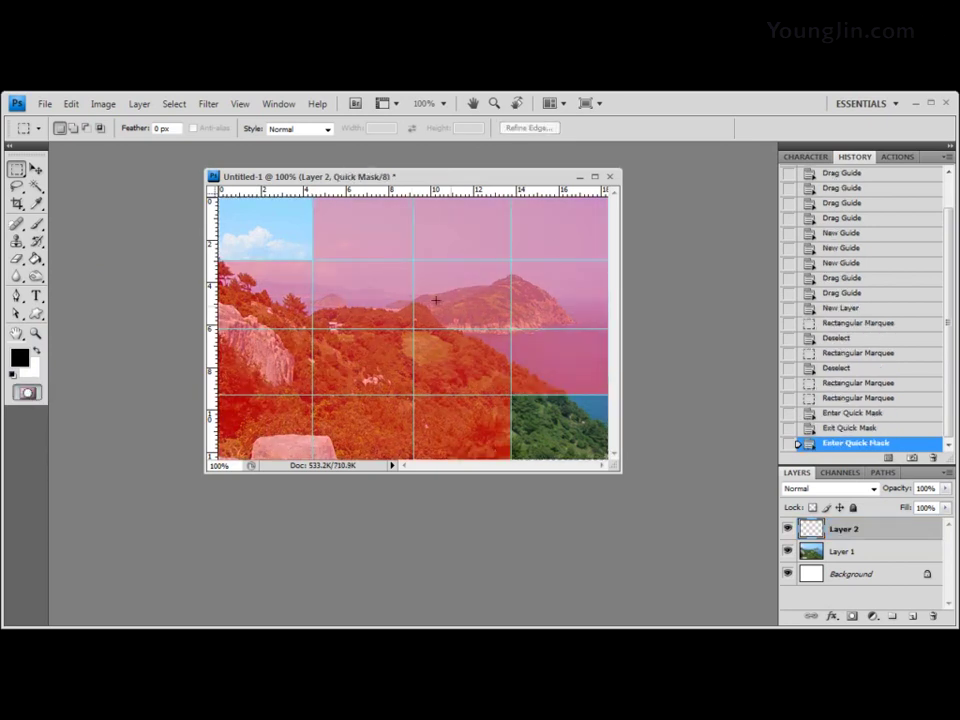
left_click(27, 393)
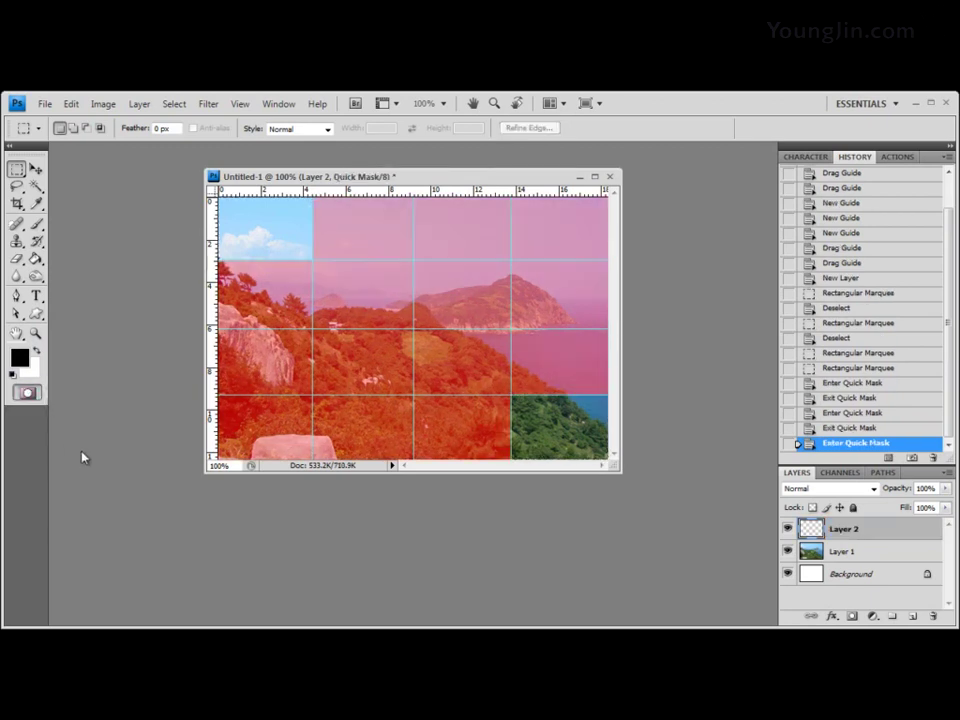
key("q")
key("q")
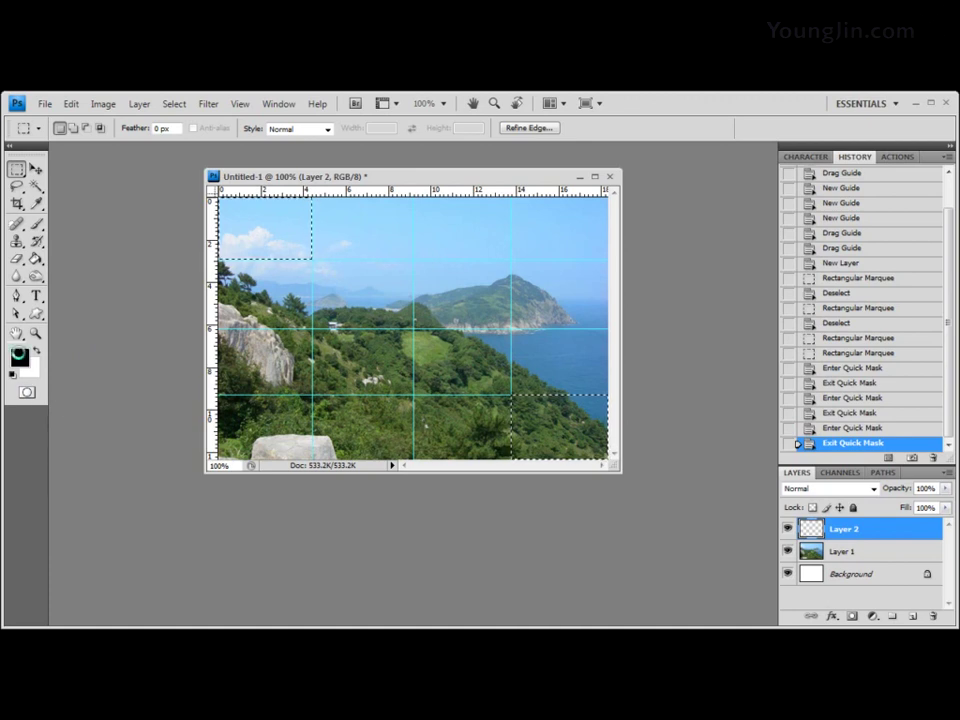
Set the foreground color to yellow #ffff00 and fill the two selected corner cells on Layer 2 with it
left_click(20, 358)
left_click_drag(491, 174, 346, 197)
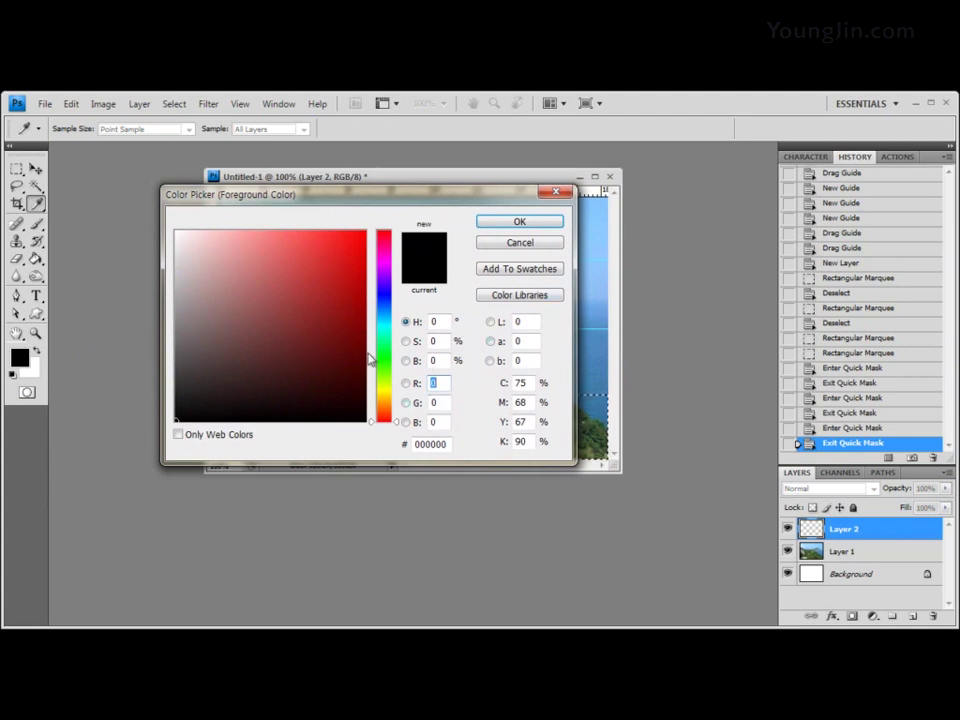
left_click(430, 445)
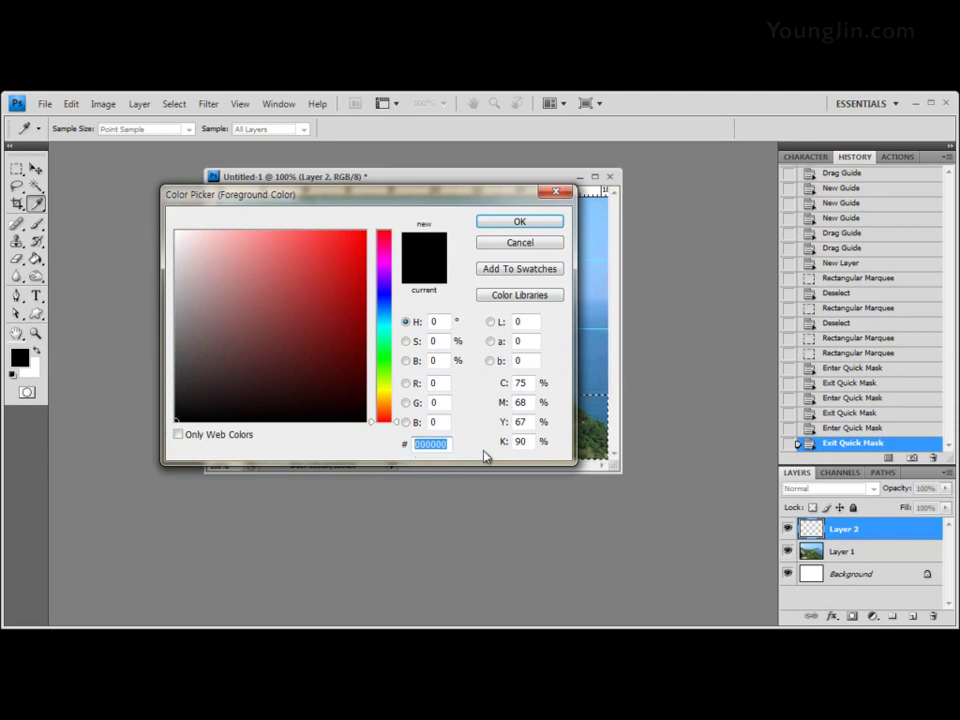
type("ff")
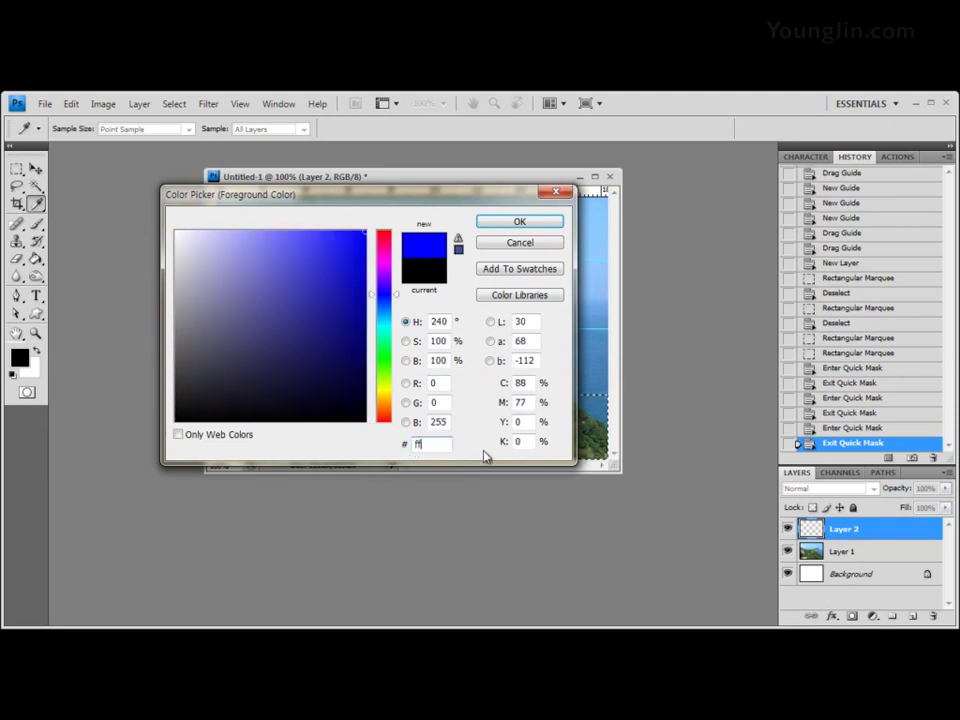
type("ff00")
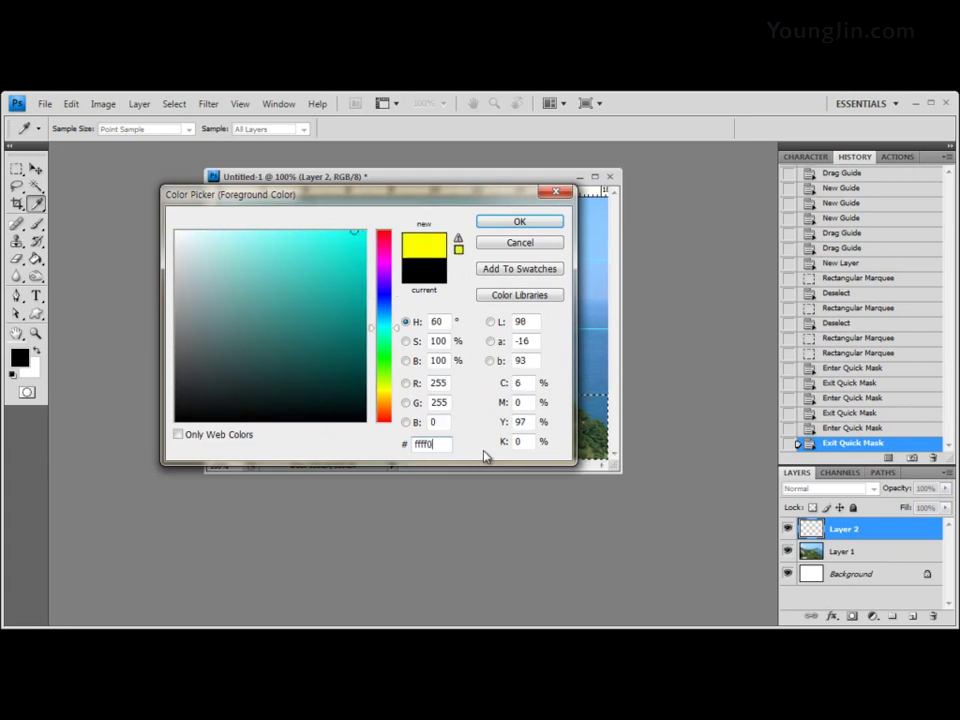
left_click(520, 223)
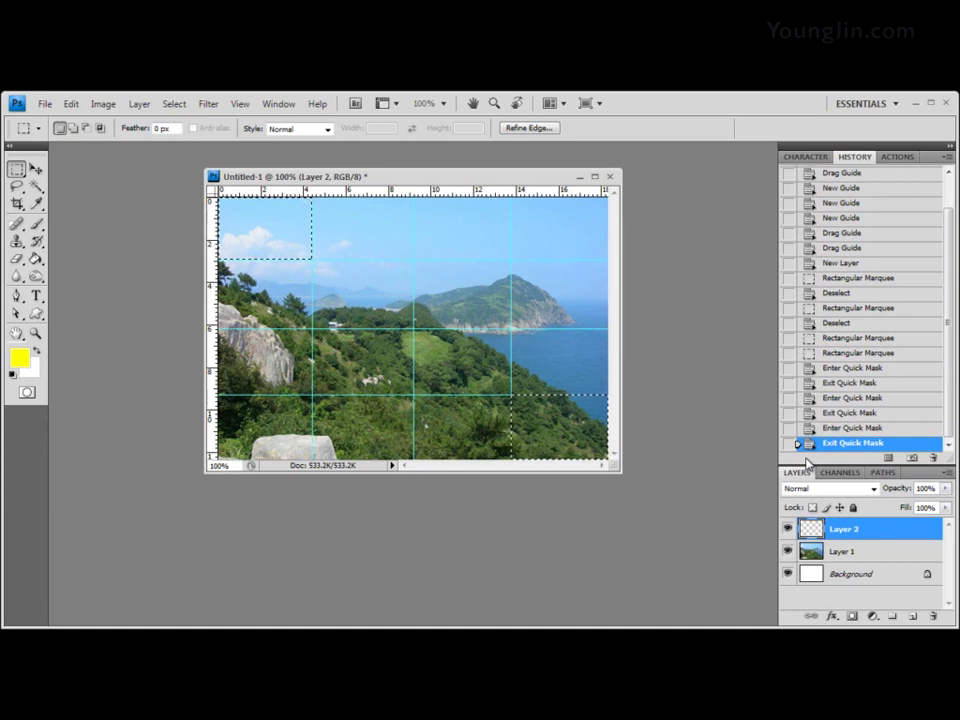
key("alt+BackSpace")
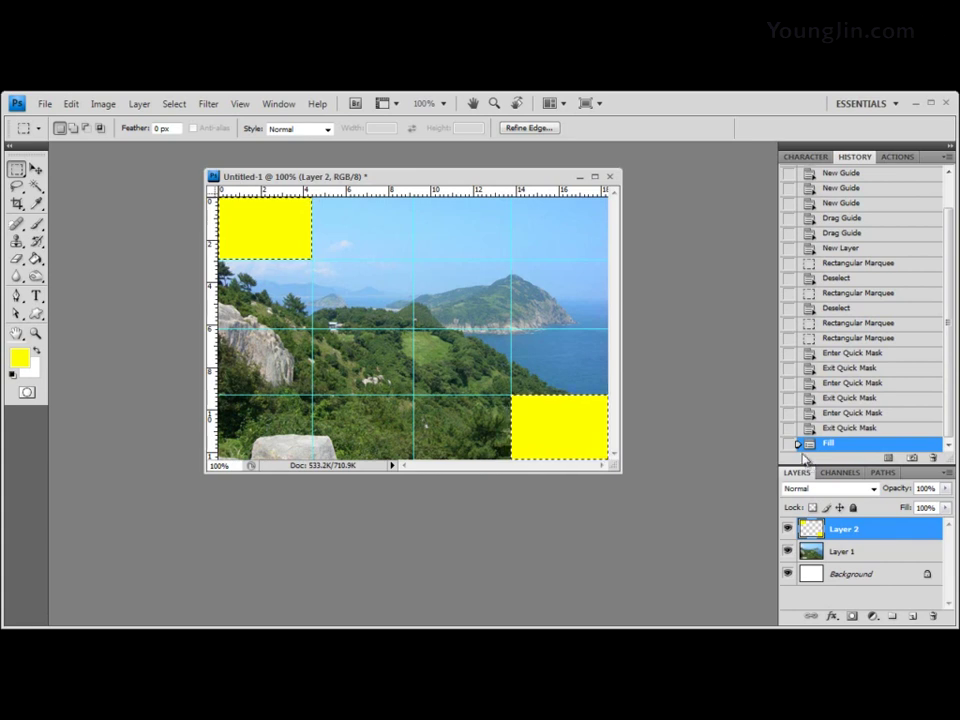
Detach the Layers panel from its dock and float it over the image beside the upper-left yellow cell
left_click_drag(797, 472, 411, 218)
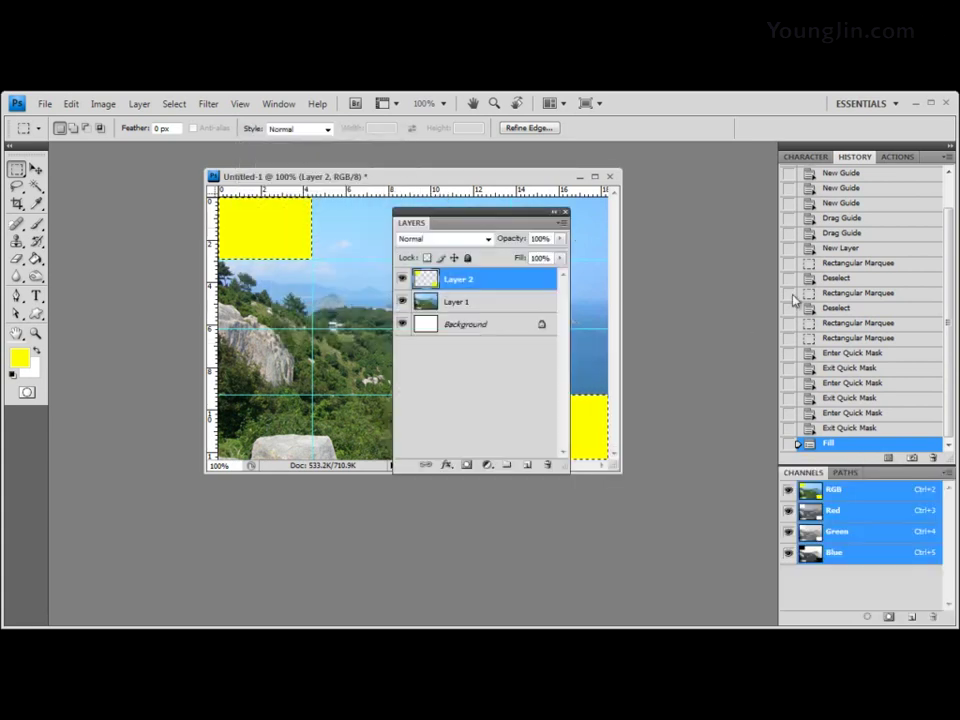
left_click_drag(534, 219, 489, 226)
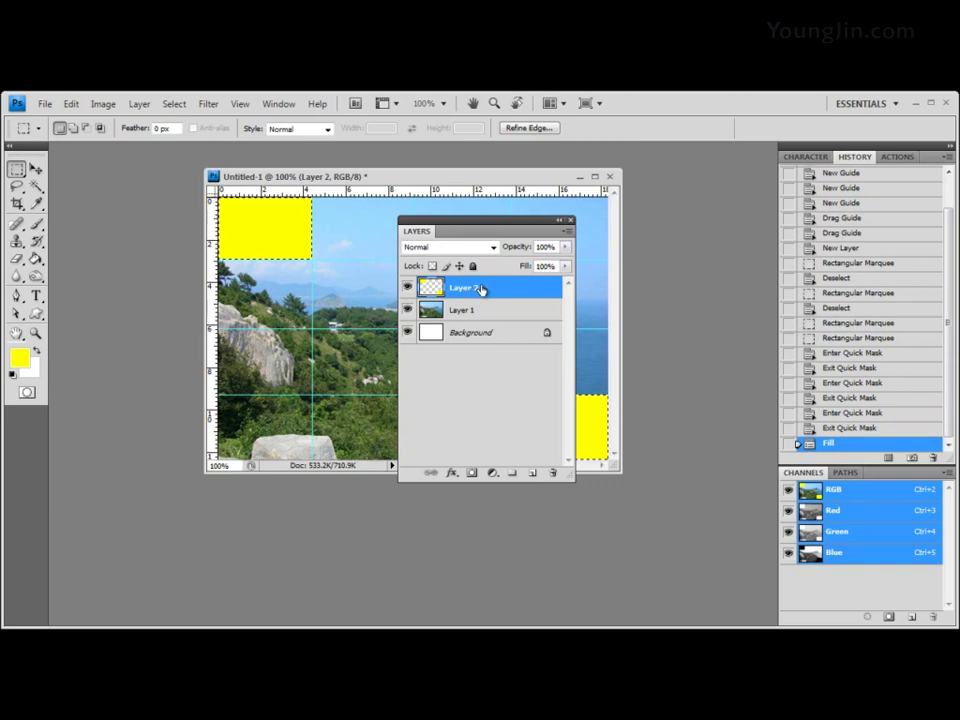
Arrange the document window and the floating Layers panel side by side without overlap, keeping Layer 2 active
left_click_drag(517, 230, 686, 238)
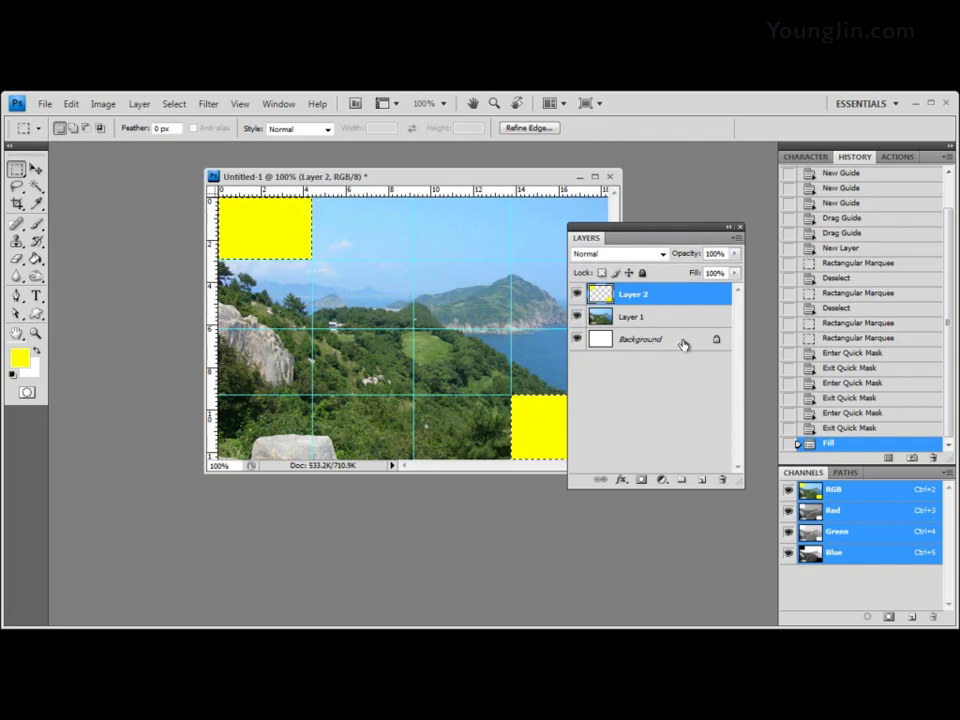
left_click(683, 343)
left_click(687, 319)
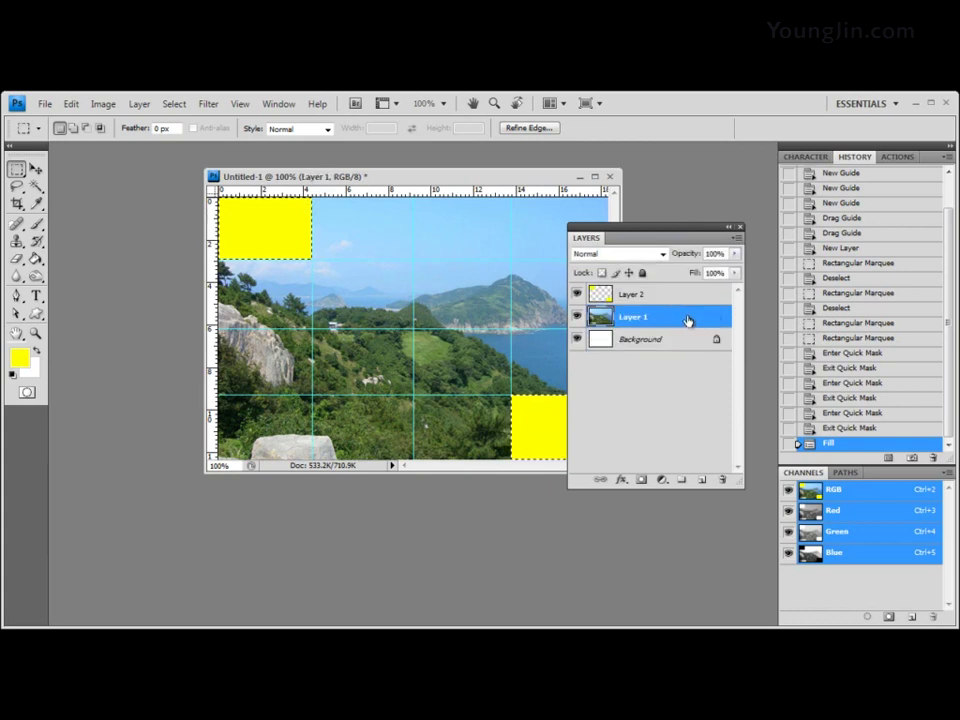
left_click(687, 294)
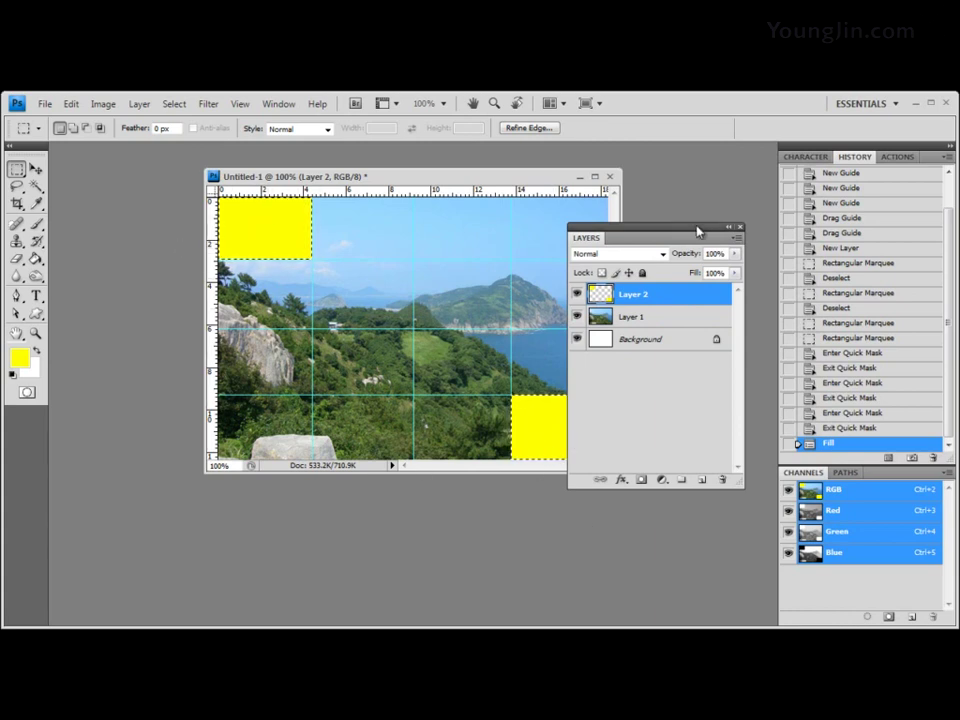
left_click_drag(686, 229, 710, 226)
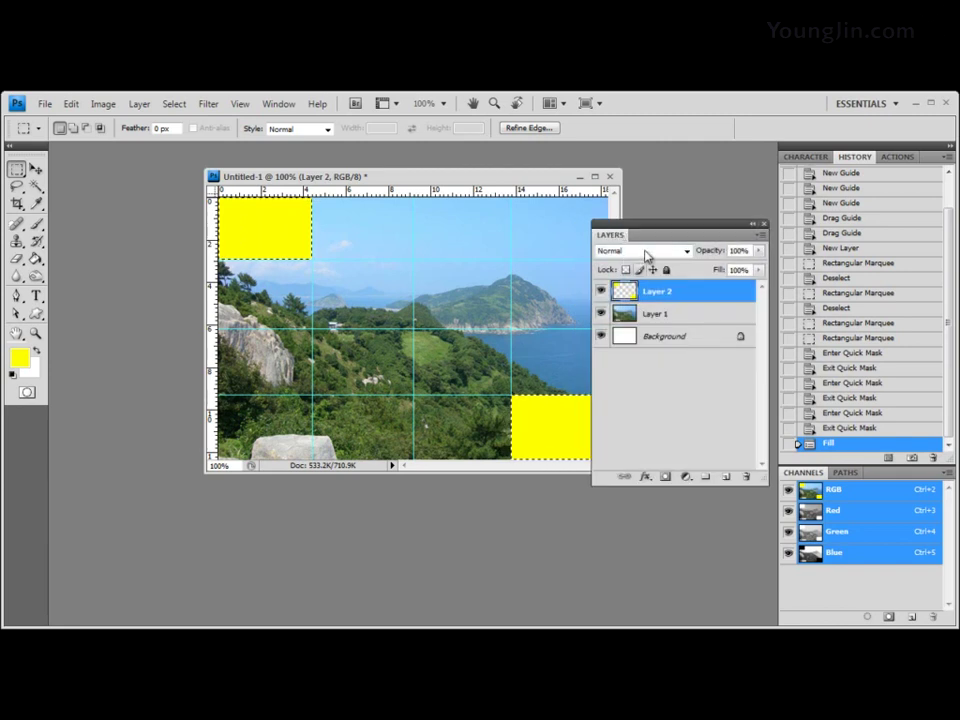
left_click_drag(501, 178, 405, 178)
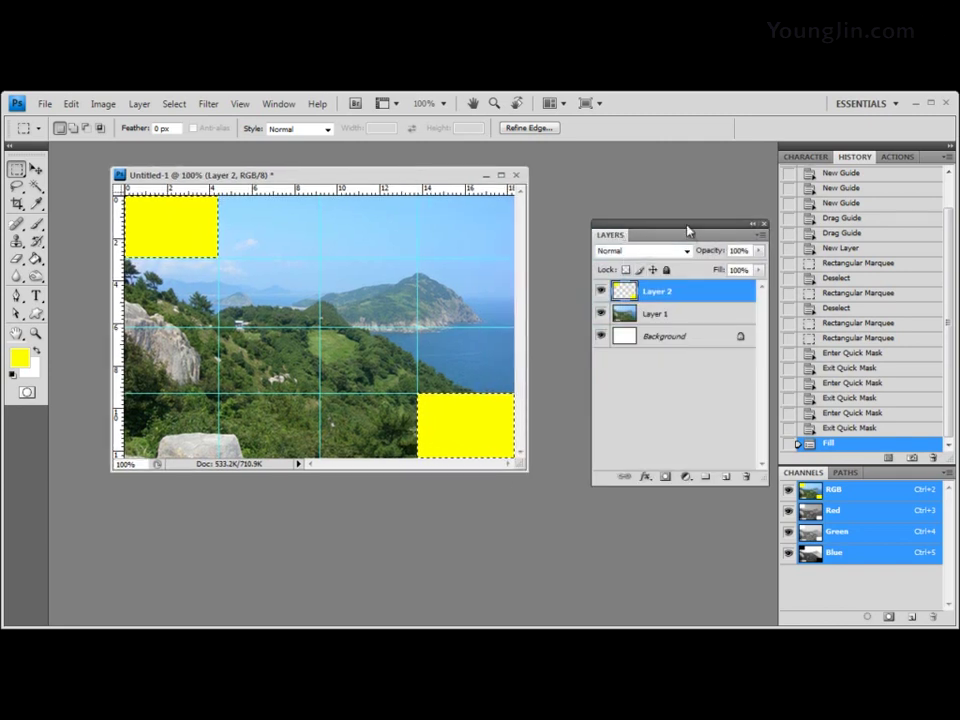
left_click_drag(687, 231, 640, 192)
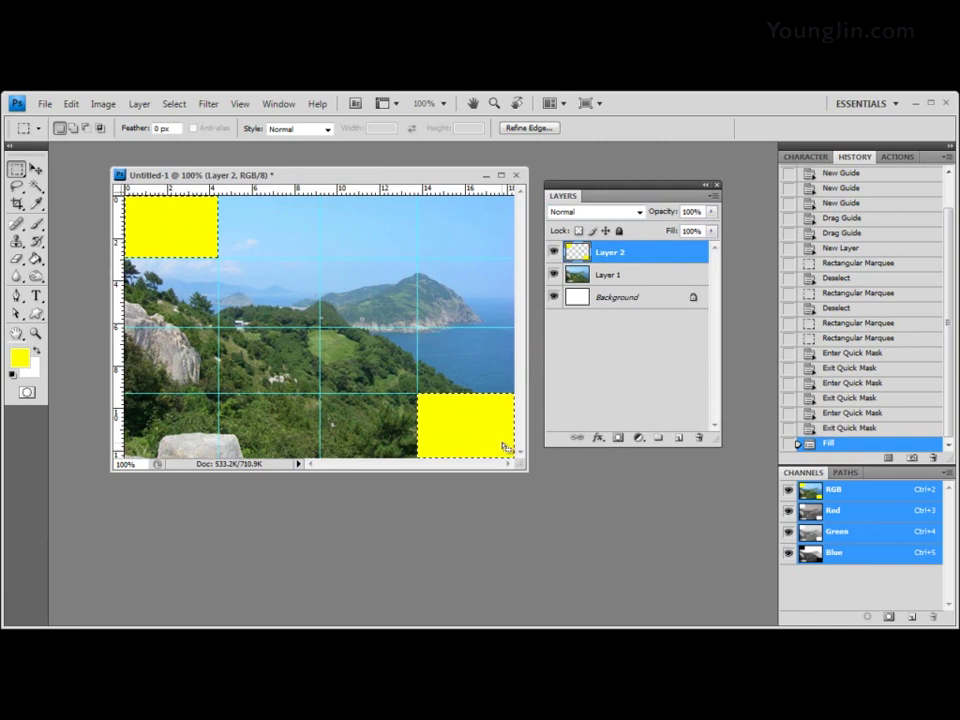
Try Layer 2 at 50% opacity and return it to 100%
left_click(711, 212)
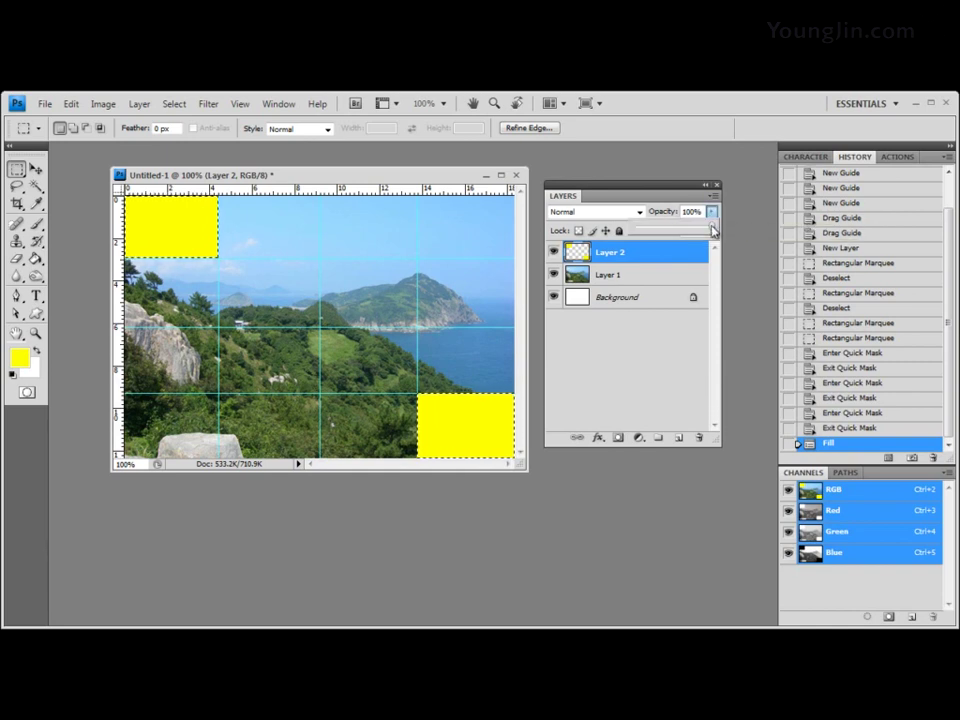
left_click_drag(713, 230, 744, 225)
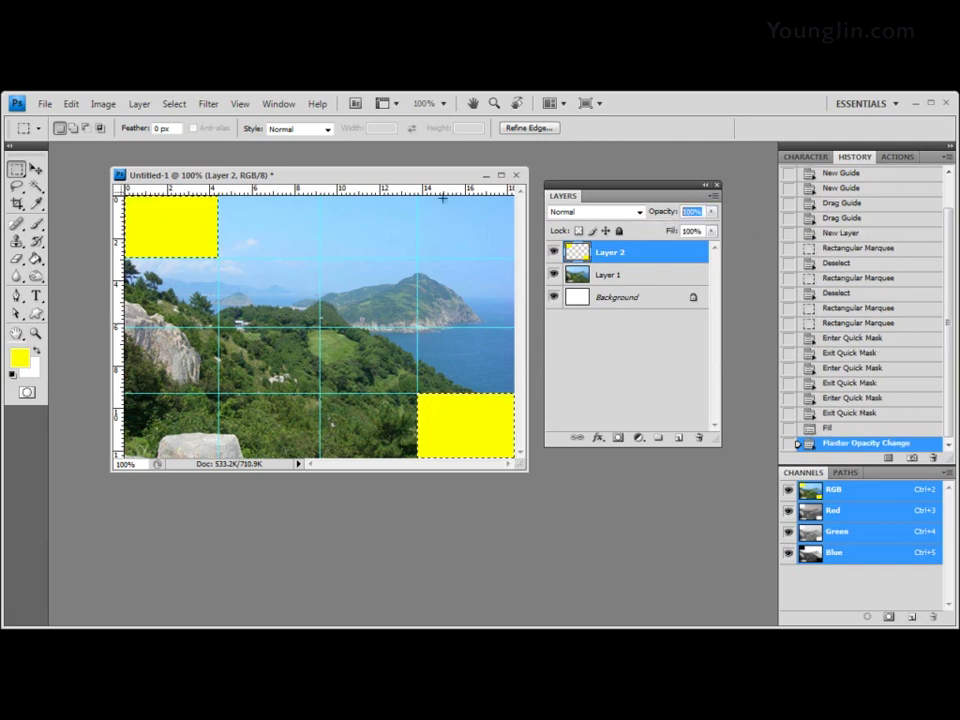
type("50")
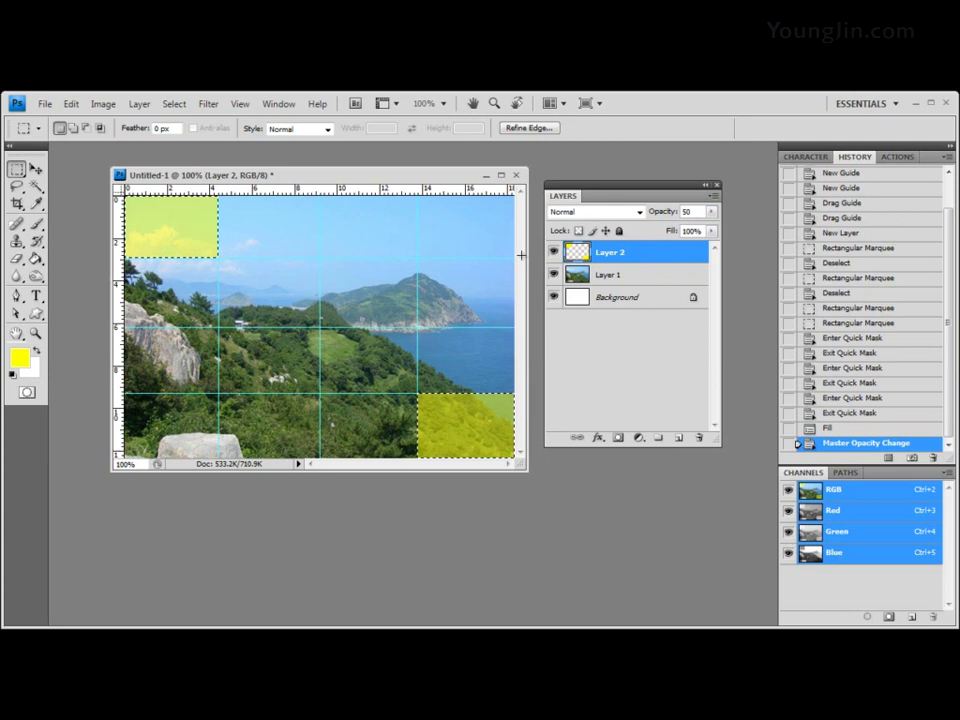
left_click(713, 212)
left_click_drag(676, 230, 681, 231)
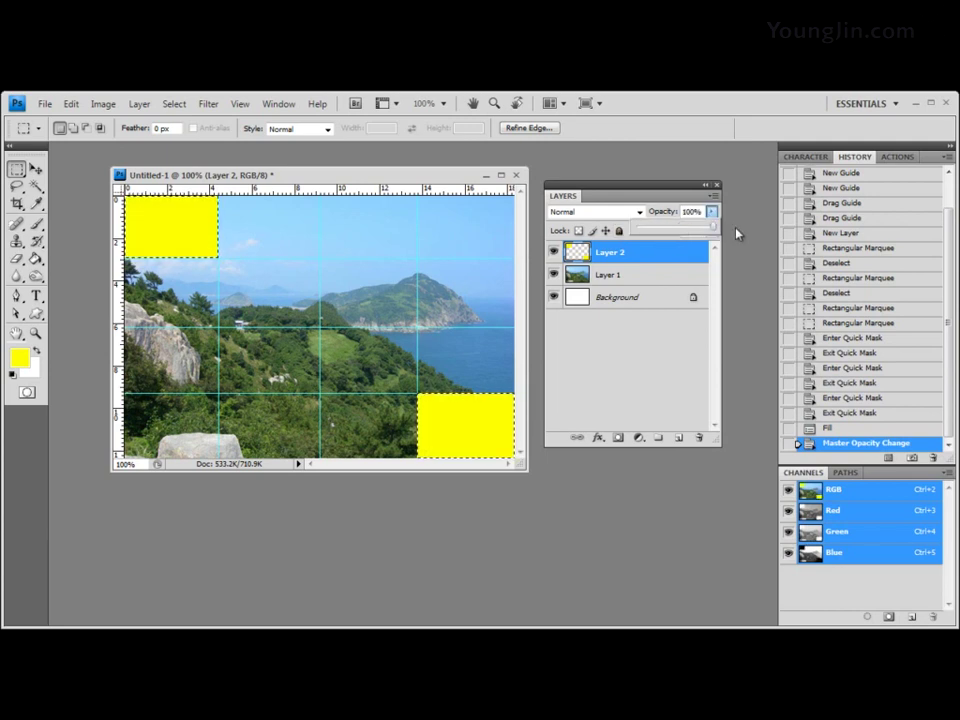
left_click(705, 185)
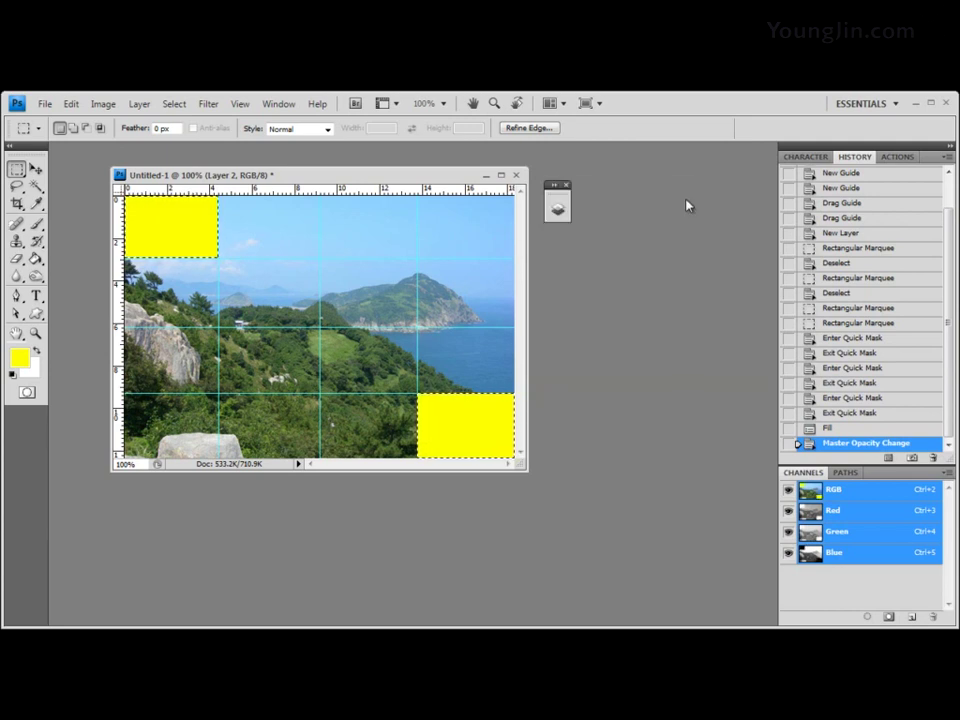
left_click(558, 188)
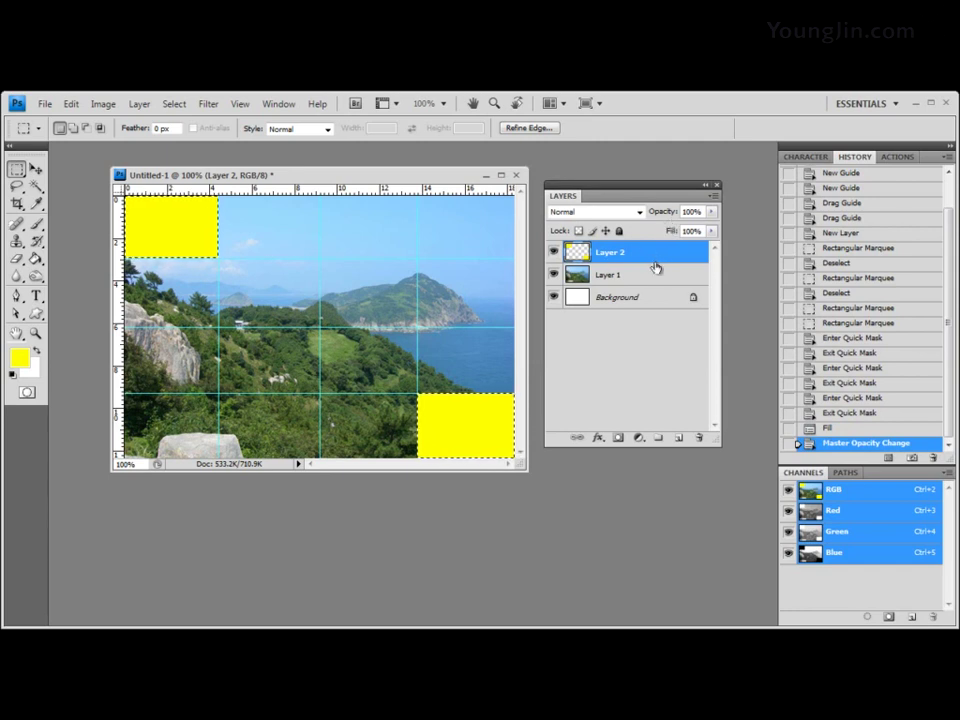
Try opacities of 50%, 10% and 55% on Layer 2 and restore it to 100%
key("5")
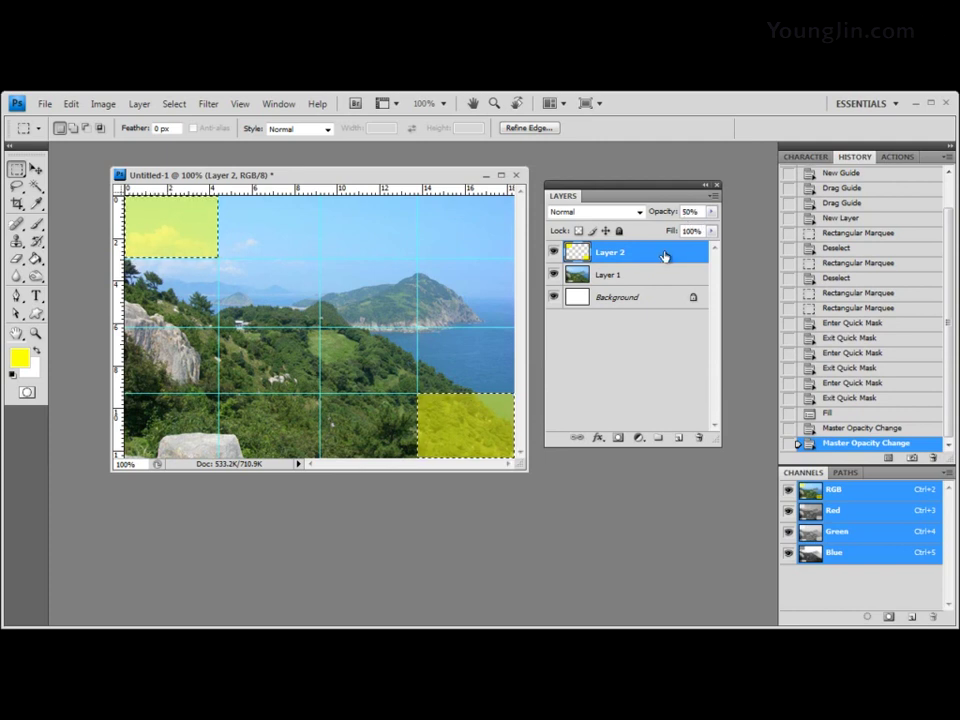
key("0")
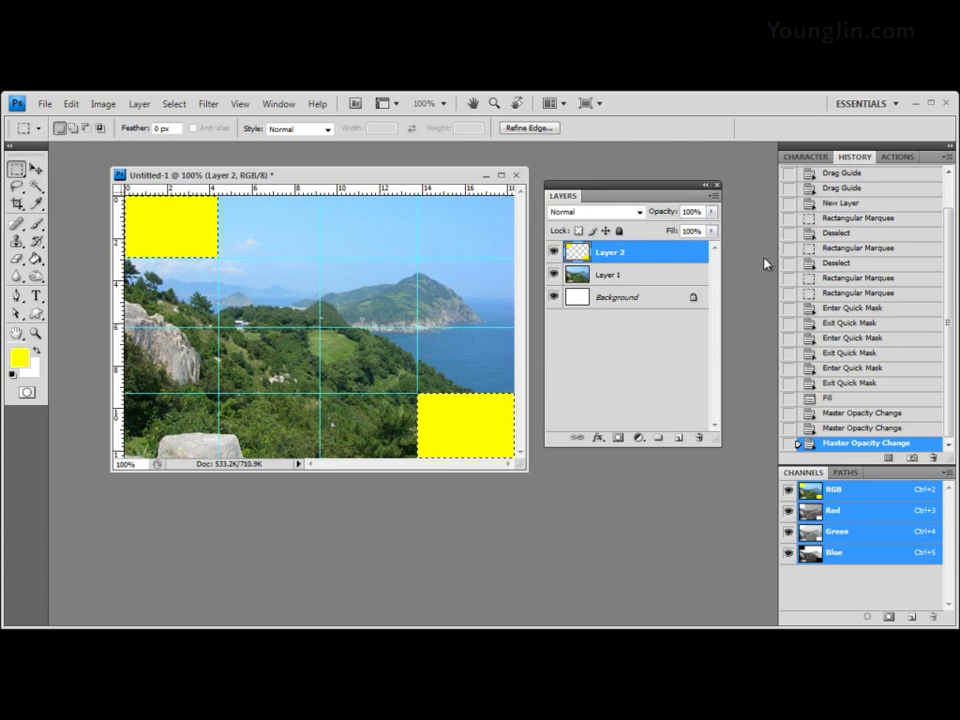
key("1")
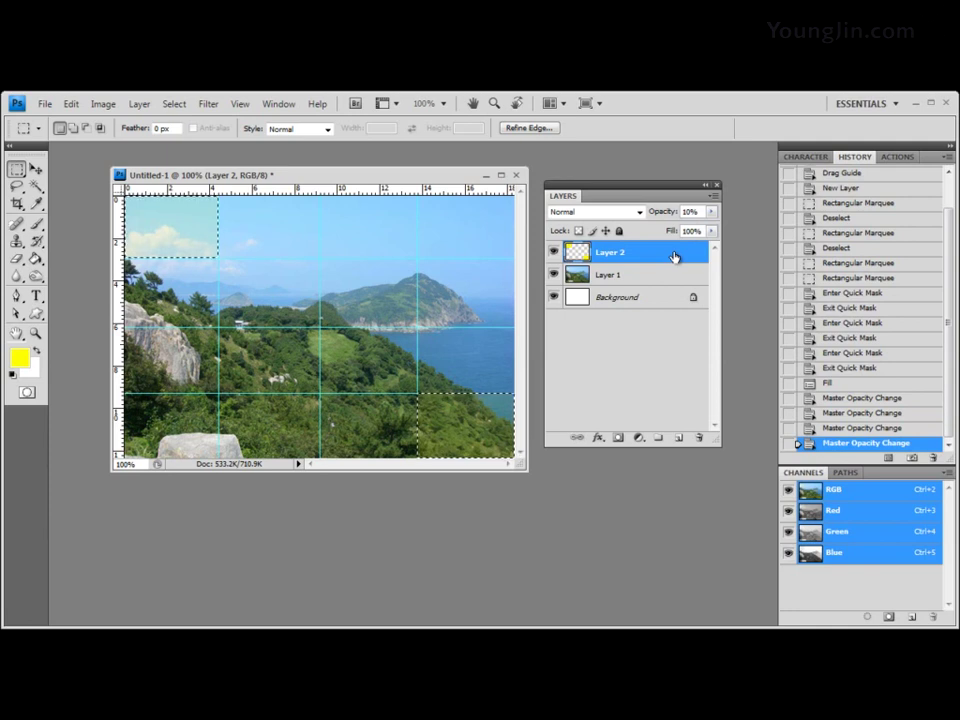
key("5")
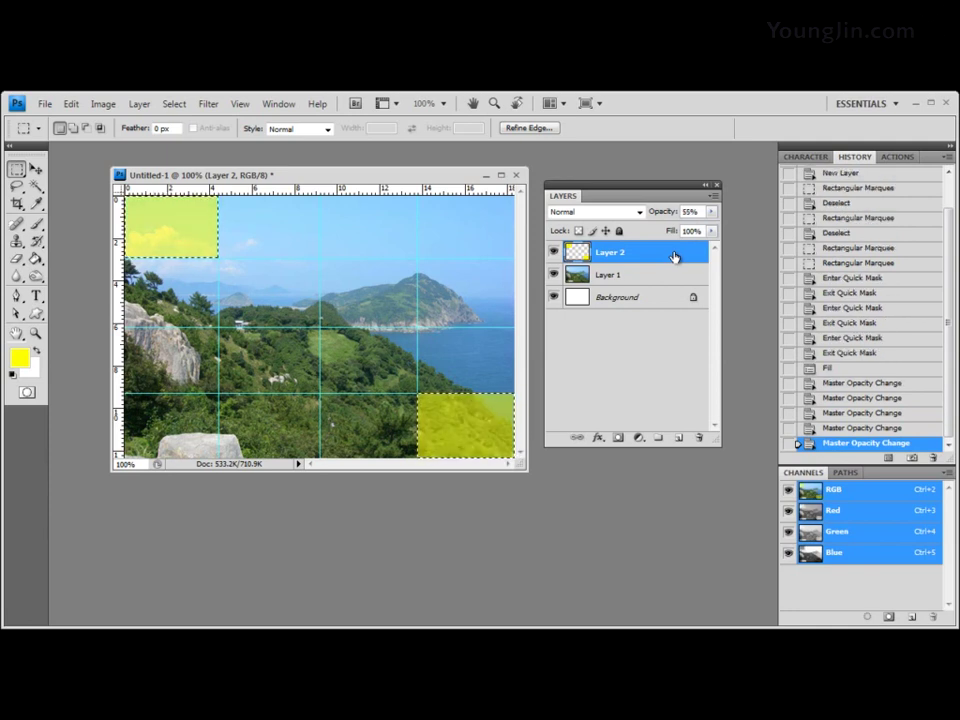
left_click(711, 213)
key("0")
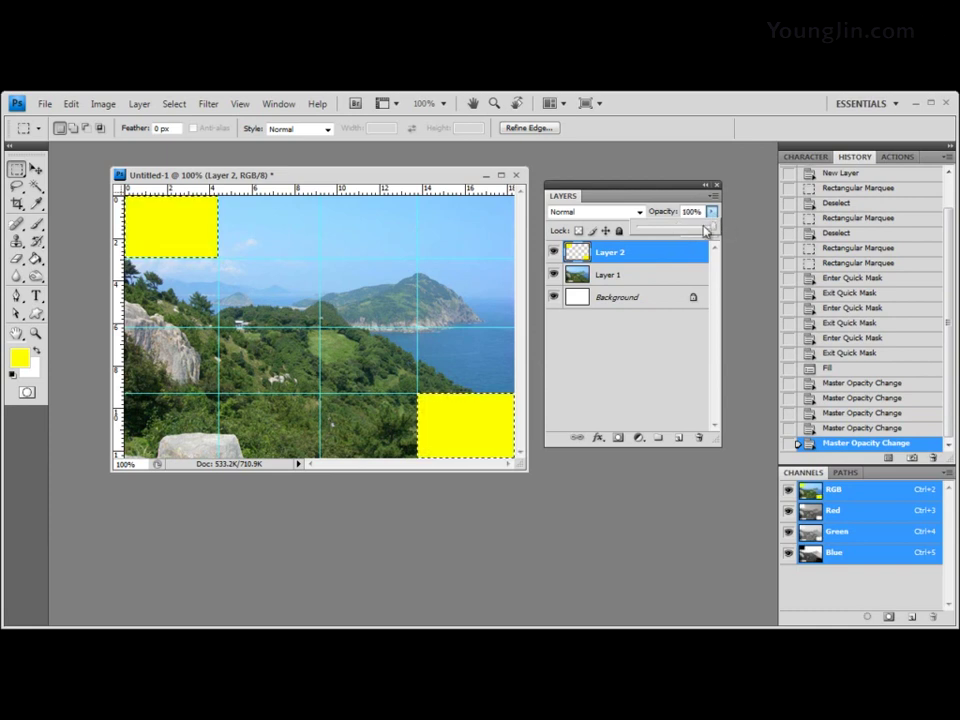
double_click(672, 188)
left_click(558, 203)
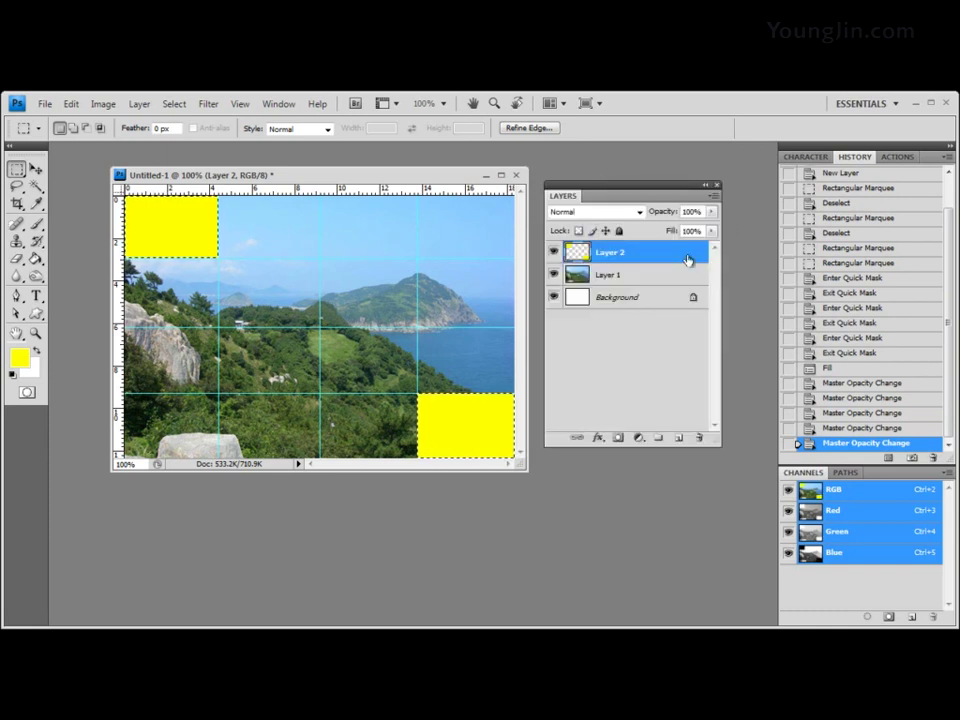
Set Layer 2's opacity to 50% and deselect the yellow corner rectangles
key("5")
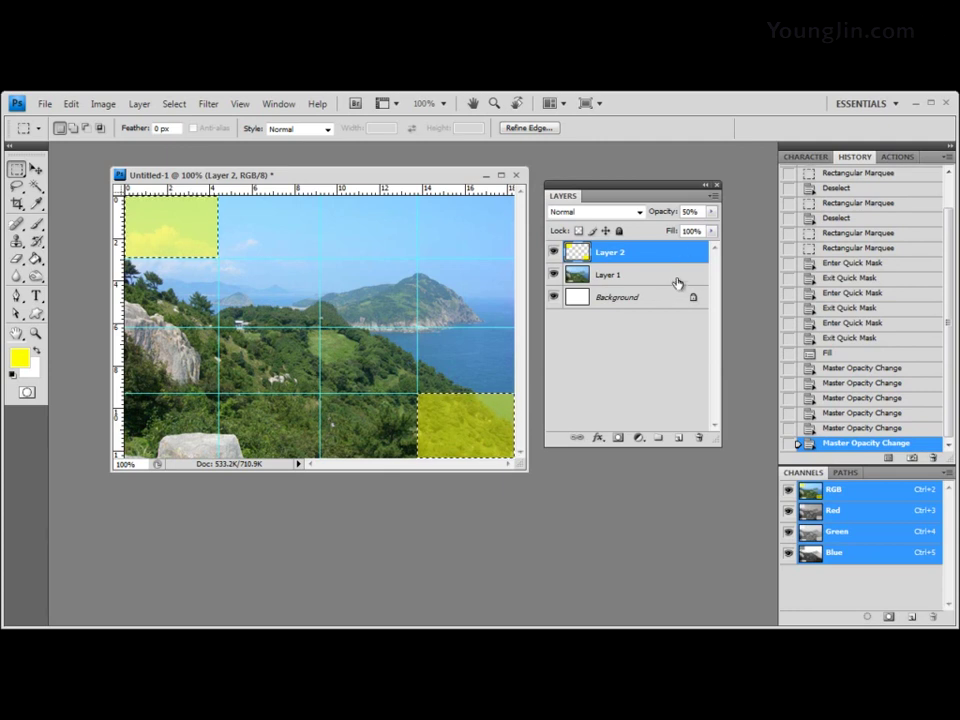
left_click(174, 103)
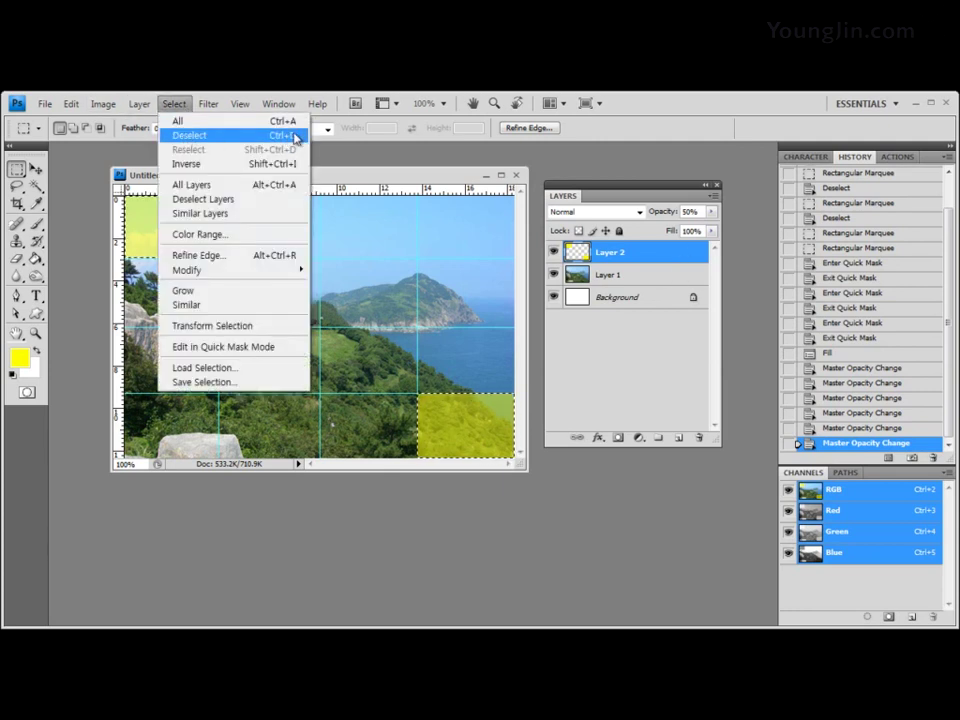
left_click(634, 258)
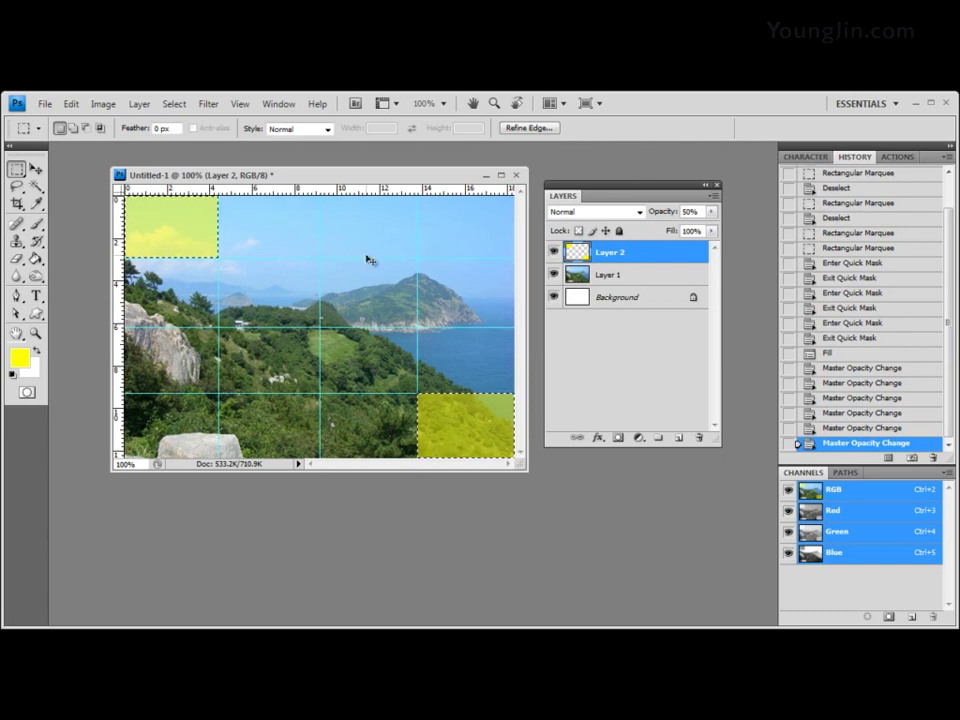
key("ctrl+d")
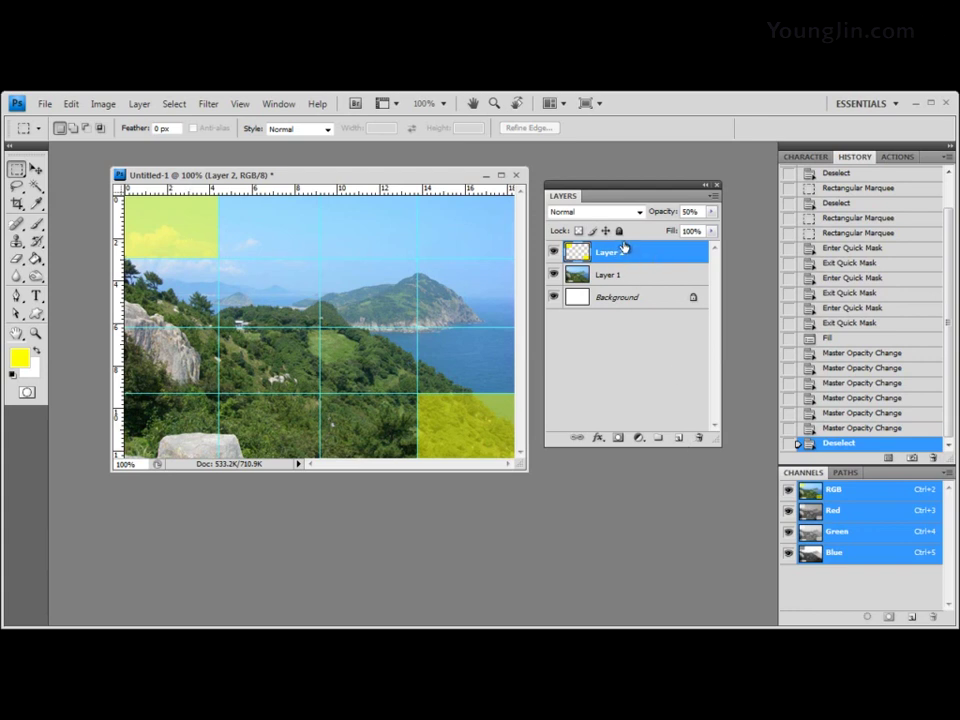
Add a new layer above Layer 2 and set up the Elliptical Marquee tool with a 10 px feather
left_click(680, 439)
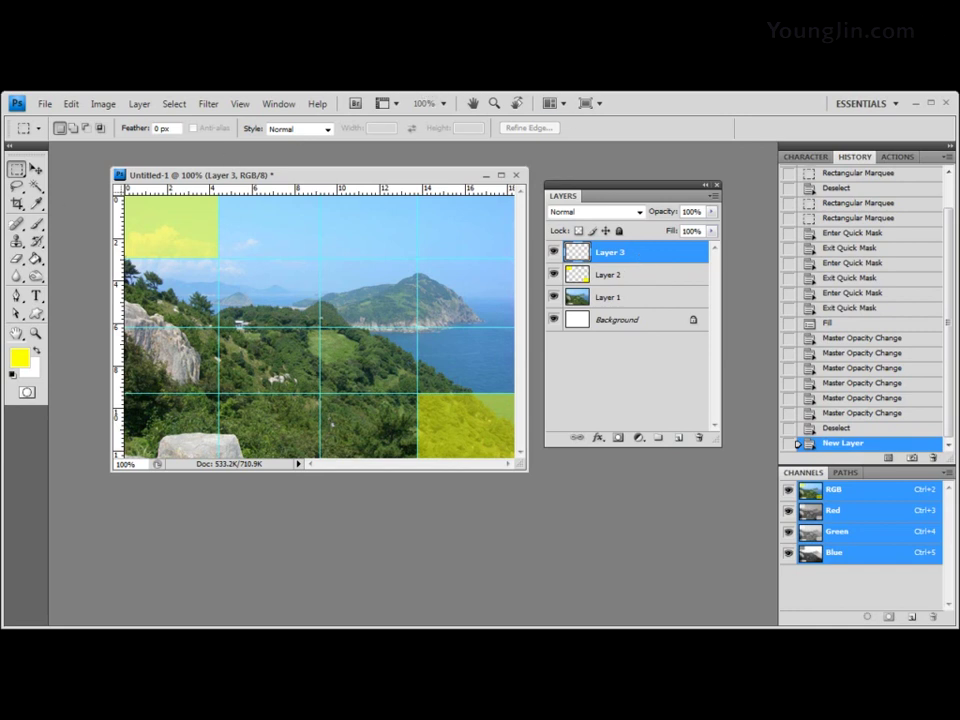
left_click(22, 171)
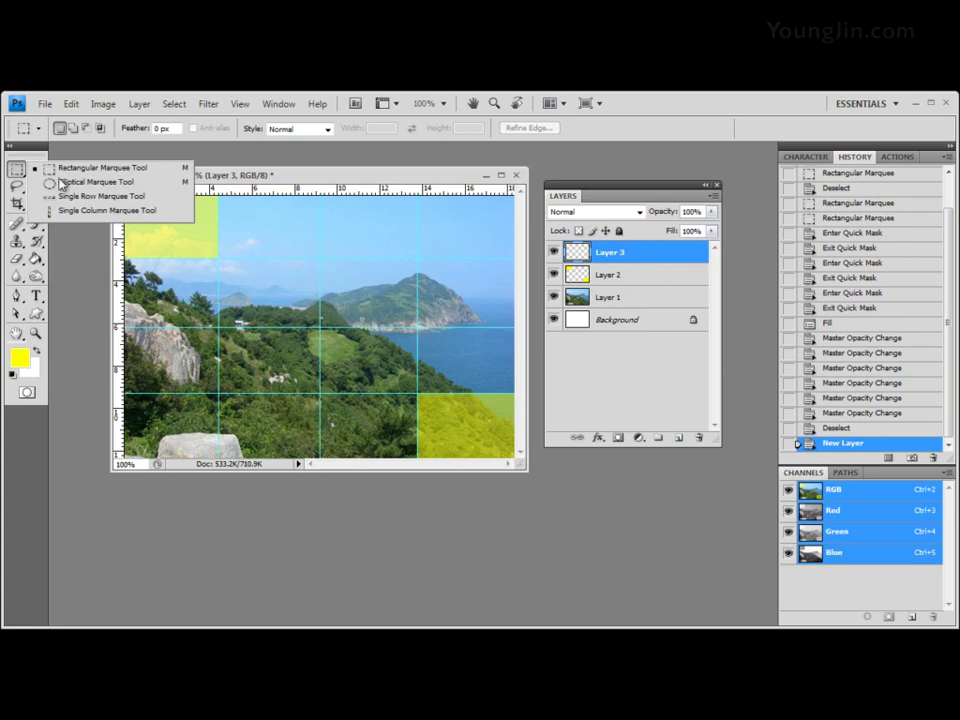
left_click(95, 184)
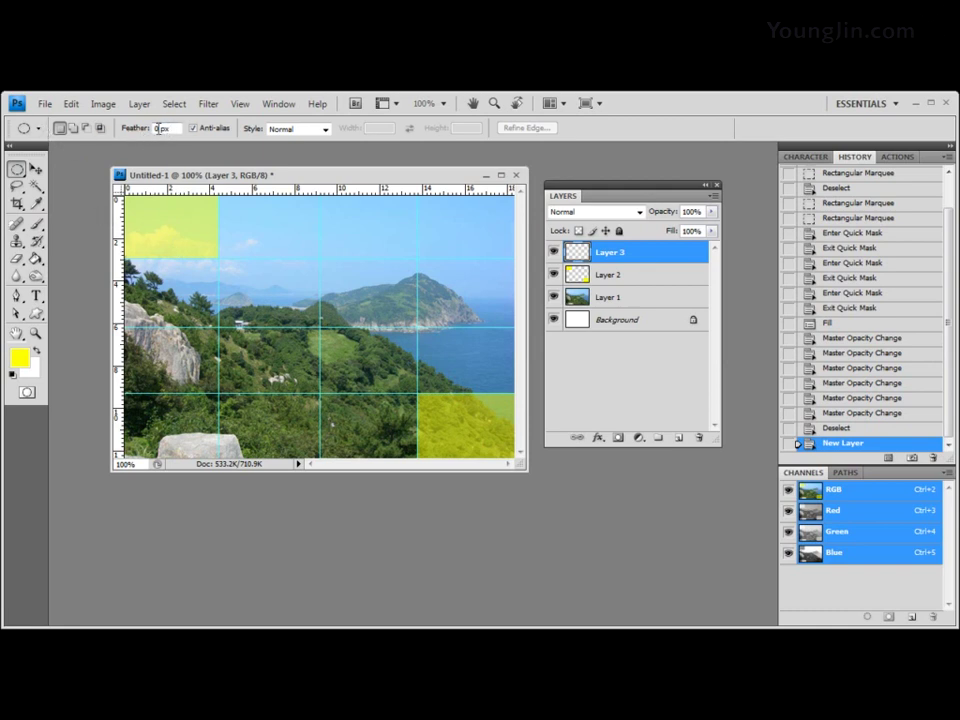
type("10")
key("Return")
Set the foreground colour to red, ff0000
left_click(22, 360)
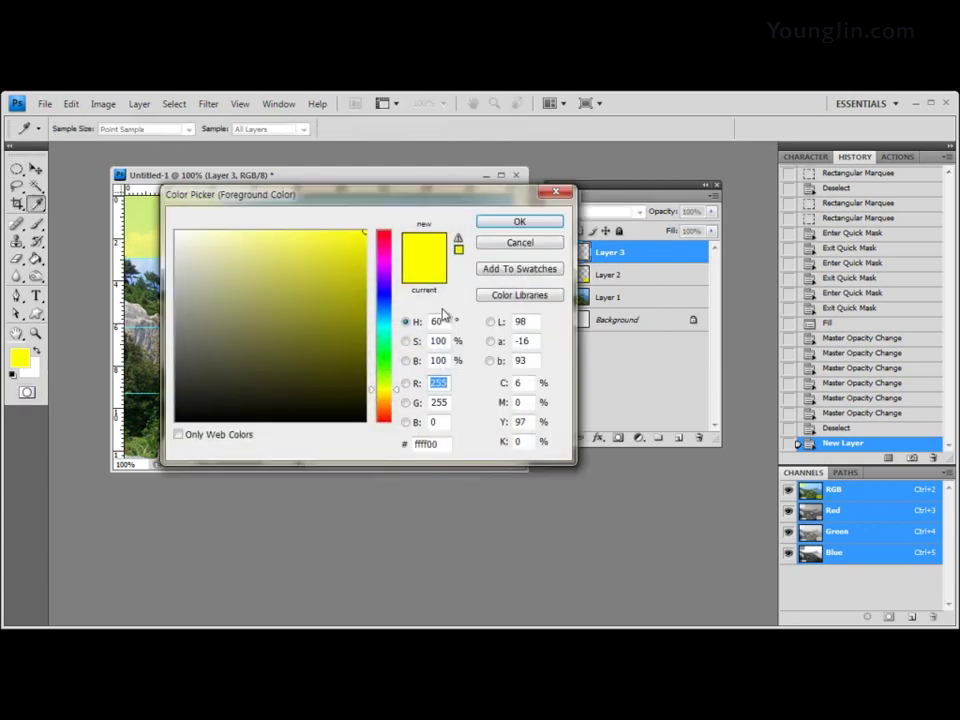
left_click(427, 444)
type("00")
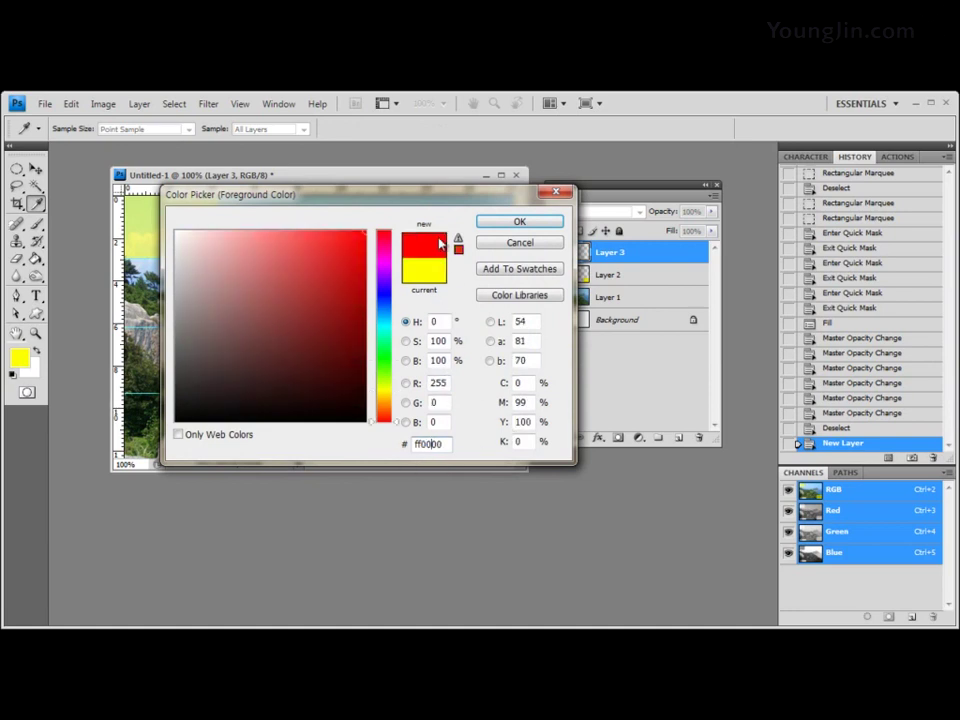
left_click(182, 436)
left_click(430, 444)
left_click(553, 223)
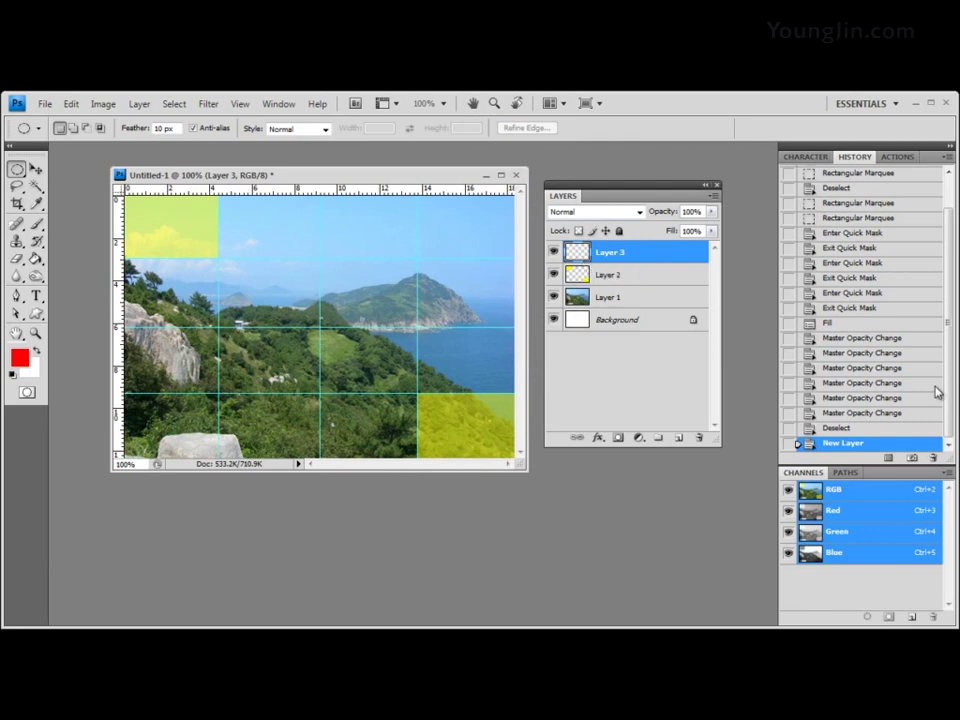
Select a feathered ellipse spanning the central guide cells on the new layer and fill it with the red foreground colour
scroll(935, 375, "down", 1)
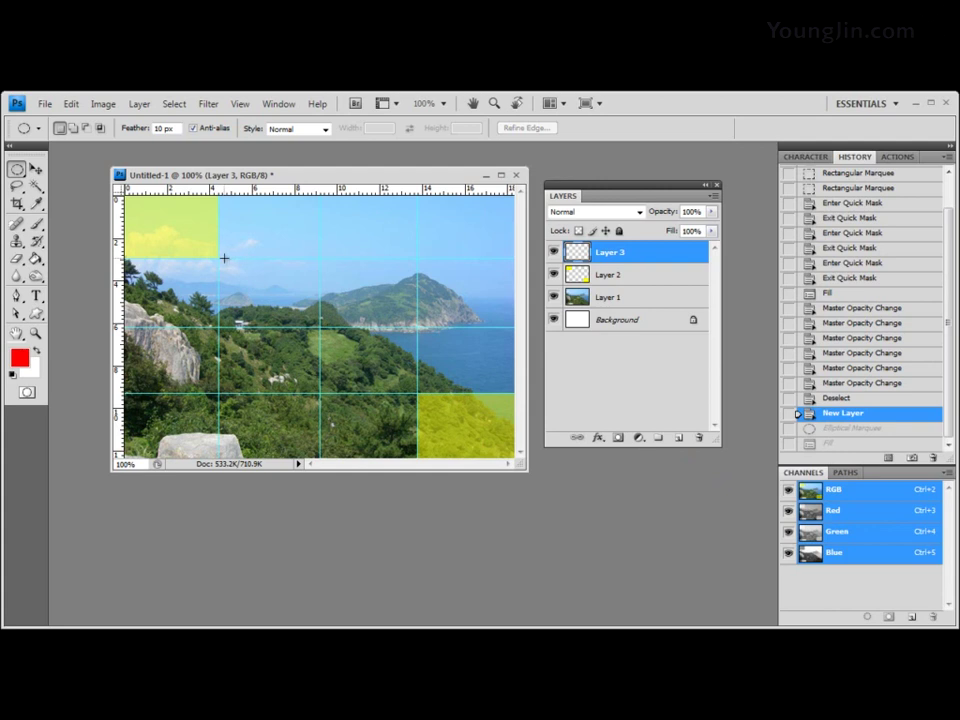
left_click_drag(225, 258, 418, 392)
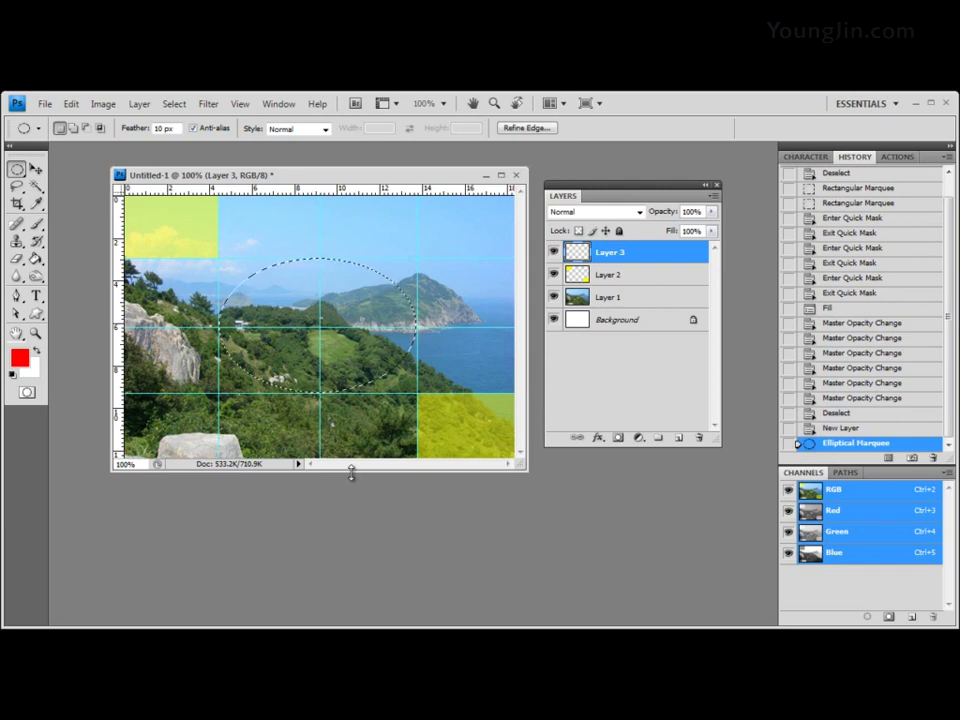
key("alt+BackSpace")
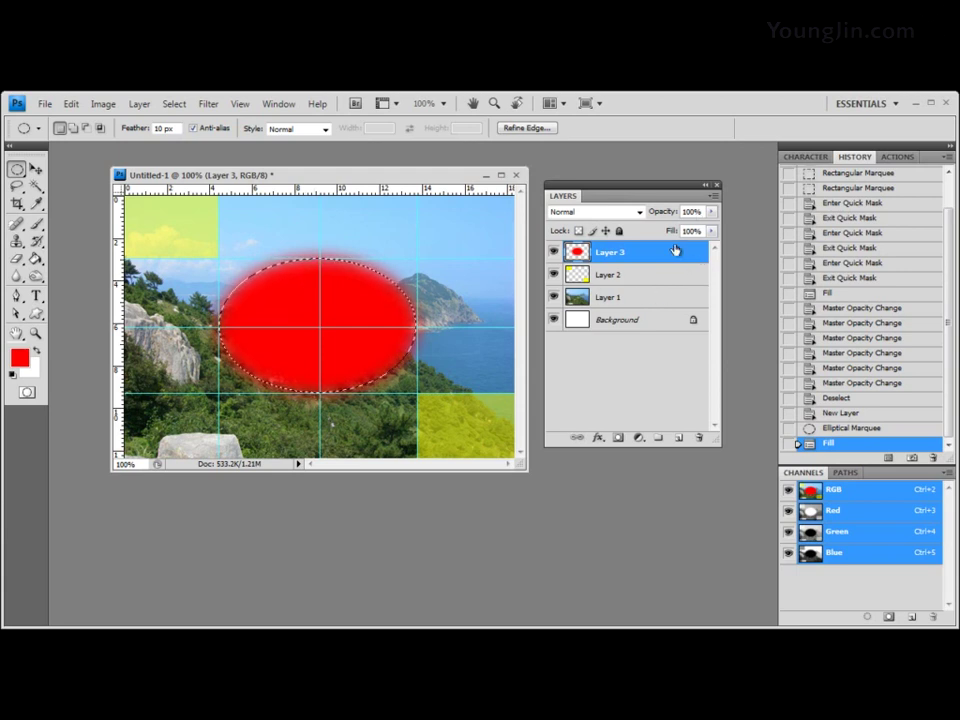
Set the red ellipse layer's opacity to 30% and clear the selection
key("3")
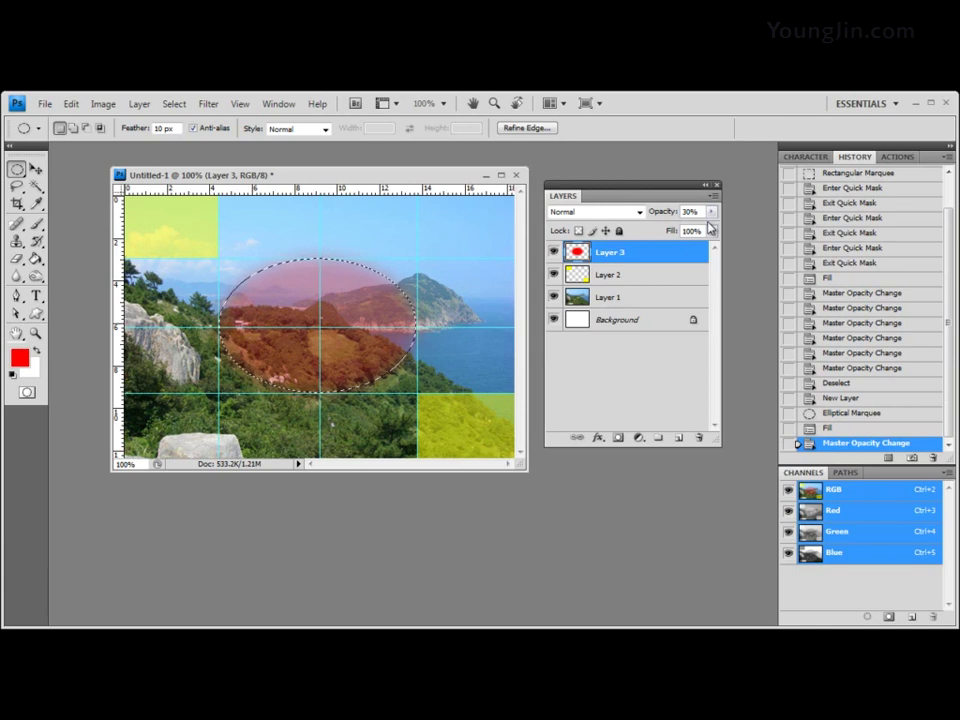
key("ctrl+d")
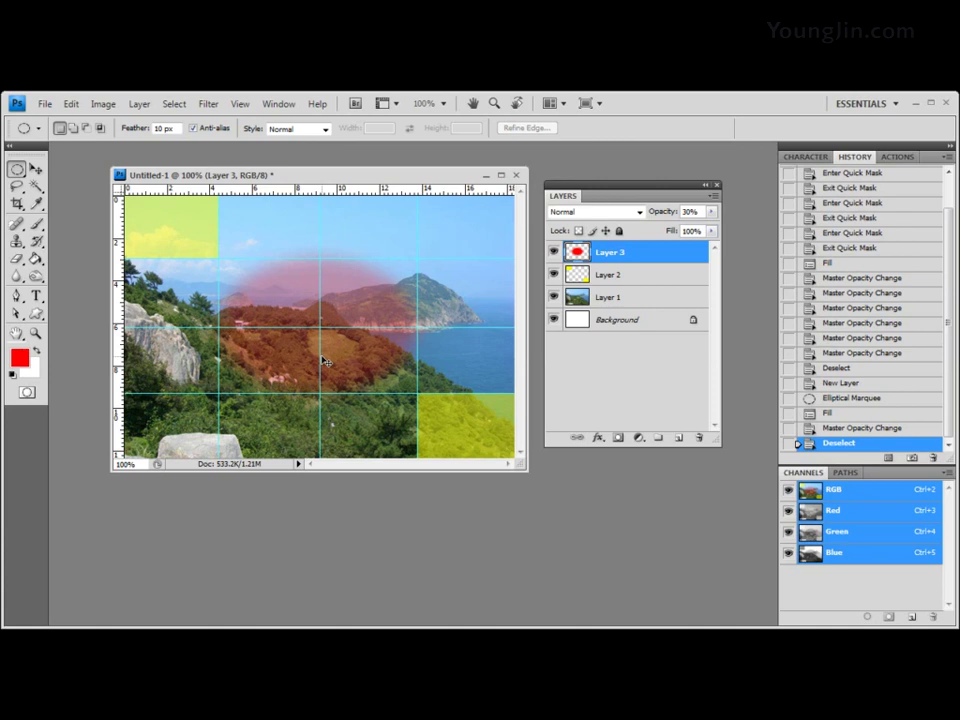
Hide the guides over the image and open the view options
key("ctrl+semicolon")
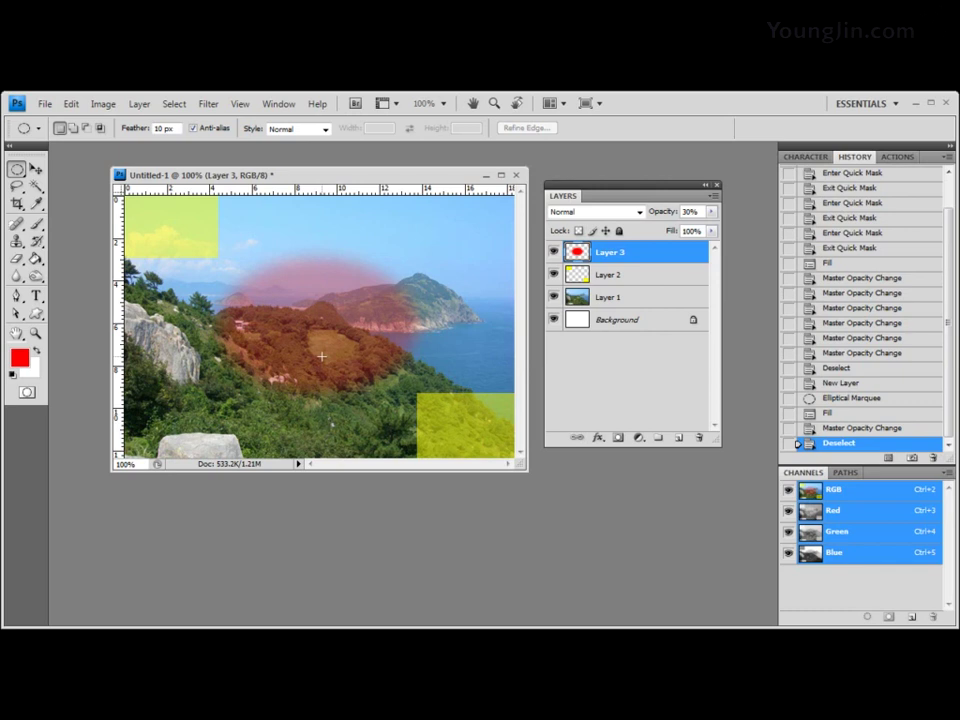
left_click(240, 104)
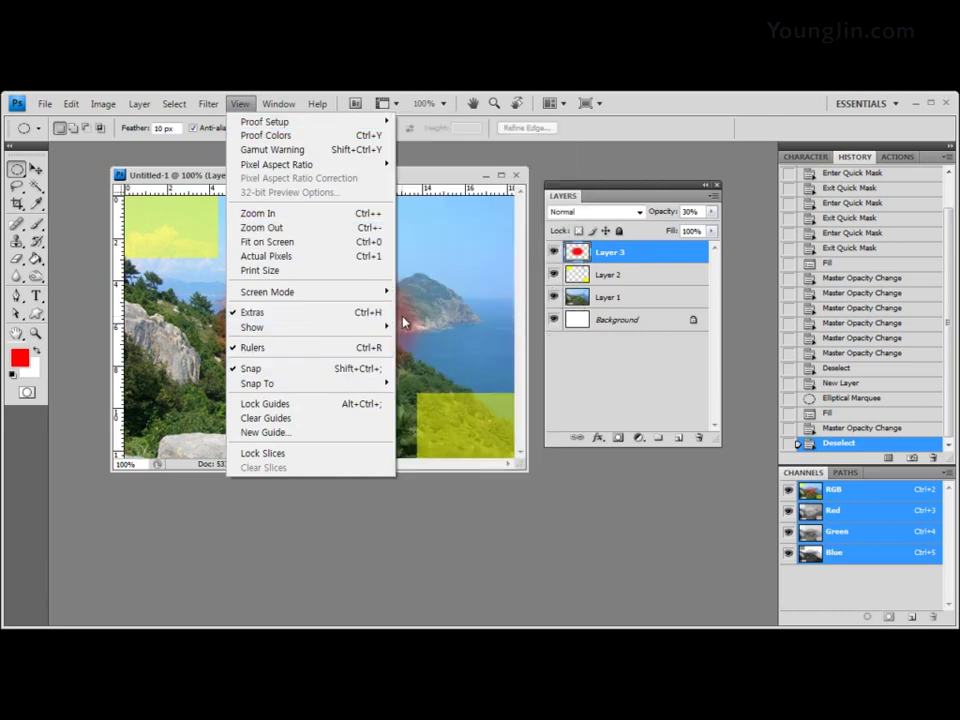
Show the guides over the image again
mouse_move(368, 333)
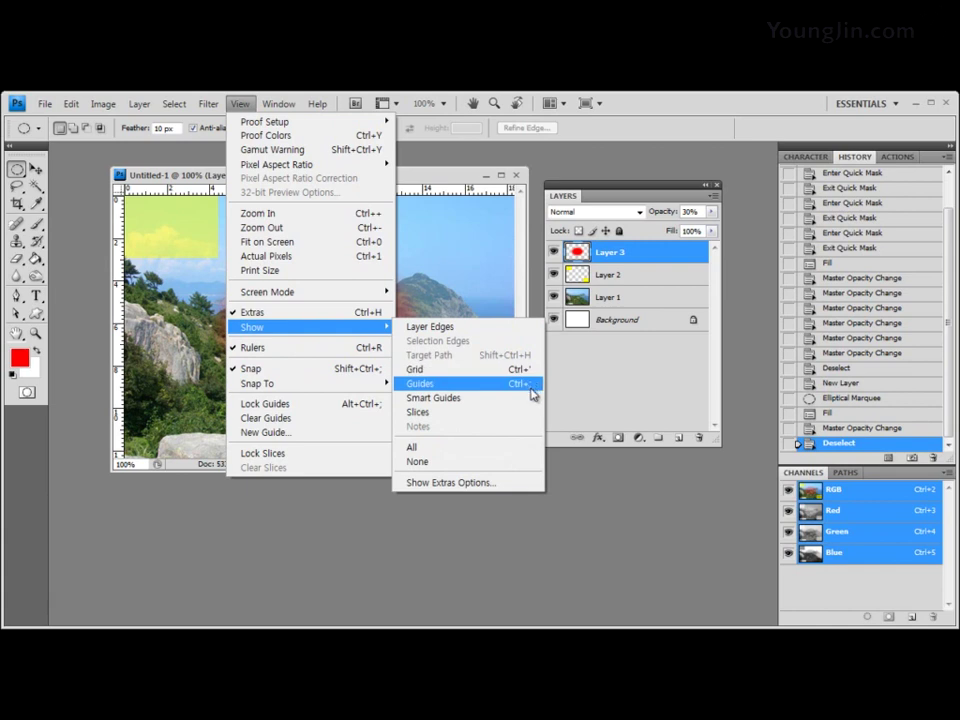
left_click(532, 390)
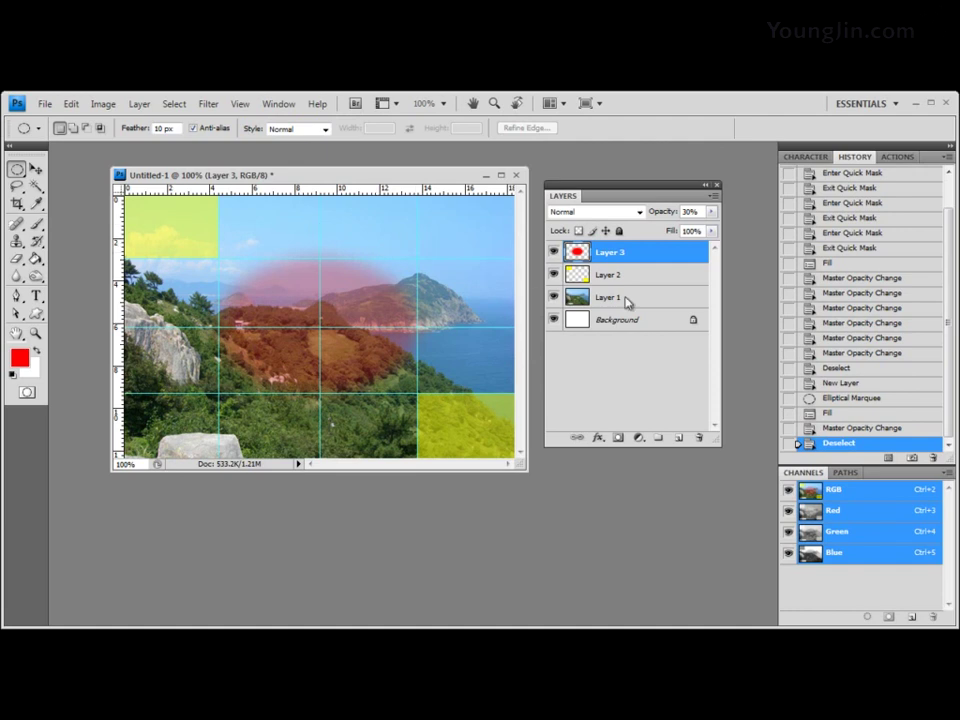
left_click(238, 104)
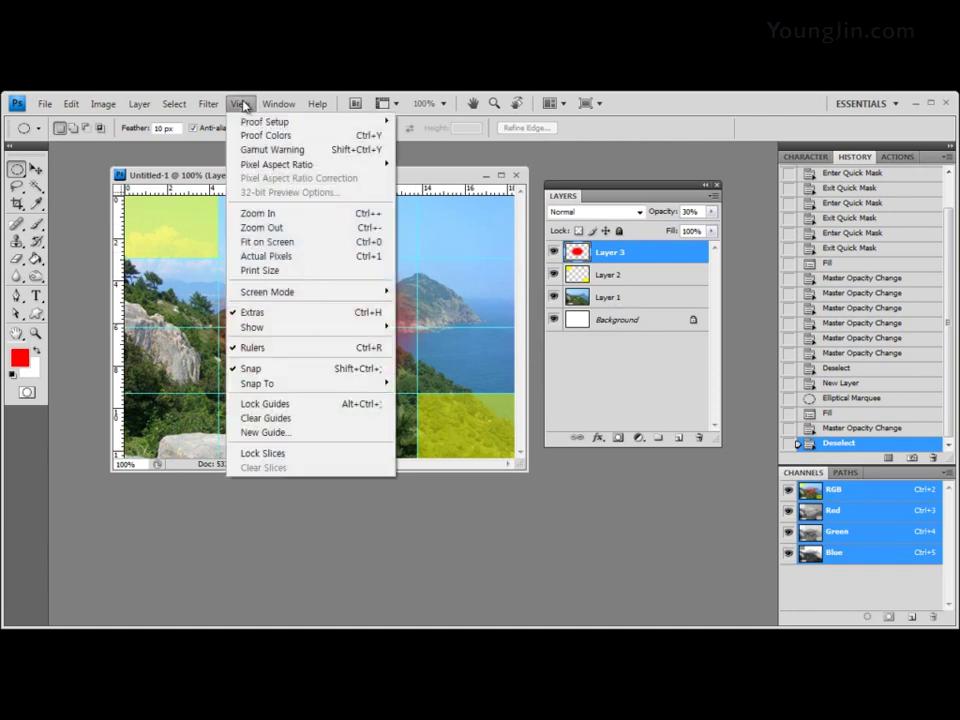
mouse_move(286, 386)
mouse_move(336, 328)
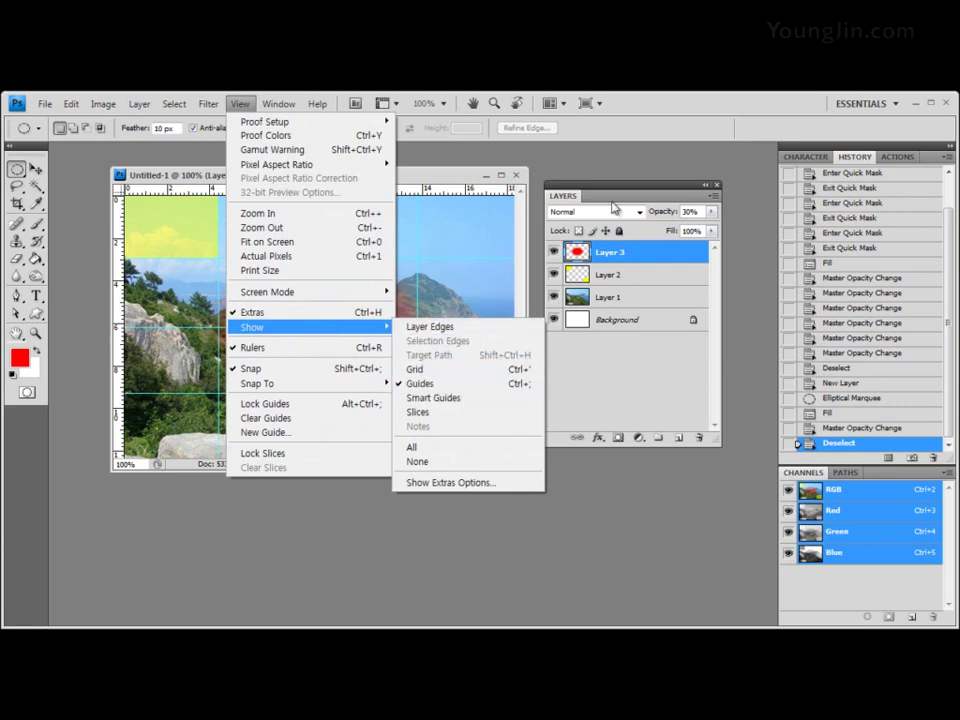
left_click(628, 139)
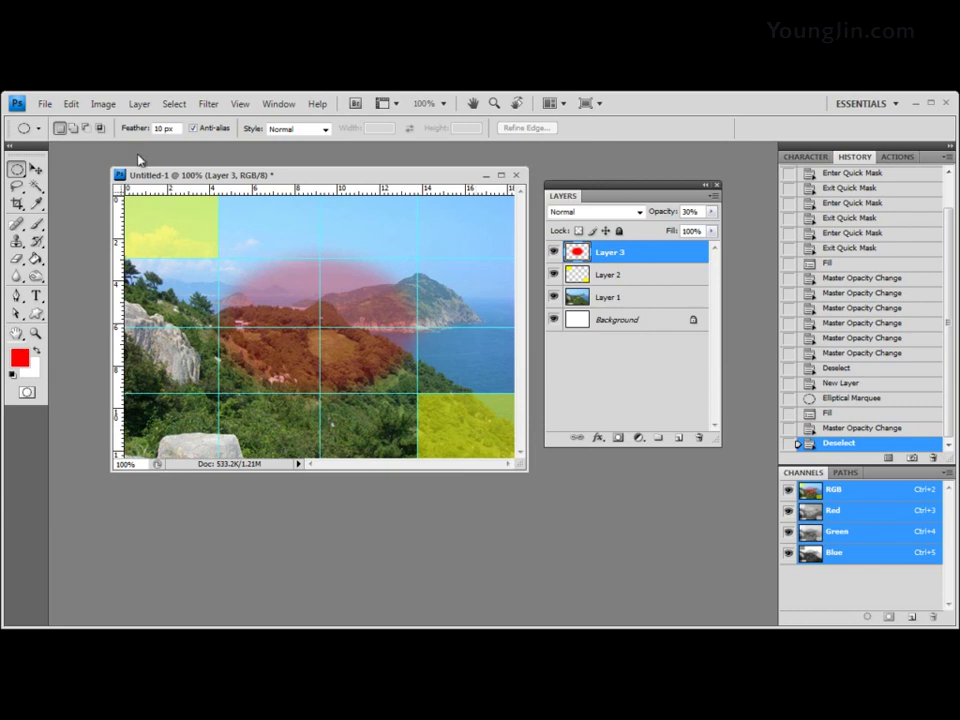
Examine the variants of the marquee, lasso and quick selection tools, ending with the Elliptical Marquee tool active
left_click(16, 169)
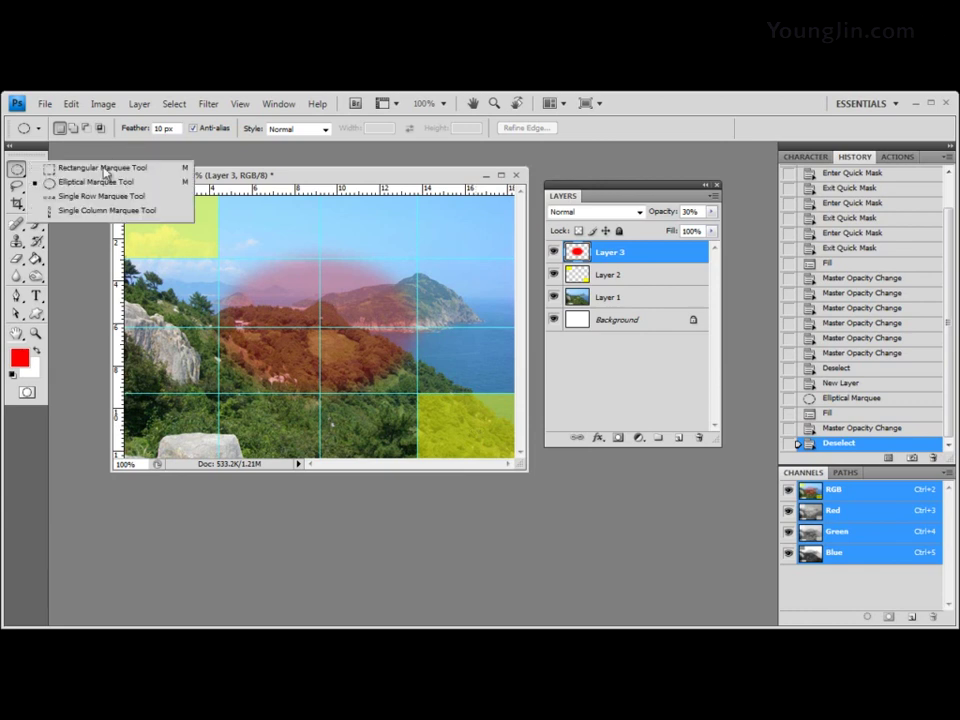
left_click(16, 169)
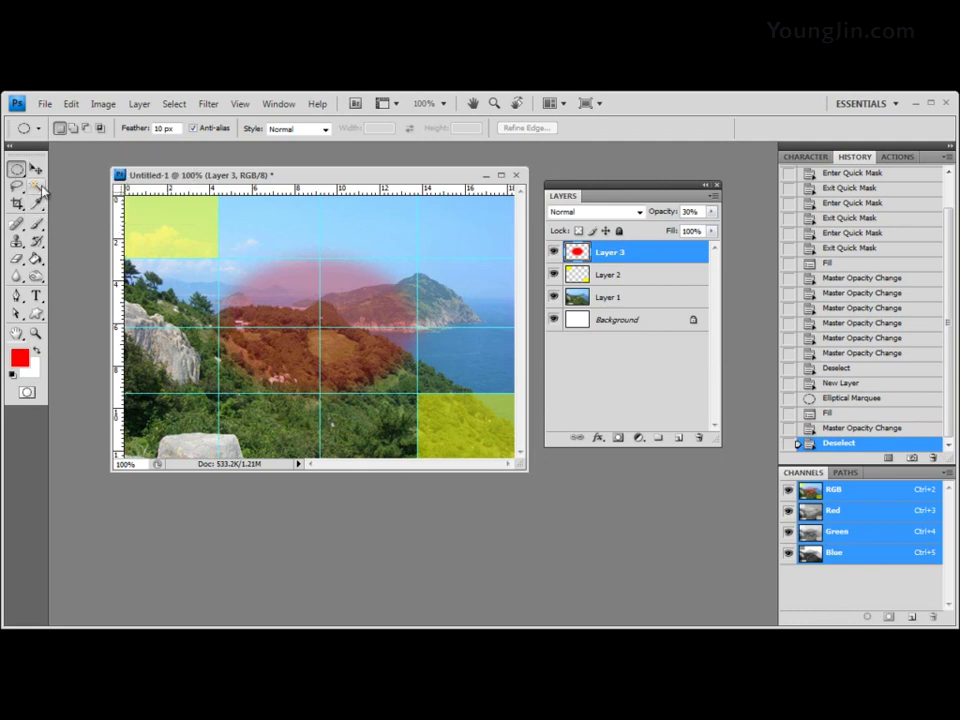
left_click(36, 186)
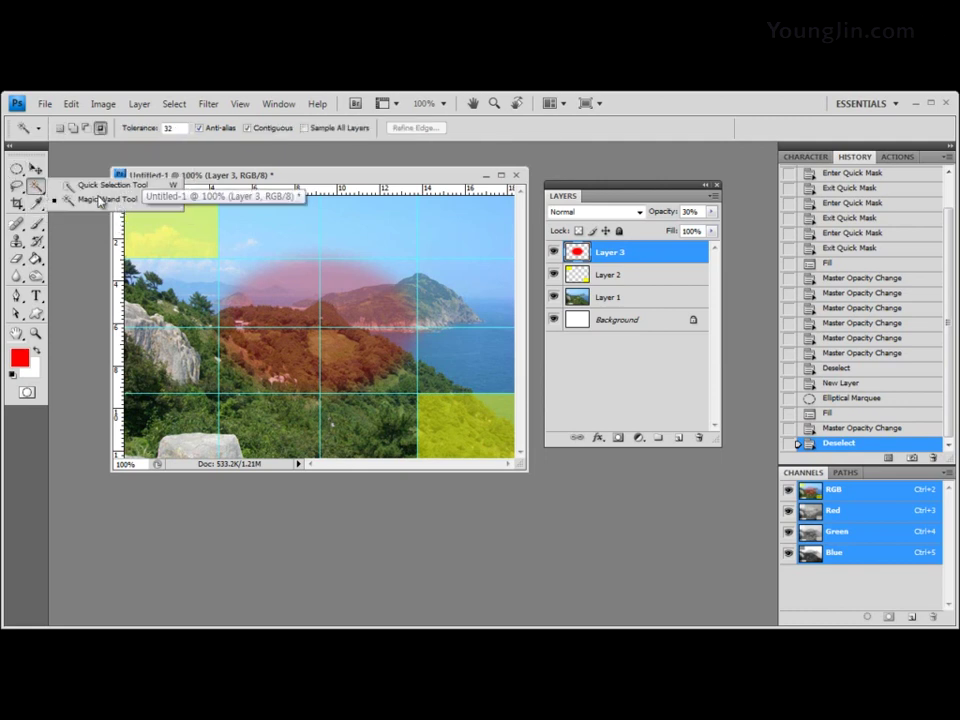
left_click(16, 186)
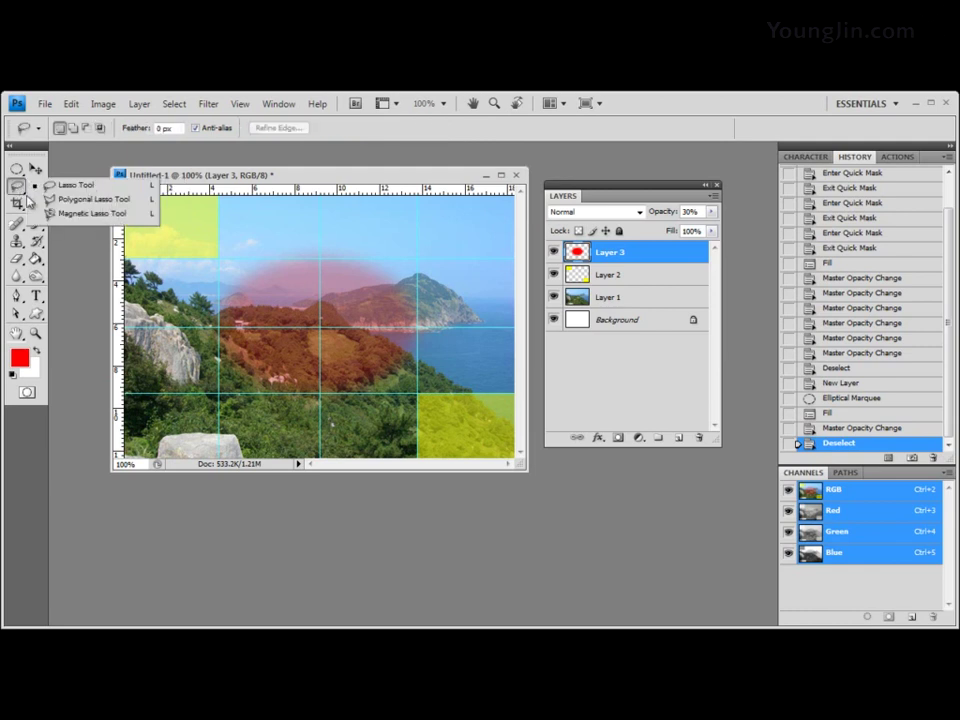
left_click(14, 145)
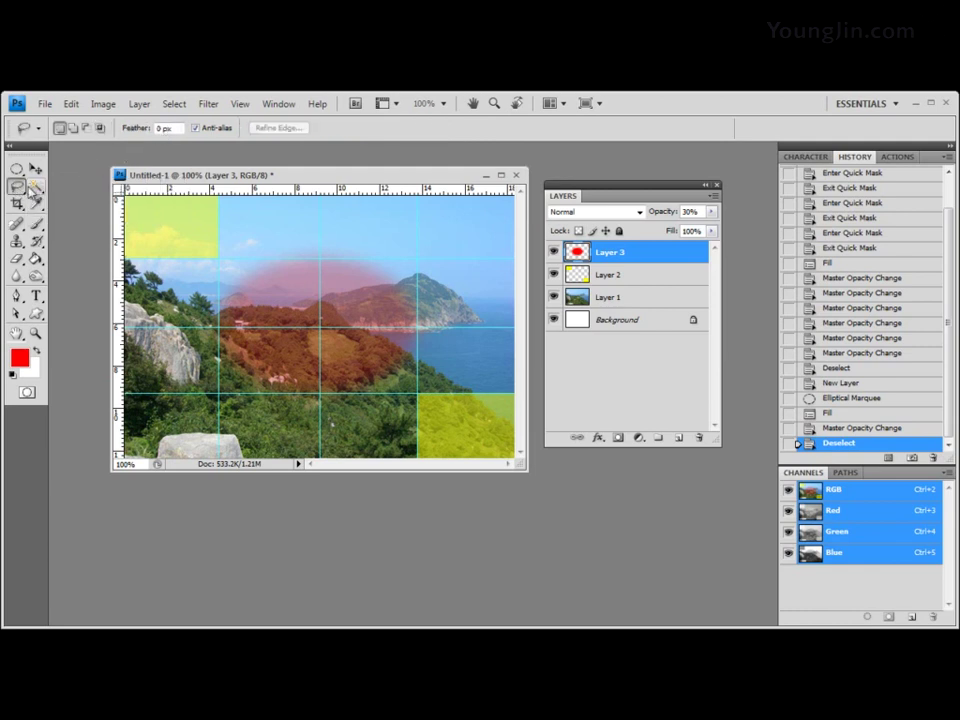
key("w")
key("m")
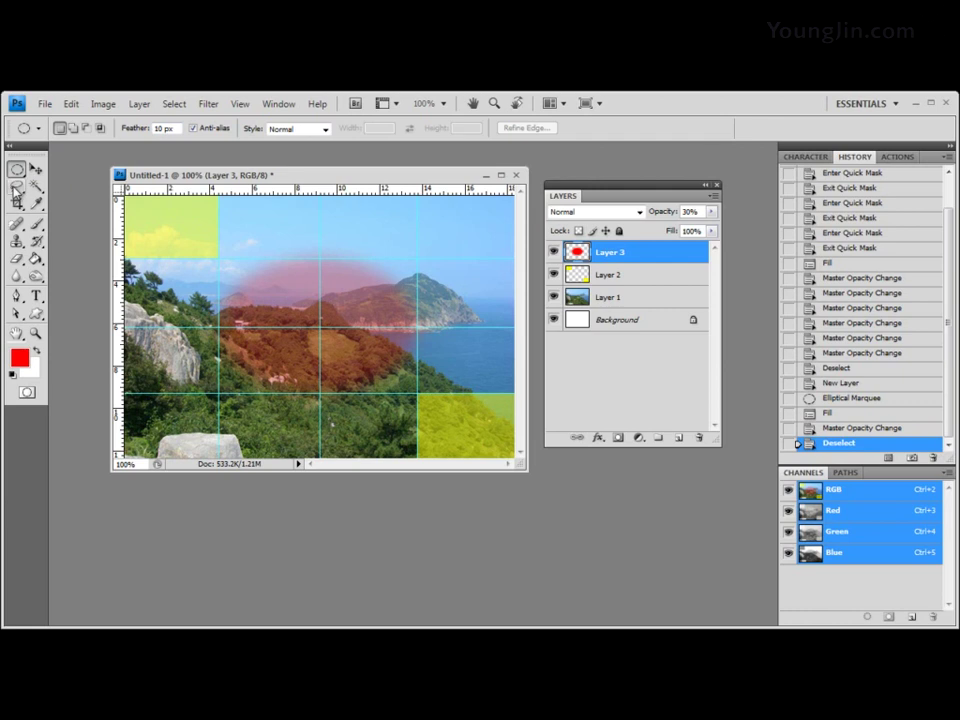
left_click(37, 186)
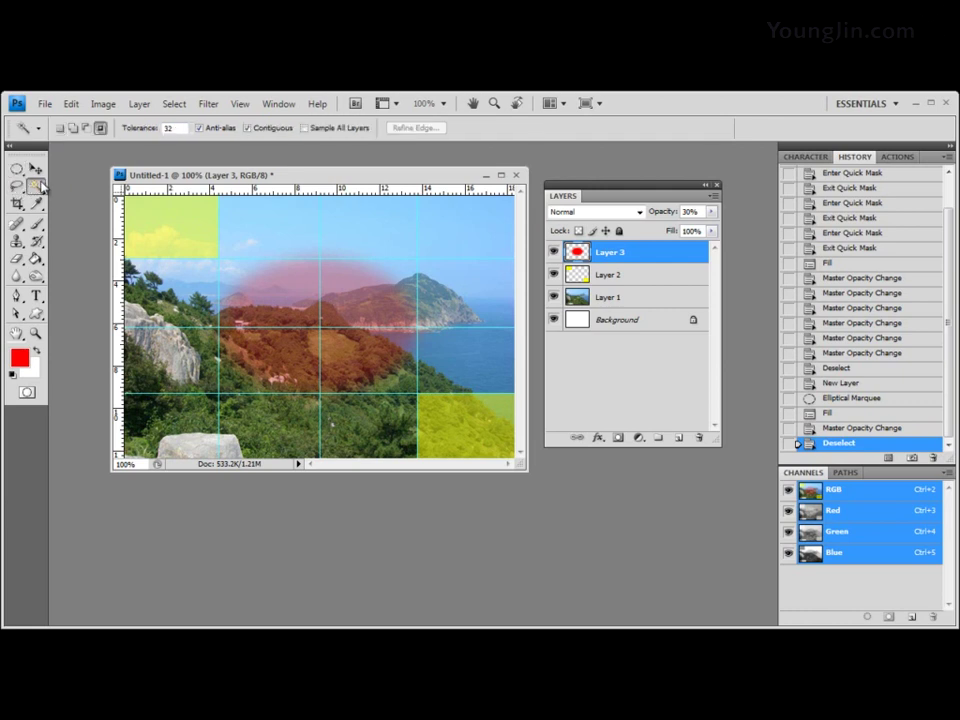
left_click(37, 186)
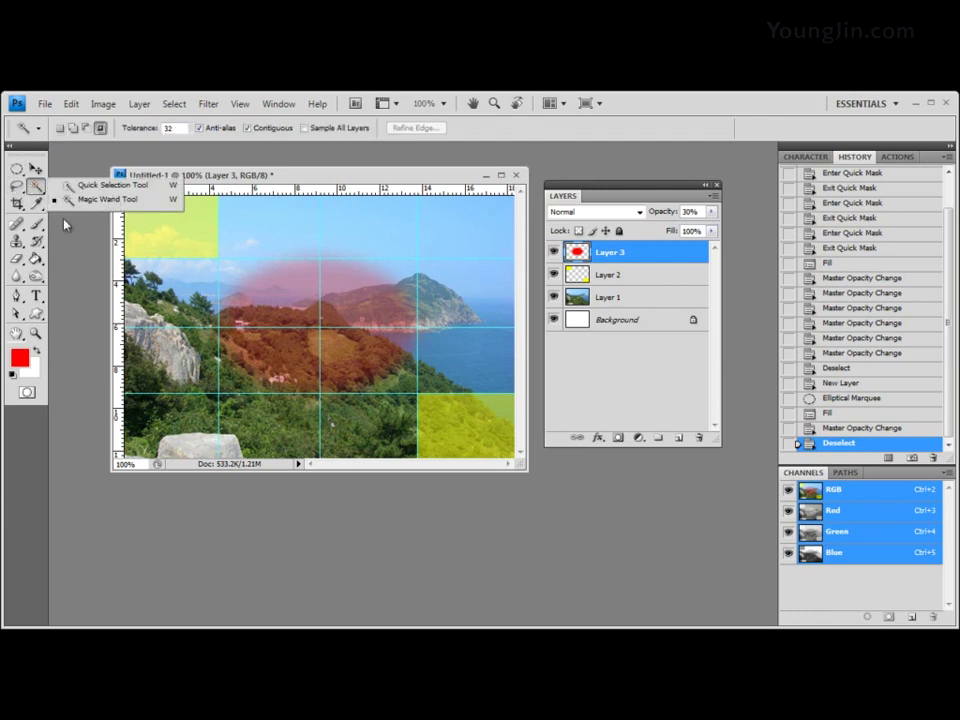
left_click(80, 186)
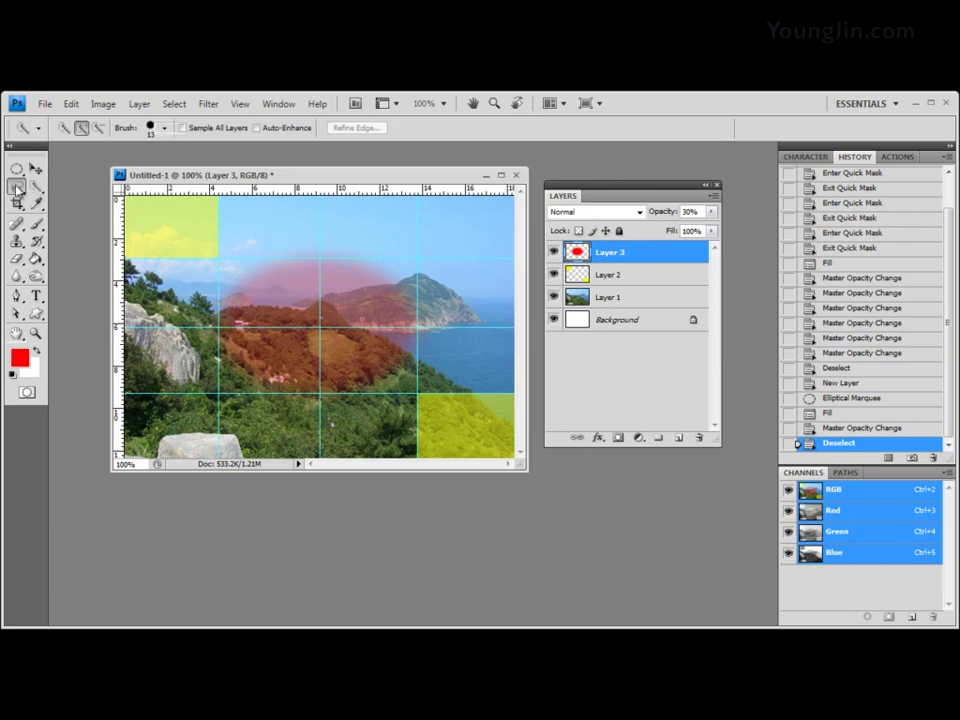
left_click(17, 187)
left_click(36, 186)
left_click(17, 188)
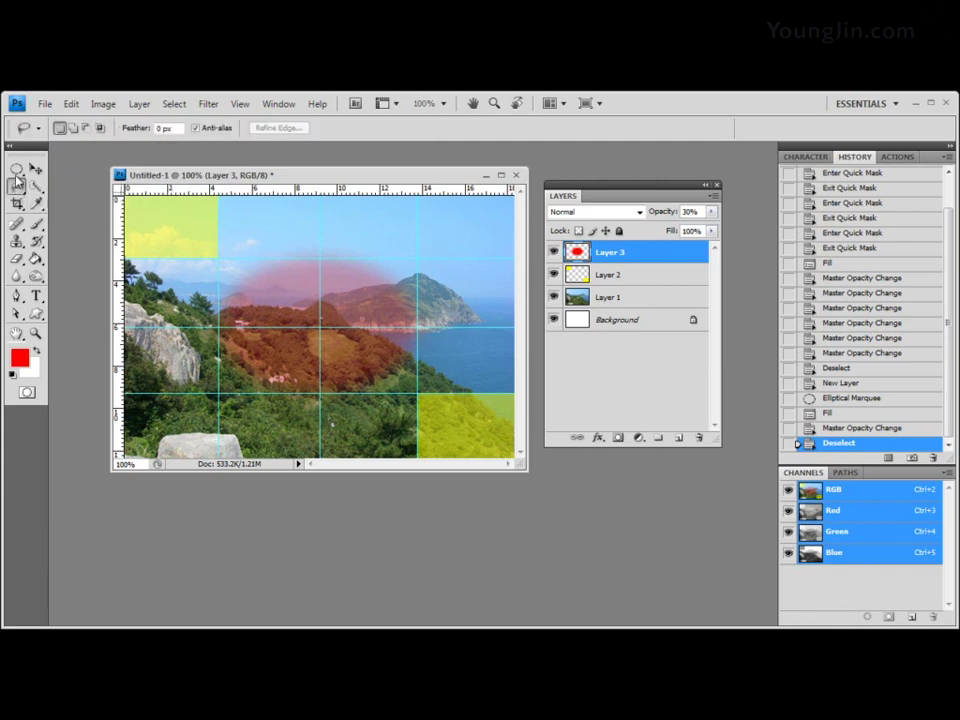
left_click(36, 186)
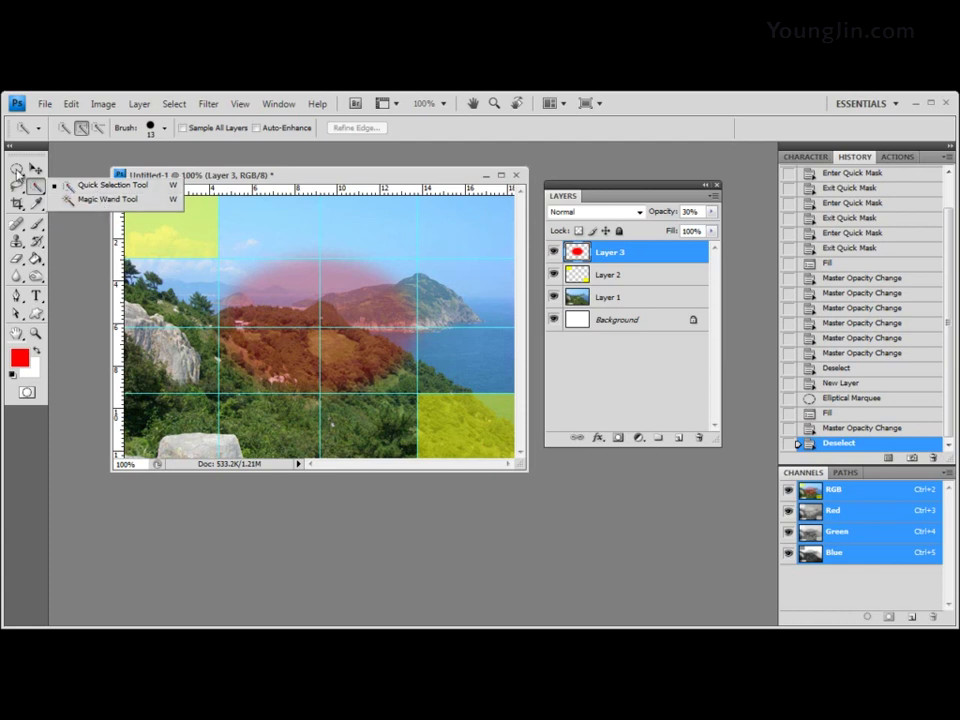
left_click(78, 200)
key("F7")
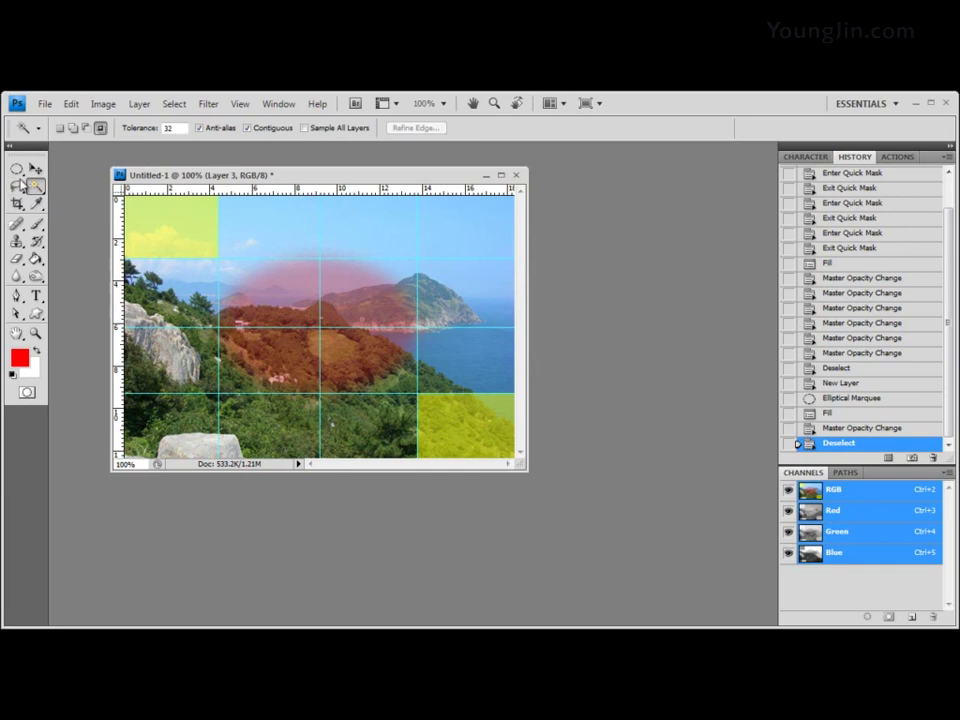
left_click(19, 172)
right_click(20, 174)
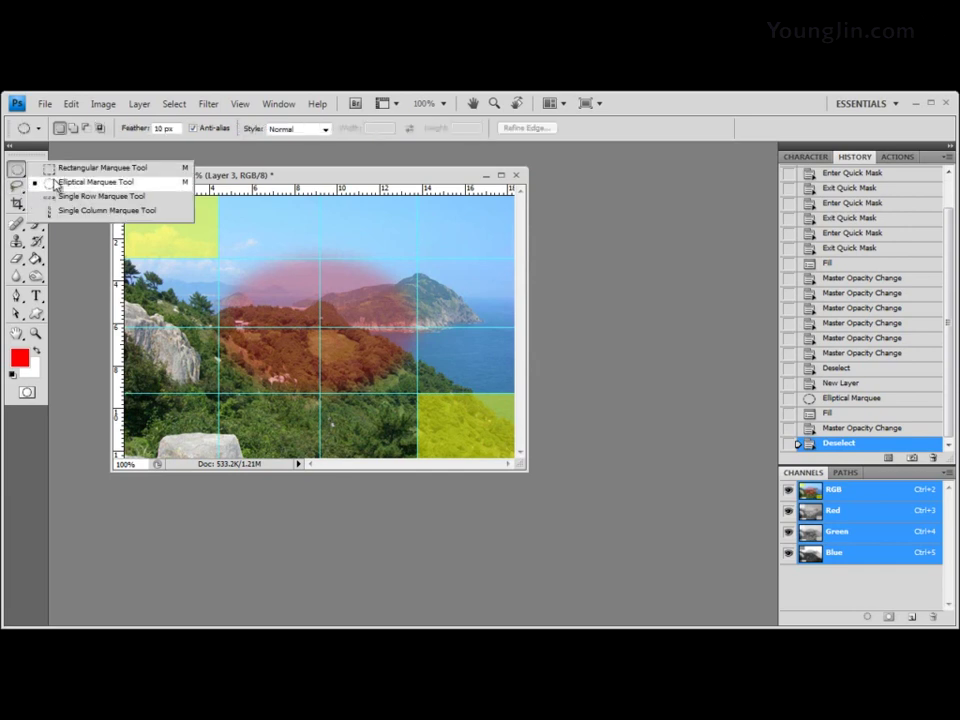
left_click(55, 183)
key("F7")
left_click(17, 187)
right_click(17, 187)
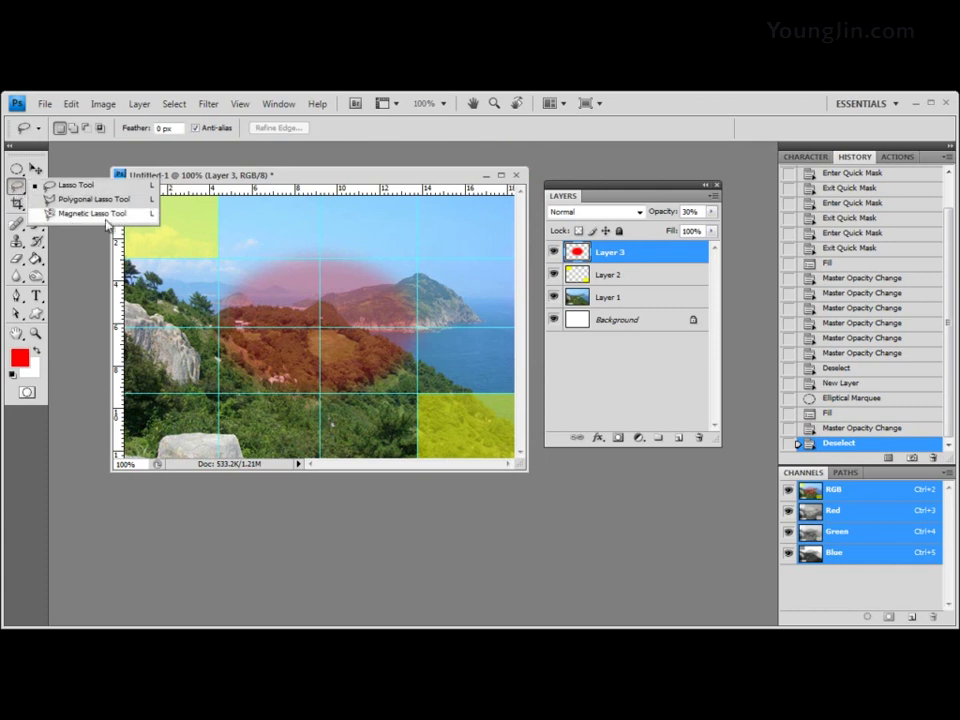
left_click(17, 169)
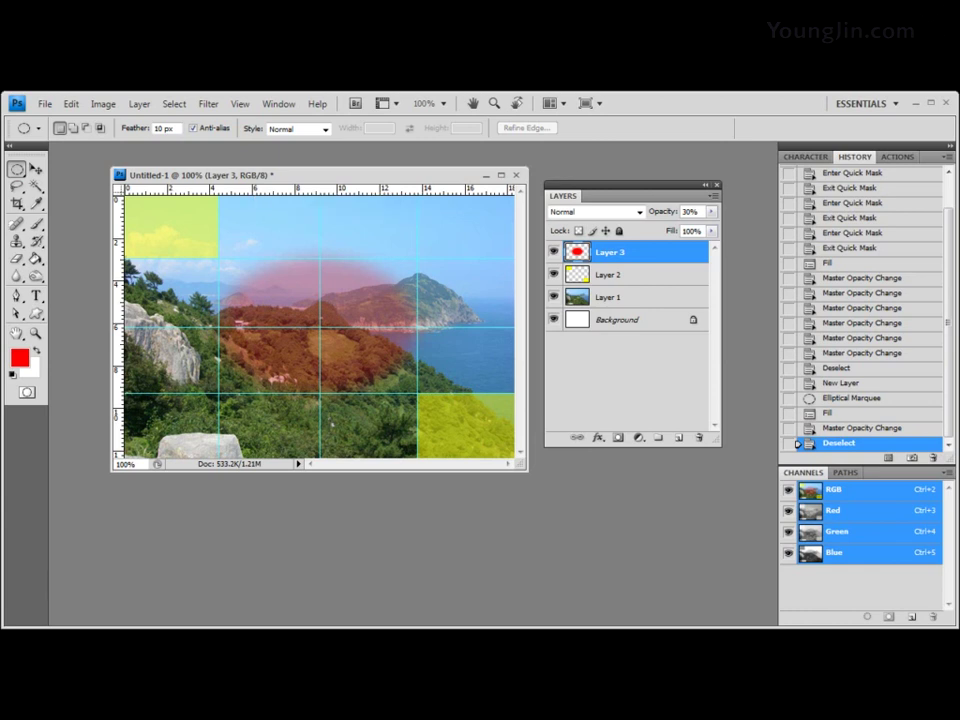
Save the layered document in Photoshop format as 챕터-2.psd in the 내 사진 folder, with Maximize compatibility on
left_click(45, 103)
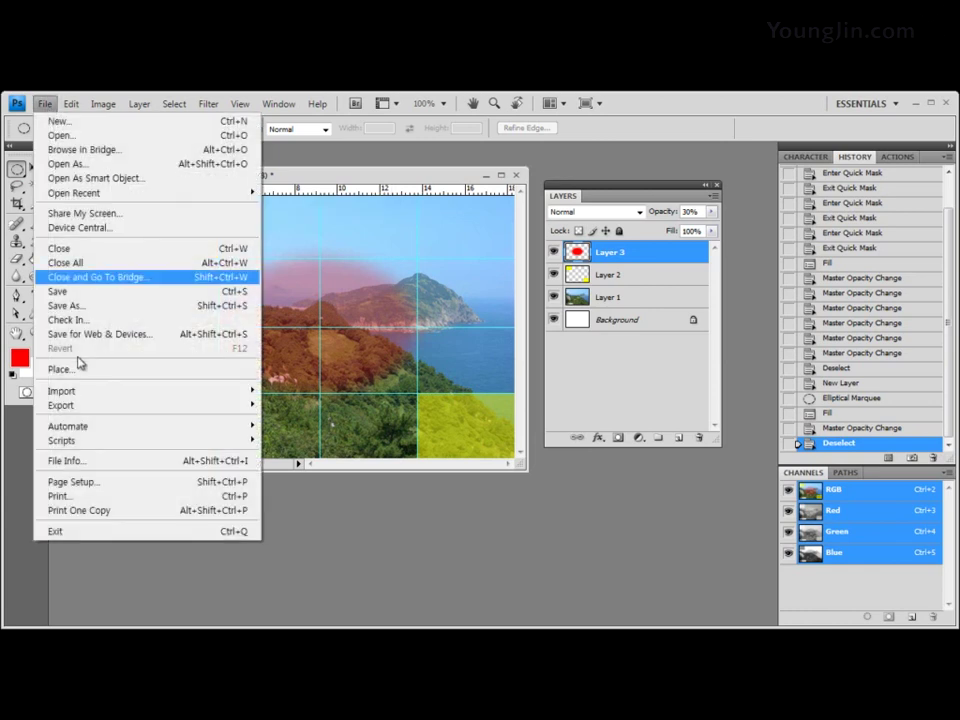
left_click(91, 296)
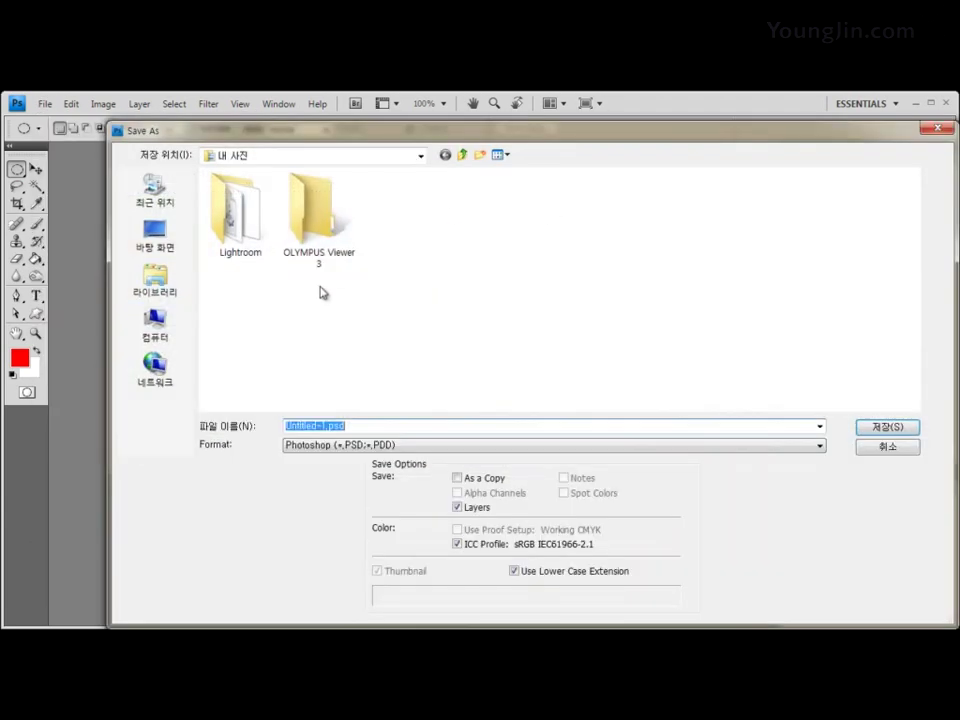
left_click_drag(318, 425, 166, 428)
type("챕터")
key("Right")
key("Delete")
type("2")
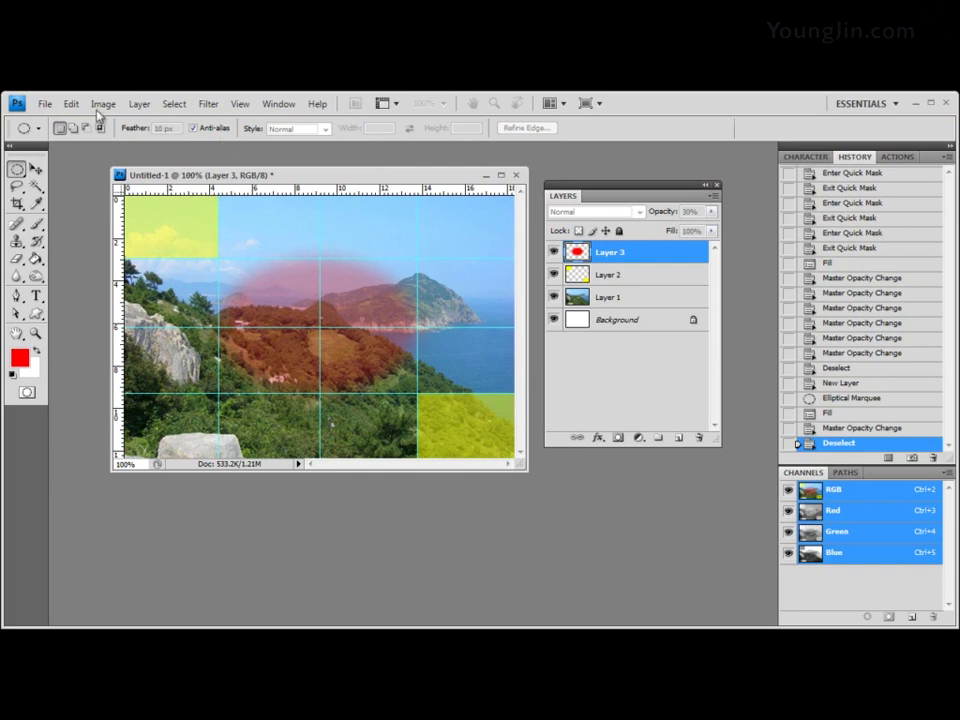
left_click(45, 103)
left_click(410, 177)
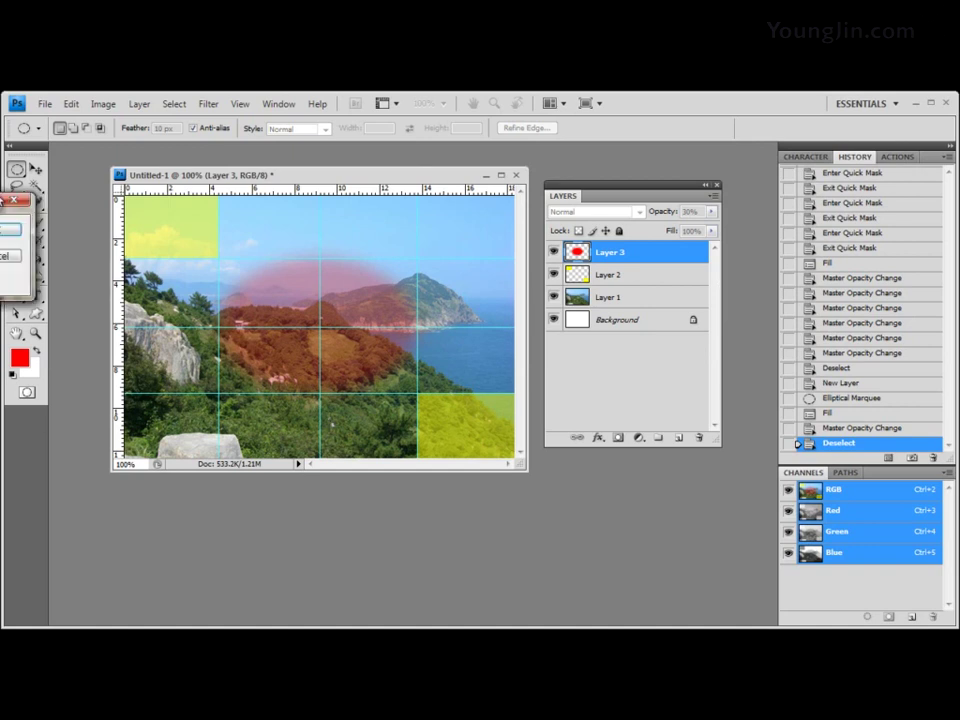
key("Return")
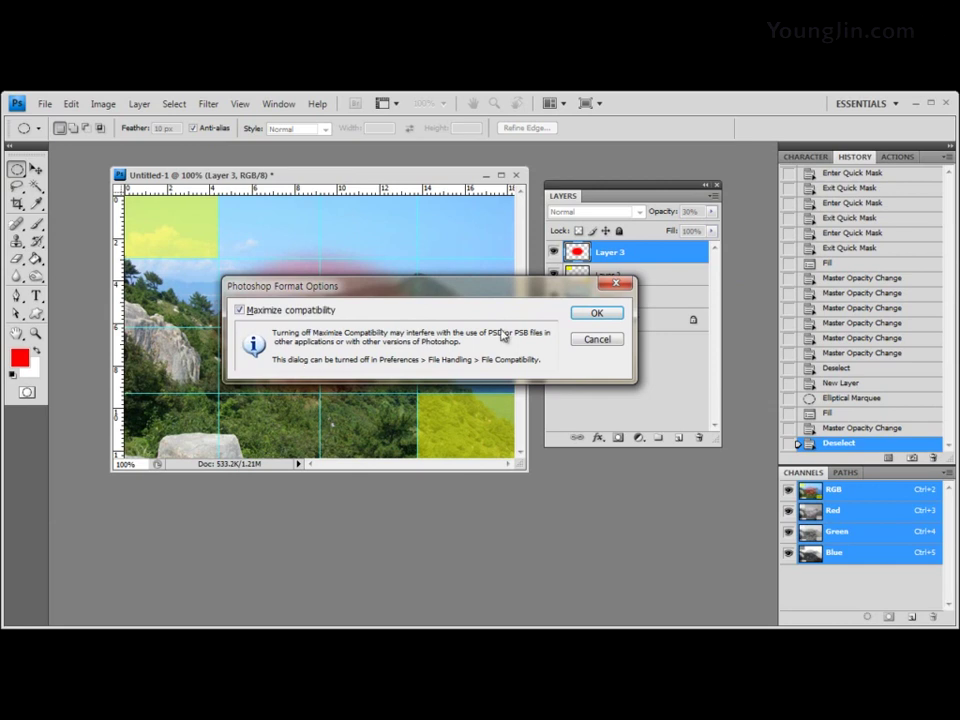
left_click(597, 314)
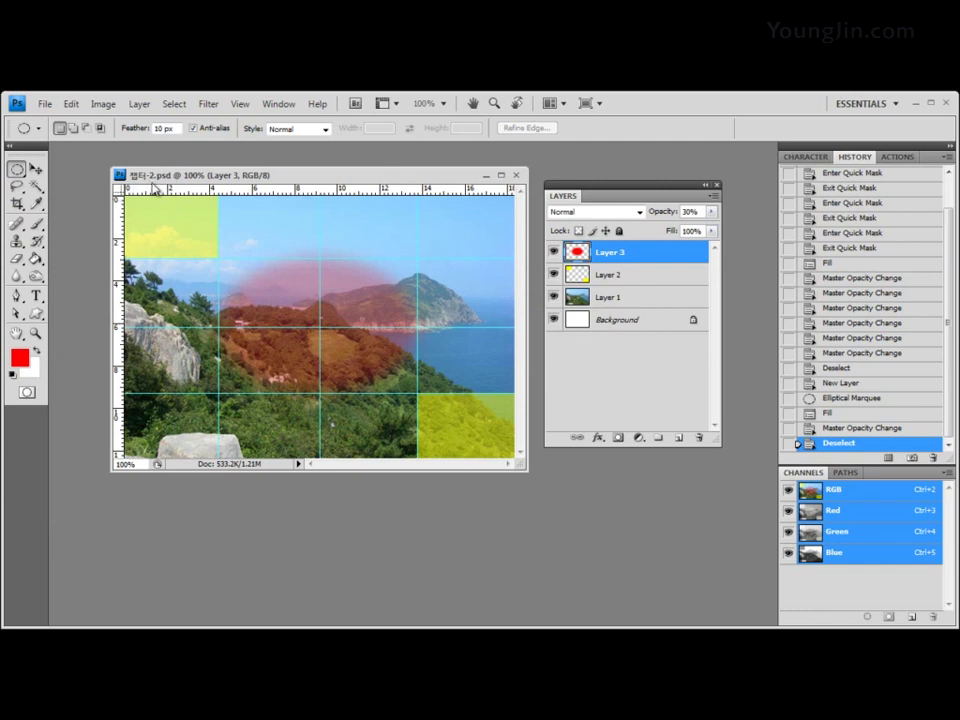
left_click(46, 105)
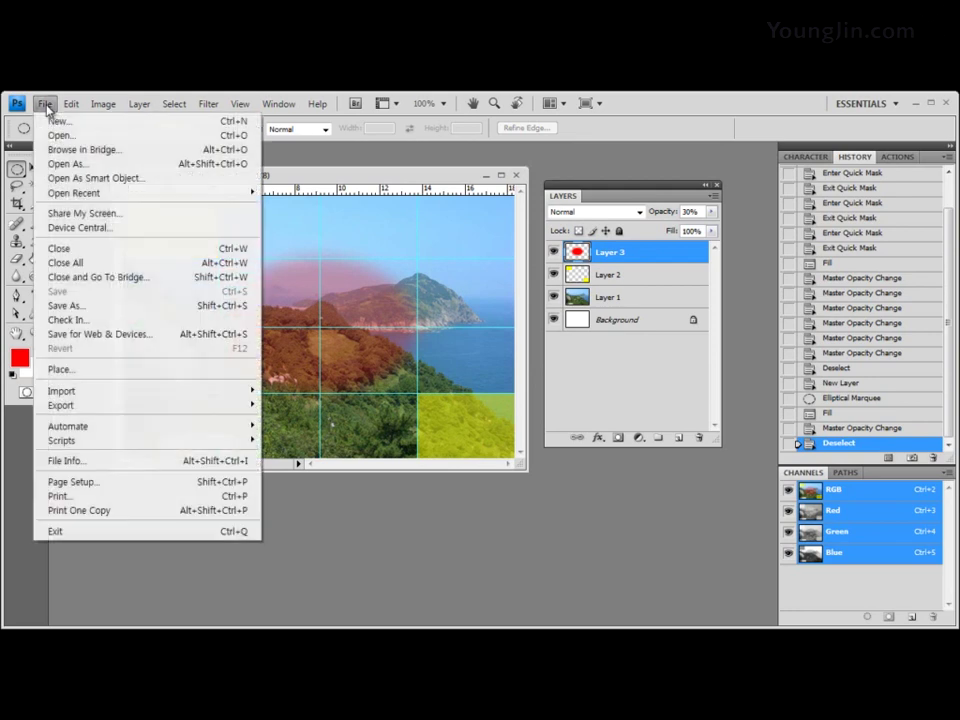
left_click(75, 309)
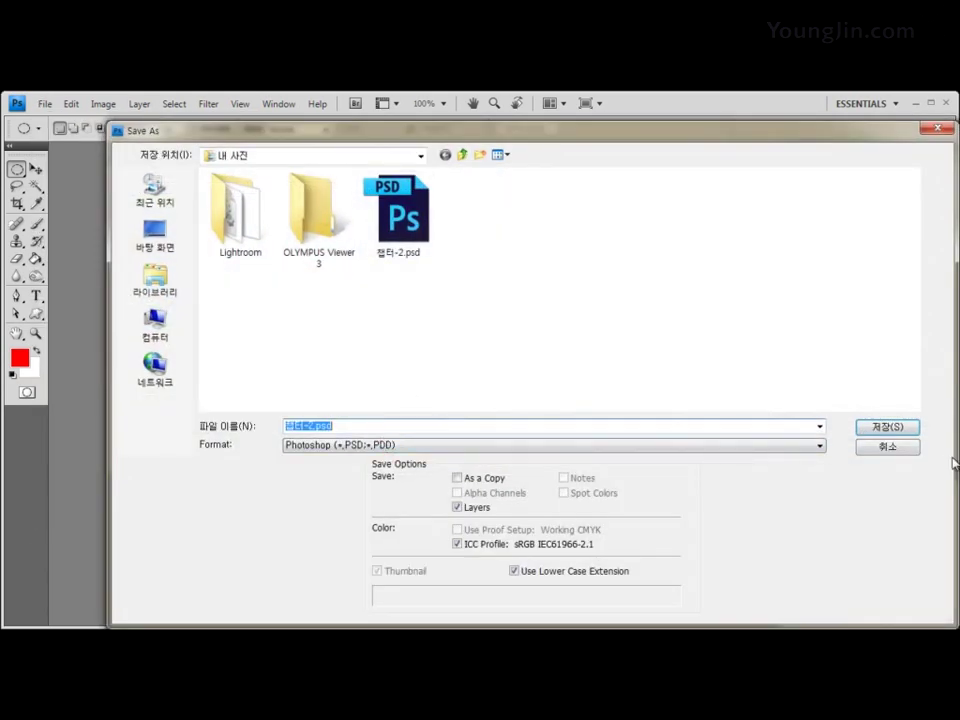
left_click(713, 298)
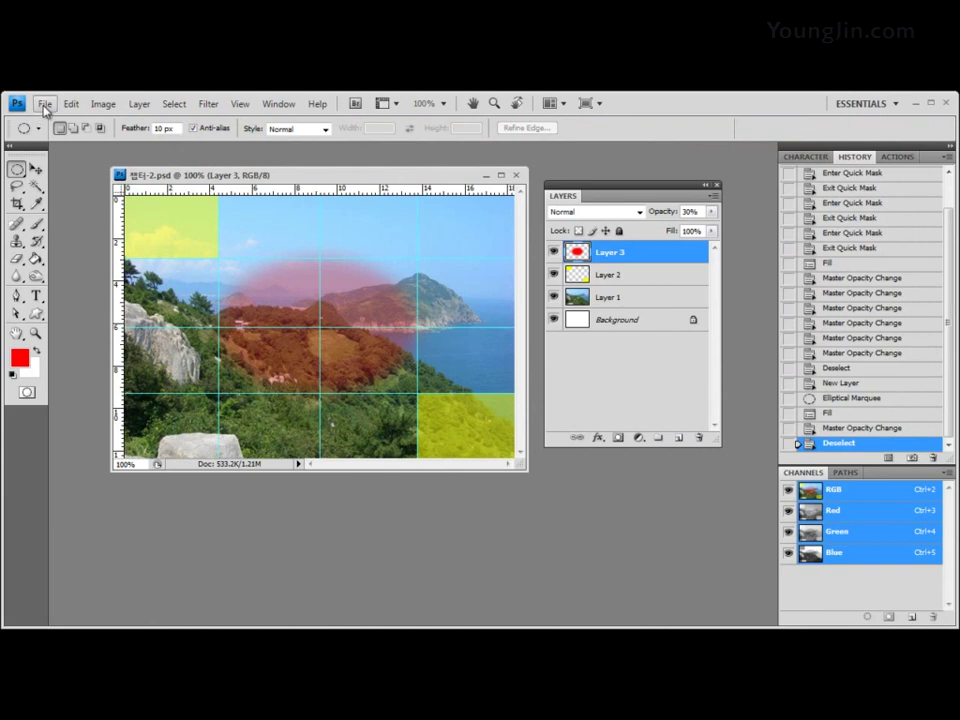
left_click(45, 105)
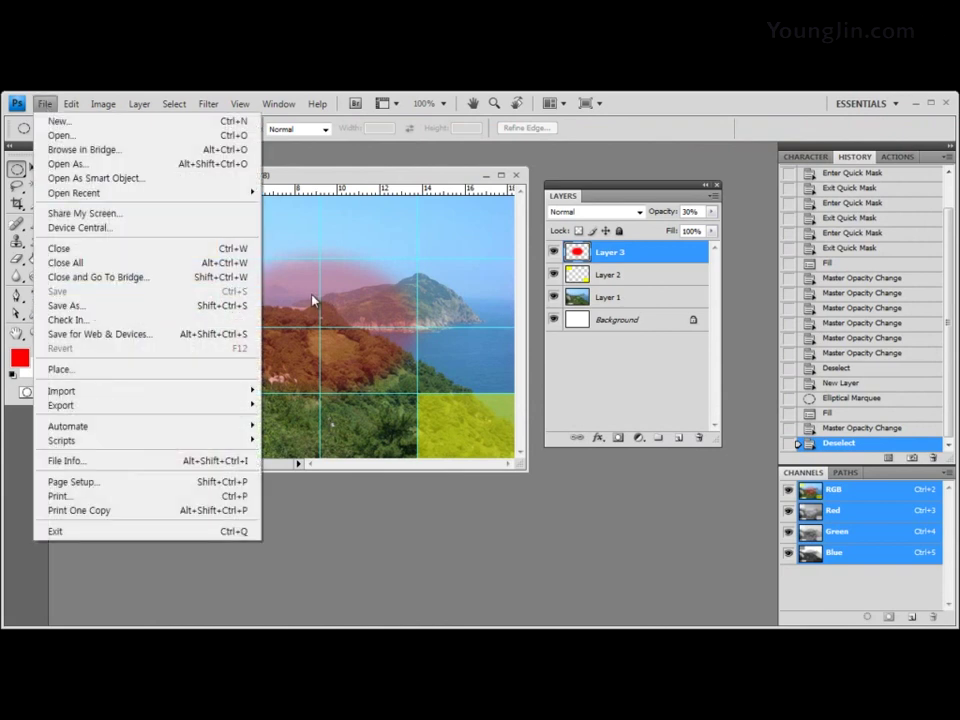
left_click(327, 180)
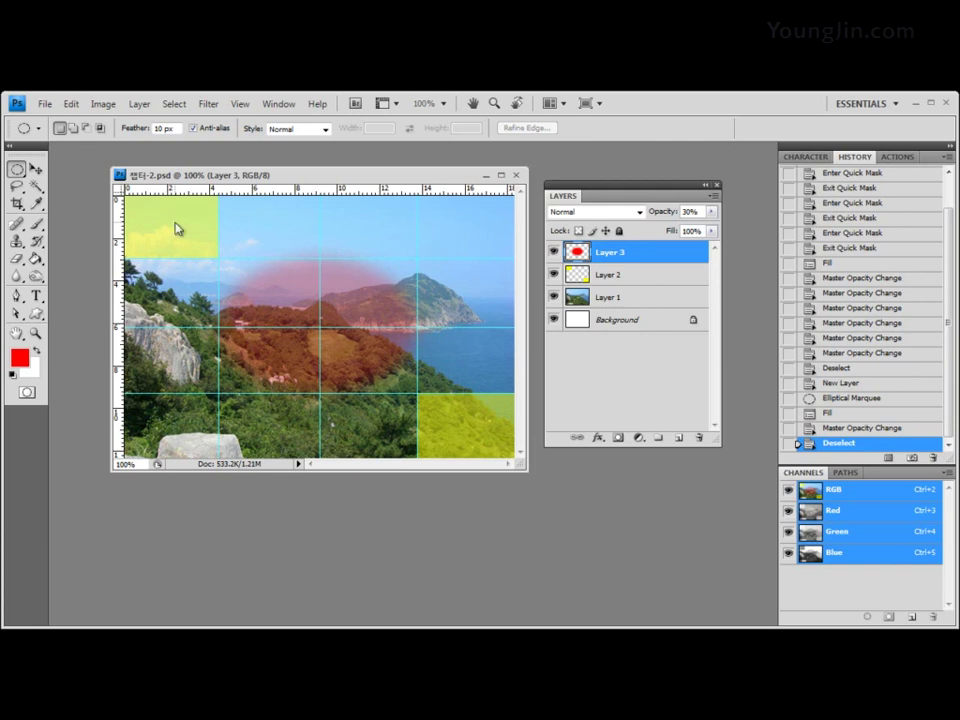
Look over the source photos in the Chapter01 folder in the file explorer, and close the 챕터-2.psd document
key("alt+Tab")
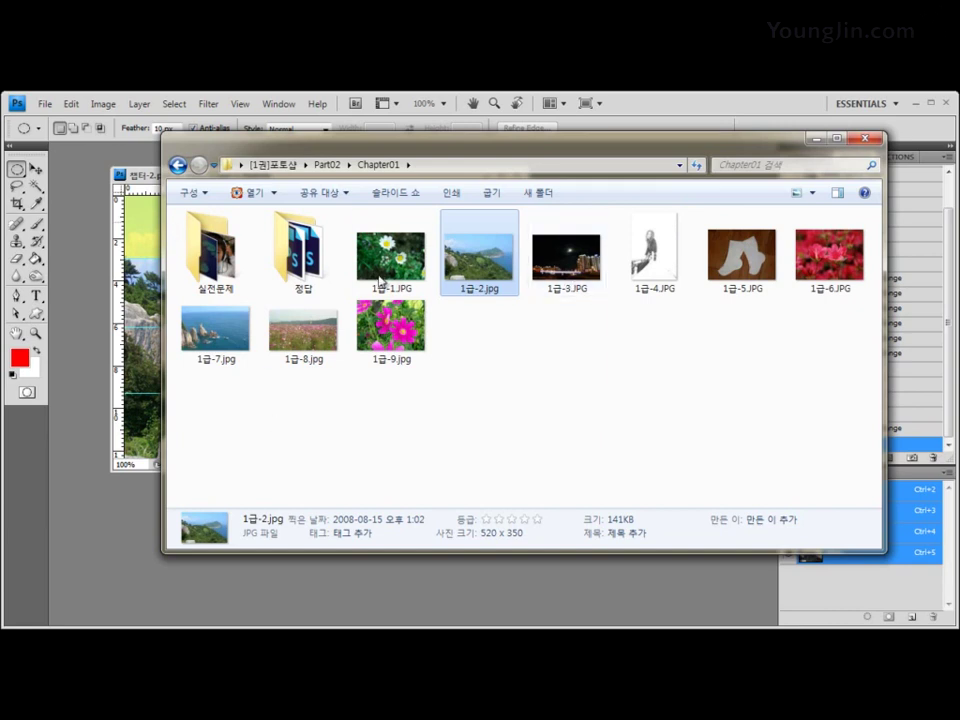
left_click(596, 268)
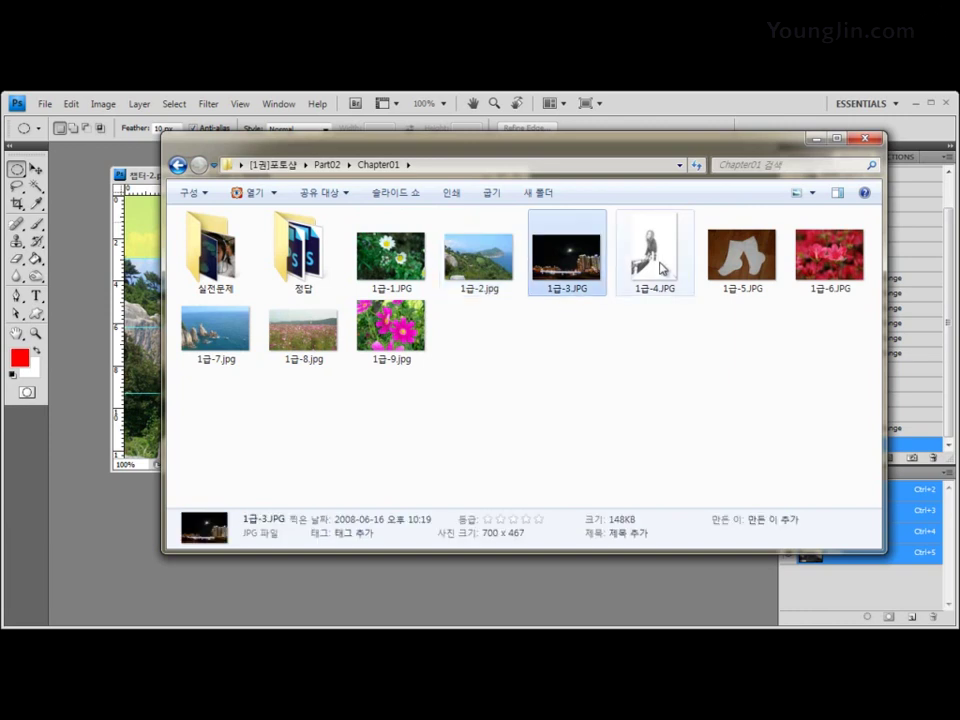
left_click(648, 252)
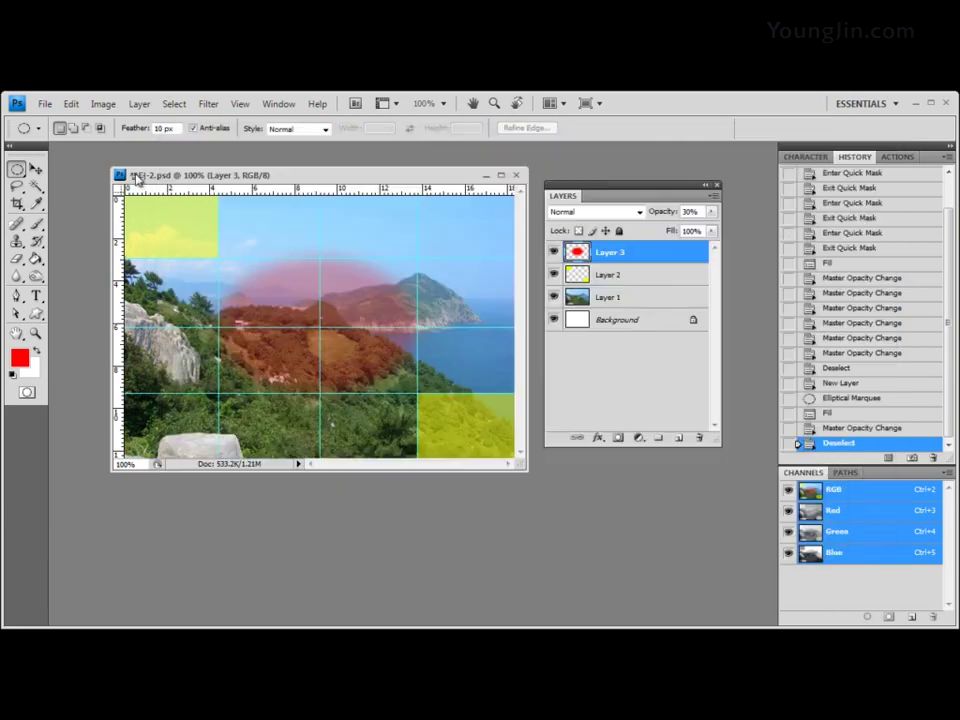
left_click(475, 165)
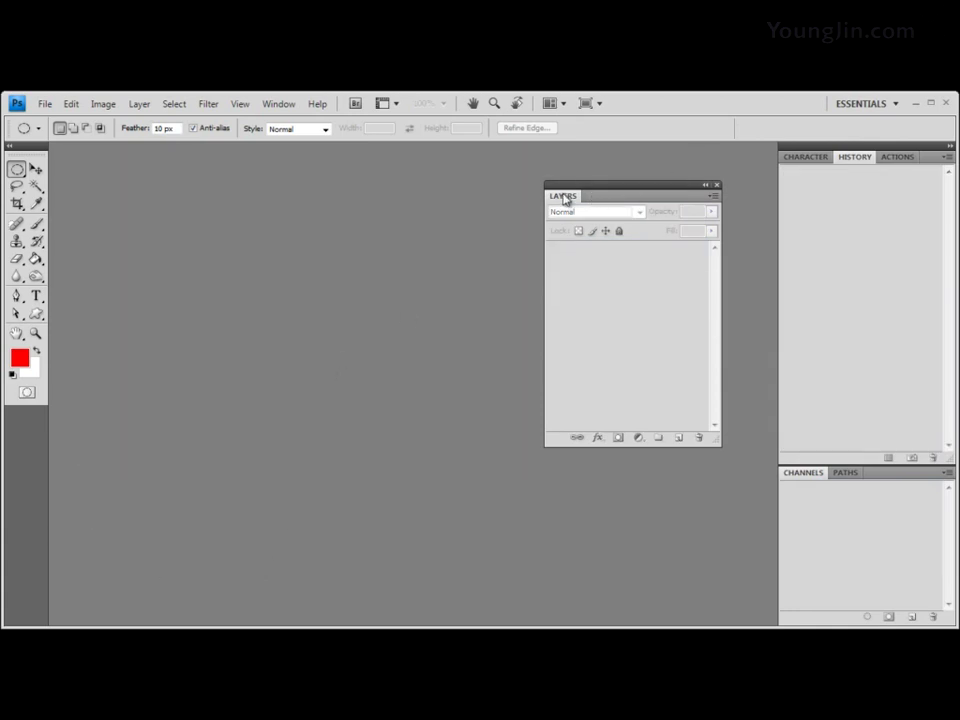
Dock the Layers panel with Channels and Paths, and open 1급-2.jpg, 1급-3.JPG and 1급-4.JPG from the Chapter01 folder
left_click_drag(566, 197, 827, 484)
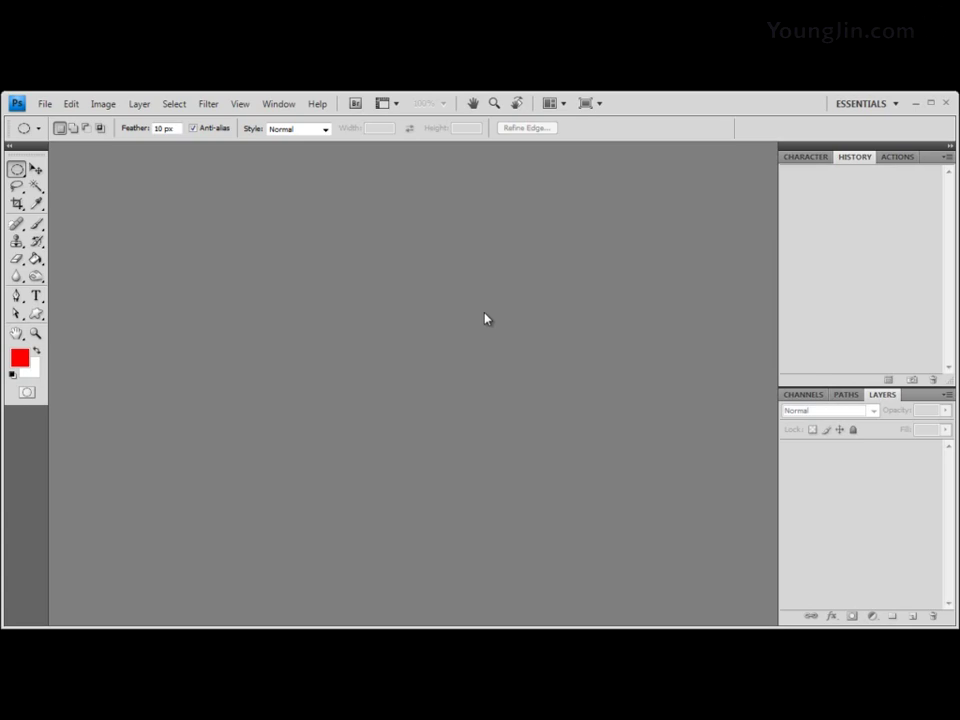
key("alt+Tab")
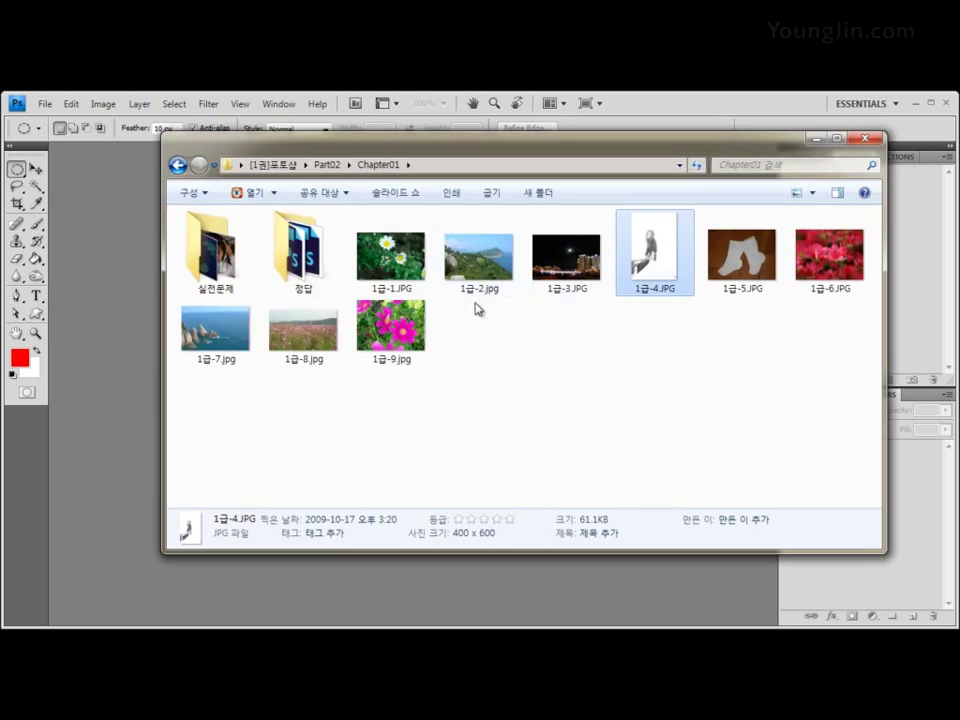
left_click_drag(474, 302, 88, 307)
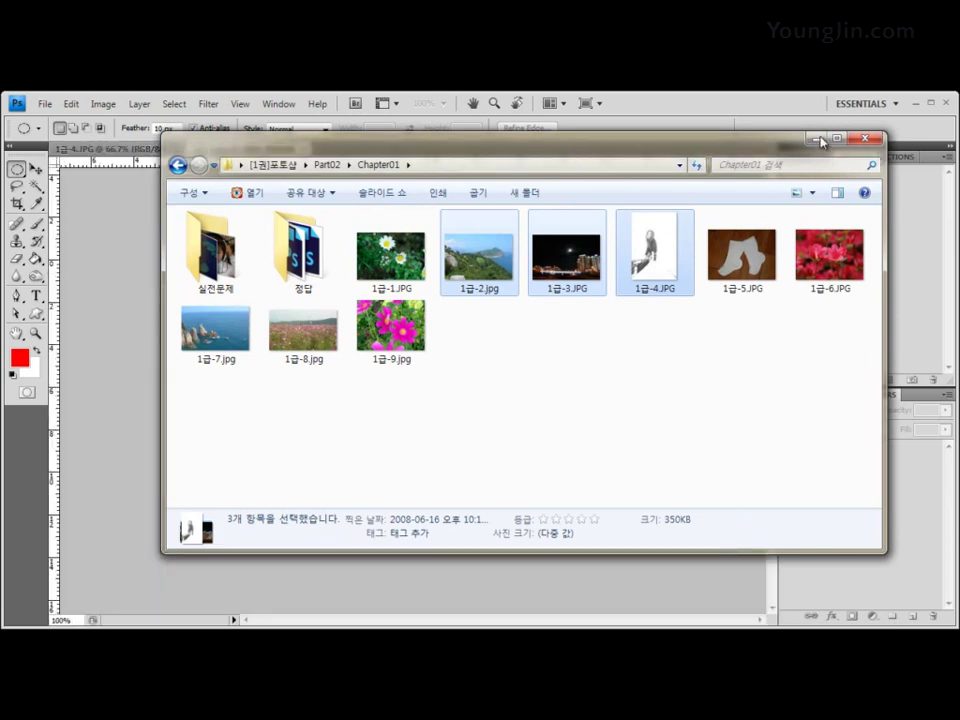
left_click(800, 108)
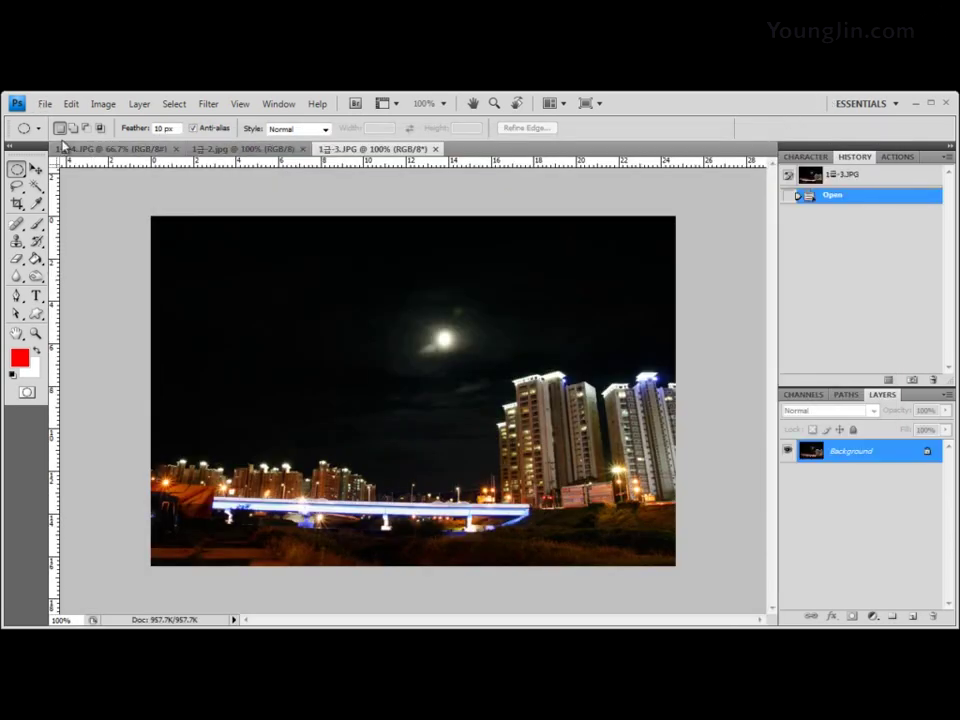
Create a new blank document 700 pixels wide and 500 pixels high
left_click(46, 105)
left_click(62, 121)
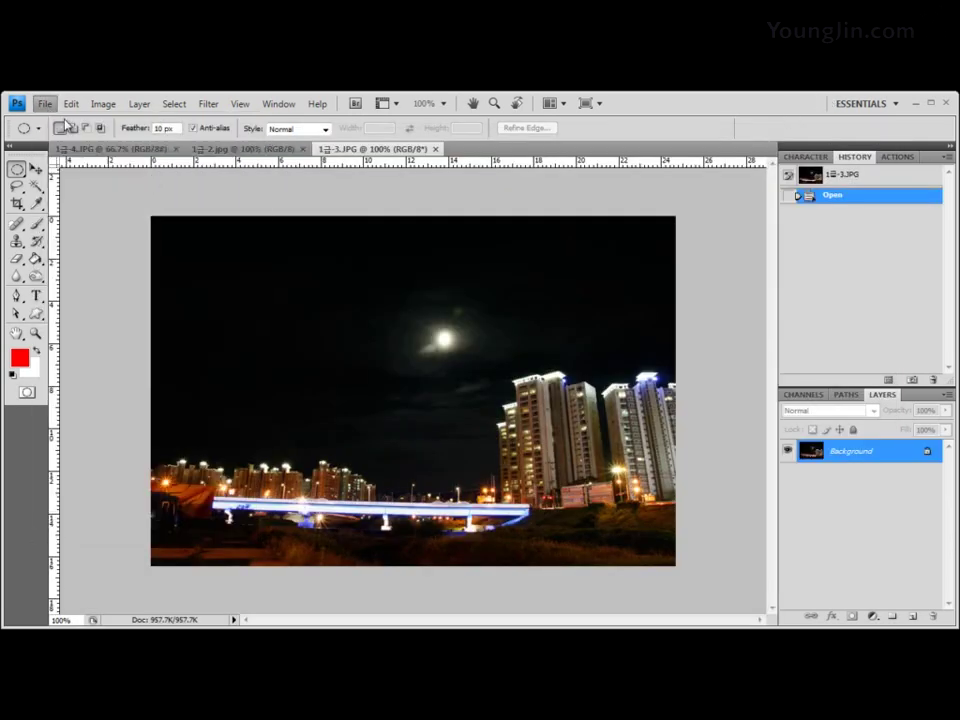
double_click(431, 322)
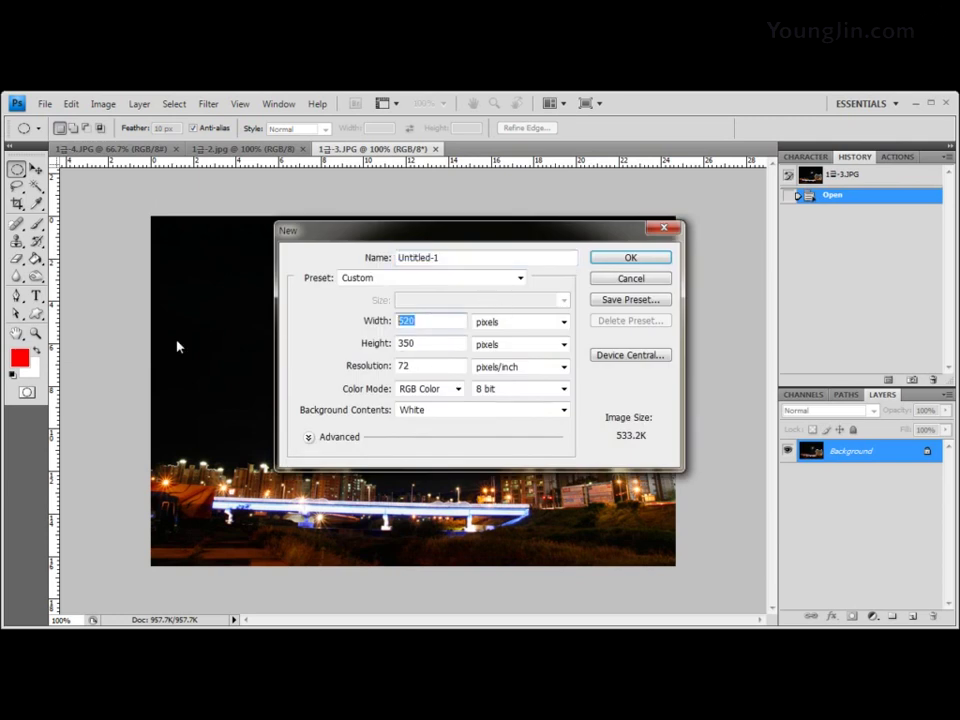
type("700")
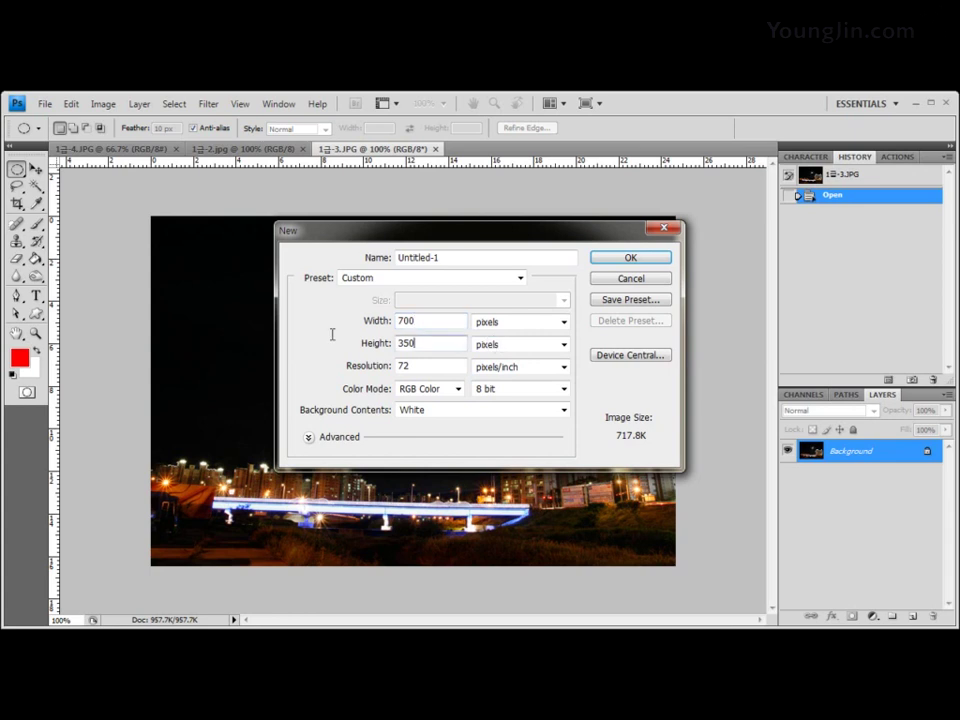
double_click(430, 343)
type("500")
left_click(652, 259)
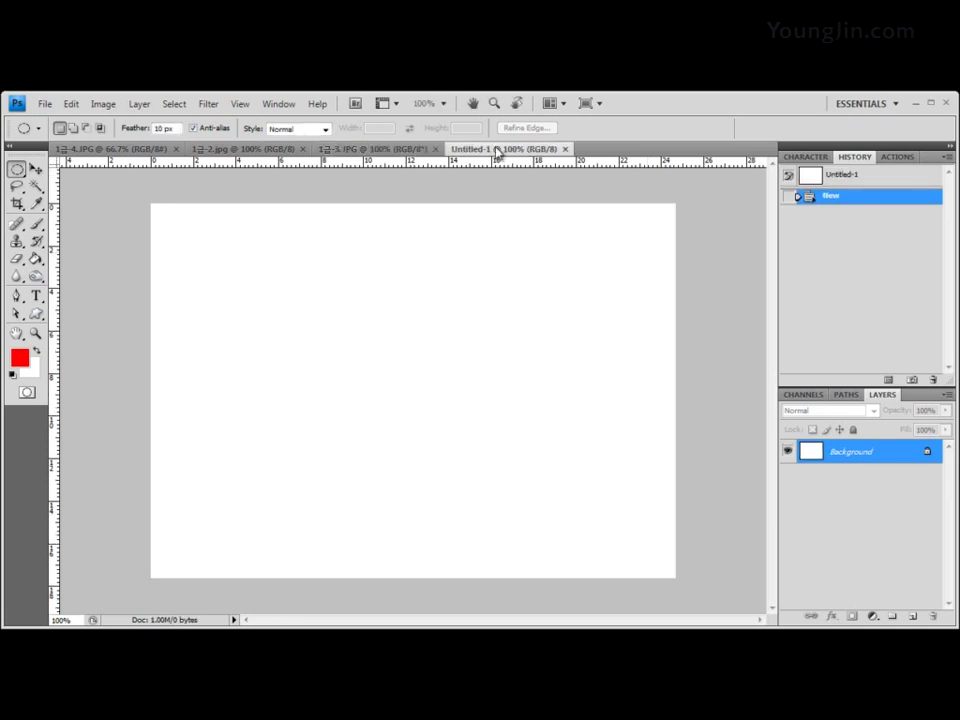
Float the new blank document in its own window and set its ruler units to pixels
left_click_drag(503, 148, 155, 205)
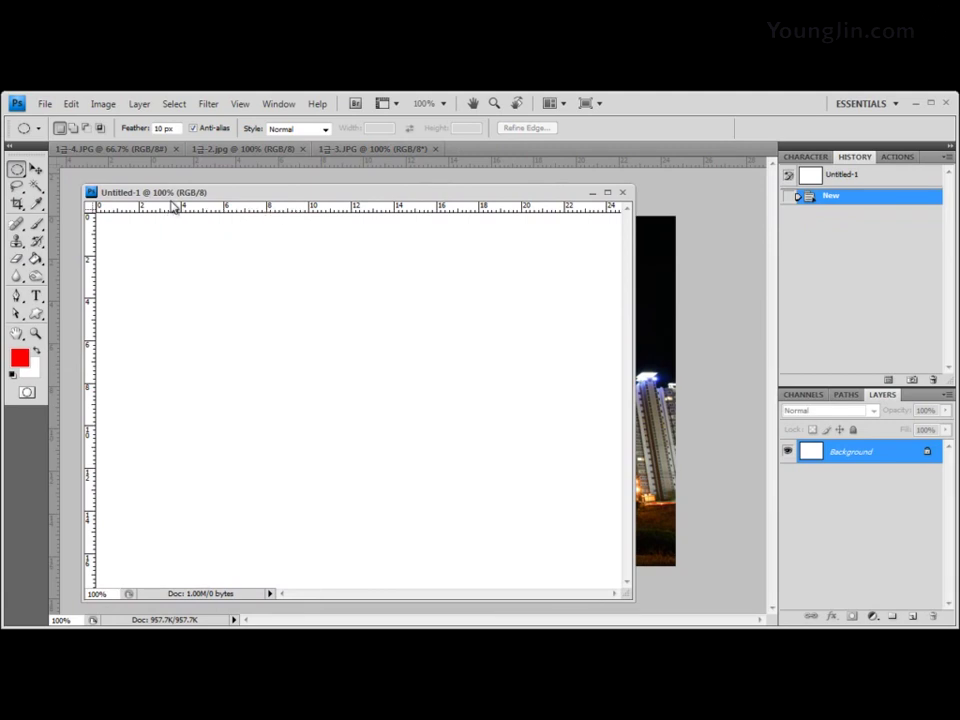
right_click(92, 238)
left_click(146, 245)
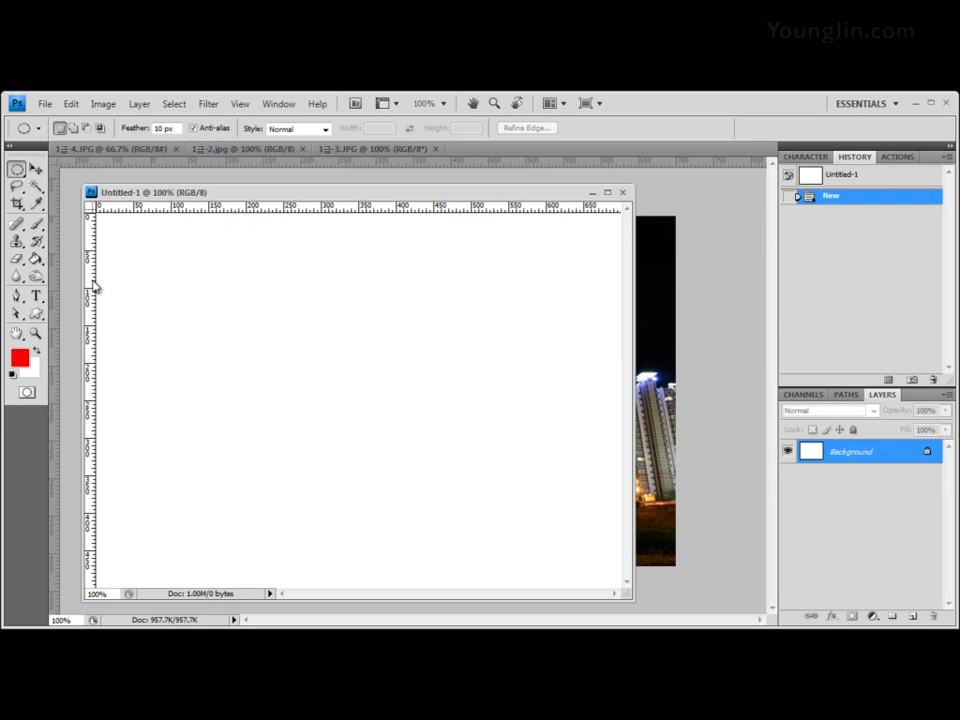
Float the 1급-2.jpg window, copy its landscape photo into the blank document with the Move tool, and place it near the canvas centre
left_click(35, 170)
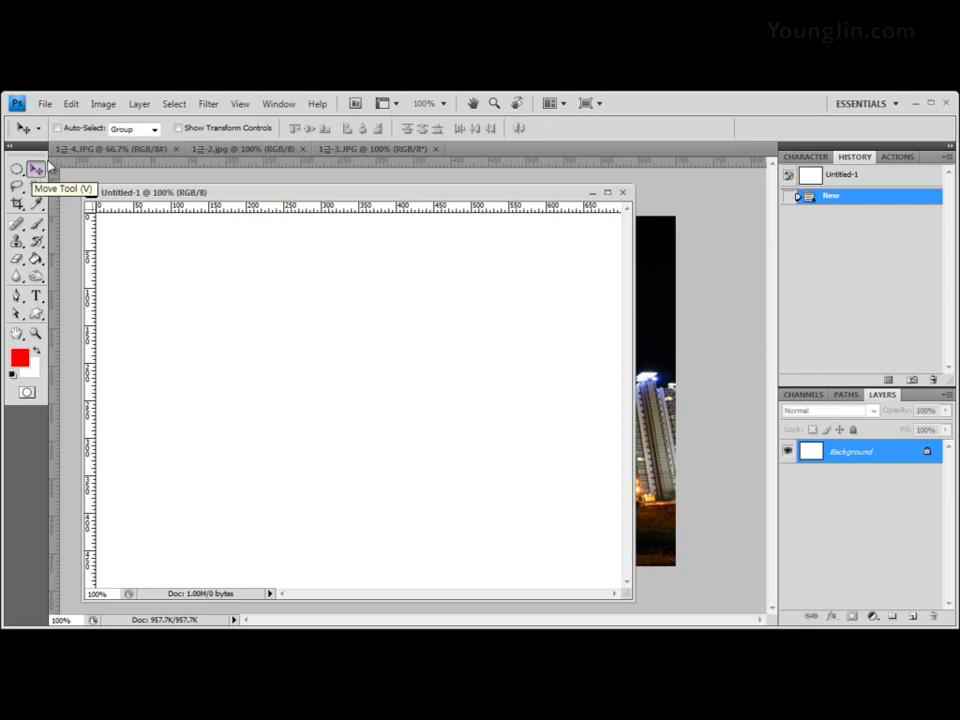
left_click_drag(260, 153, 490, 282)
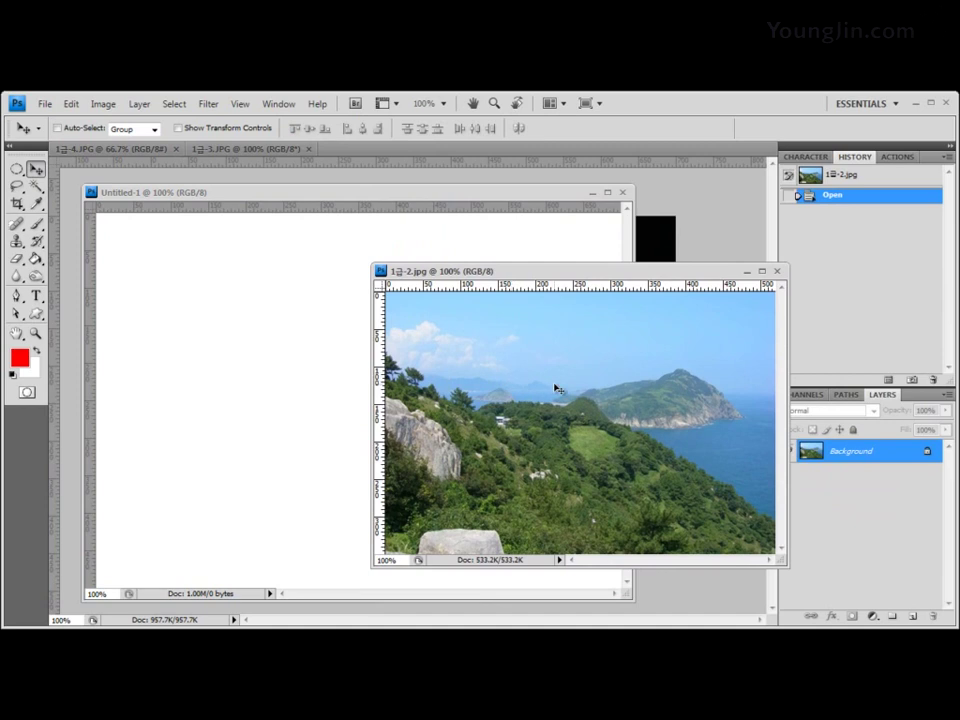
left_click_drag(557, 388, 330, 384)
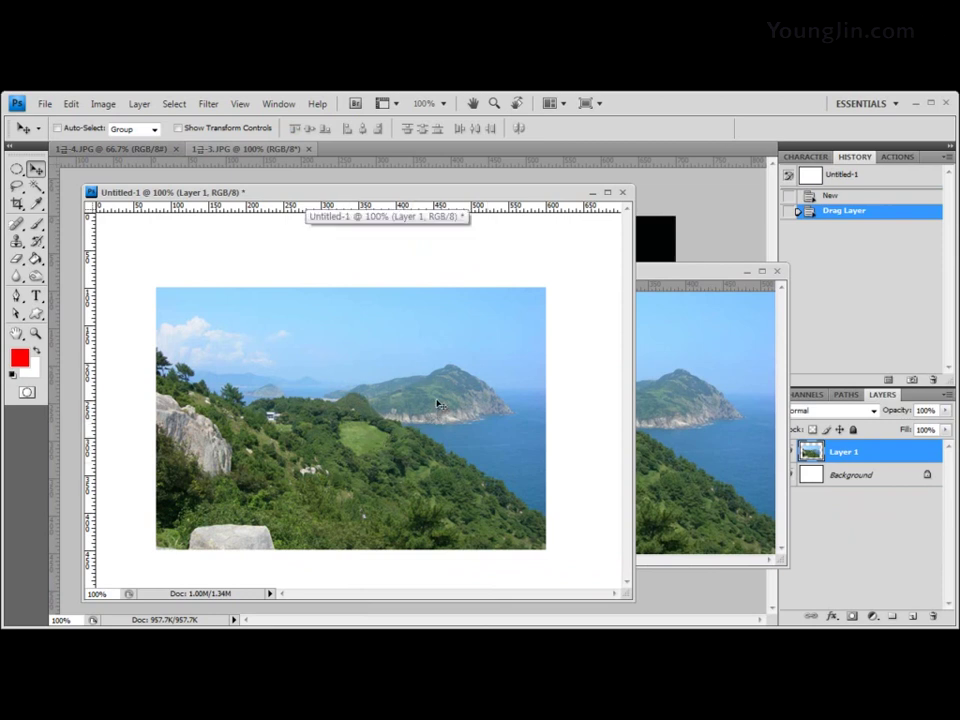
left_click_drag(407, 403, 420, 380)
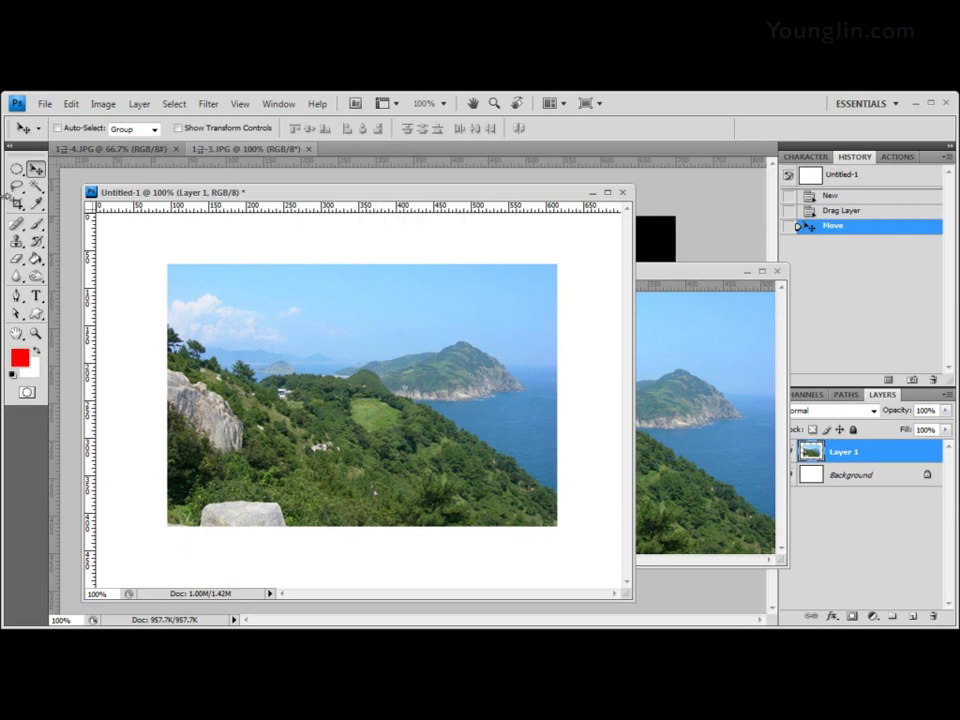
Start Free Transform on the landscape layer and look over the available transform variants, from Scale and Rotate to Flip Vertical
left_click(71, 103)
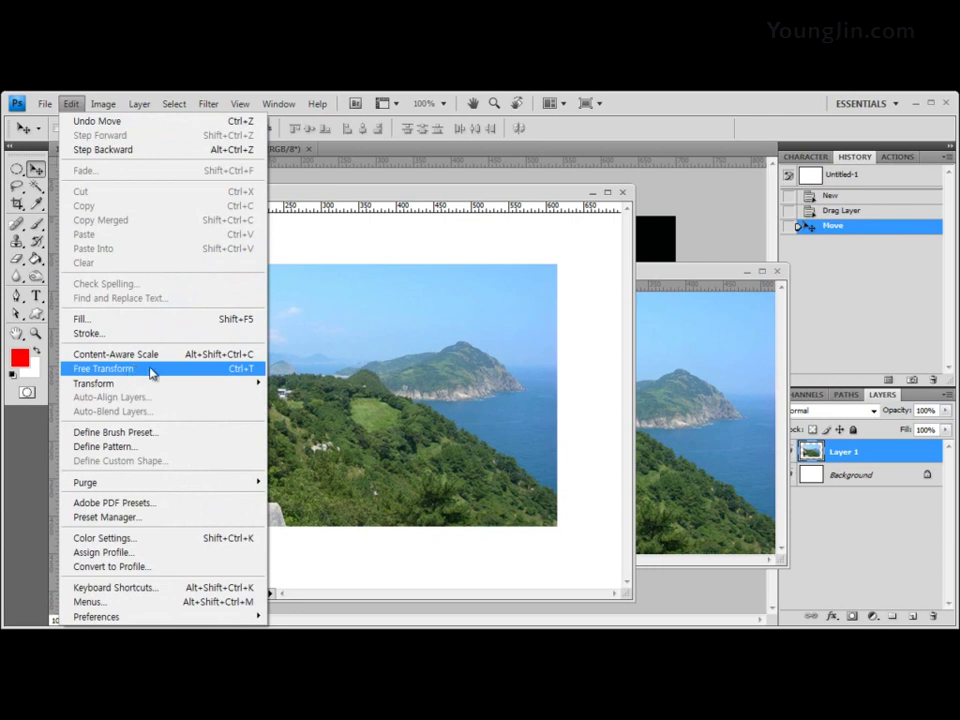
left_click(260, 369)
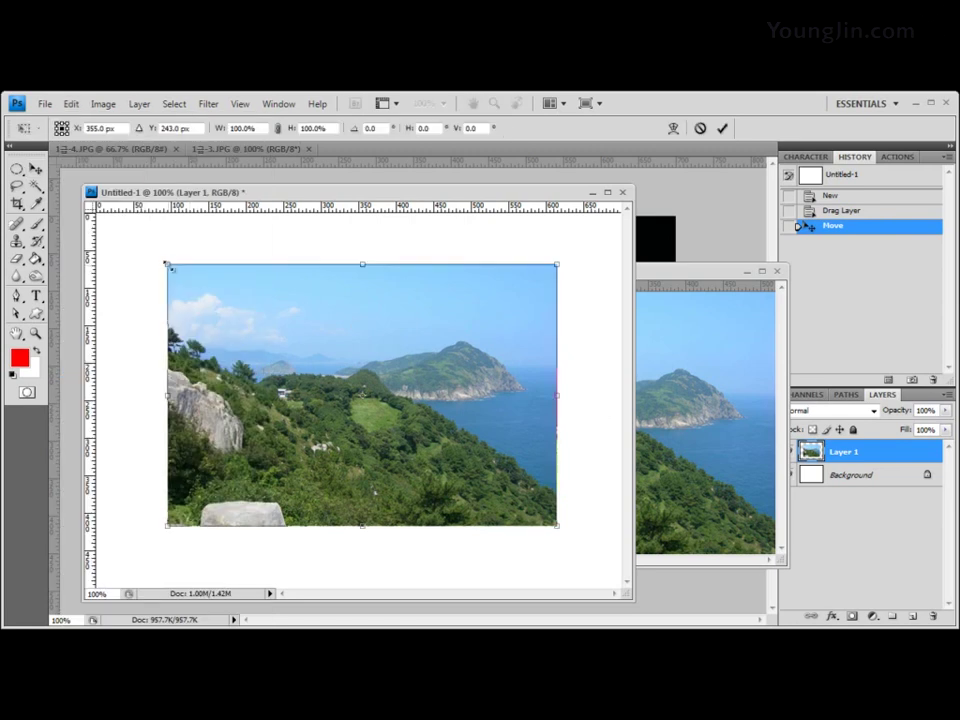
left_click(72, 104)
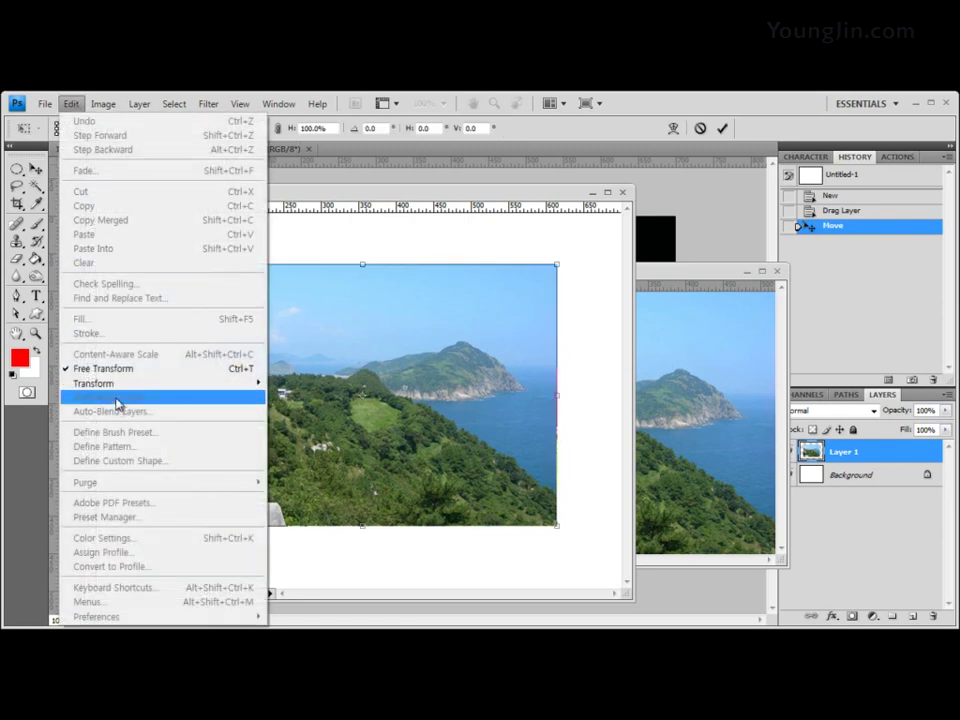
mouse_move(118, 388)
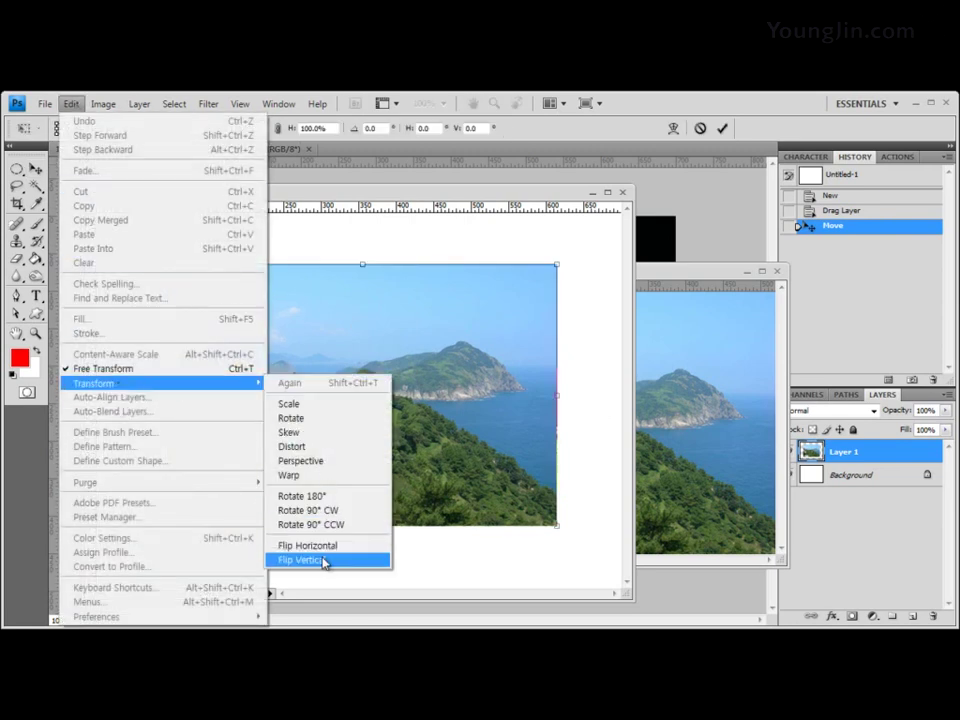
left_click(403, 282)
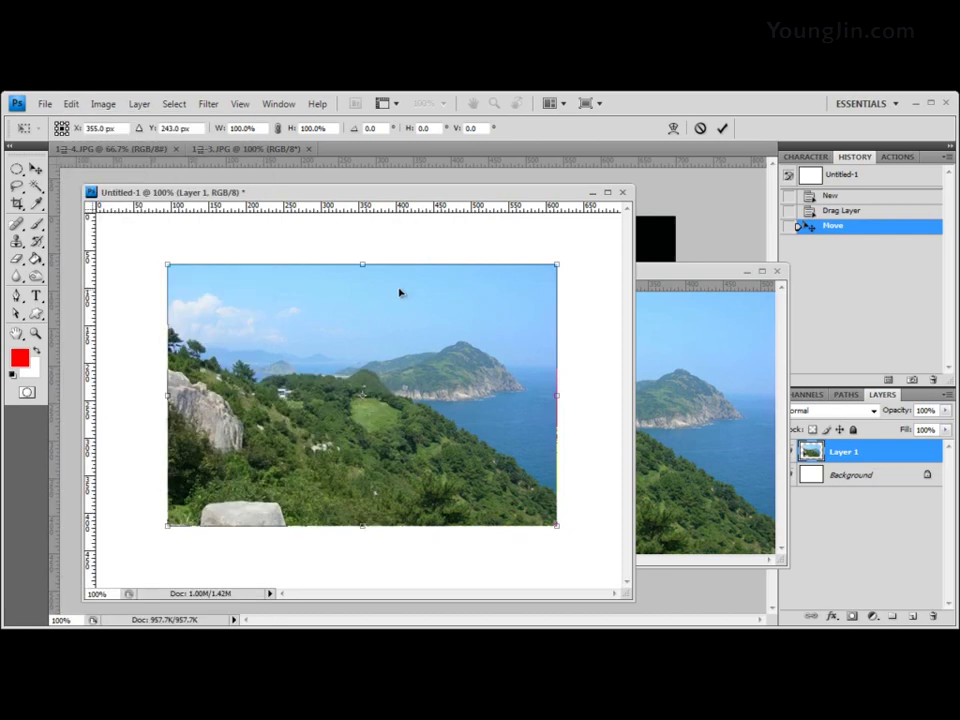
right_click(358, 289)
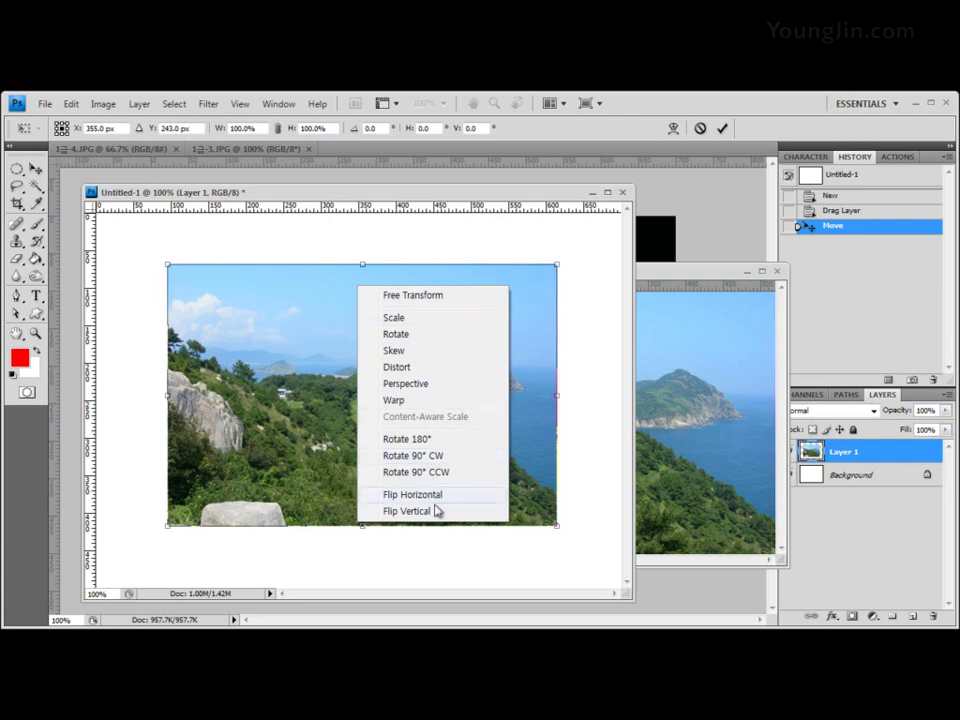
left_click(69, 103)
left_click(71, 103)
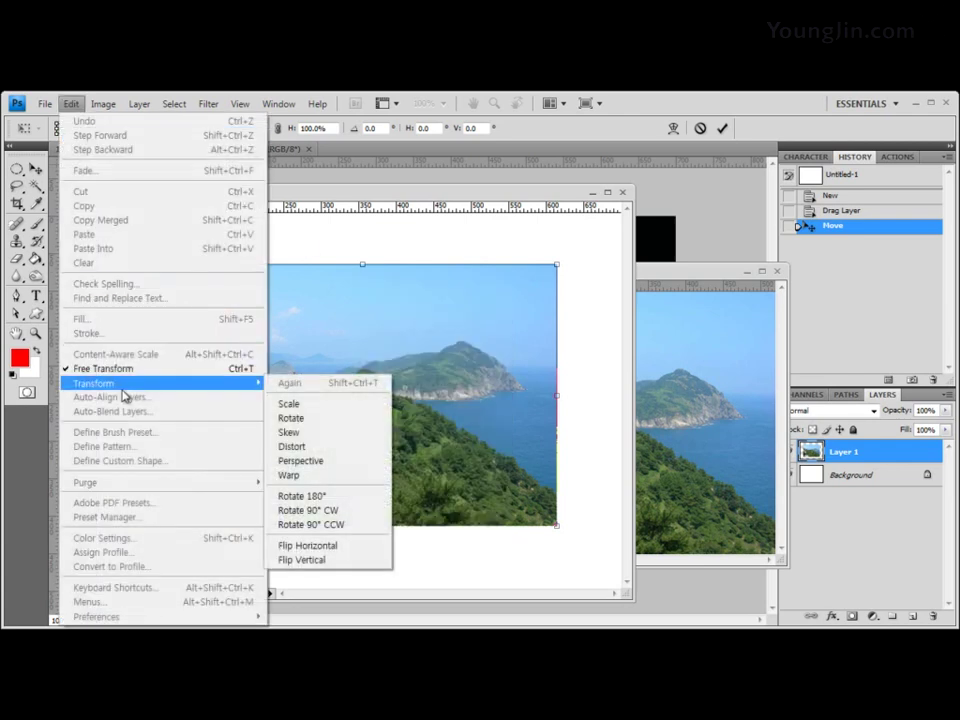
key("Escape")
right_click(405, 296)
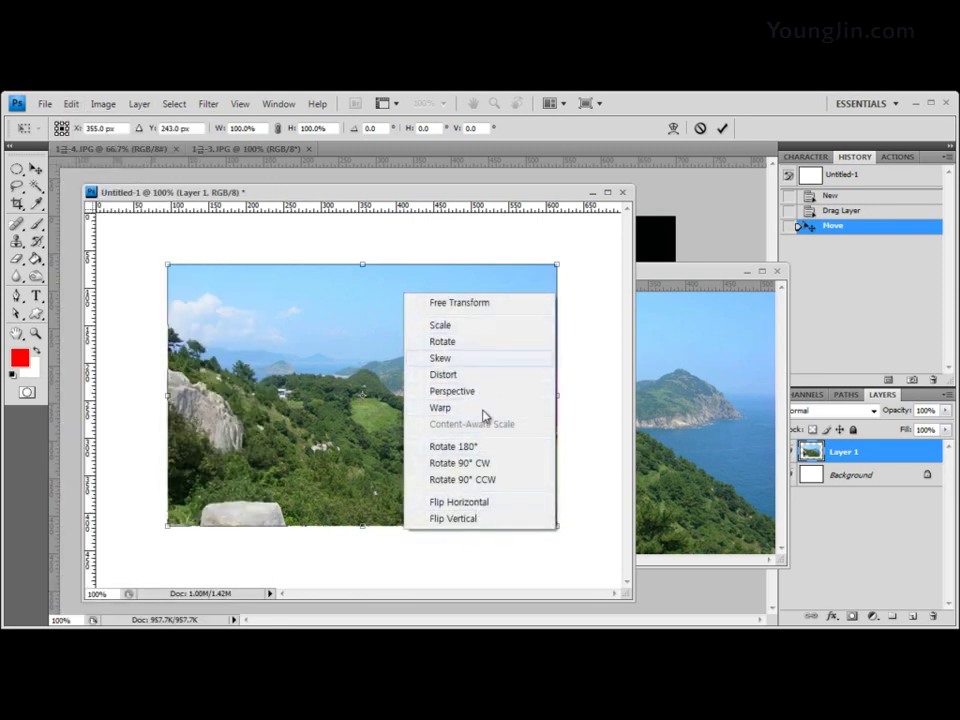
left_click(349, 340)
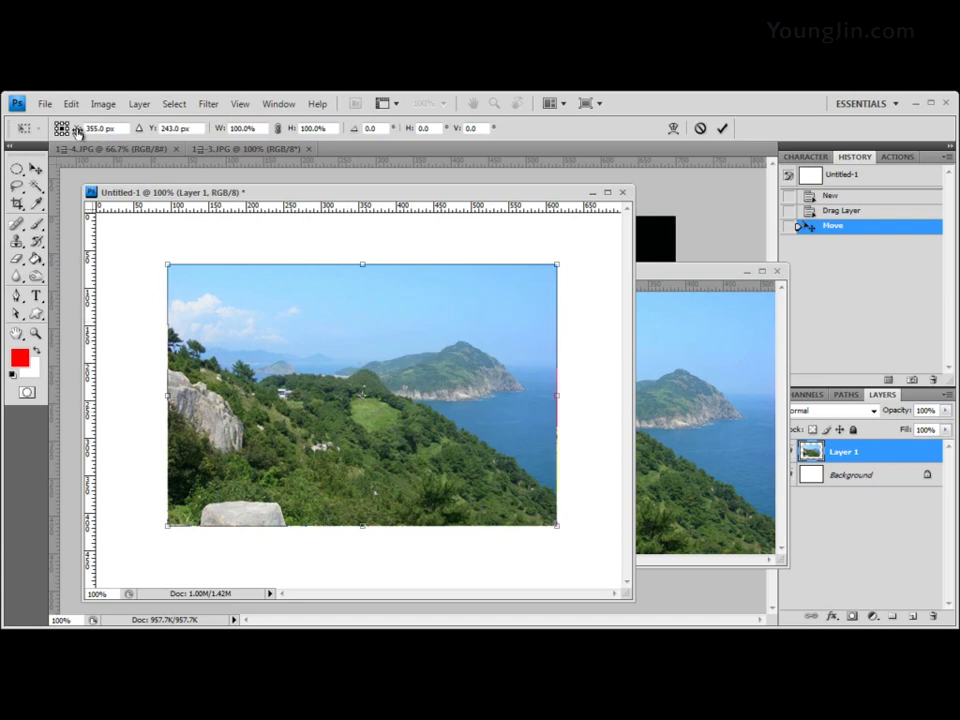
Stretch the landscape layer from its upper-left and lower-right corners until it fills the canvas, checking the snap setting in between
left_click_drag(166, 261, 97, 212)
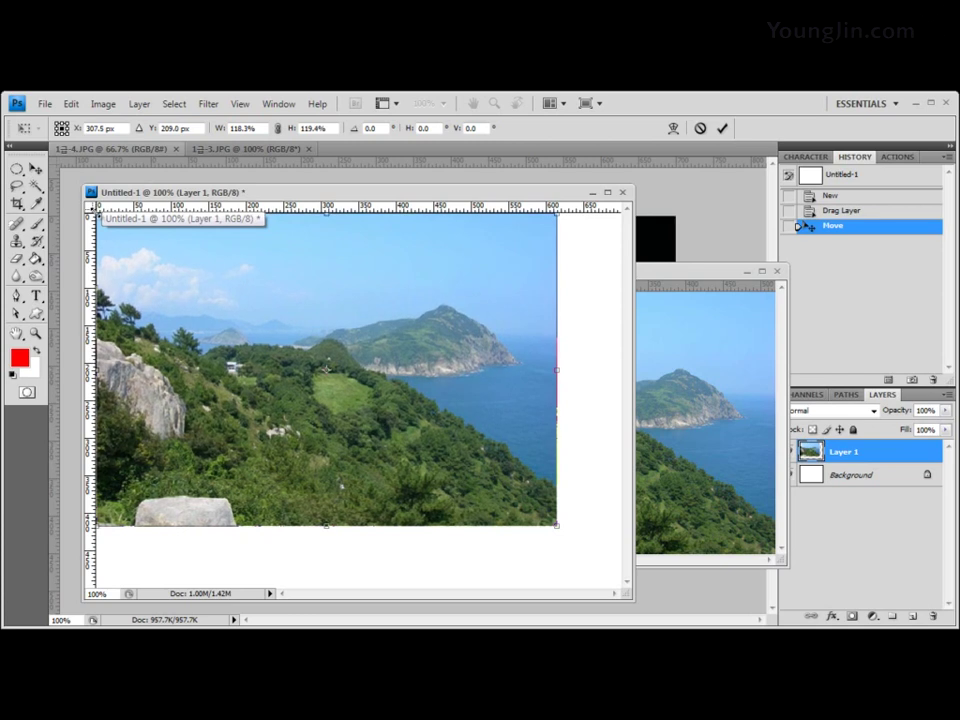
left_click(242, 104)
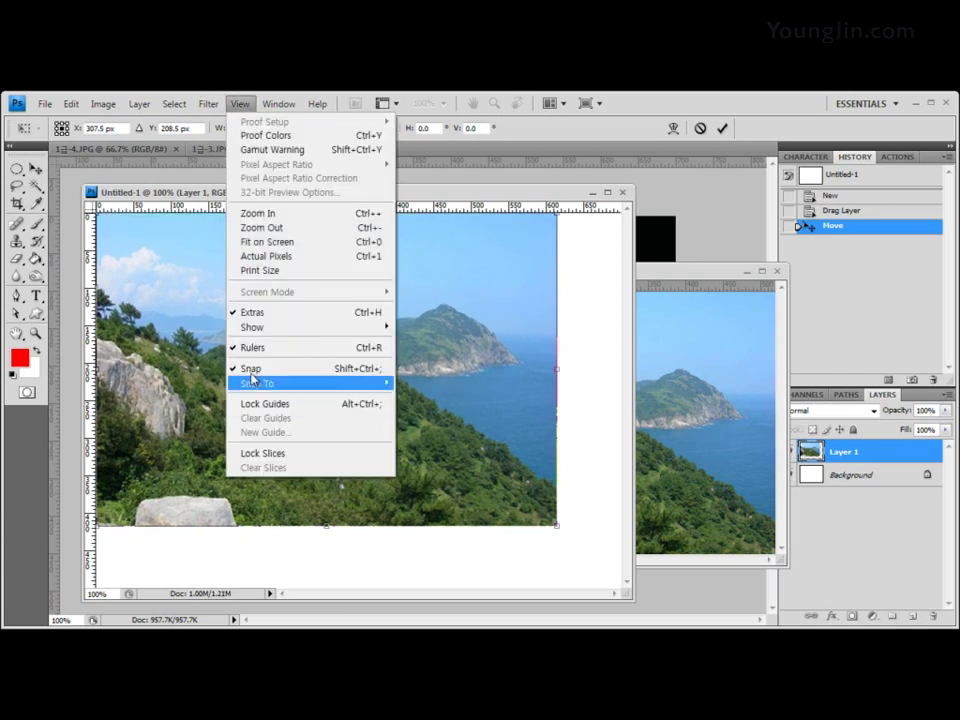
left_click(394, 196)
left_click_drag(557, 533, 616, 591)
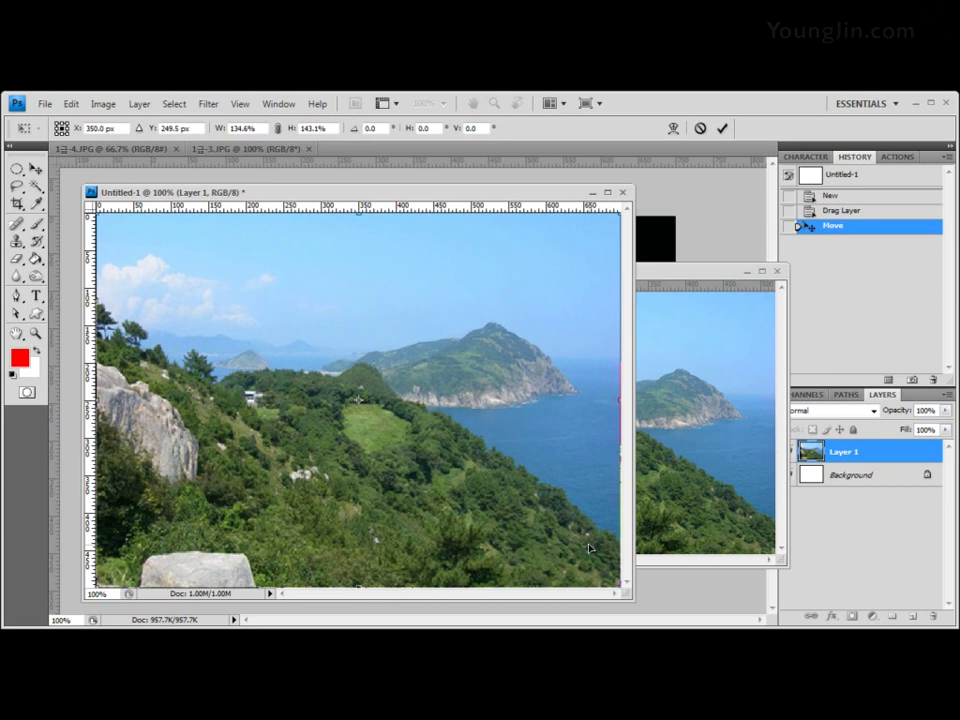
Realign the landscape layer with the canvas, extend its top edge slightly, and apply the transform at 134.6% width and 143.6% height
key("ctrl+minus")
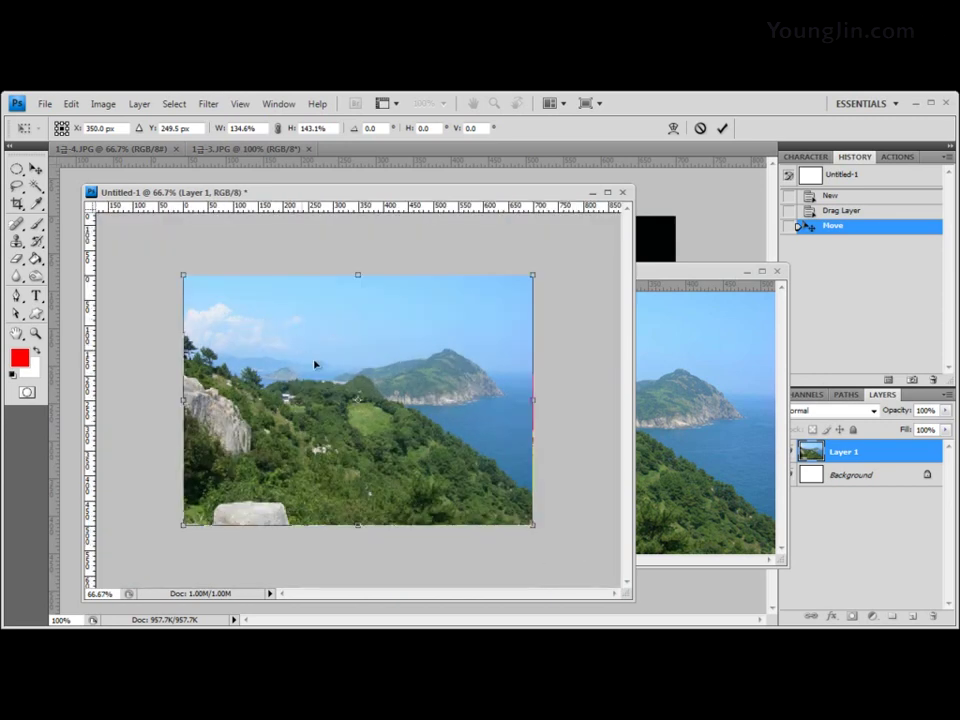
left_click_drag(314, 364, 304, 438)
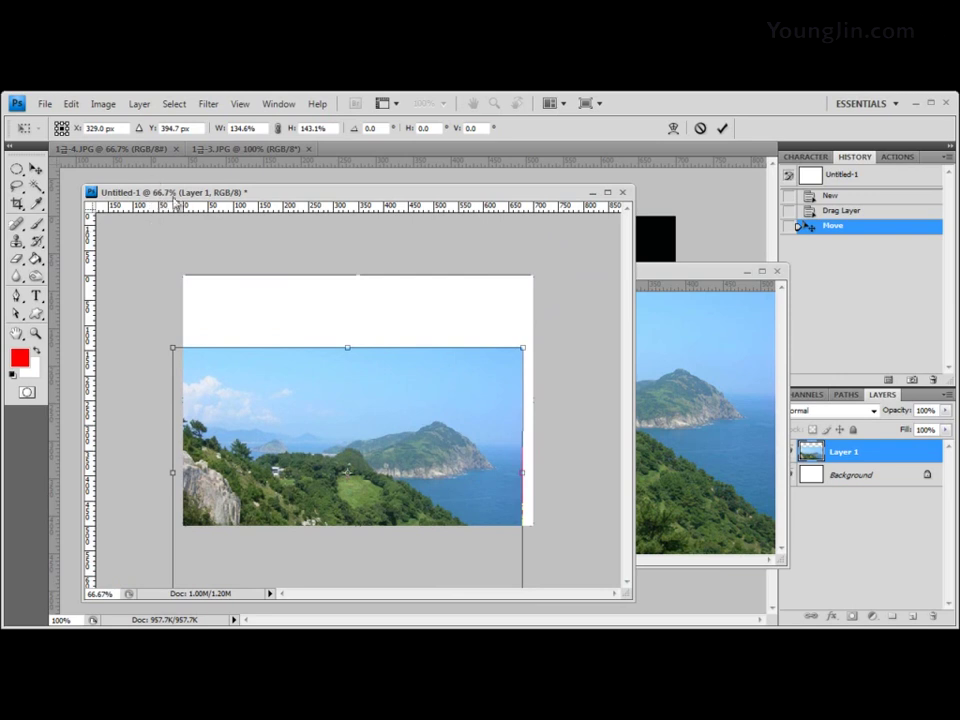
left_click_drag(383, 468, 371, 387)
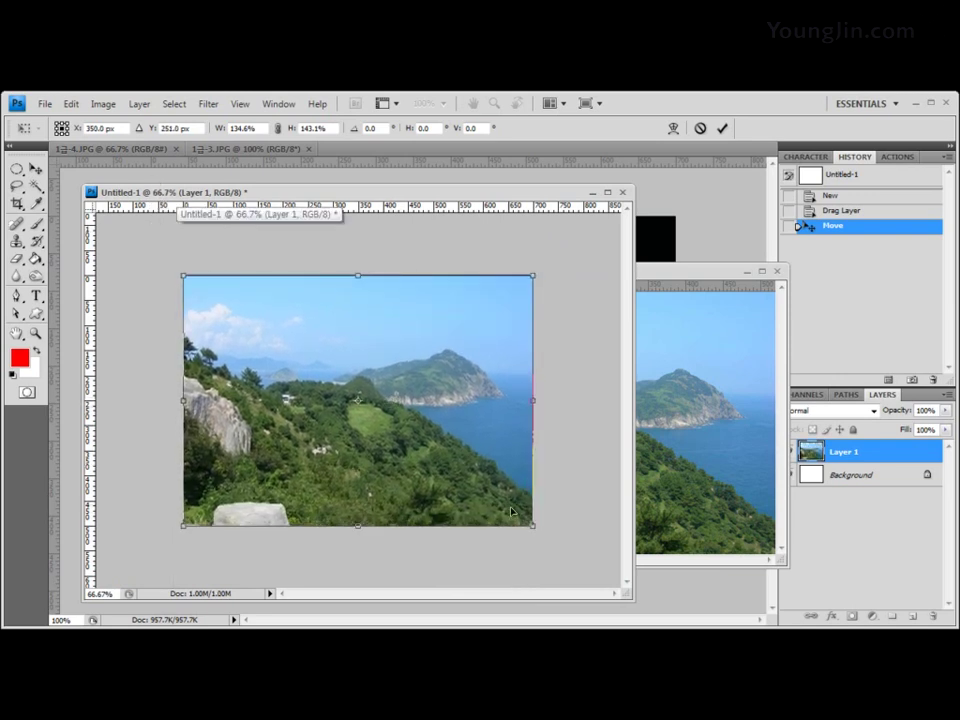
mouse_move(533, 400)
left_mouse_down()
mouse_move(546, 401)
mouse_move(532, 401)
left_mouse_up()
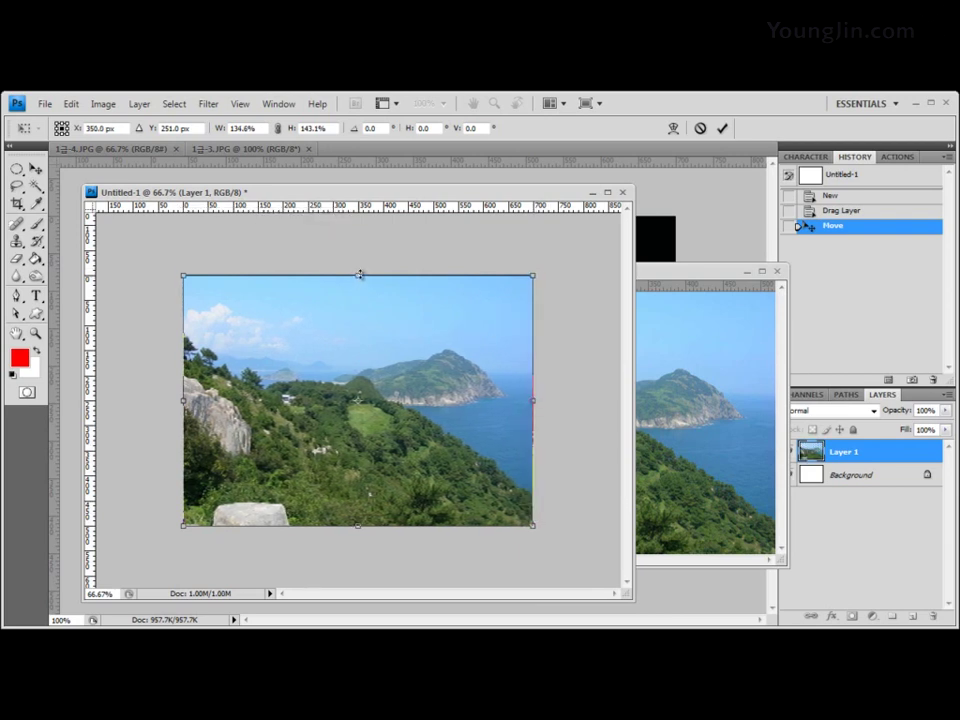
left_click_drag(360, 274, 359, 273)
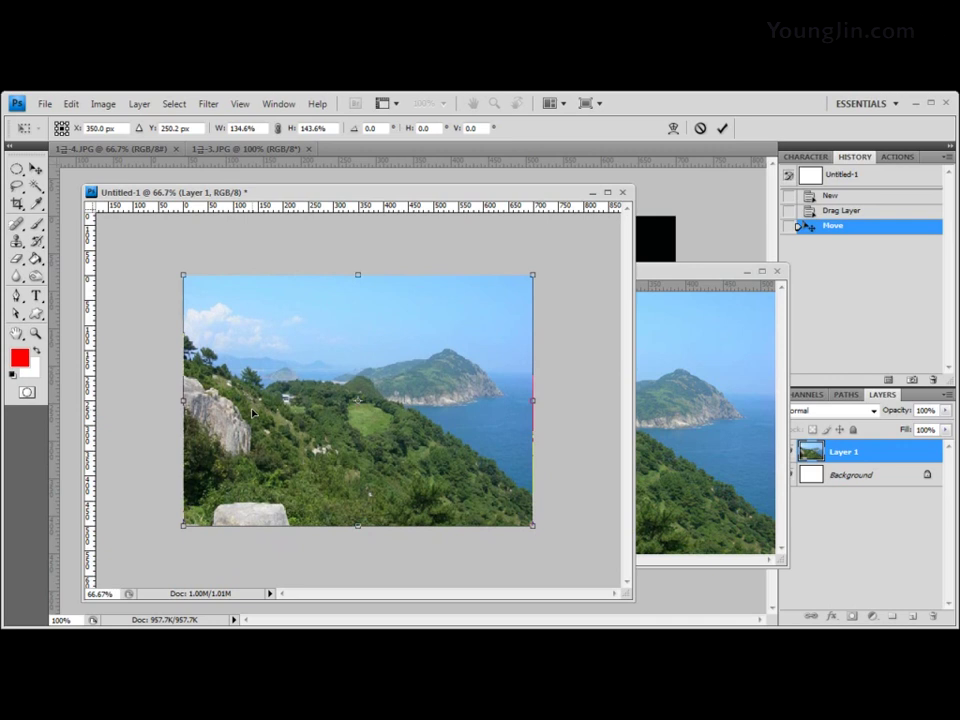
key("Return")
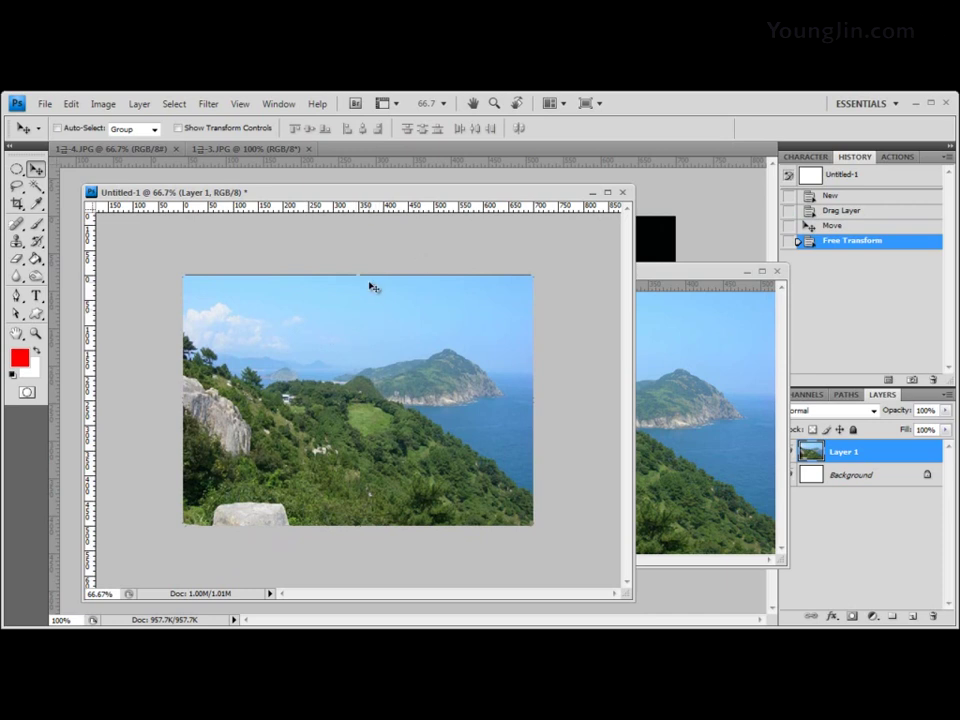
Transform the landscape layer once more, extending its top edge to 100.3% height to cover the gap above it
key("ctrl+t")
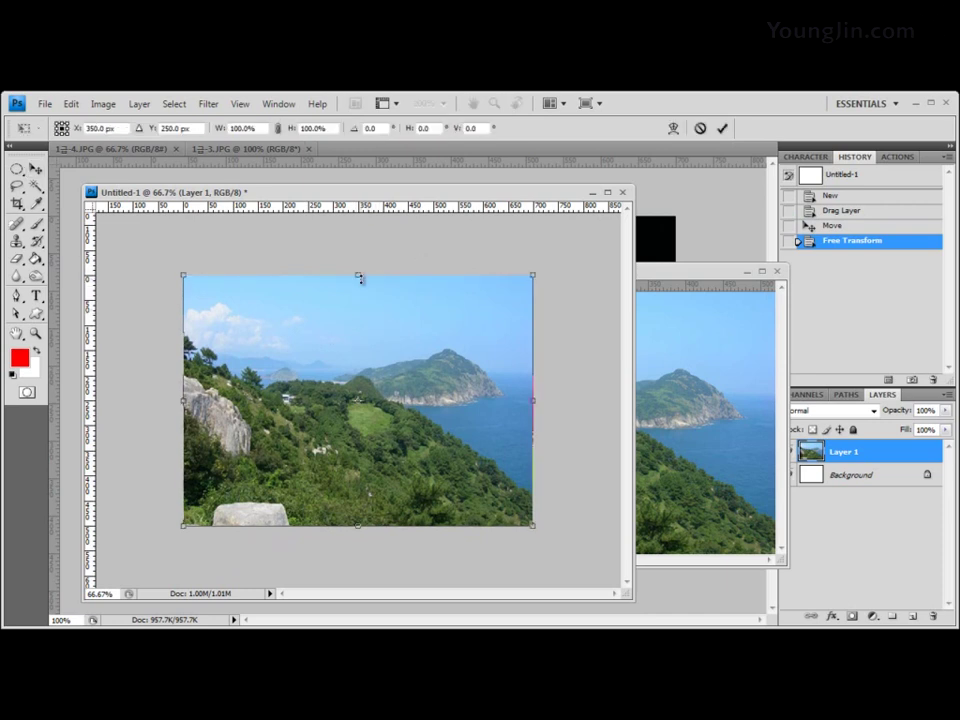
left_click_drag(359, 274, 359, 273)
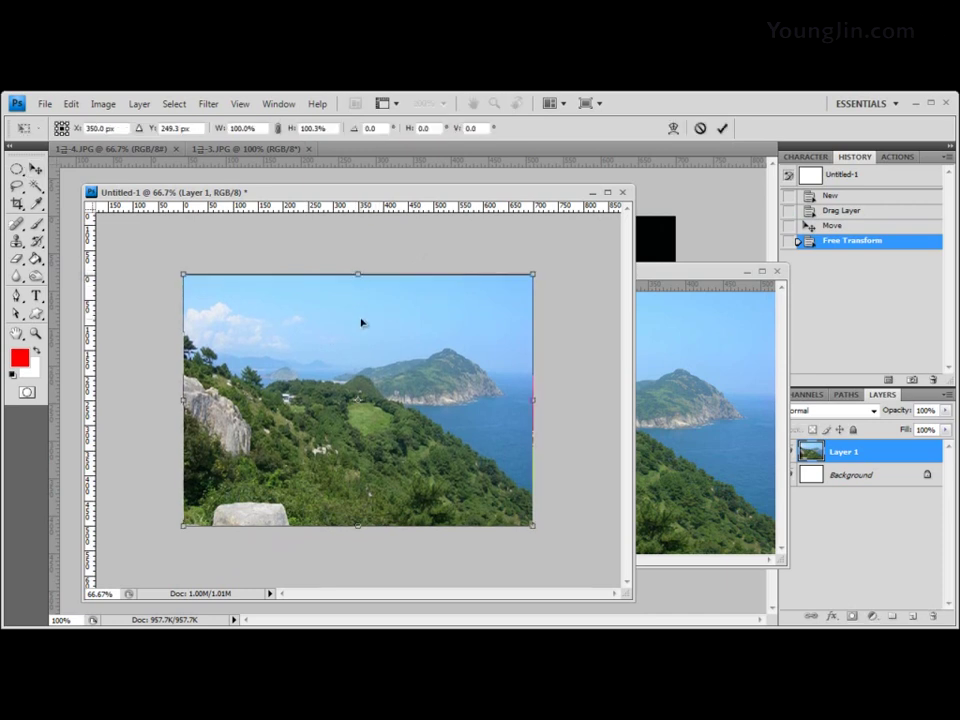
key("Return")
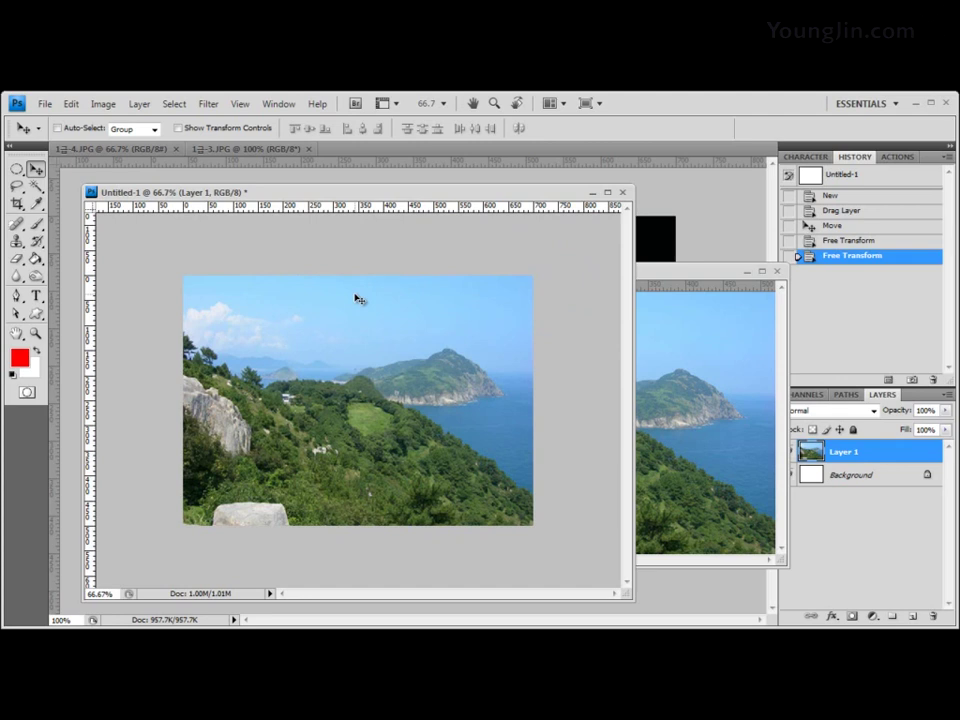
View the landscape composite at 100% and bring the 1급-3.JPG night photo forward in its own floating window
key("ctrl+1")
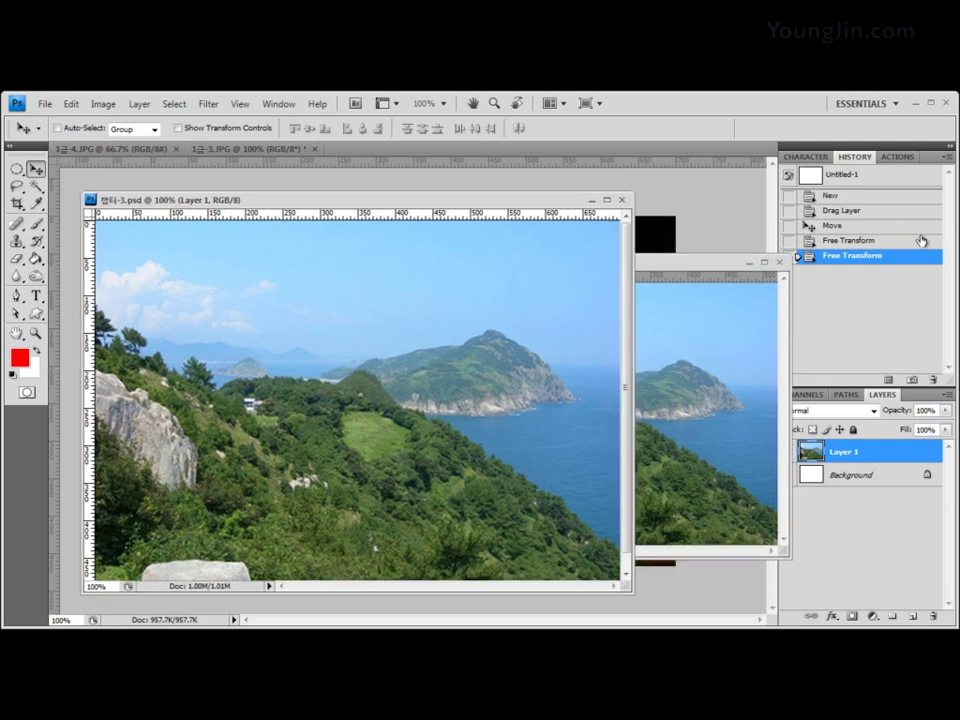
left_click(662, 262)
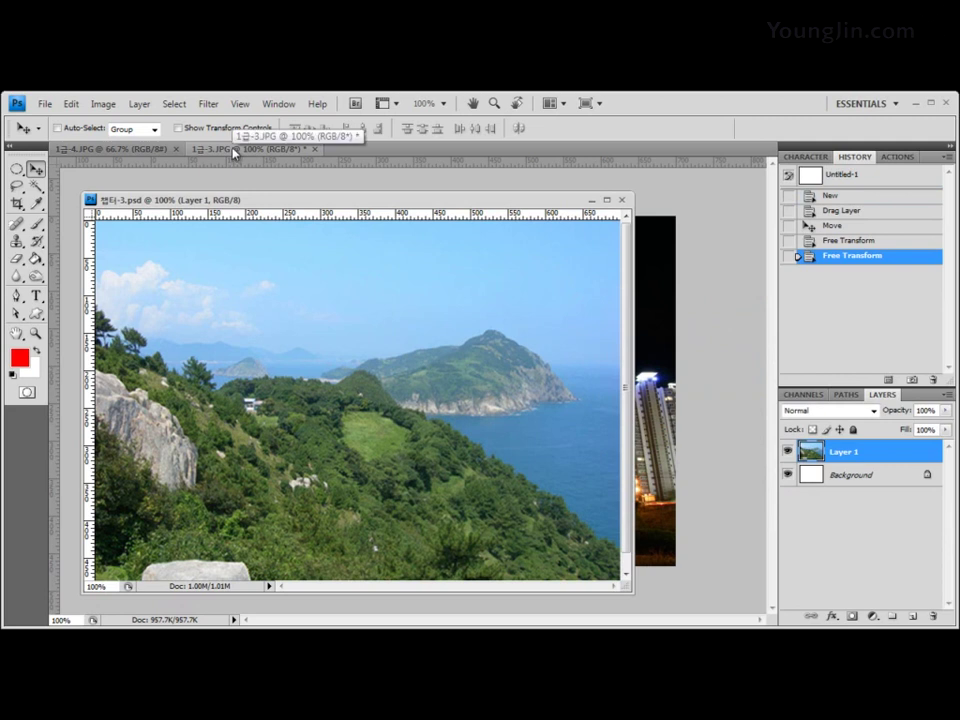
left_click(236, 150)
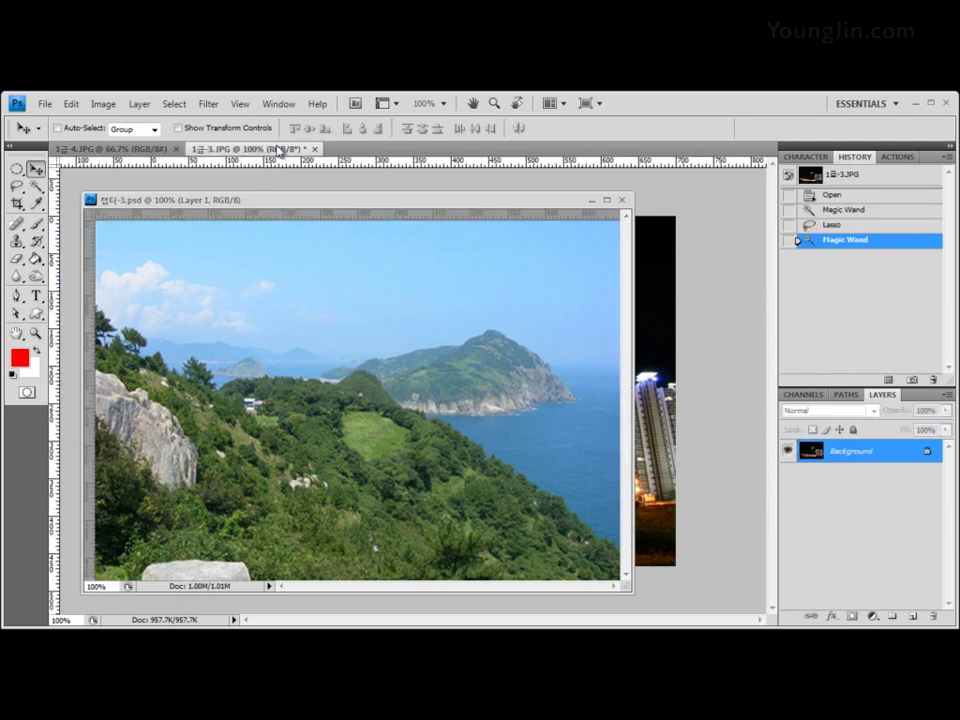
left_click_drag(279, 150, 313, 173)
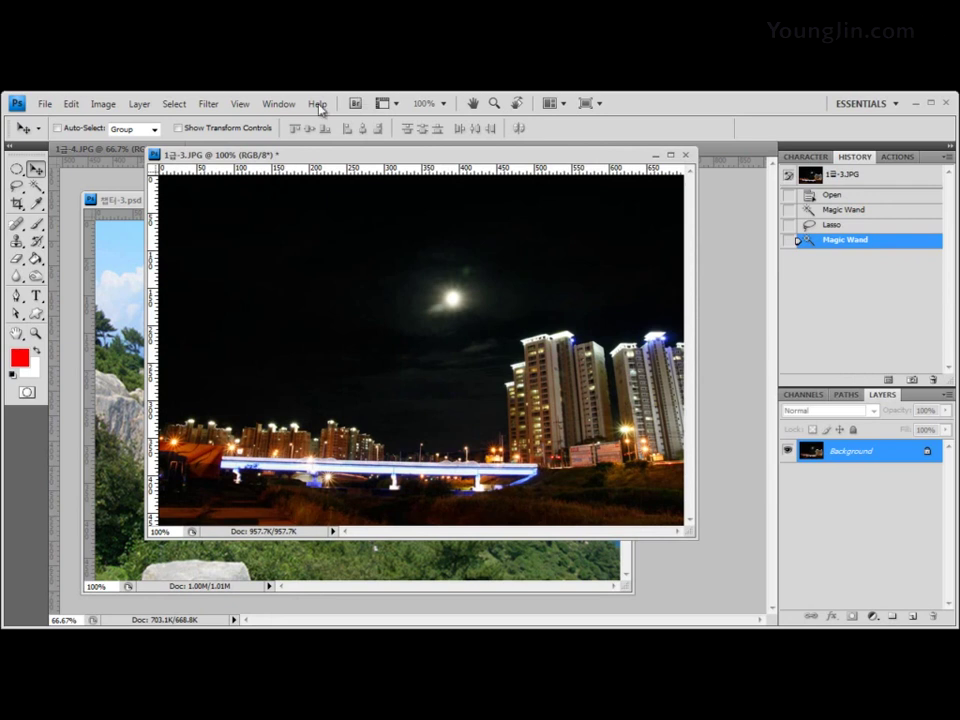
Select the black night sky in 1급-3.JPG with the Magic Wand tool
left_click(36, 186)
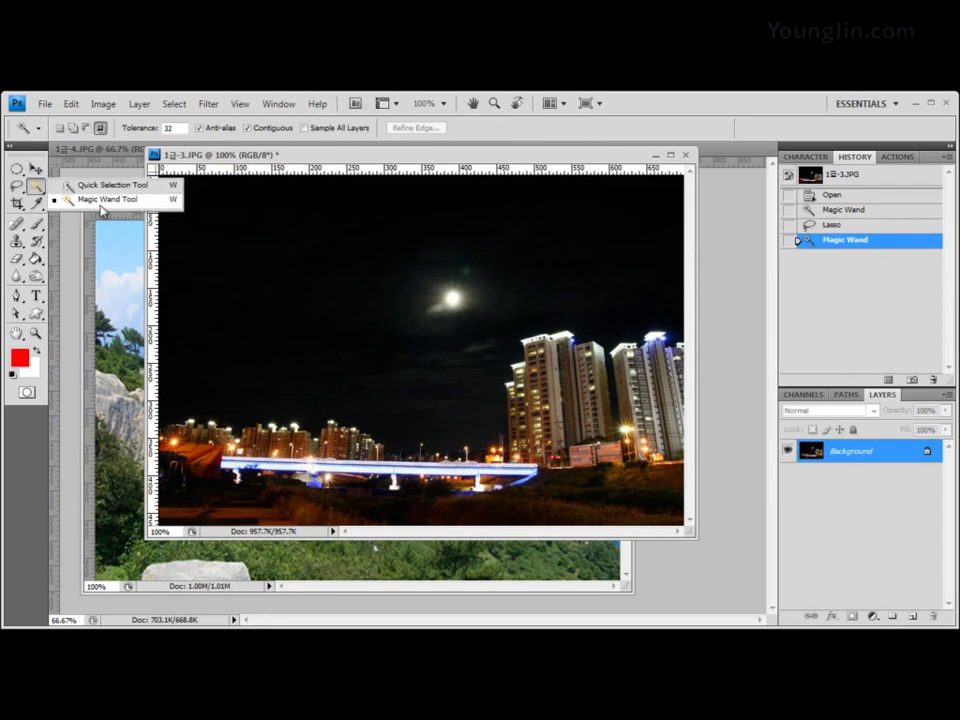
left_click(36, 186)
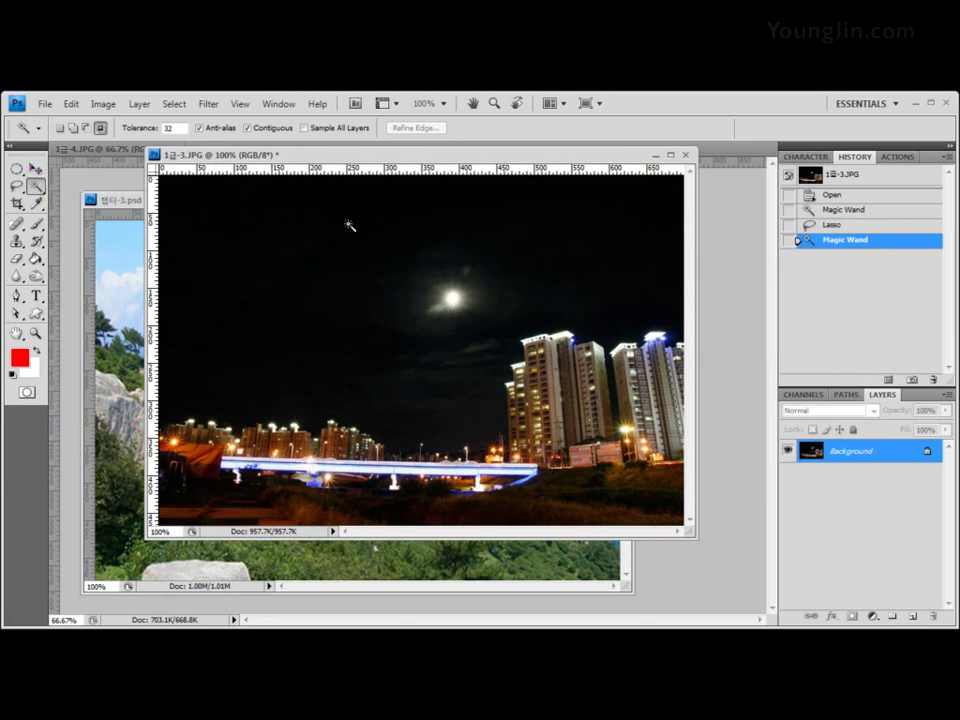
left_click(349, 227)
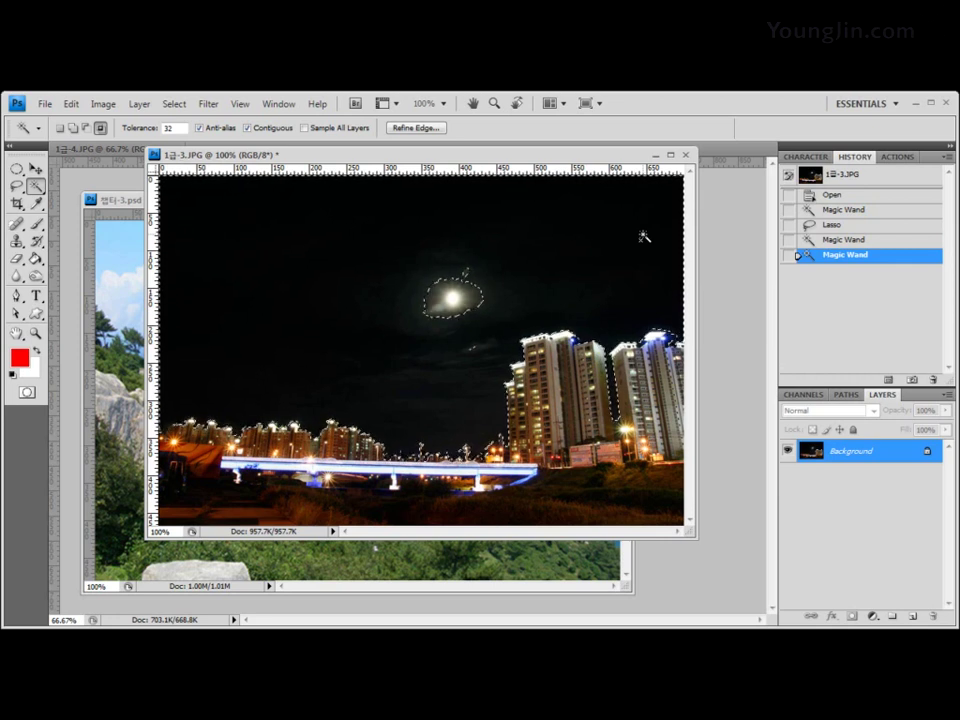
Add the moon and the stray patch below it to the sky selection with the Lasso tool in add mode
left_click(20, 187)
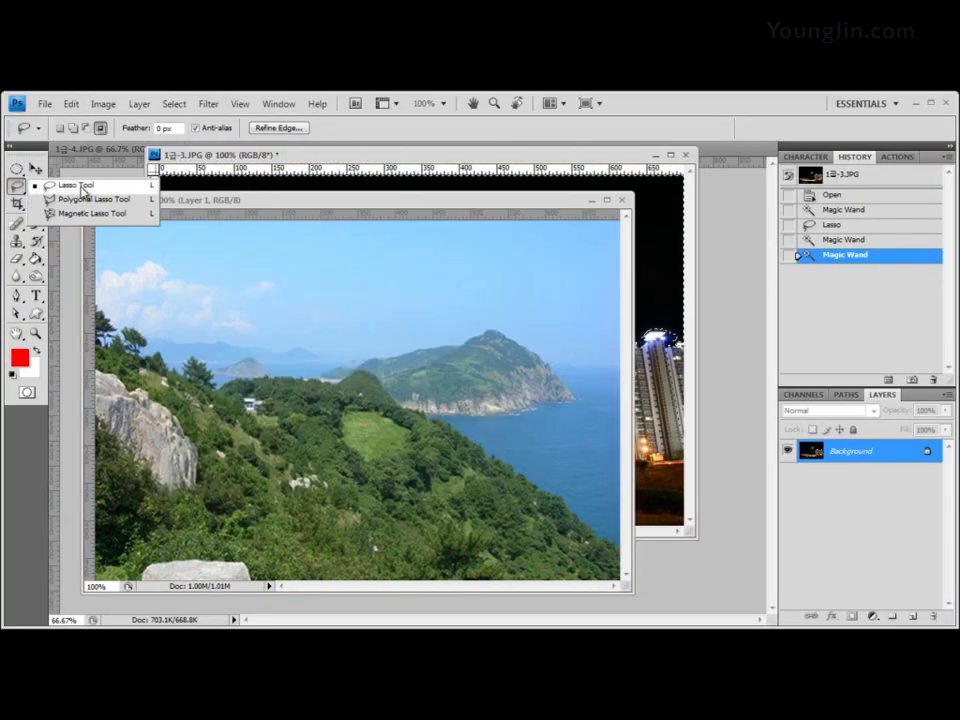
left_click(62, 185)
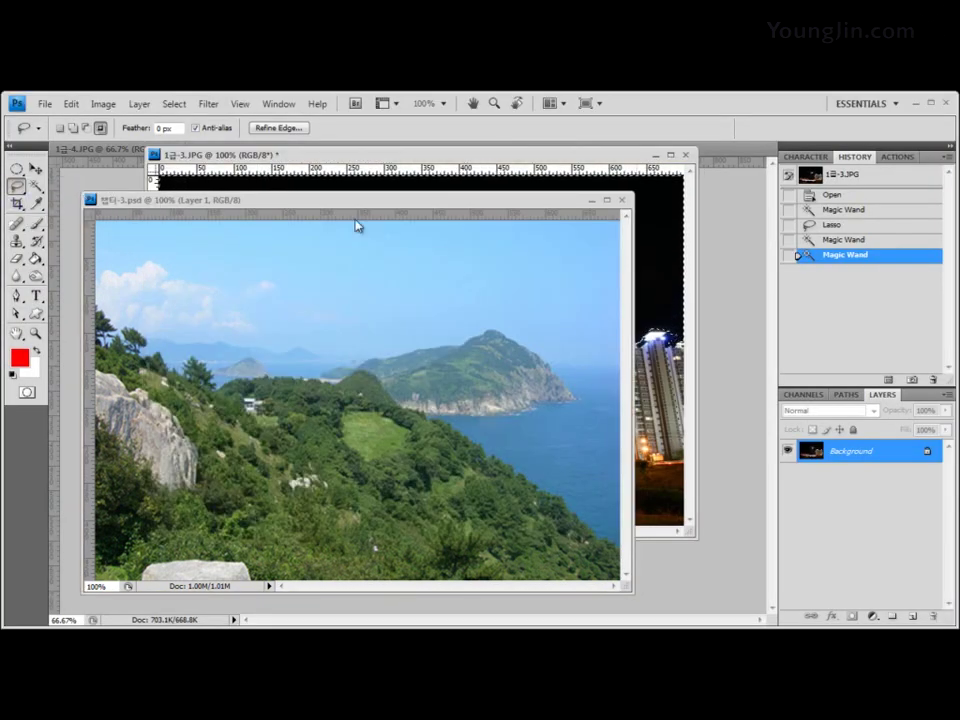
left_click(74, 129)
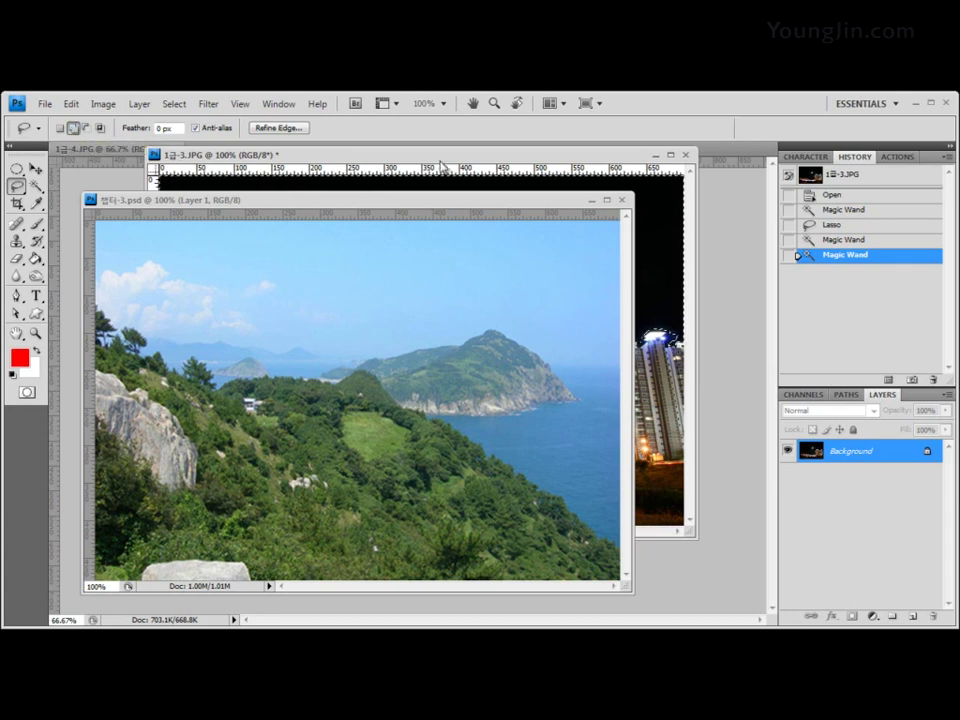
left_click(330, 160)
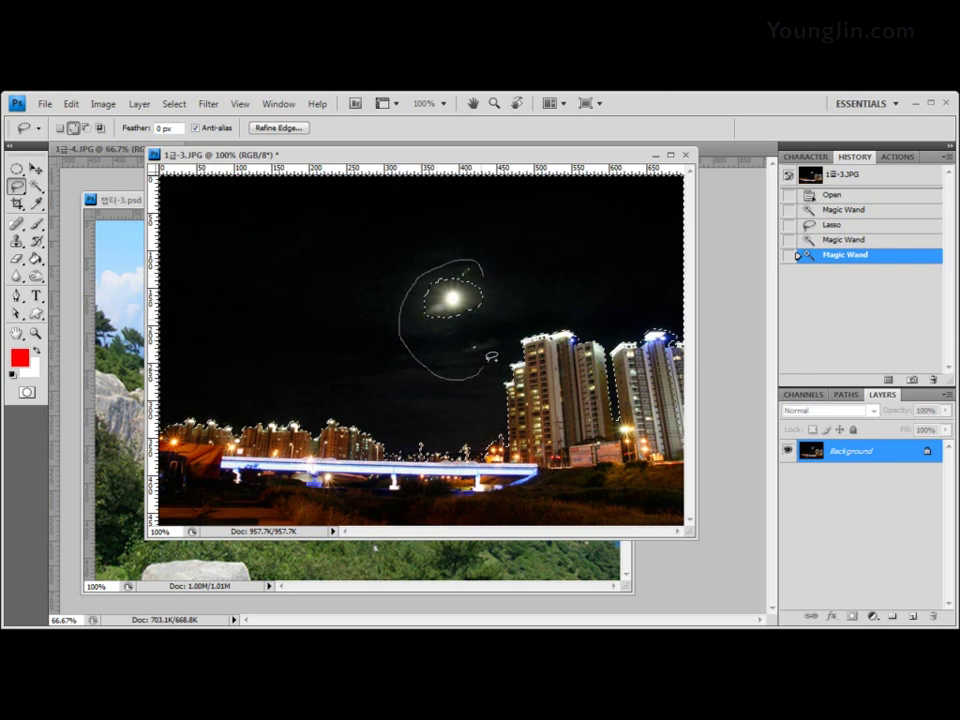
left_click_drag(497, 273, 479, 276)
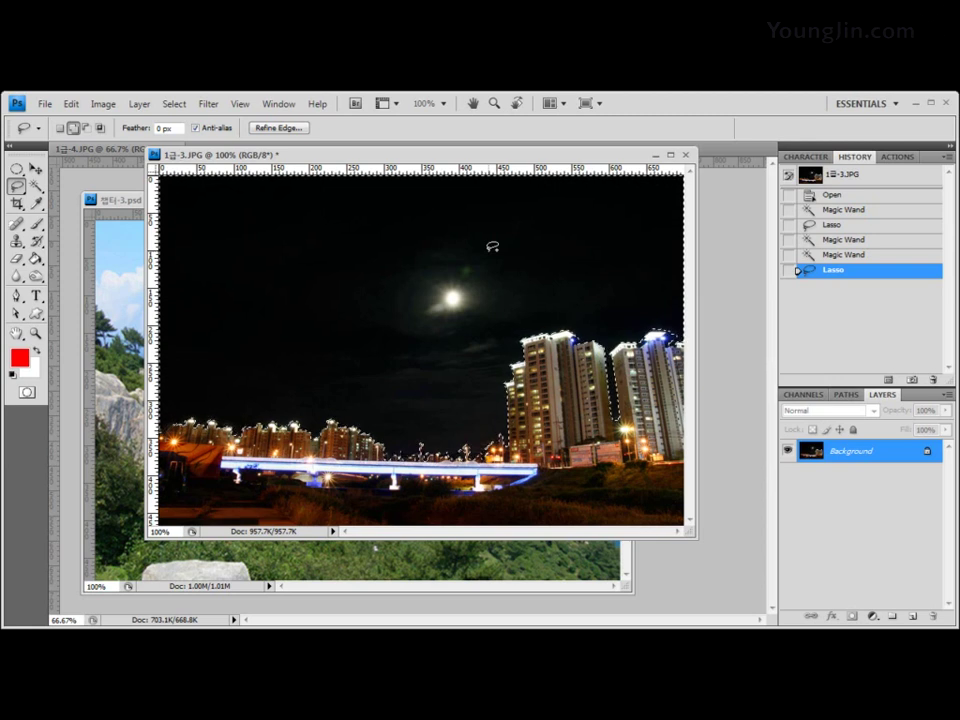
Zoom to 300% on the apartment towers and add the dark gap beside the left tower's blue roof light with the Lasso tool
left_click(35, 333)
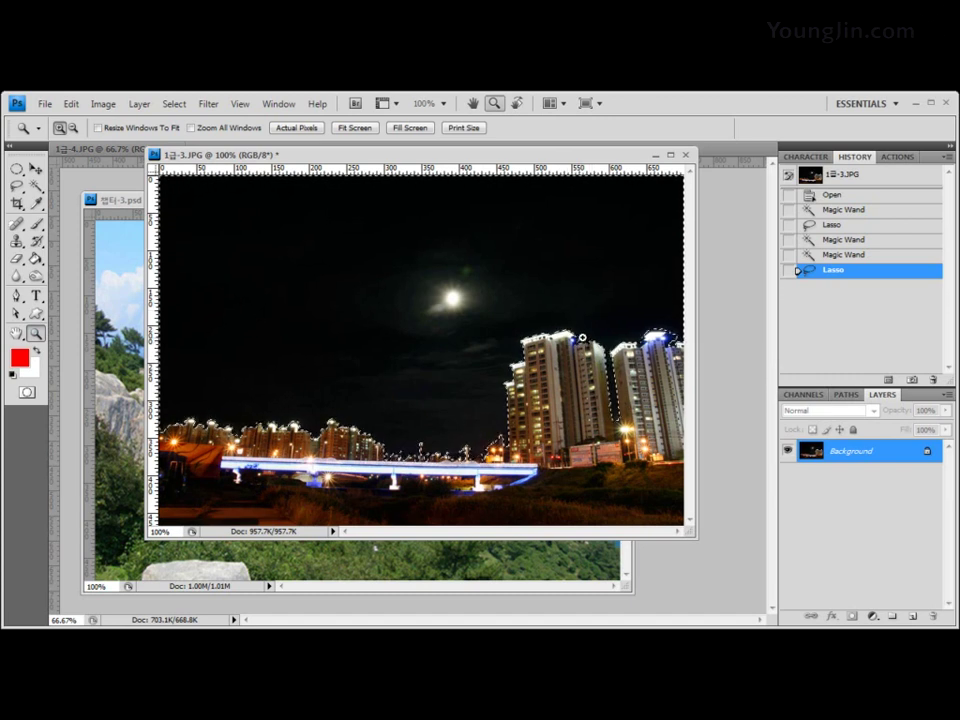
left_click(600, 338)
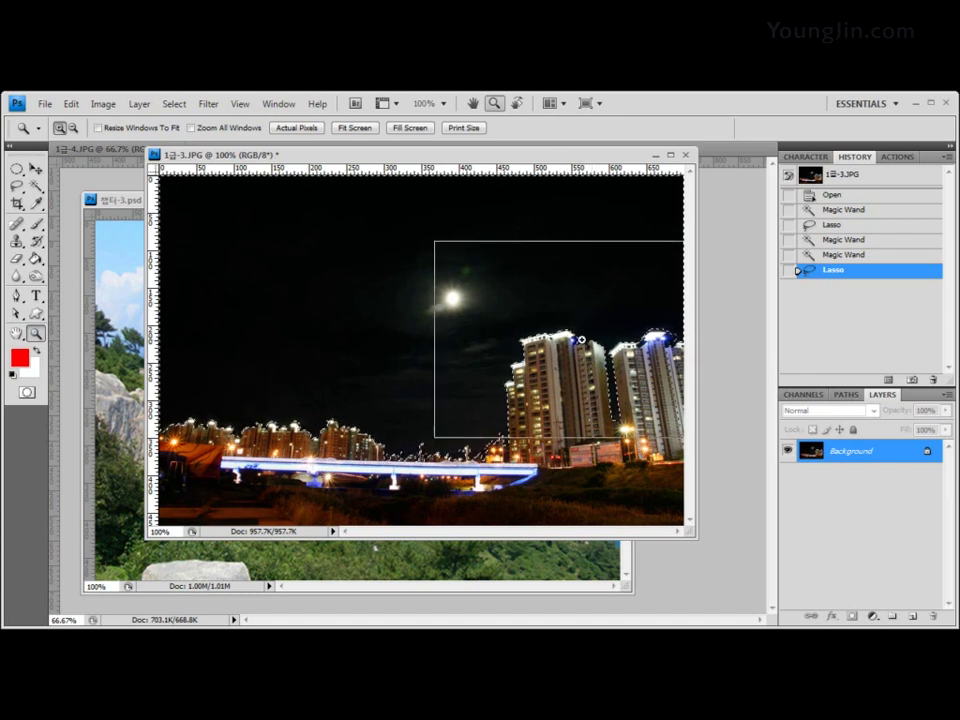
left_click(574, 339)
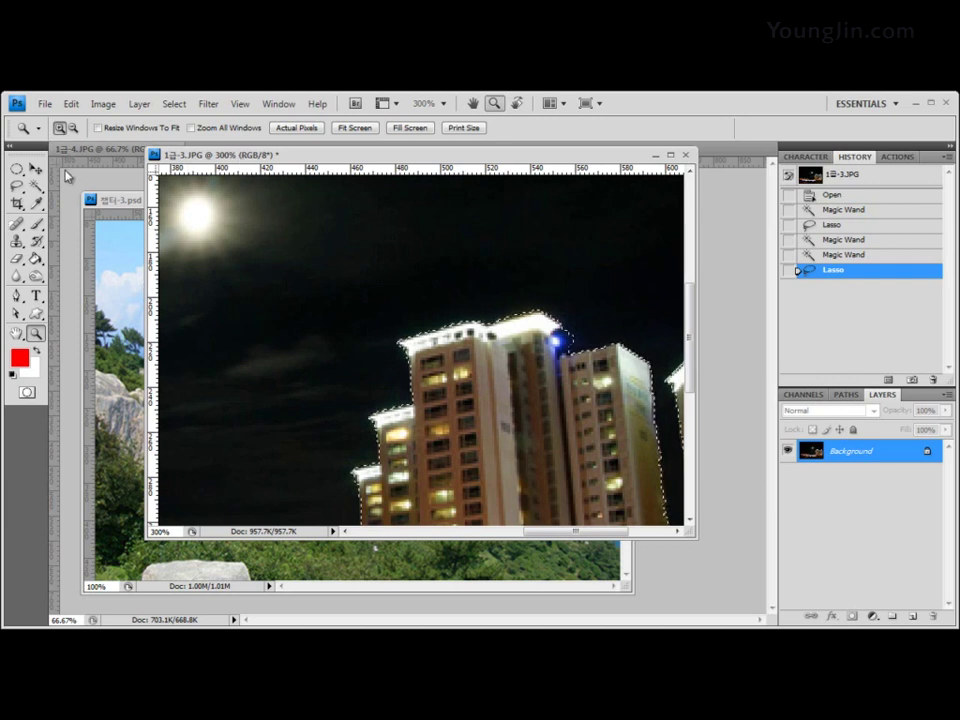
left_click(17, 186)
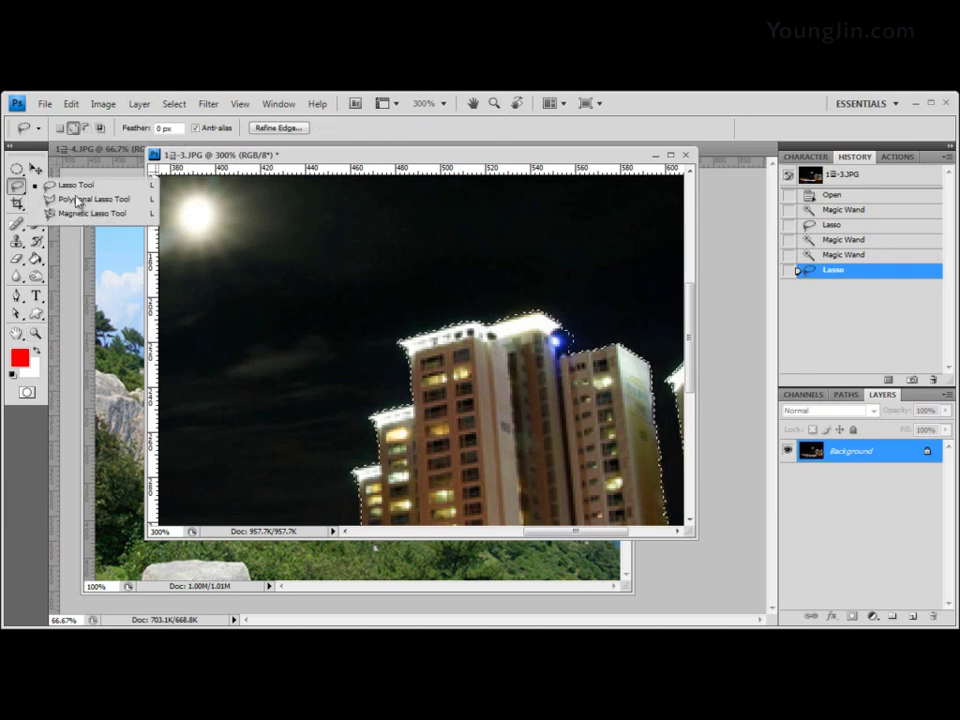
left_click(72, 186)
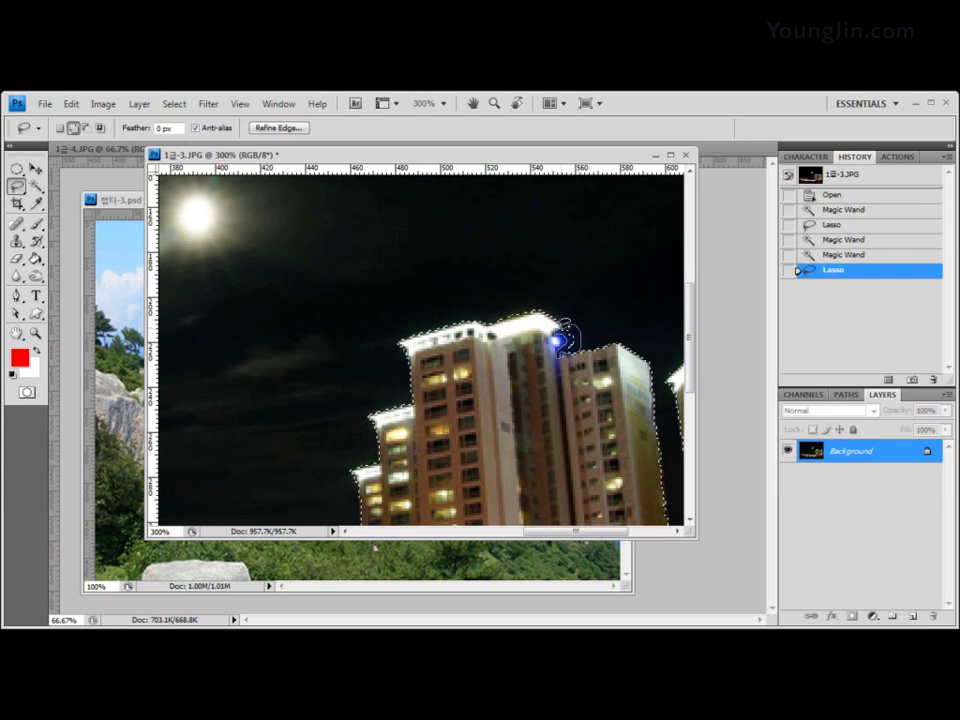
left_click_drag(563, 331, 566, 328)
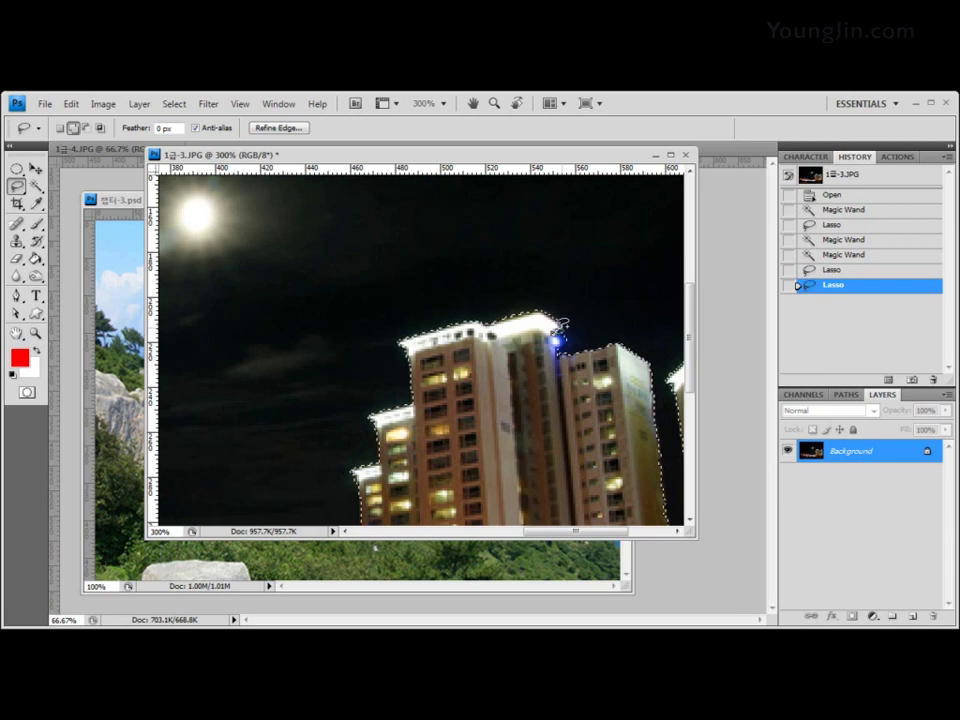
left_click_drag(562, 326, 560, 332)
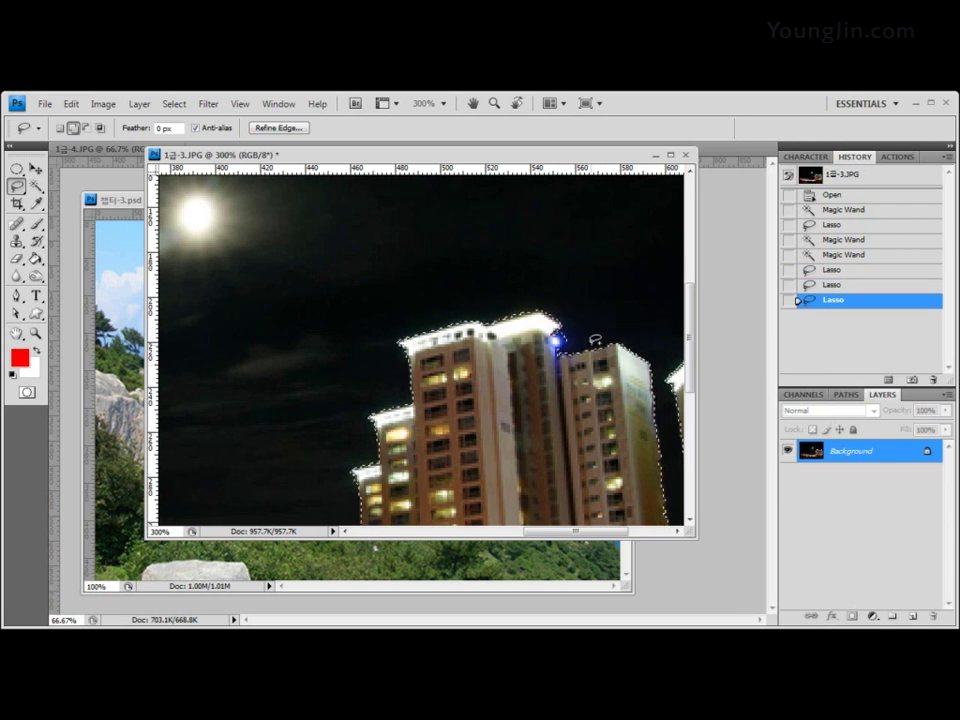
Add the missed sky areas on both sides of the right tower's lit roof to the selection with the Magic Wand
left_click_drag(537, 538, 576, 537)
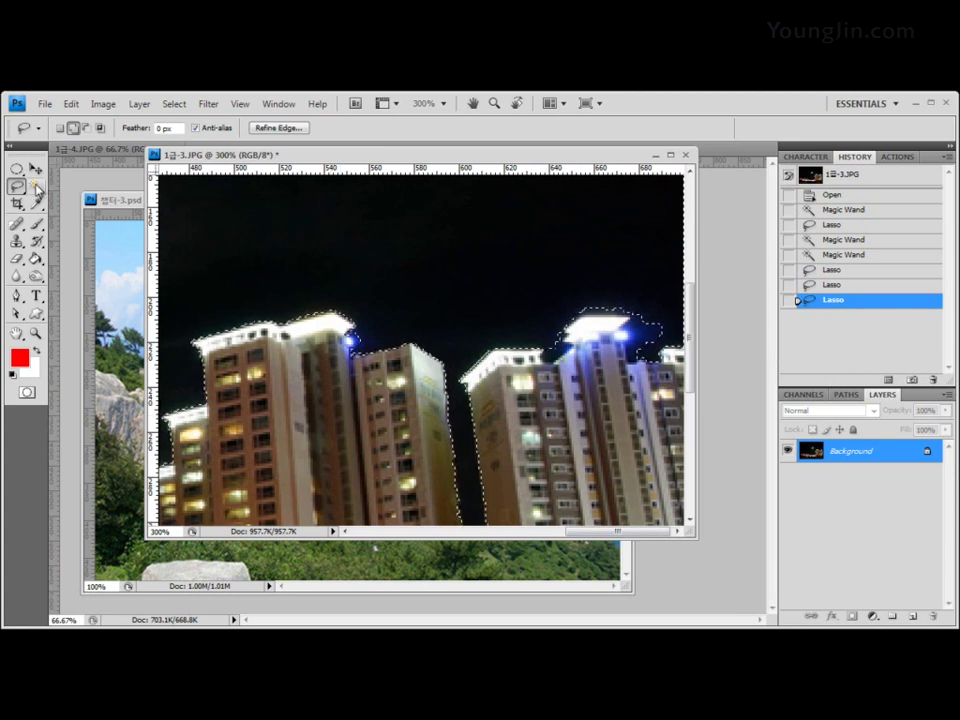
left_click_drag(37, 186, 179, 204)
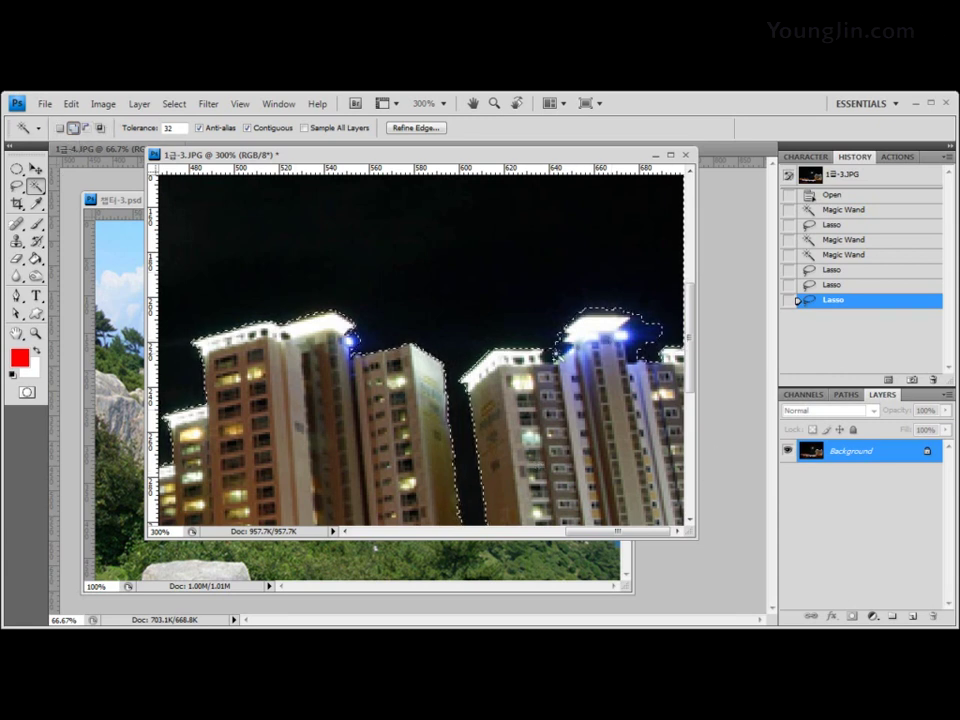
left_click(563, 361)
left_click(60, 128)
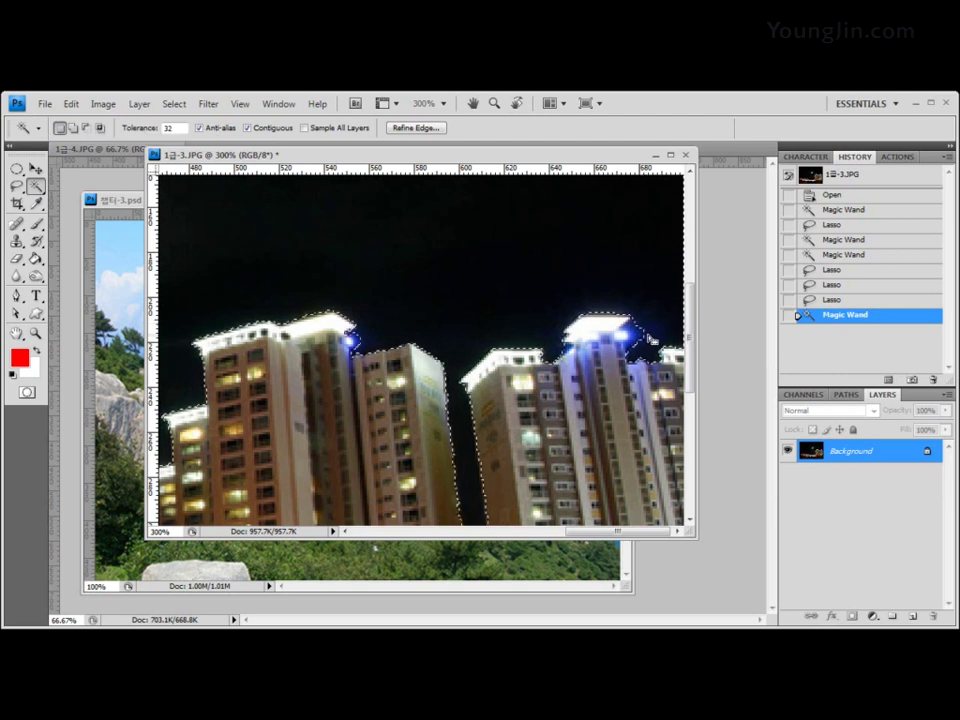
key("shift")
key("alt")
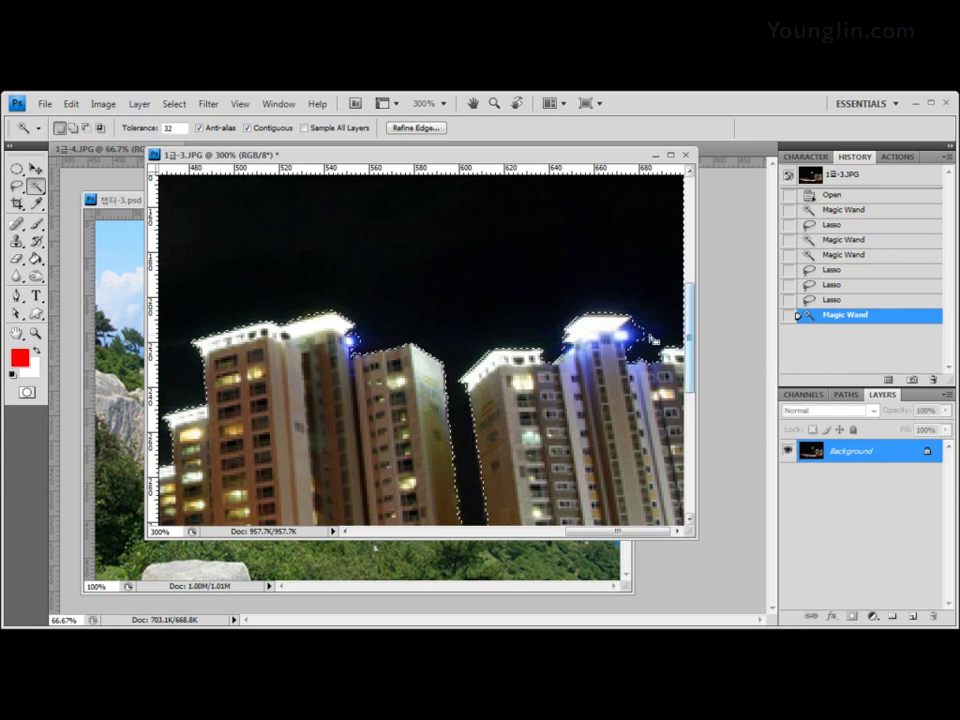
key("shift")
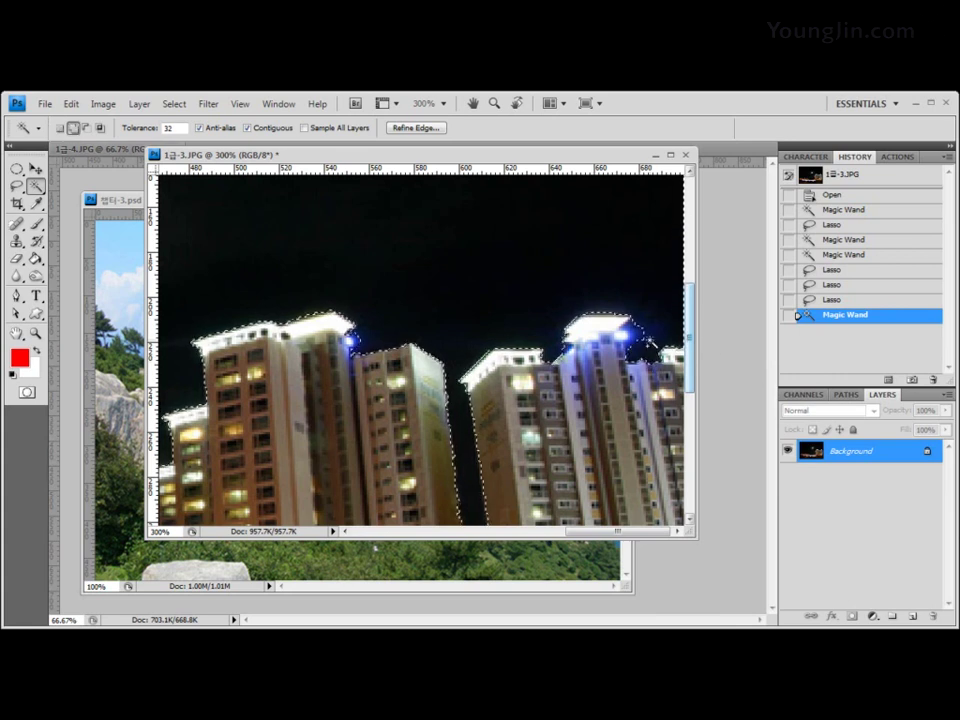
left_click(645, 347, "shift")
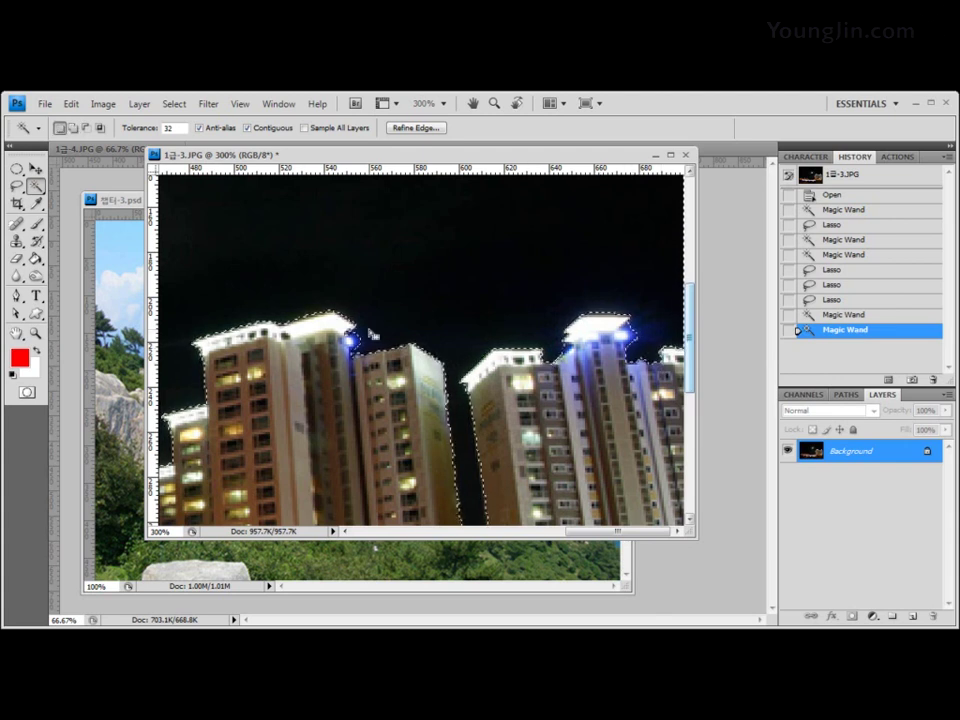
Add the remaining sky patch beside the left tower's blue roof light to the selection with the Magic Wand
left_click(38, 187)
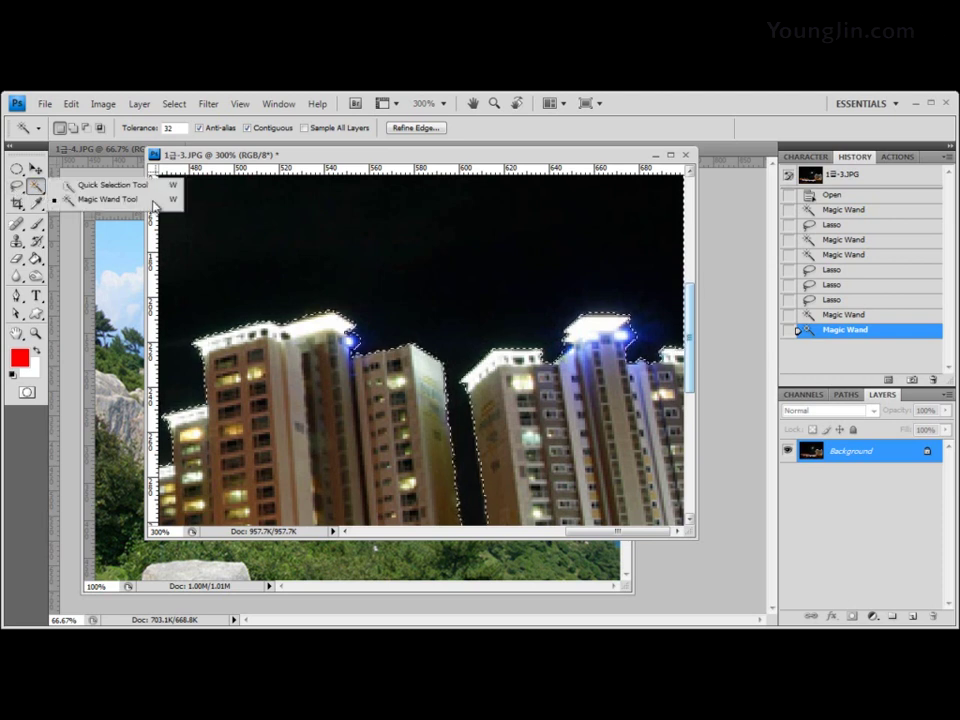
left_click(574, 156)
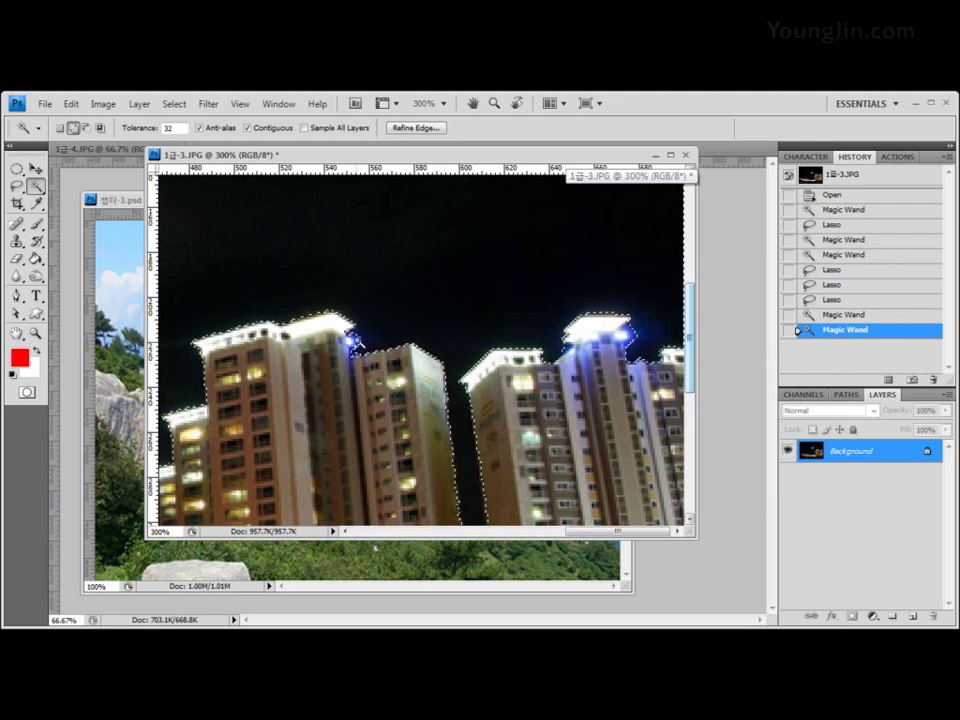
left_click(645, 255)
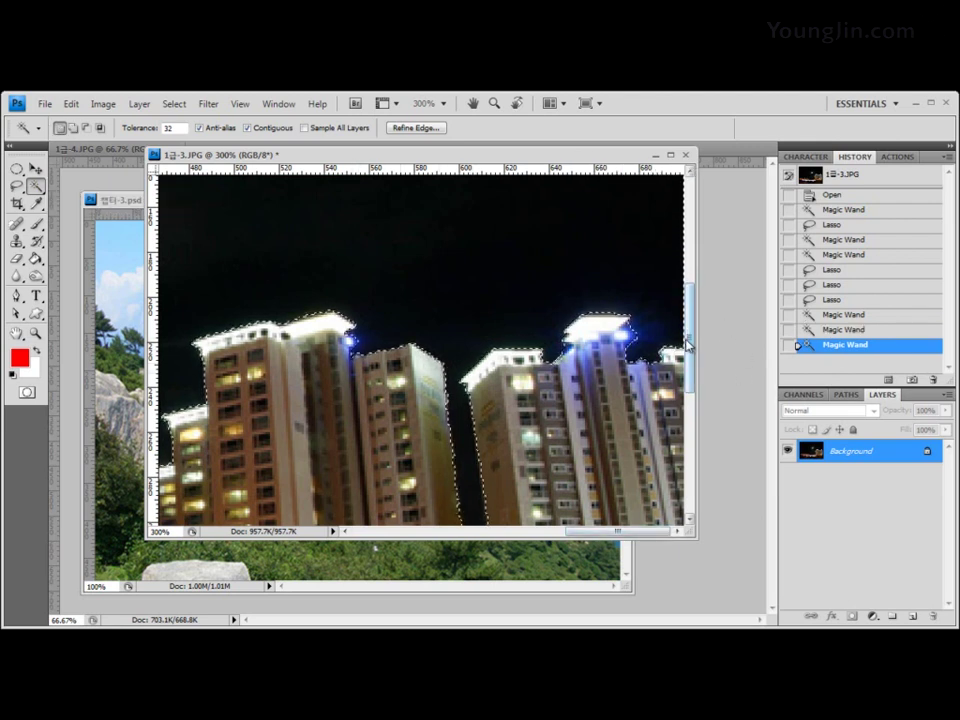
Check the selection edge down to the bridge, return to 100%, and invert the selection to the buildings and foreground
left_click_drag(690, 343, 700, 424)
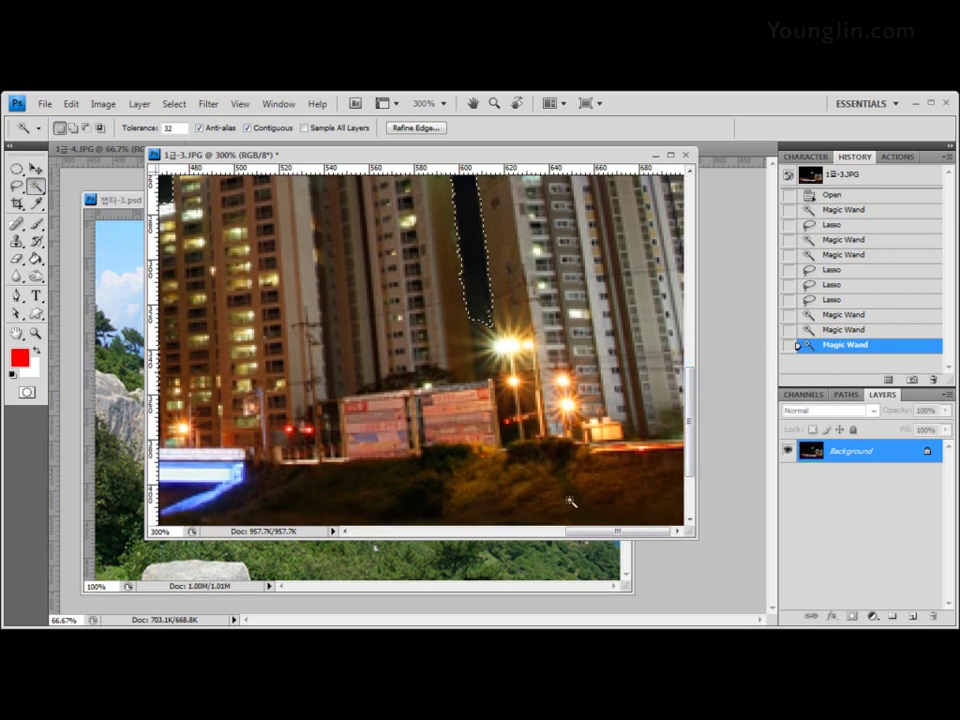
left_click_drag(605, 531, 594, 505)
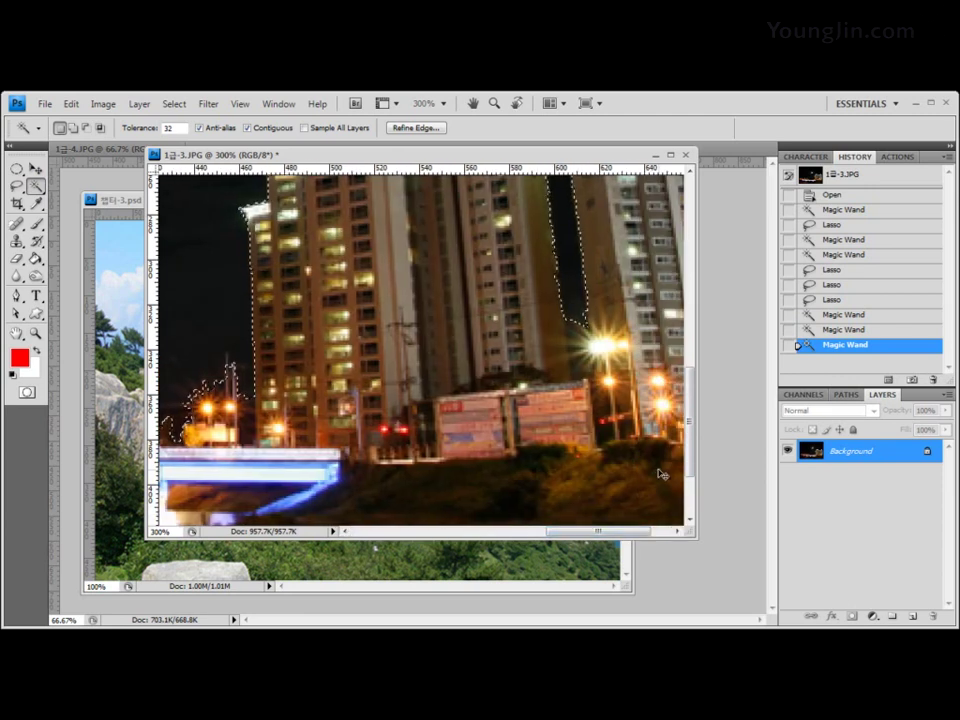
key("ctrl+minus")
key("ctrl+minus")
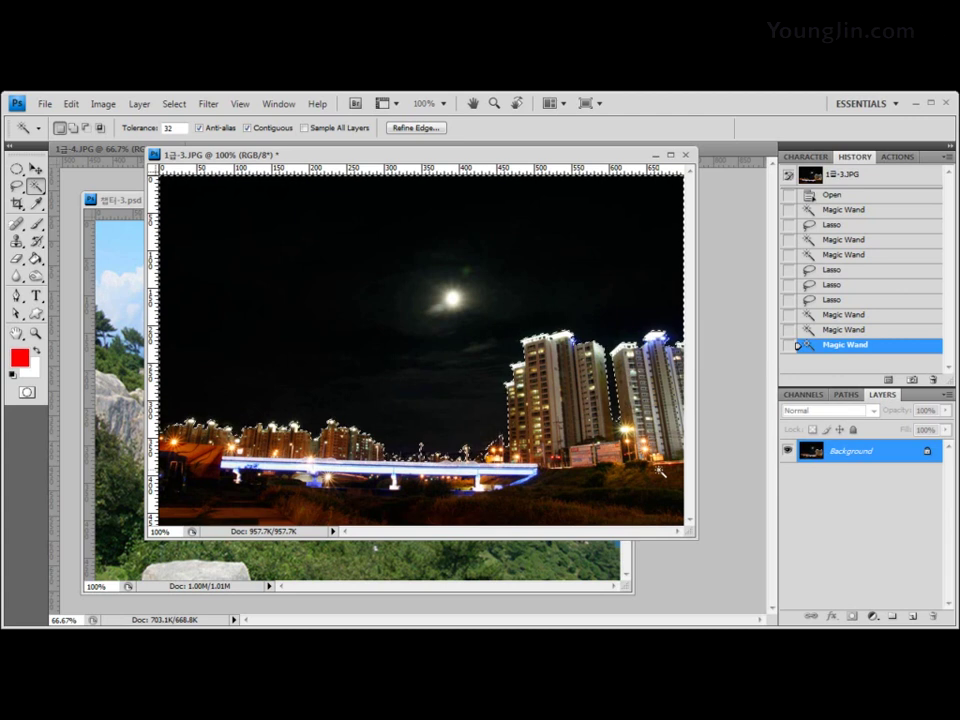
left_click(175, 106)
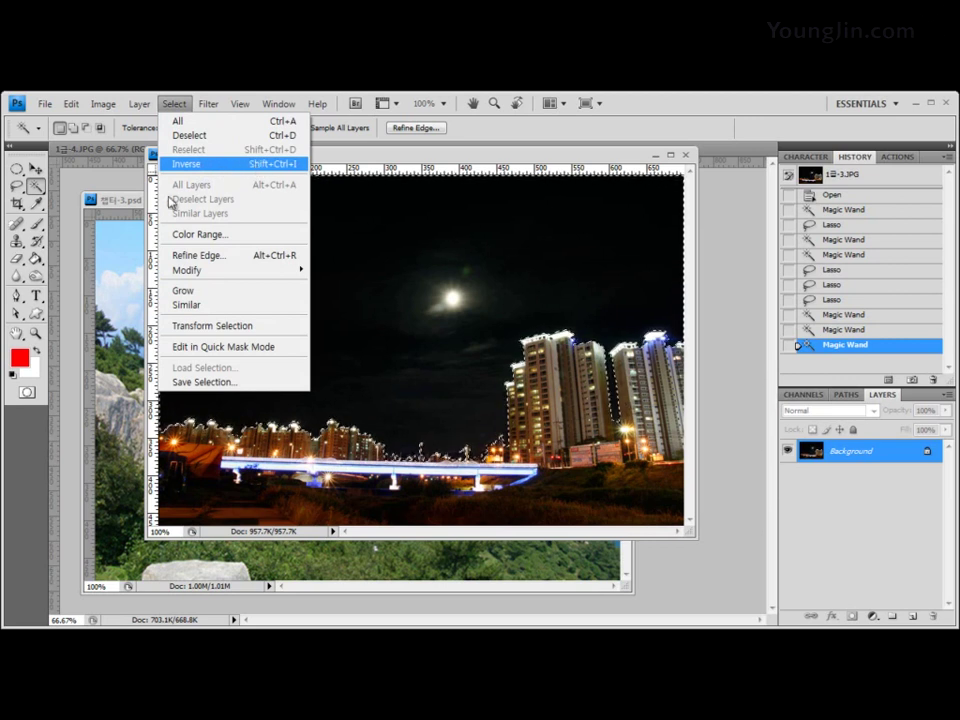
left_click(218, 168)
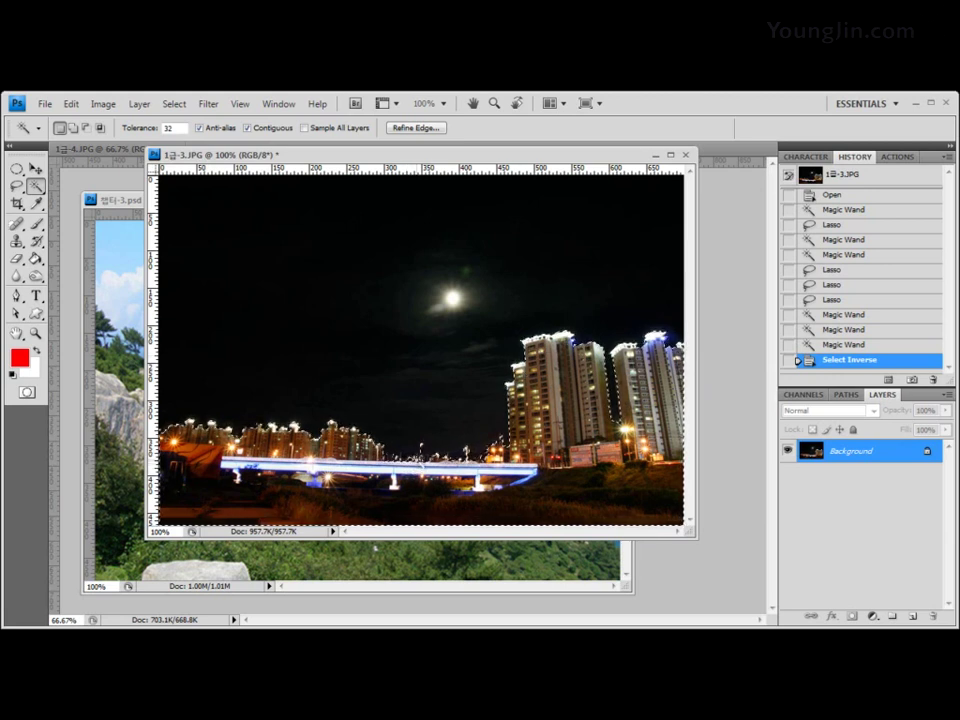
Switch to the Move tool and place the 1급-3.JPG window so that the landscape composite shows beside it
left_click(36, 170)
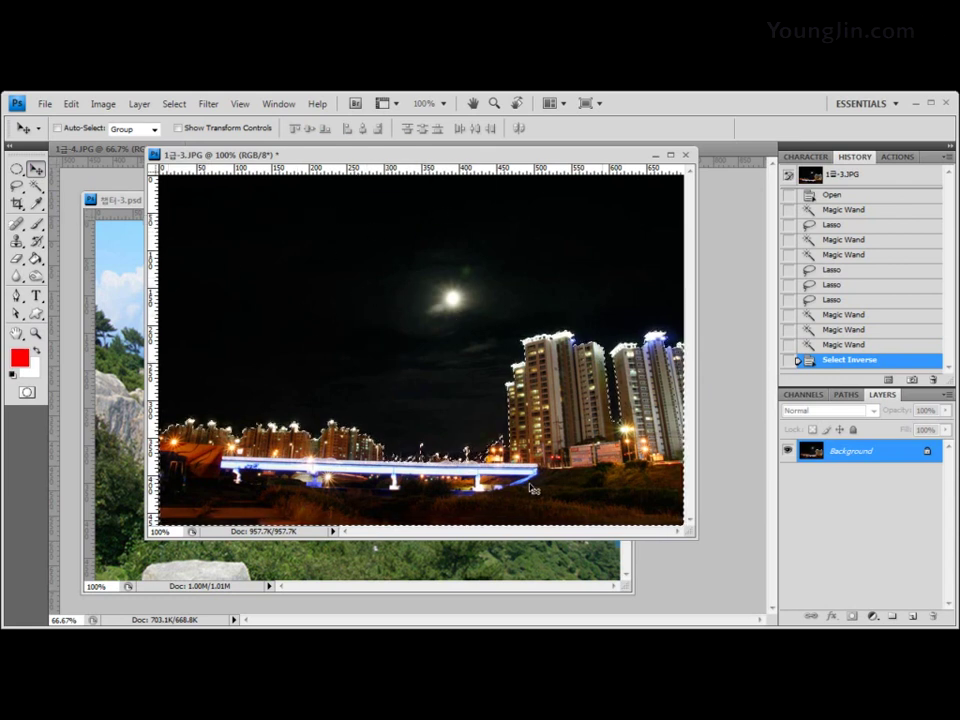
left_click_drag(375, 158, 600, 150)
left_click_drag(258, 150, 440, 196)
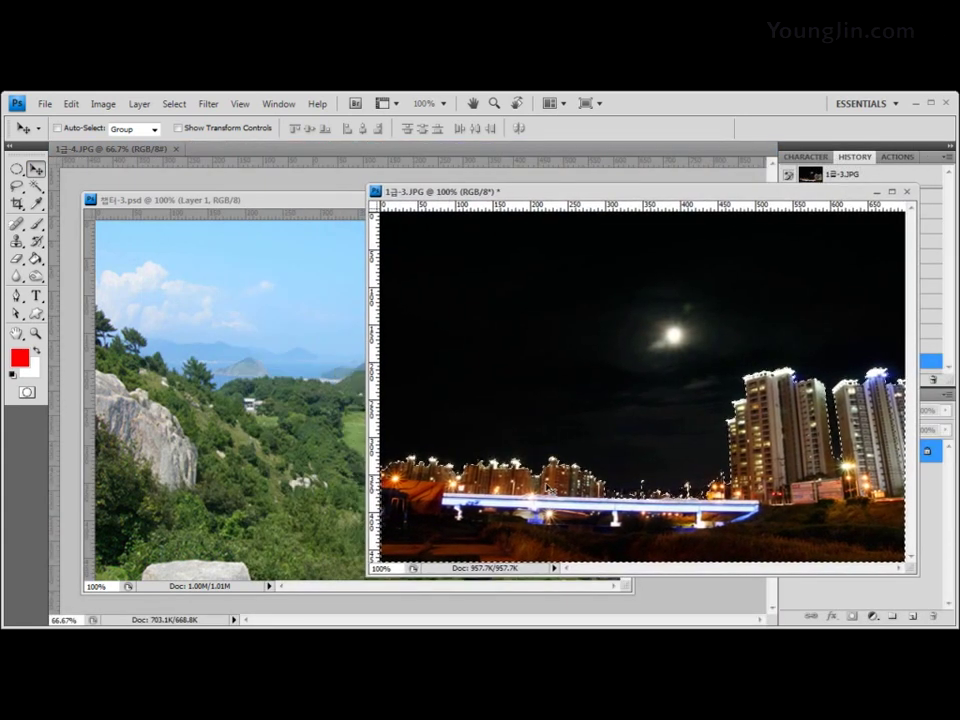
Copy the selected night city from 1급-3.JPG into the 챕터-3.psd composite and enlarge the composite window to show its full height
left_click_drag(420, 455, 287, 420)
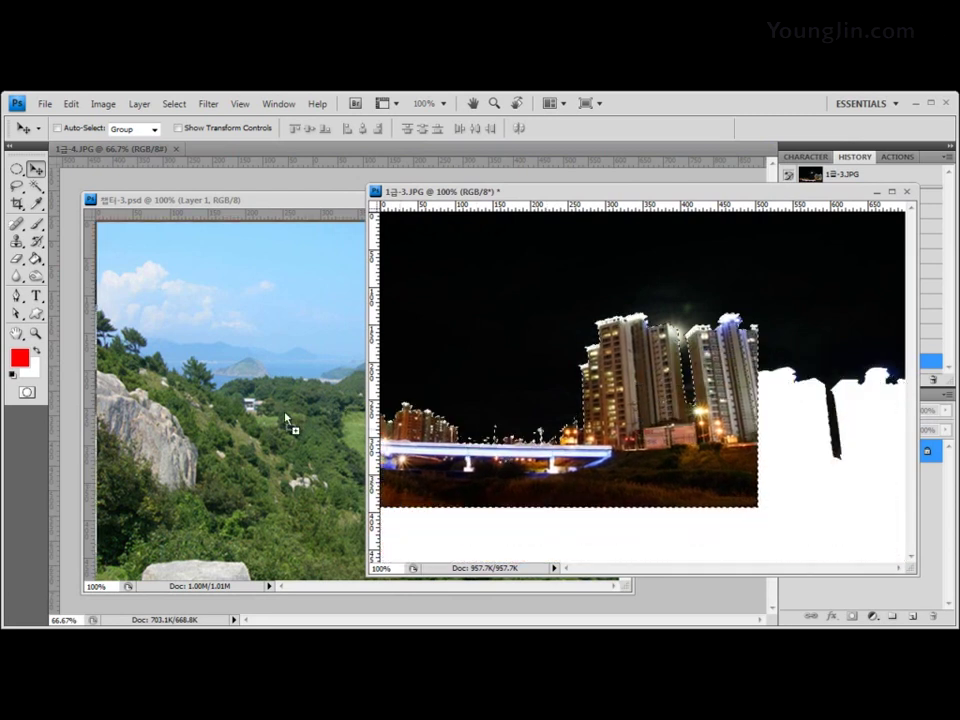
left_click_drag(285, 413, 236, 372)
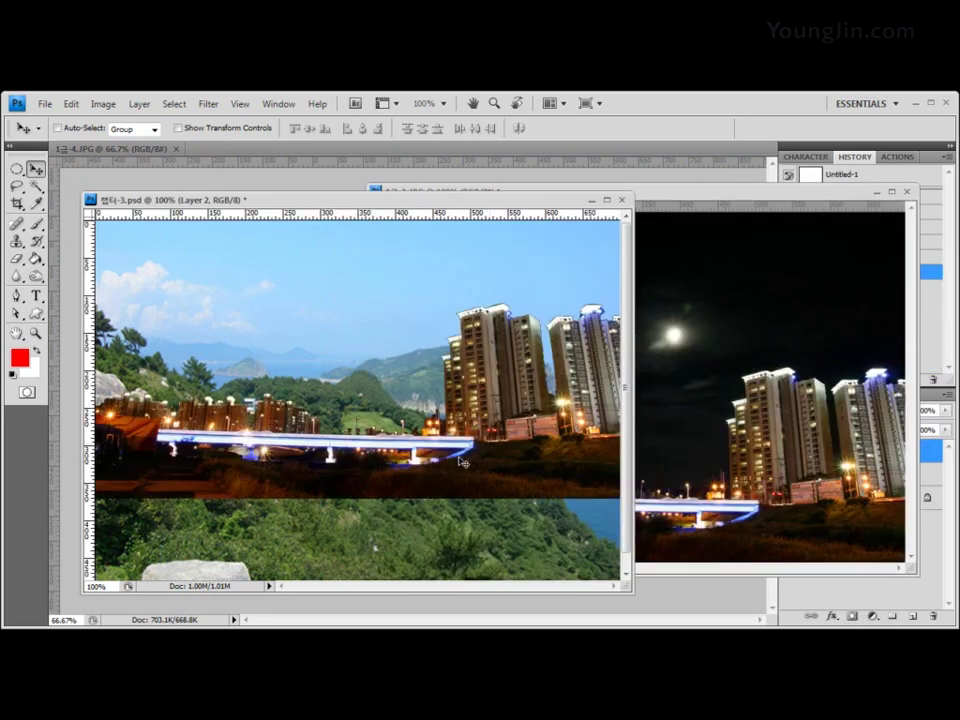
left_click_drag(510, 482, 510, 468)
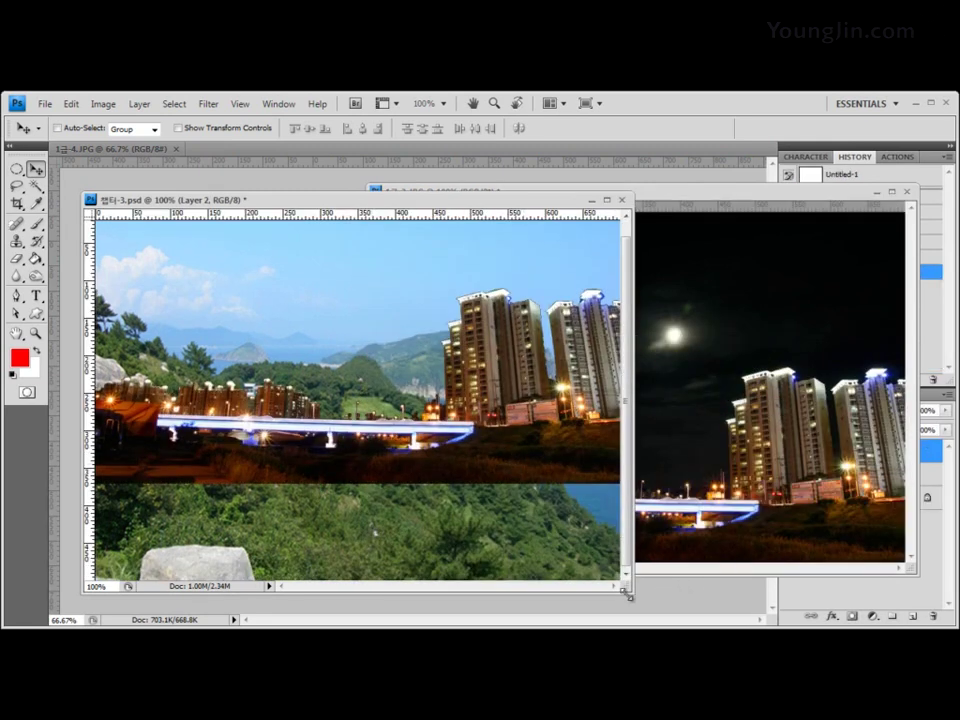
left_click_drag(627, 591, 633, 612)
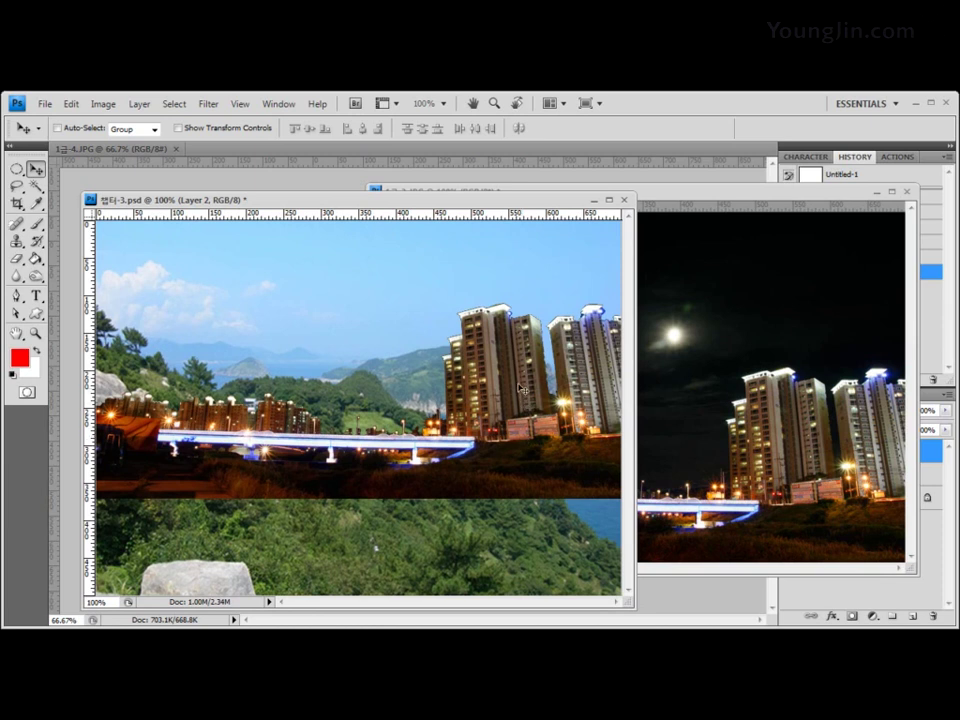
Move the night city layer down until its dark foreground meets the lower edge of the canvas
key("Down")
key("Down")
key("Down")
key("Down")
mouse_move(516, 381)
left_mouse_down()
mouse_move(518, 445)
mouse_move(515, 364)
mouse_move(503, 480)
mouse_move(504, 361)
mouse_move(516, 361)
left_mouse_up()
left_click_drag(532, 366, 502, 511)
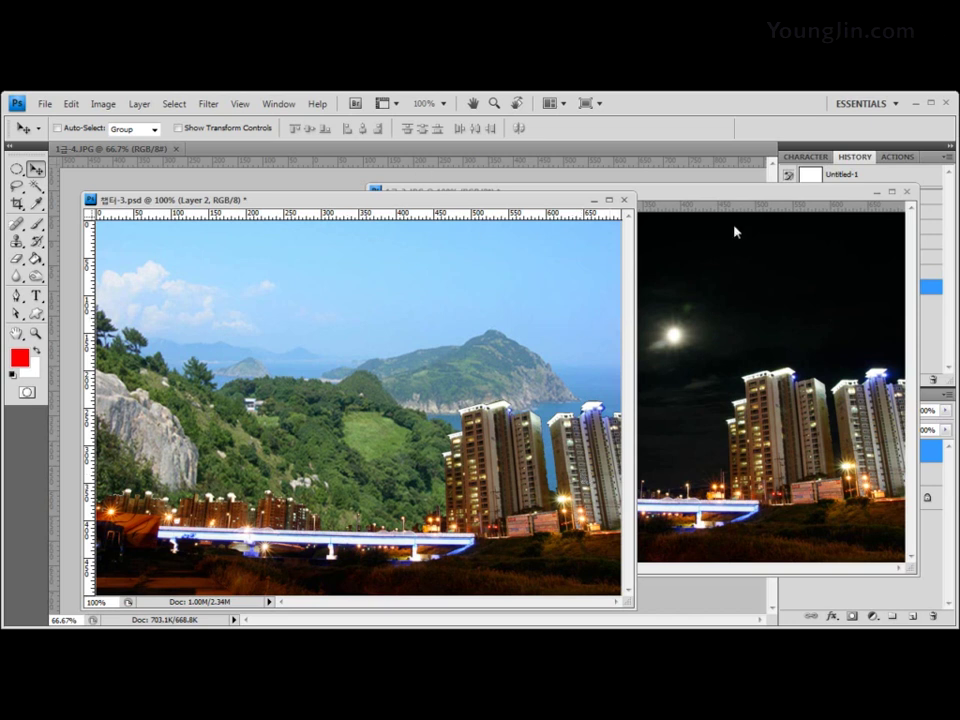
Close 1급-3.JPG without saving its changes
left_click_drag(755, 193, 621, 193)
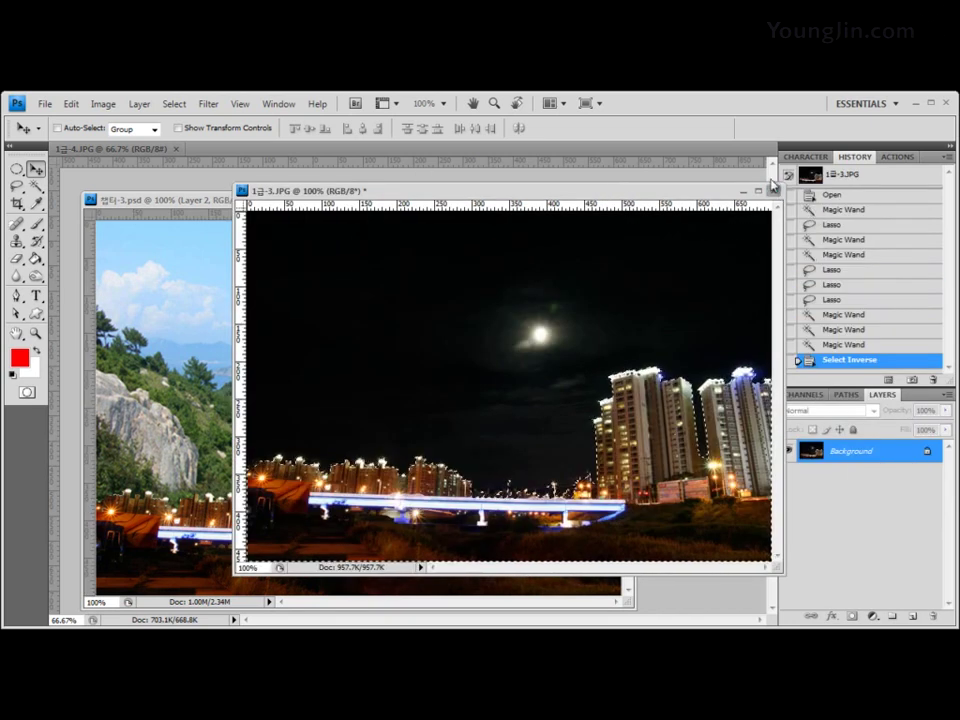
key("ctrl+w")
left_click_drag(482, 244, 519, 226)
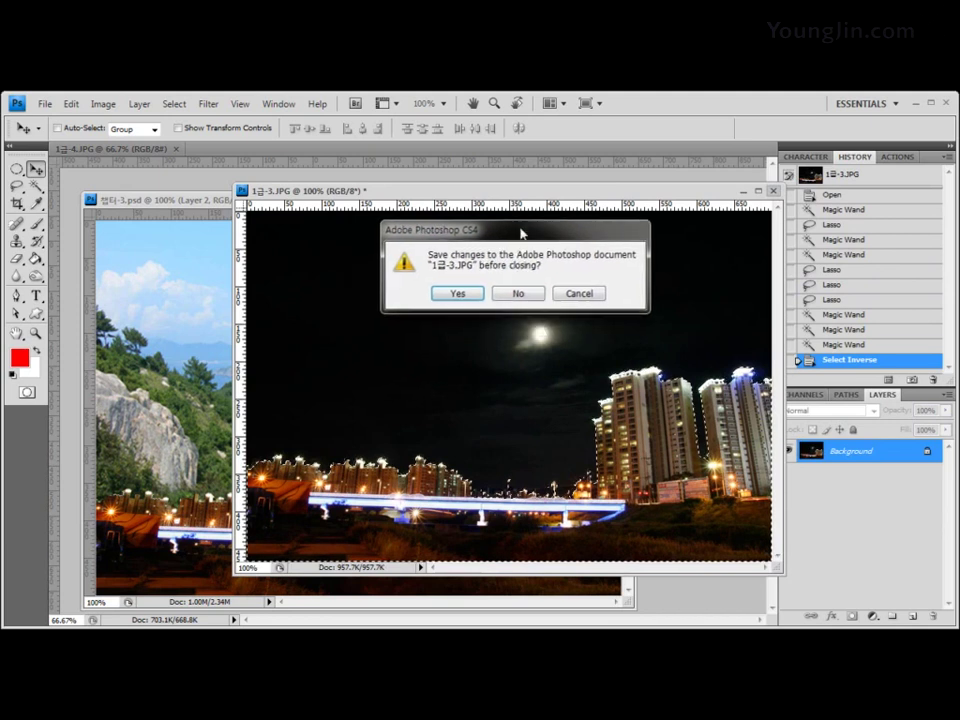
left_click(519, 294)
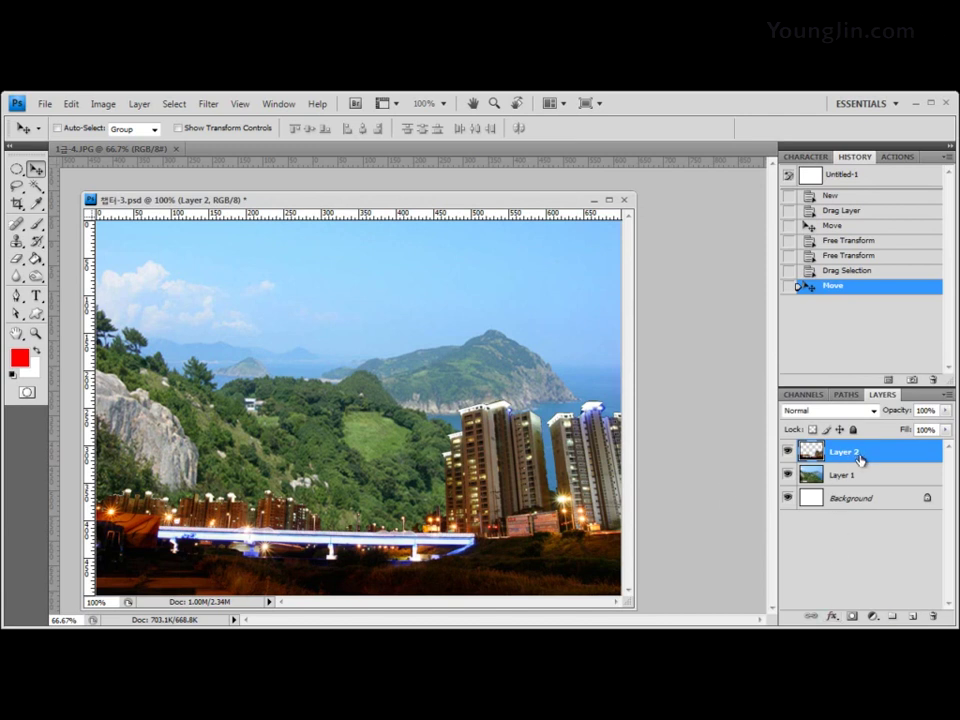
Hide and show Layer 2 repeatedly to compare the landscape with and without the night city
left_click(788, 452)
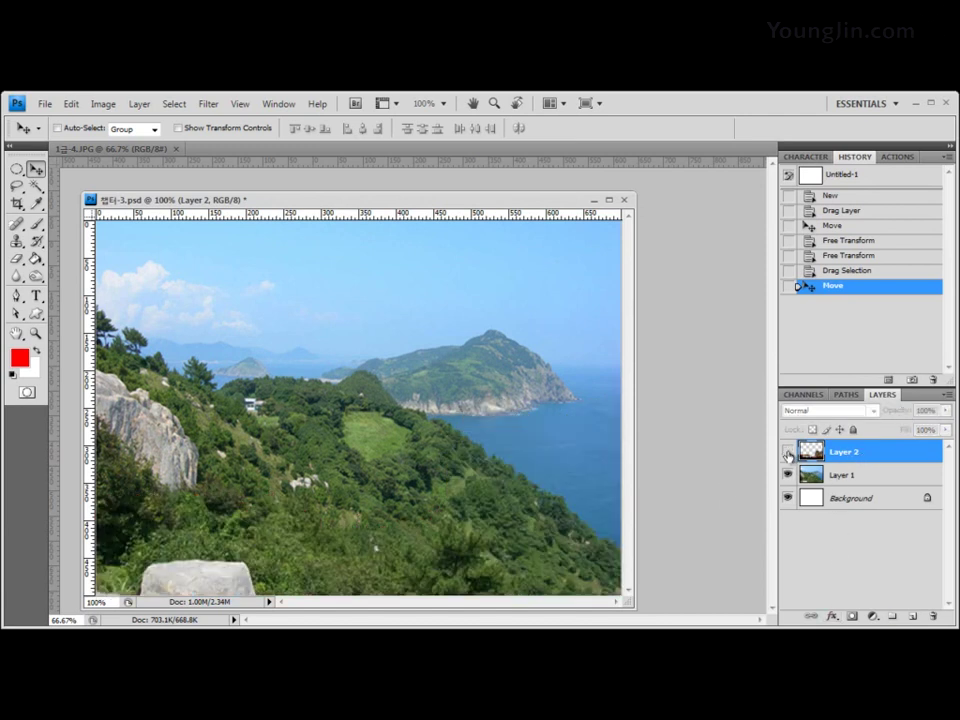
left_click(788, 453)
left_click(788, 453)
left_click(788, 453)
left_click(788, 453)
left_click(788, 452)
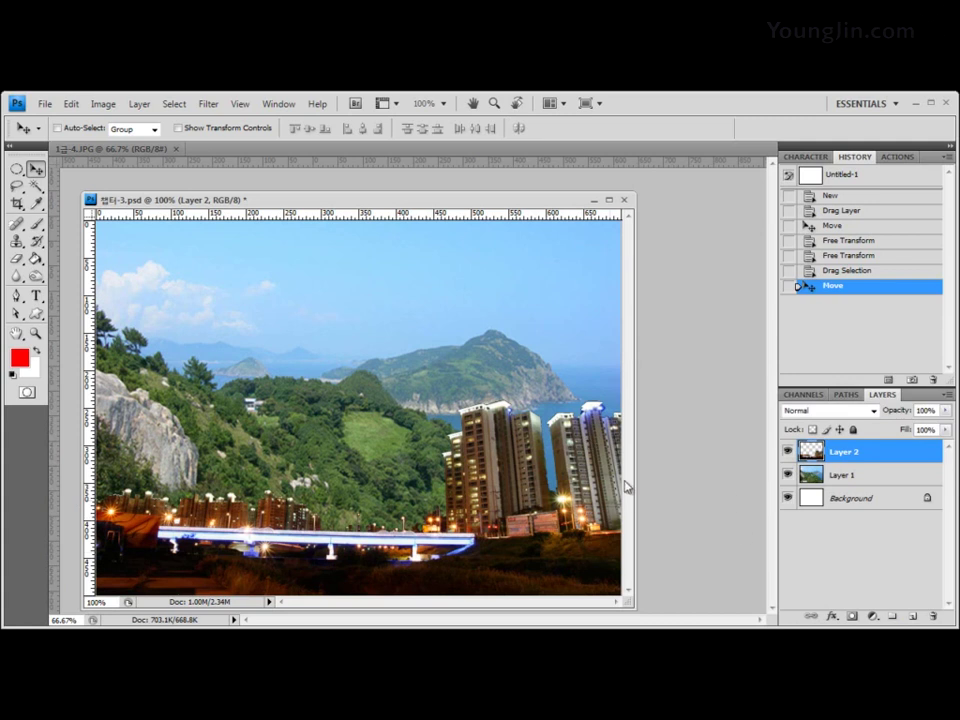
Float the Layers palette over the image and add an Outer Glow effect to Layer 2
left_click(836, 618)
left_click(870, 428)
left_click_drag(881, 394, 619, 219)
left_click(618, 462)
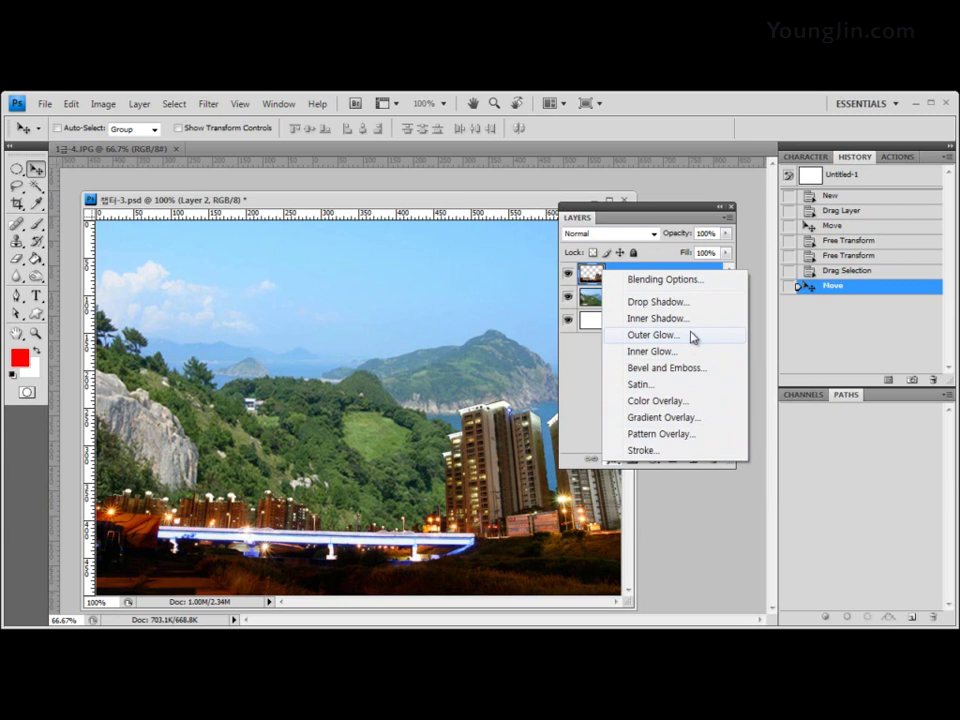
key("Escape")
key("h")
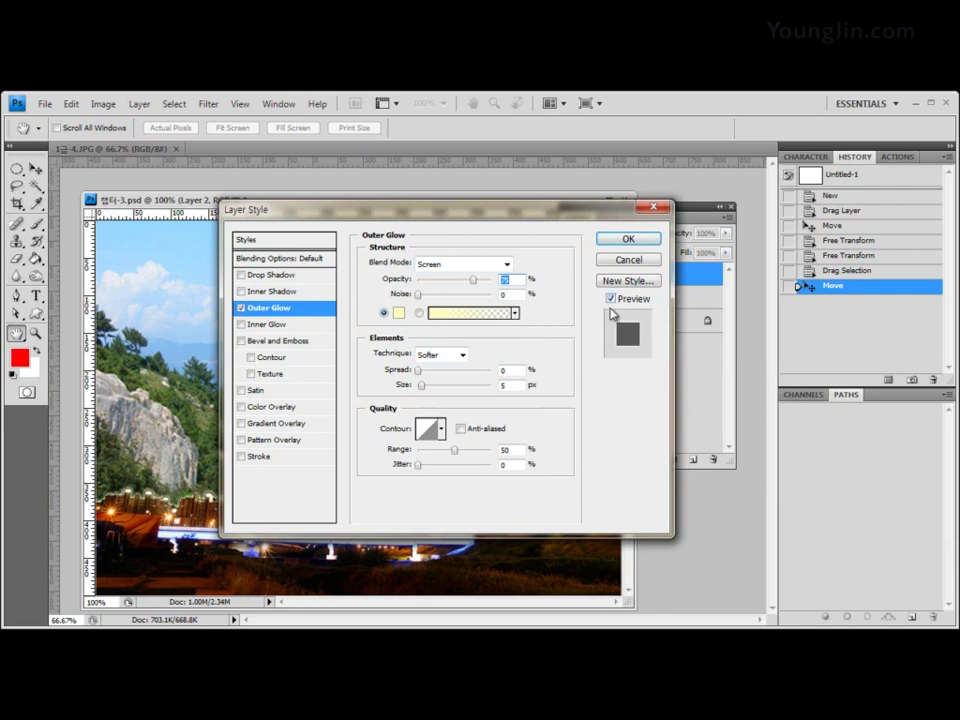
Set the Outer Glow size to 15 px while checking the preview on the buildings, and apply the layer style
left_click(508, 385)
key("shift+Home")
left_click_drag(435, 210, 711, 180)
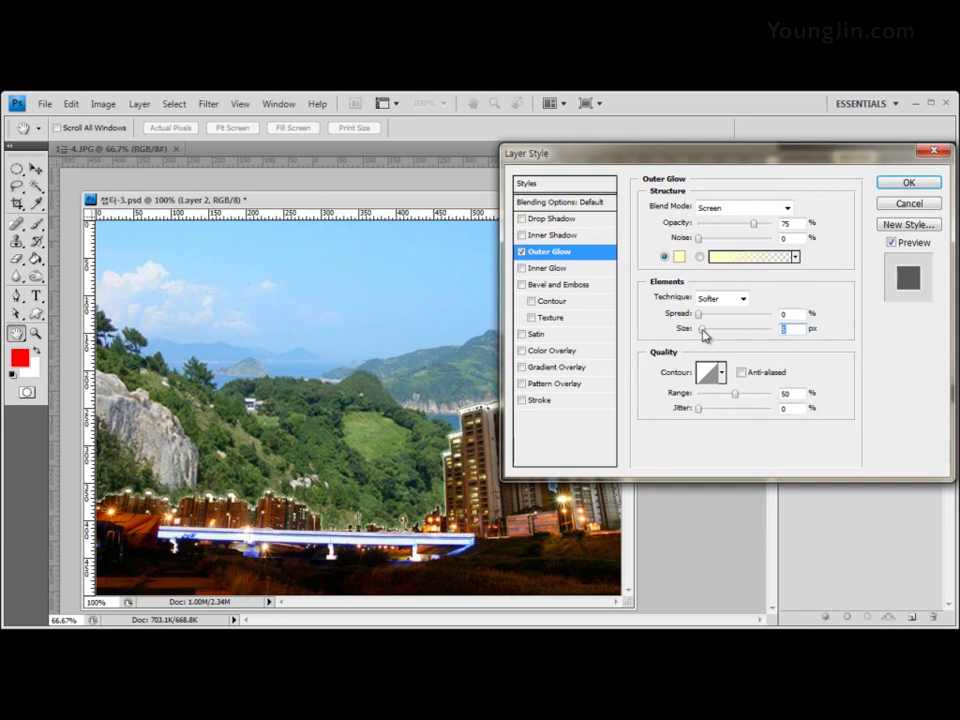
mouse_move(704, 333)
left_mouse_down()
mouse_move(735, 334)
mouse_move(701, 336)
mouse_move(706, 343)
left_mouse_up()
type("15")
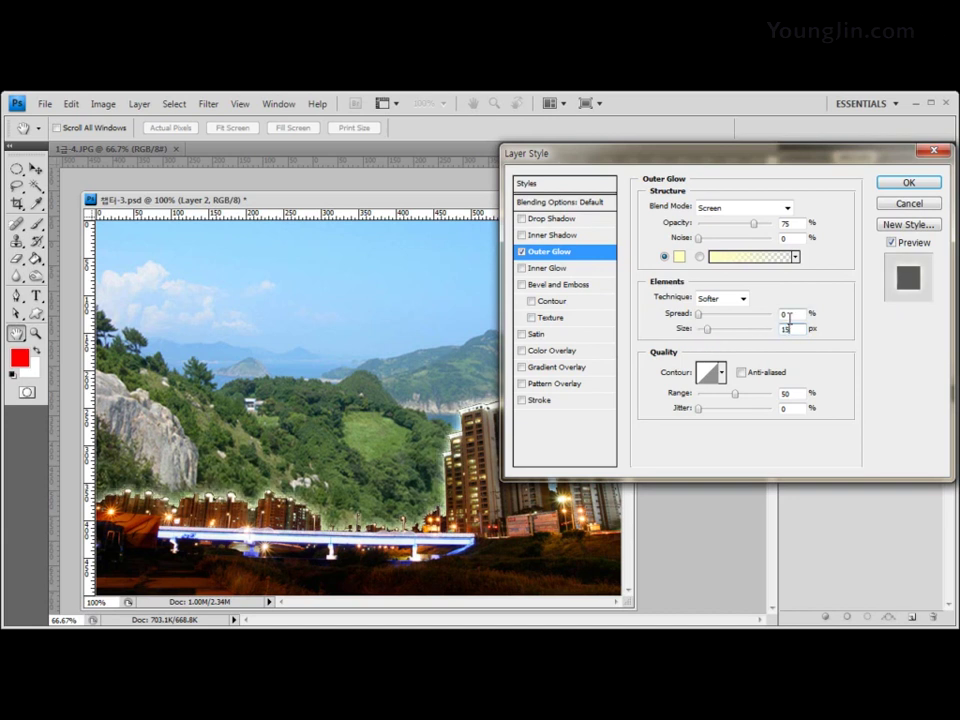
left_click(708, 334)
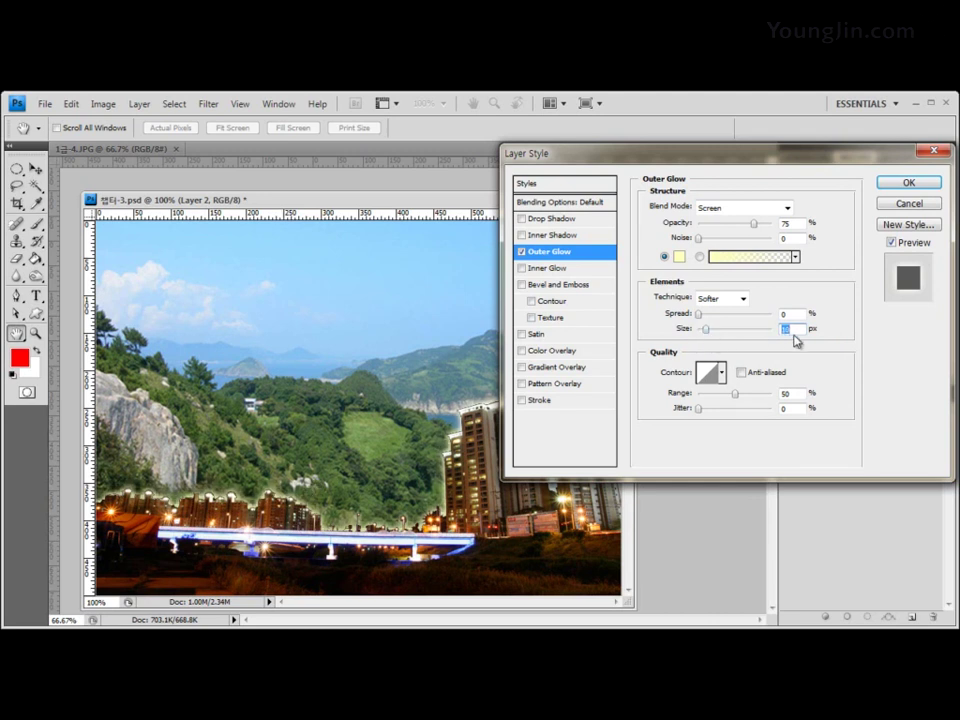
type("15")
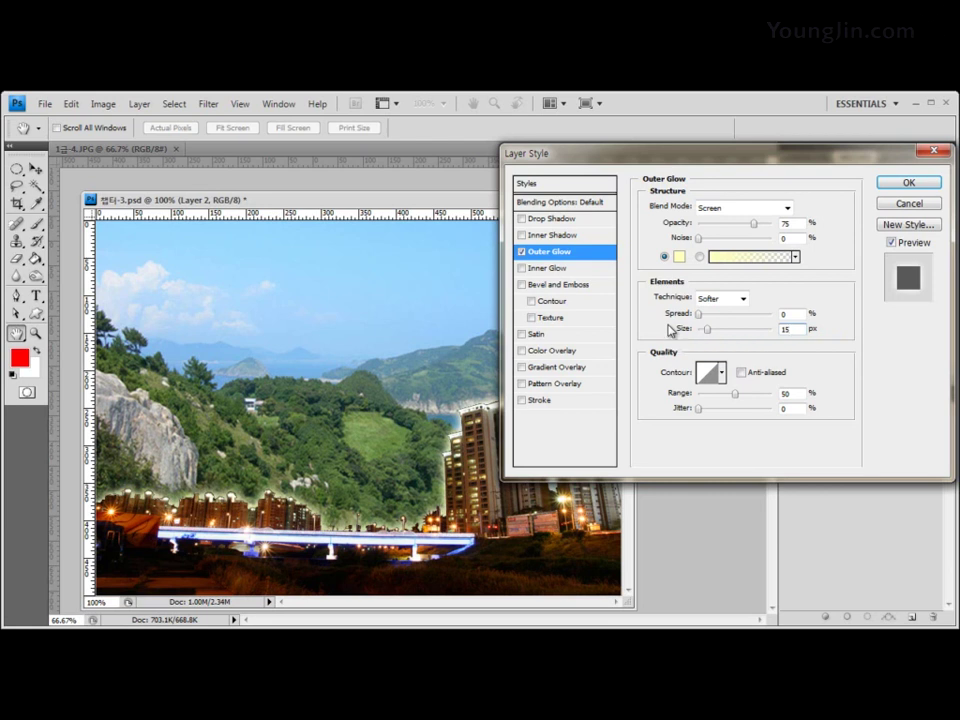
left_click(906, 183)
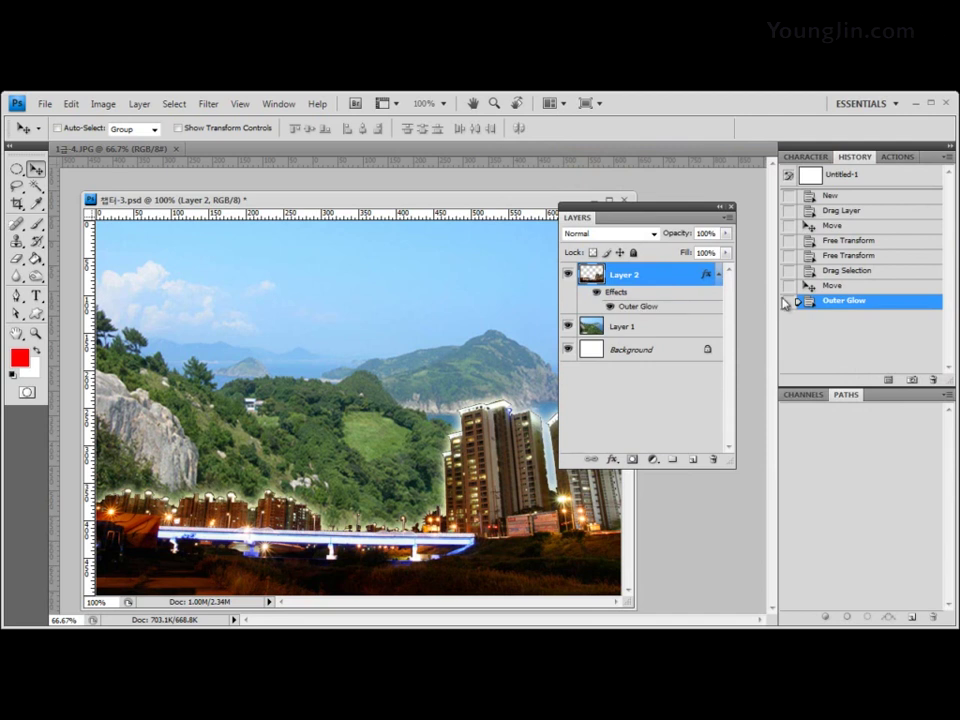
Compare Layer 2 with and without its Outer Glow, and check how its effects list expands and collapses
left_click(614, 308)
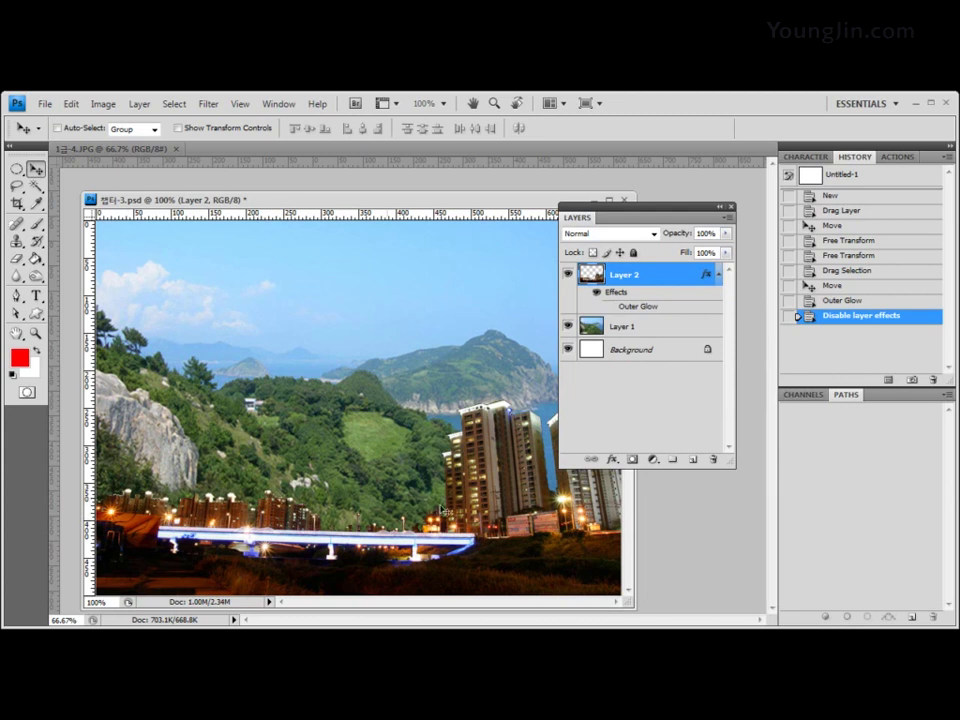
left_click(610, 306)
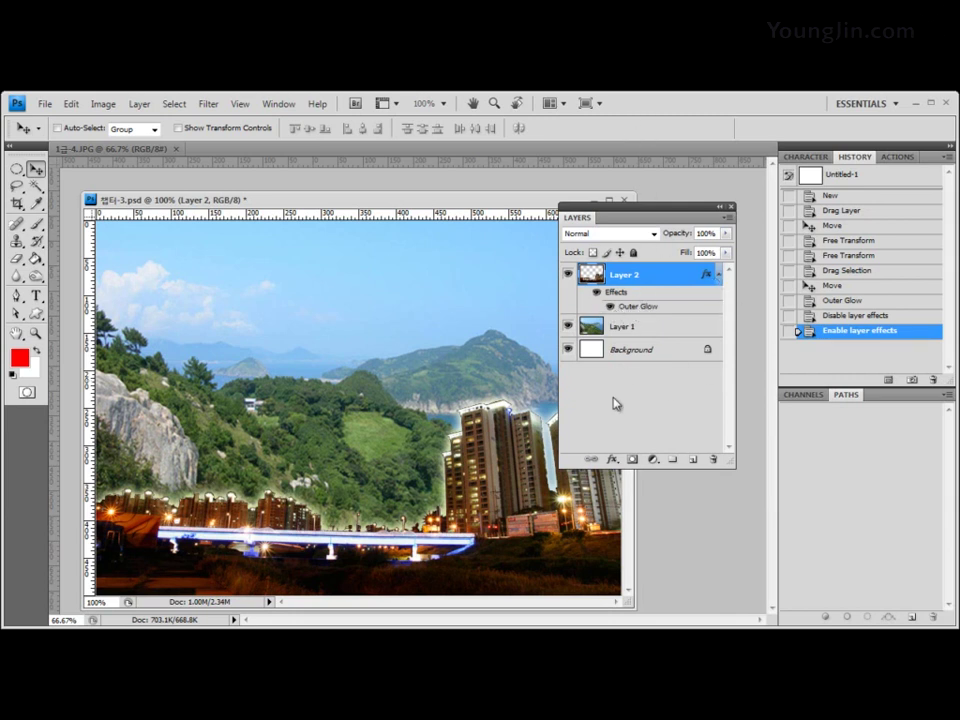
left_click(718, 277)
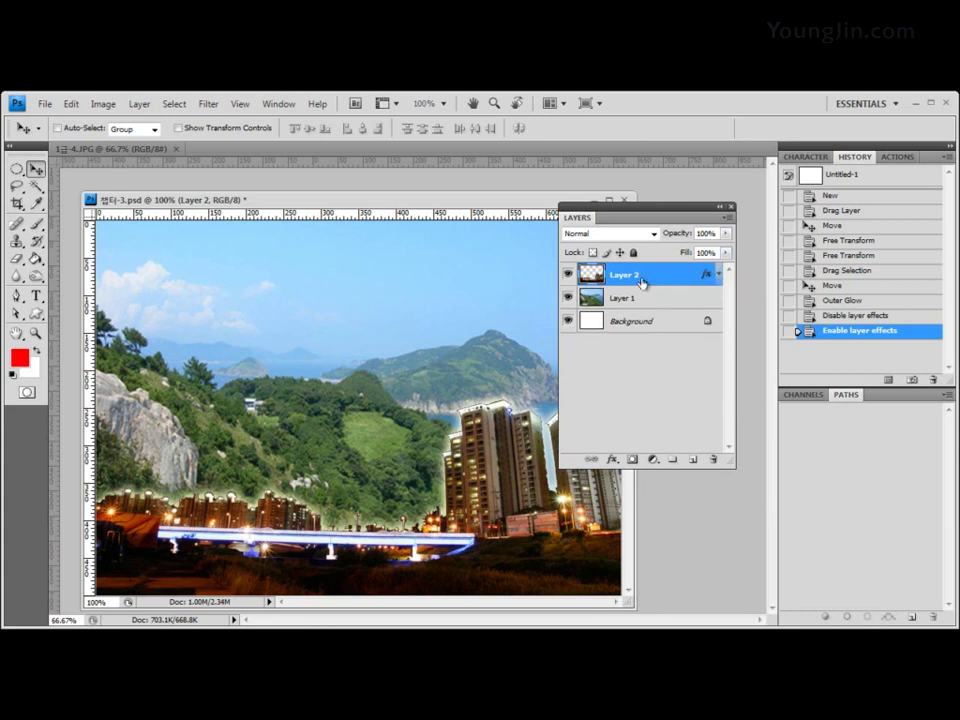
left_click(718, 274)
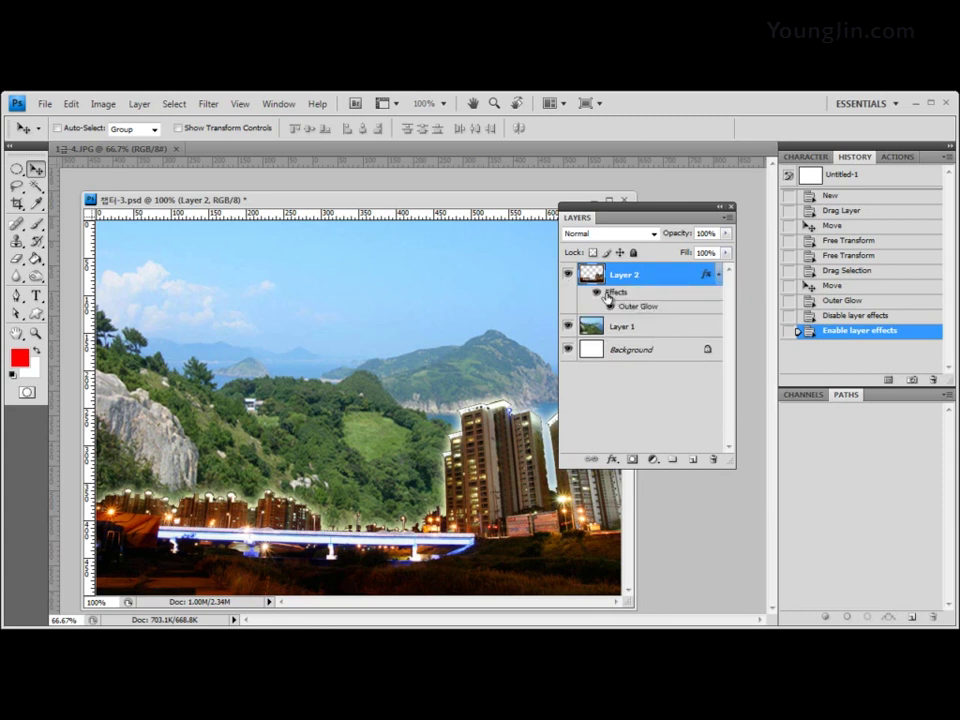
left_click(718, 276)
left_click(718, 276)
left_click(718, 276)
left_click(718, 276)
left_click(718, 275)
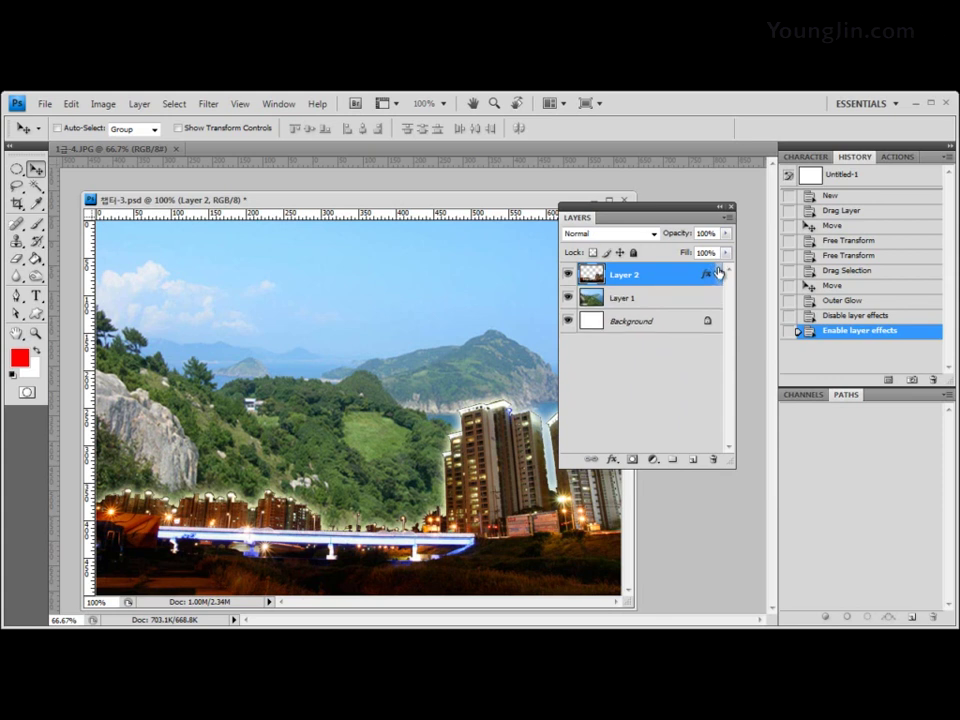
left_click(718, 273)
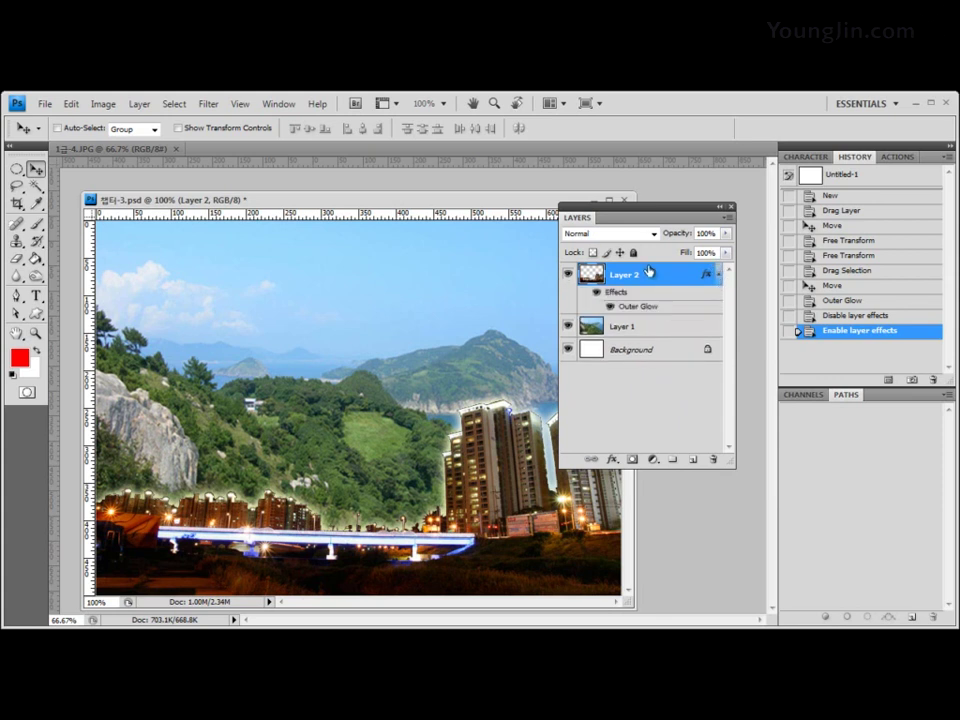
left_click(718, 273)
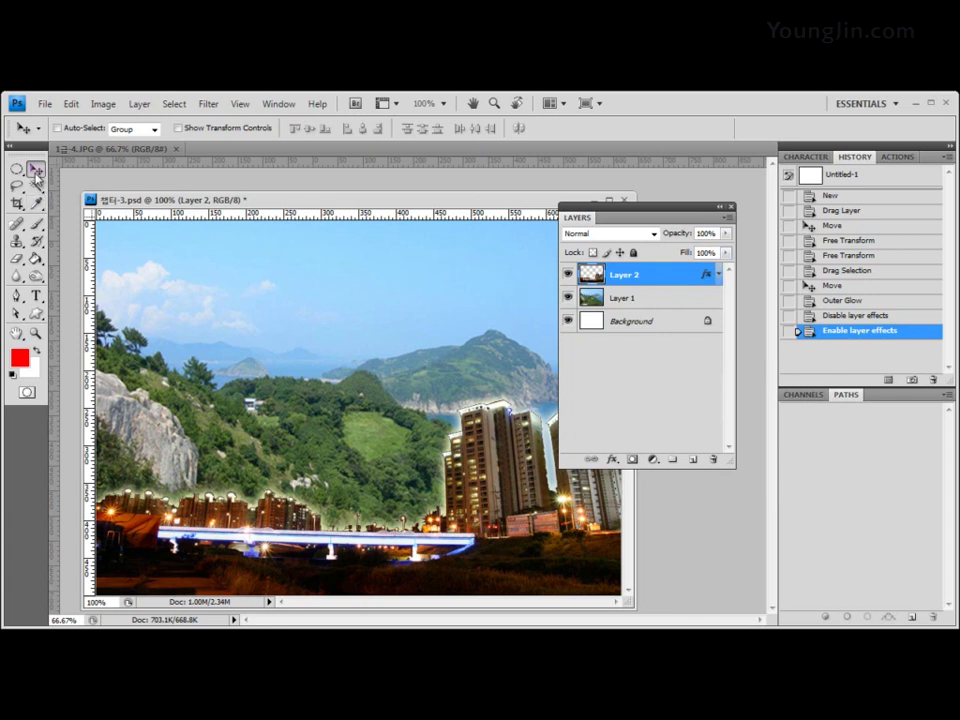
Float 1급-4.JPG in its own window, dock the Layers palette again, and shrink the window so the composite shows beside it
key("w")
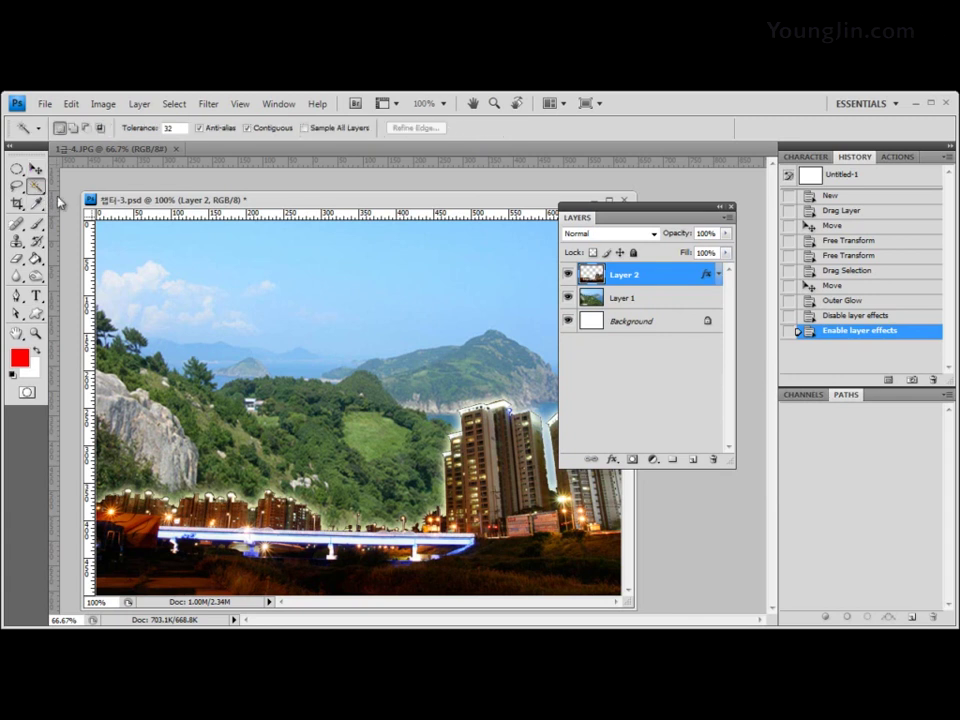
left_click_drag(136, 149, 366, 236)
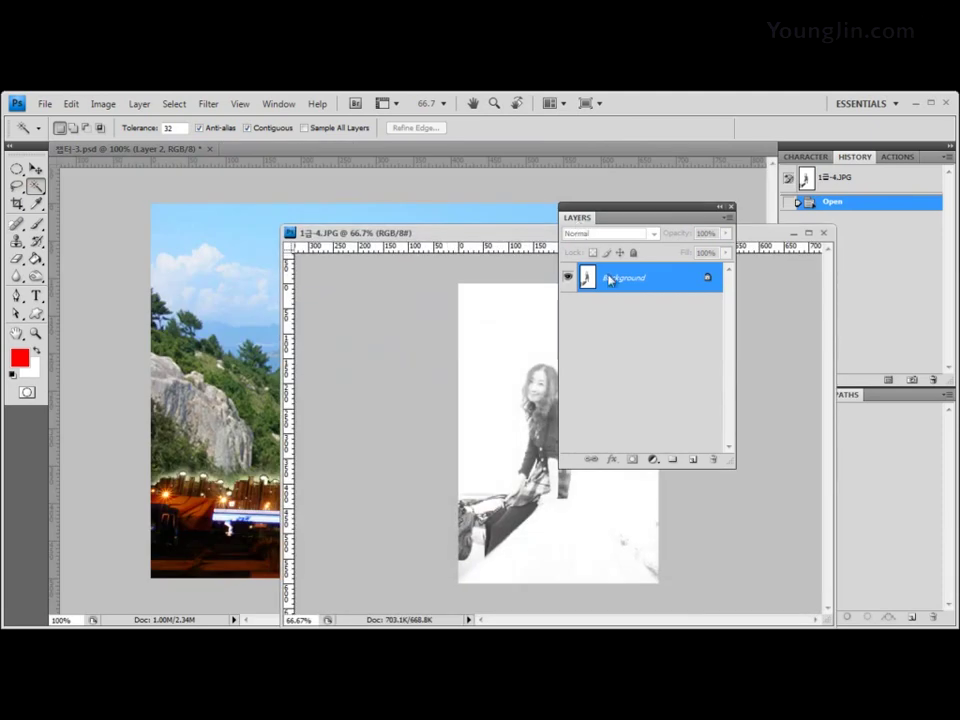
left_click_drag(576, 227, 875, 398)
left_click_drag(502, 232, 501, 176)
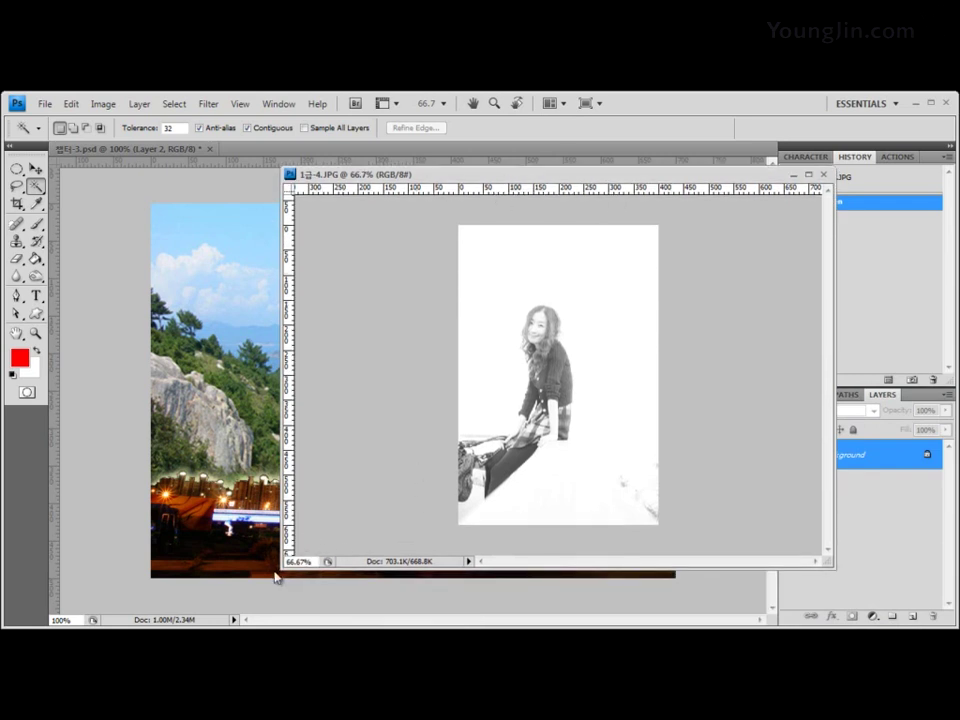
left_click_drag(283, 567, 516, 552)
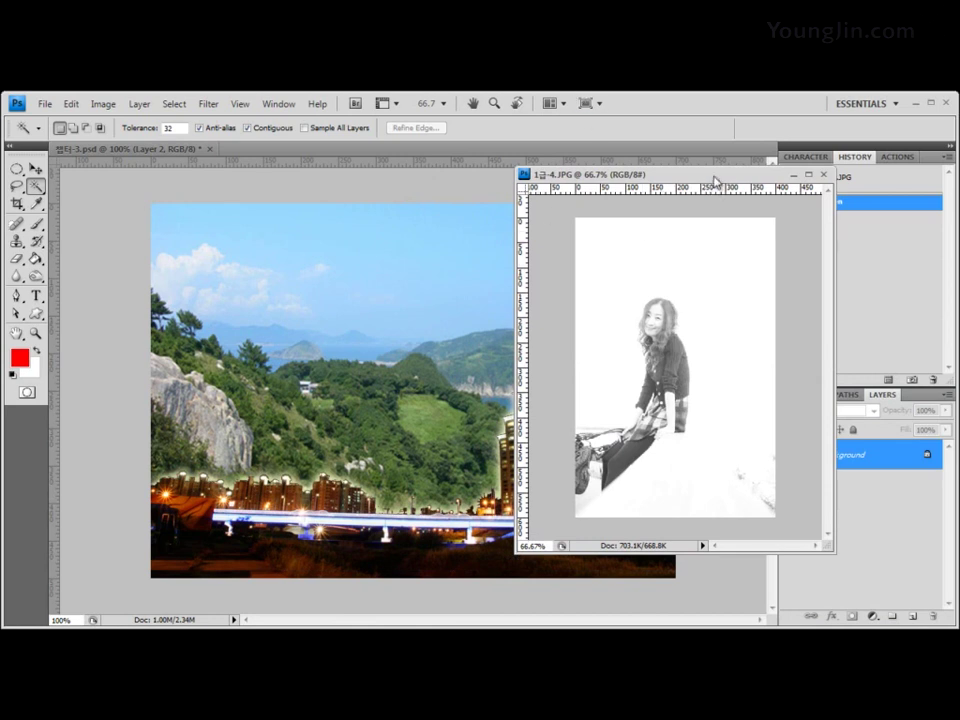
Select the white background around the seated woman in 1급-4.JPG with the Magic Wand at tolerance 32
left_click_drag(712, 176, 618, 185)
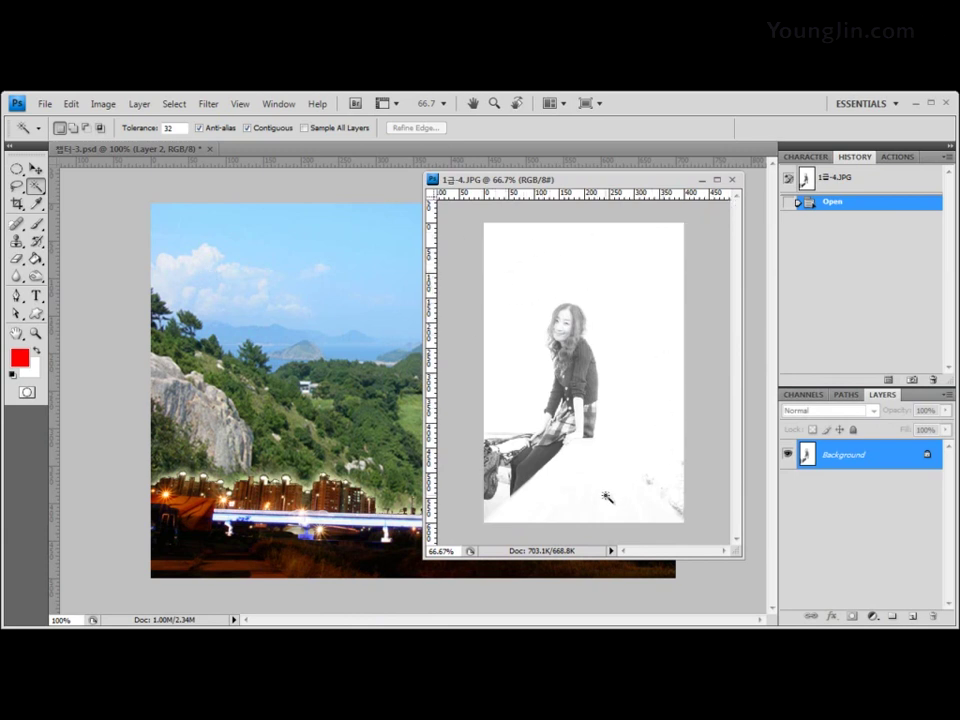
left_click(37, 186)
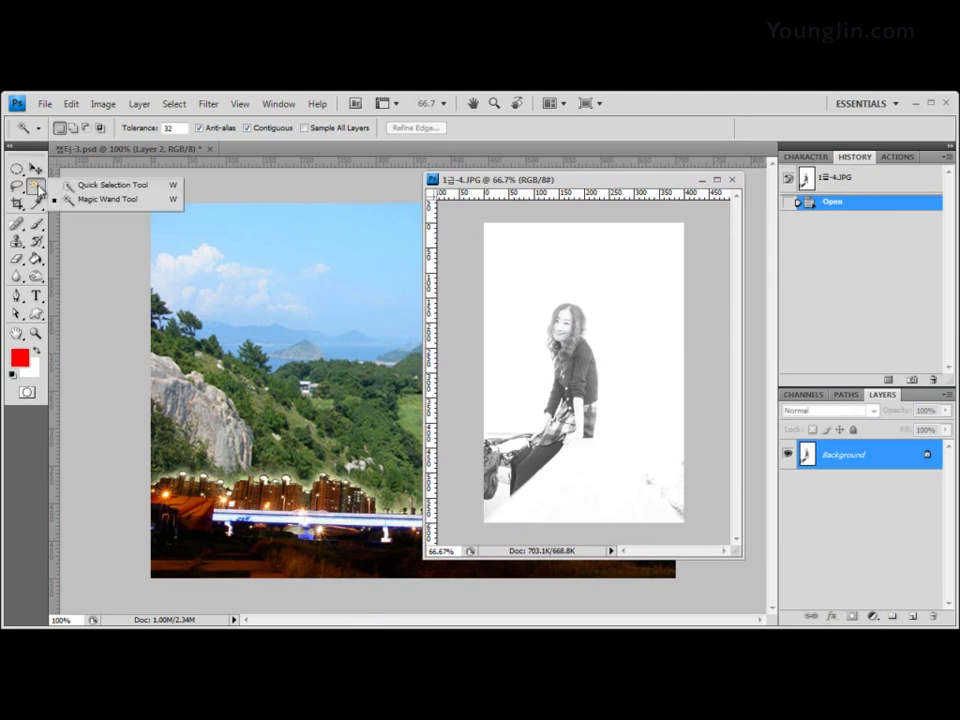
left_click(650, 296)
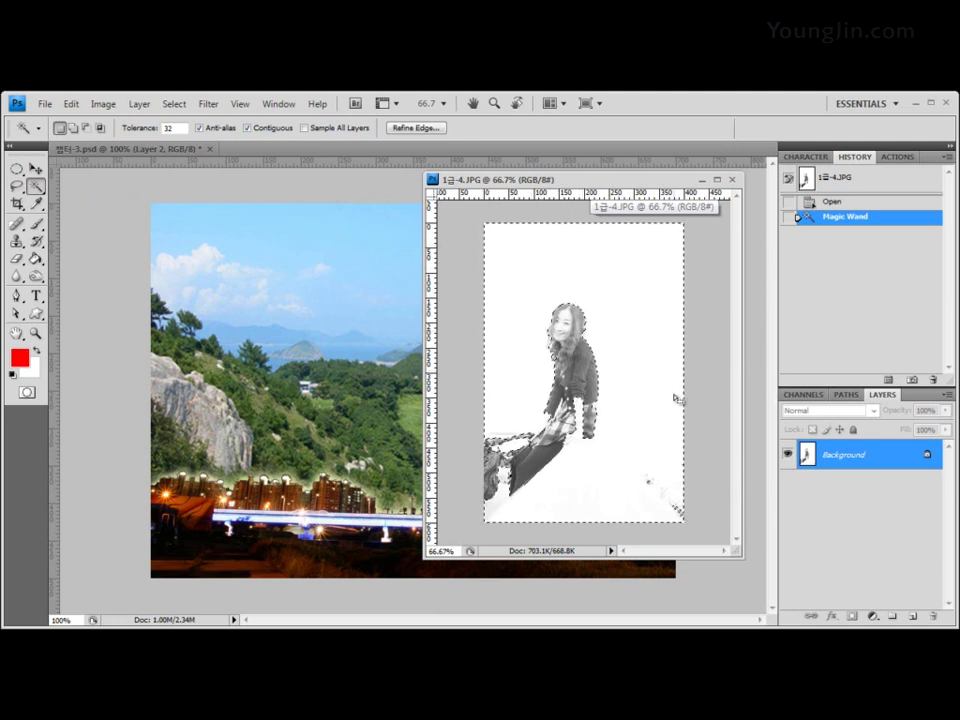
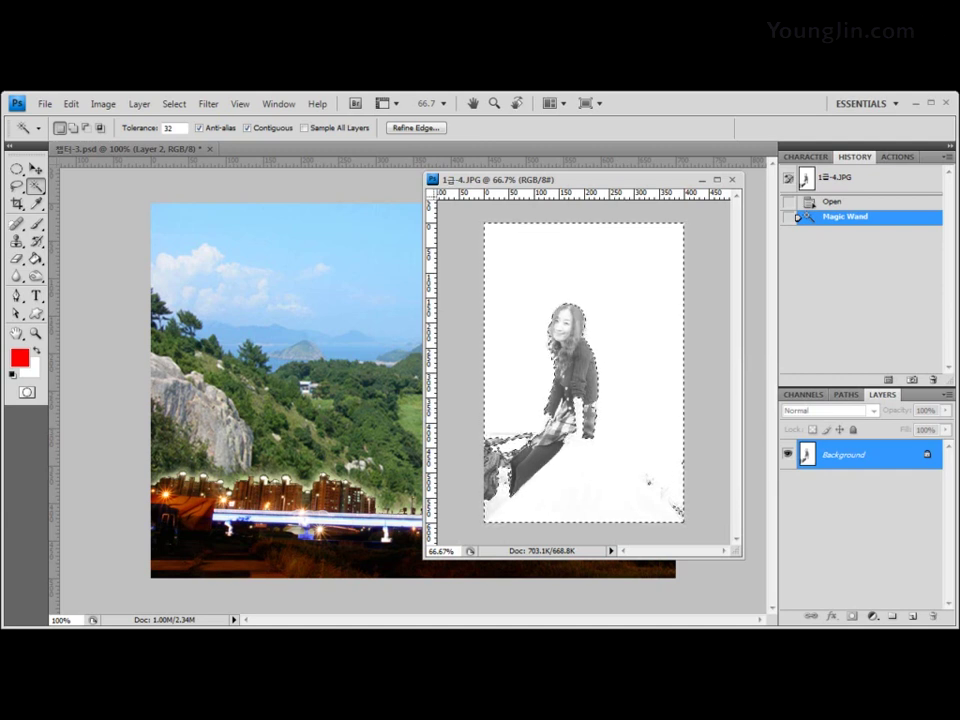
Subtract the woman's supporting forearm and hand from the background selection in 1급-4.JPG with the Magnetic Lasso
left_click(17, 187)
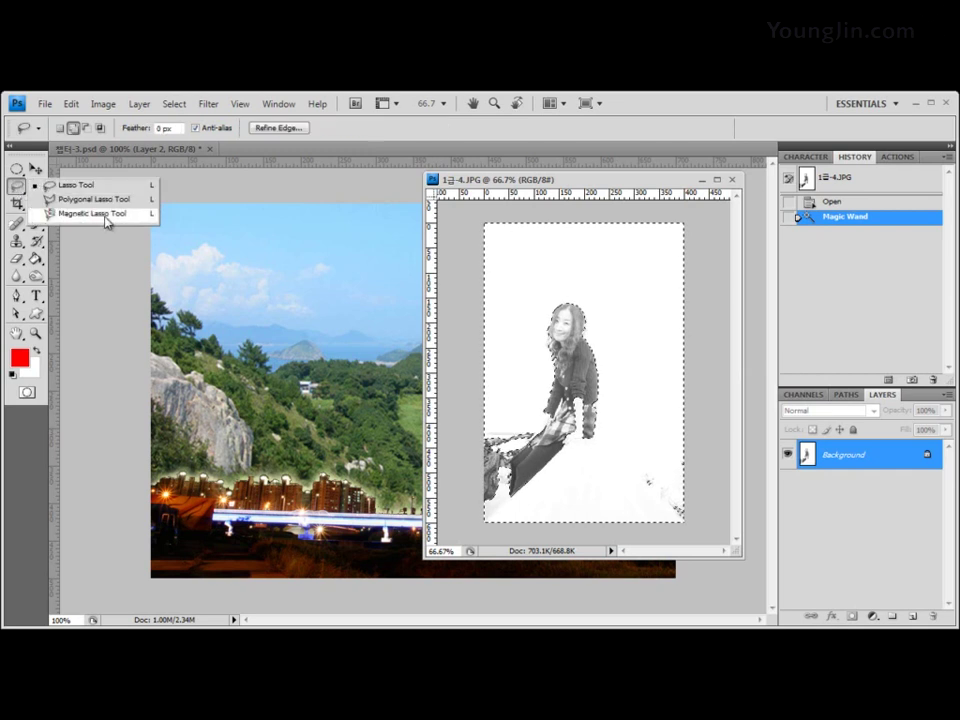
left_click(92, 213)
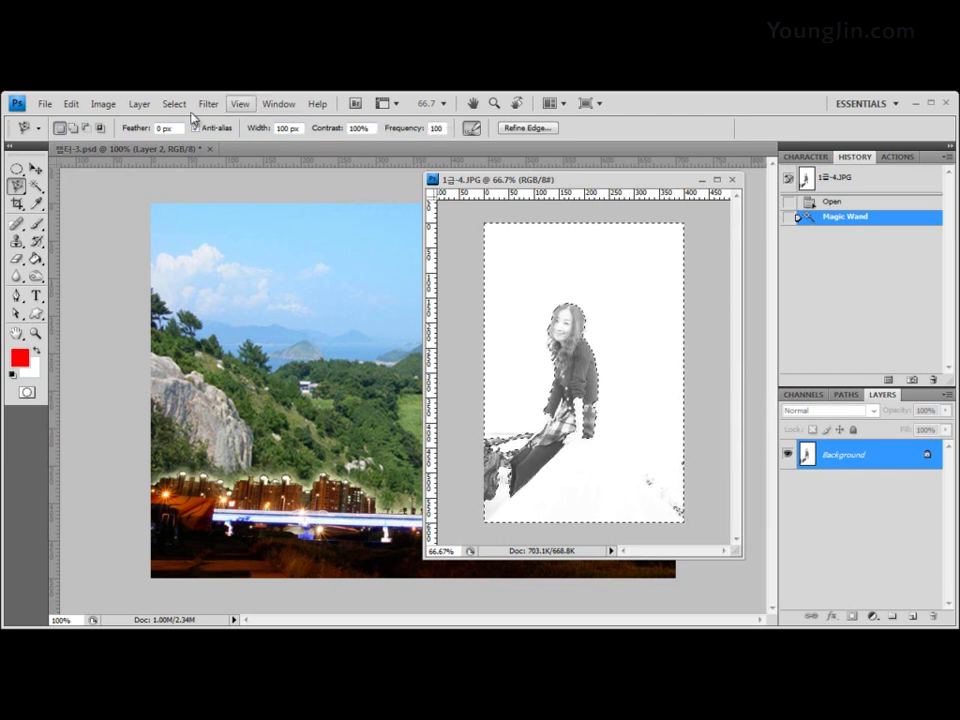
left_click(87, 129)
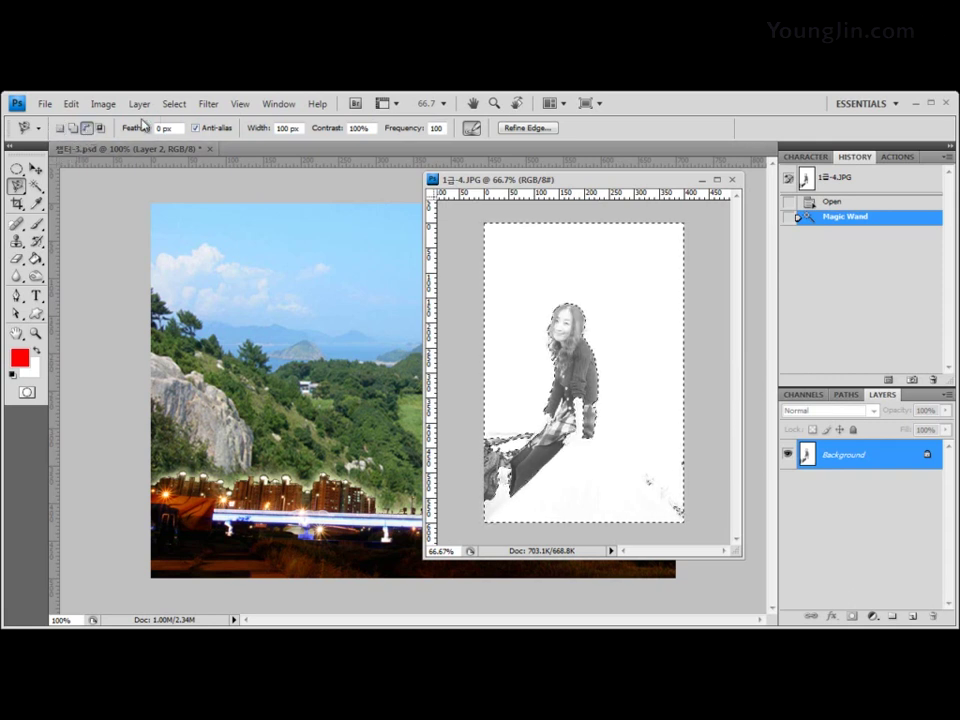
left_click(87, 130)
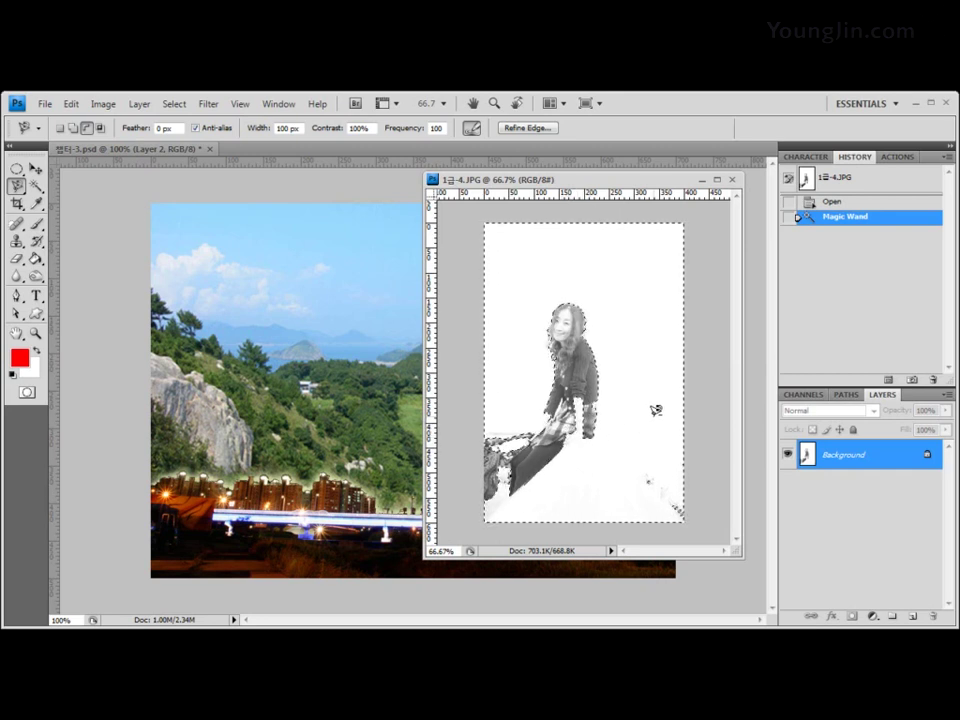
key("ctrl+plus")
key("ctrl+plus")
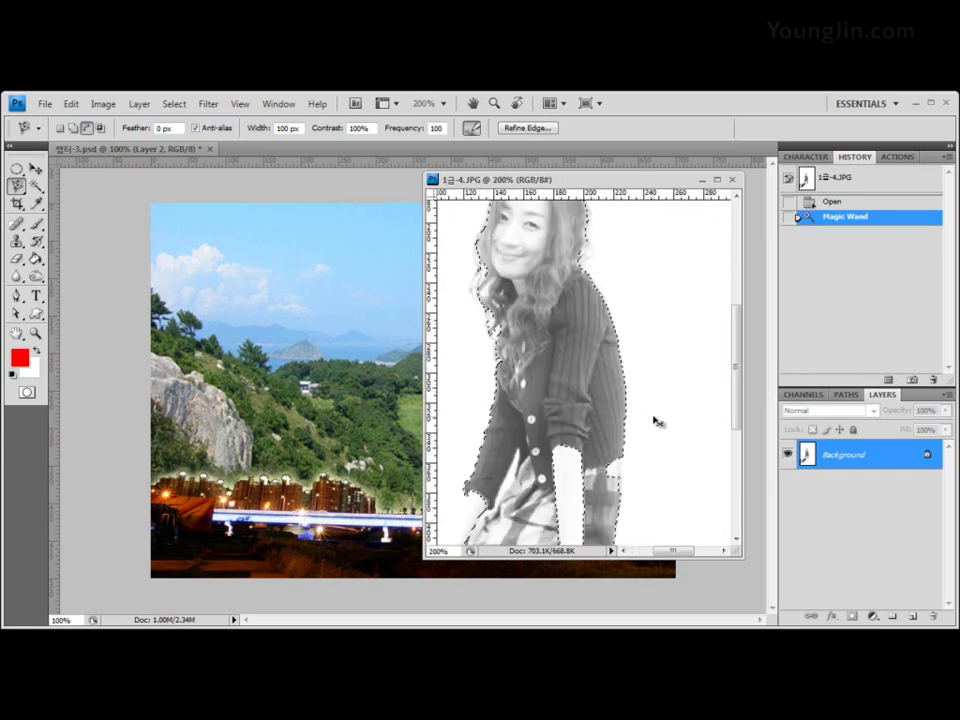
left_click_drag(739, 364, 736, 440)
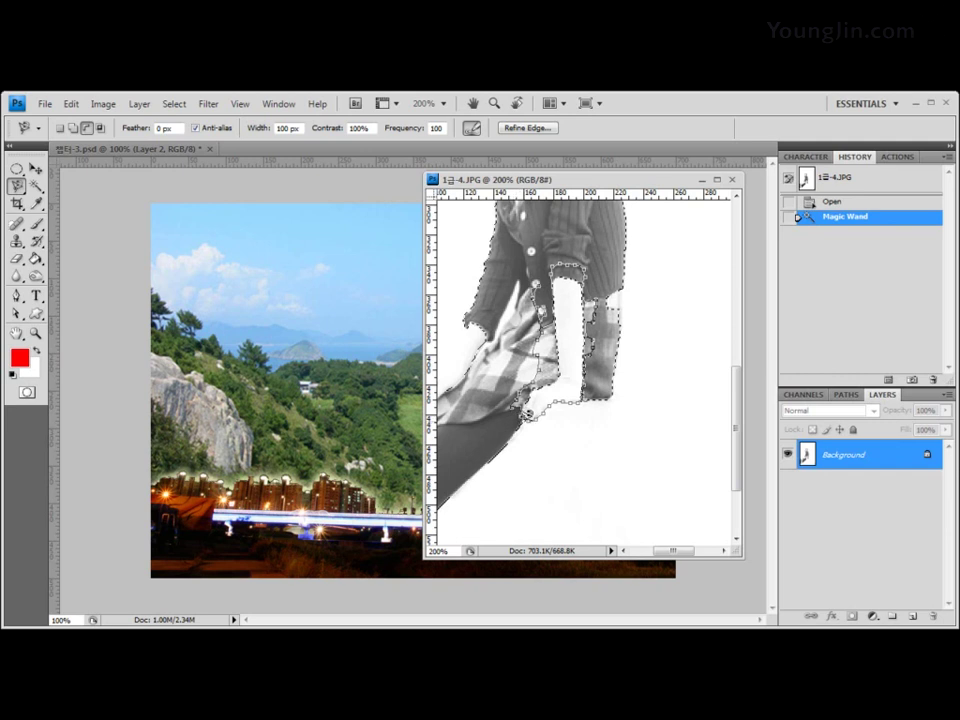
double_click(529, 412)
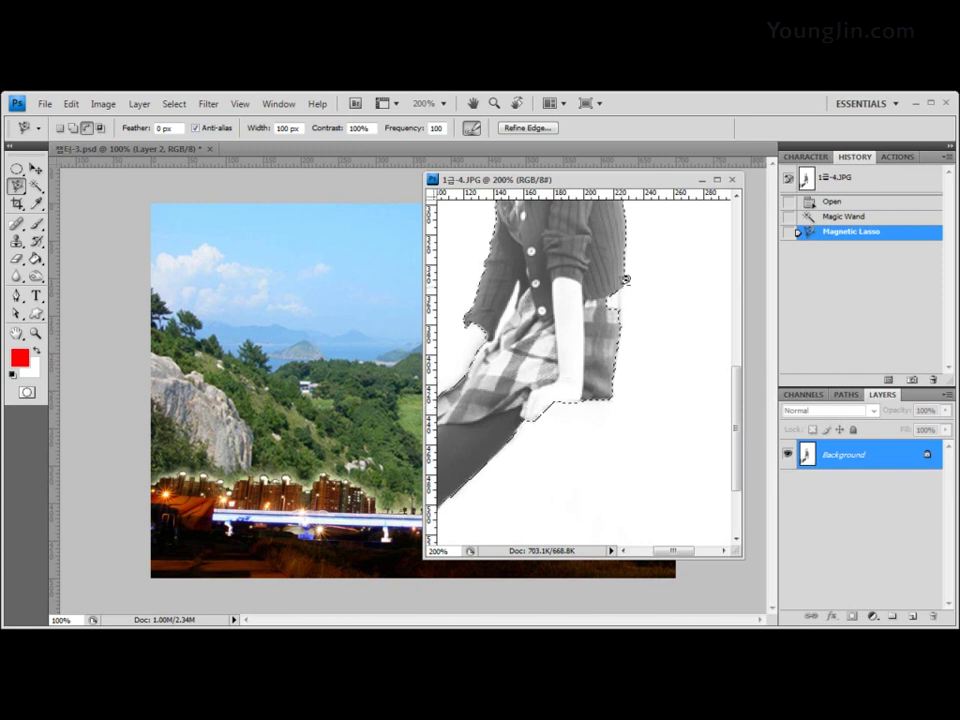
Try to correct the selection notch between the jacket hem and the skirt with the Lasso, and step back to the Magnetic Lasso state
left_click(19, 187)
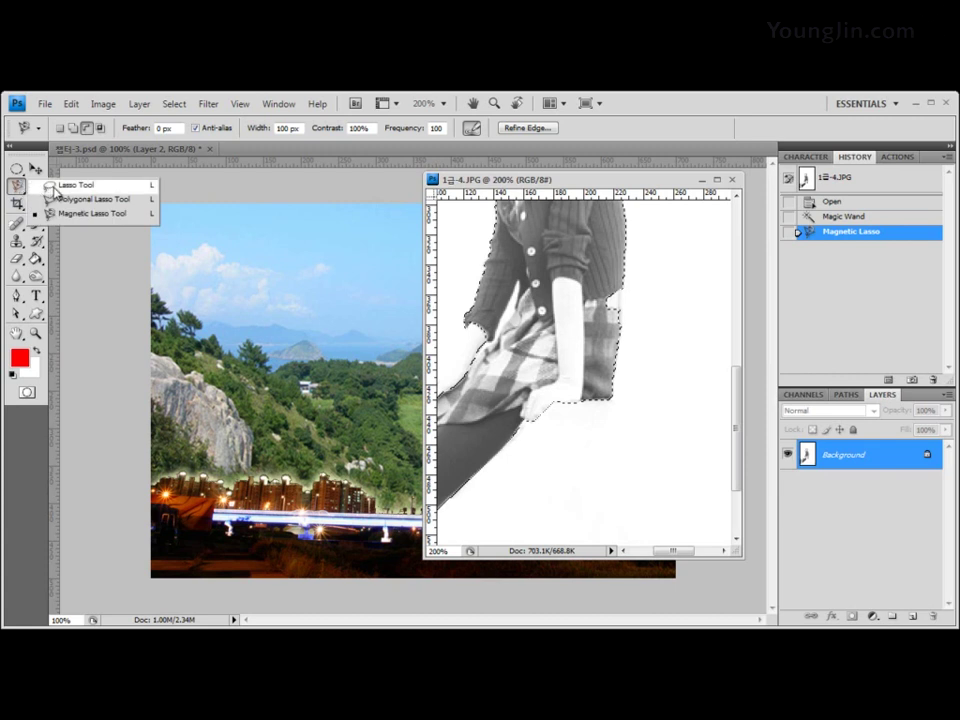
left_click(52, 187)
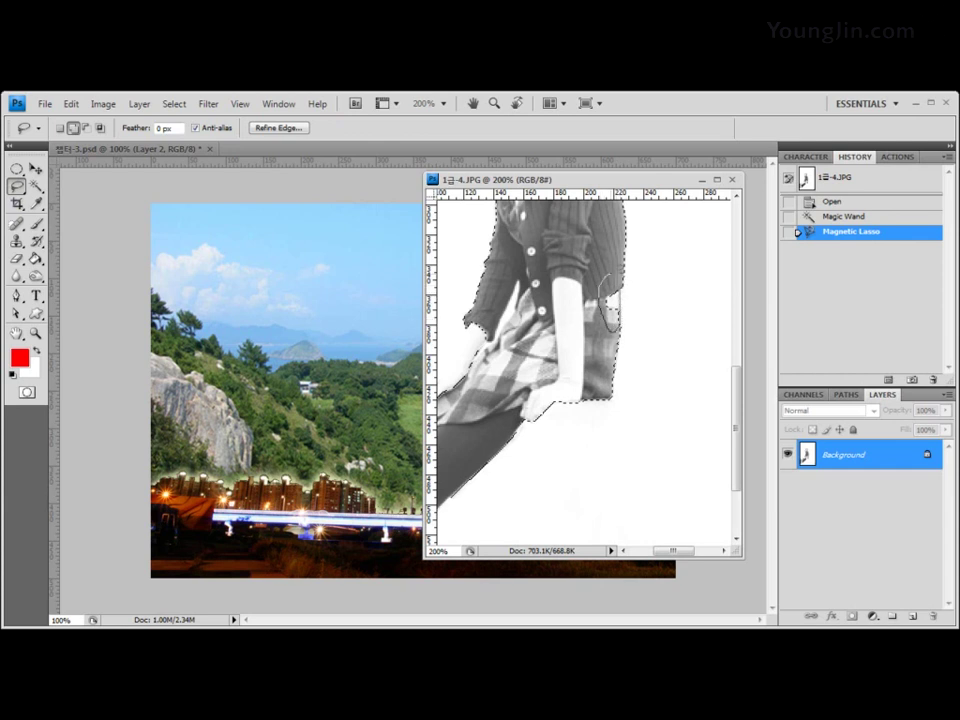
left_click_drag(622, 287, 616, 295)
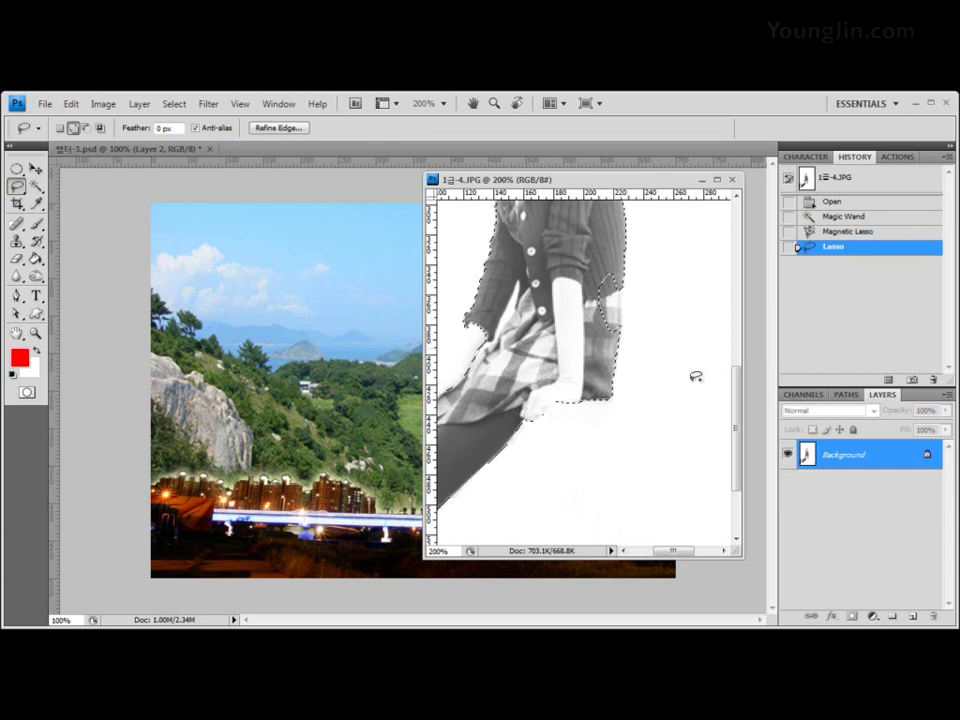
left_click(843, 232)
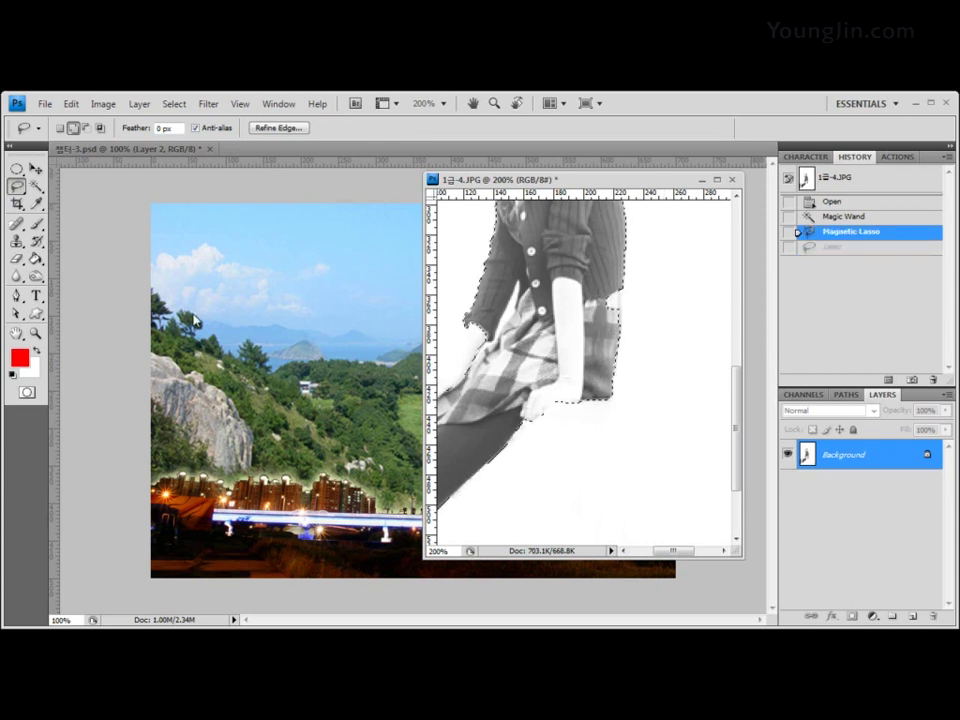
Subtract the notch between the jacket hem and the skirt from the background selection with the Lasso
left_click_drag(19, 188, 80, 211)
left_click_drag(17, 186, 82, 184)
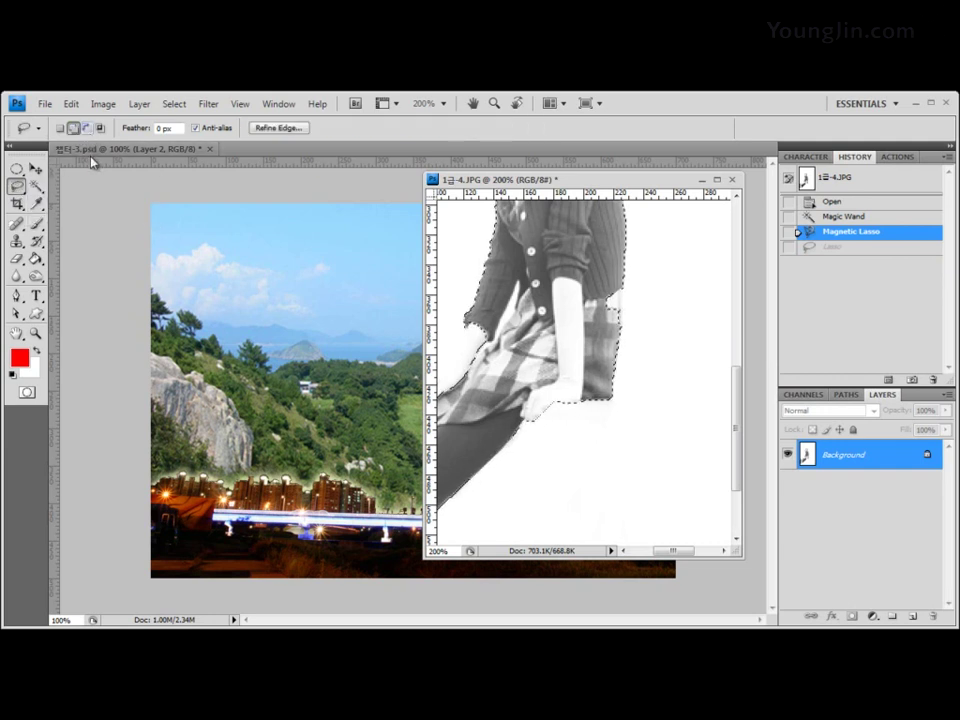
left_click(87, 128)
key("ctrl+z")
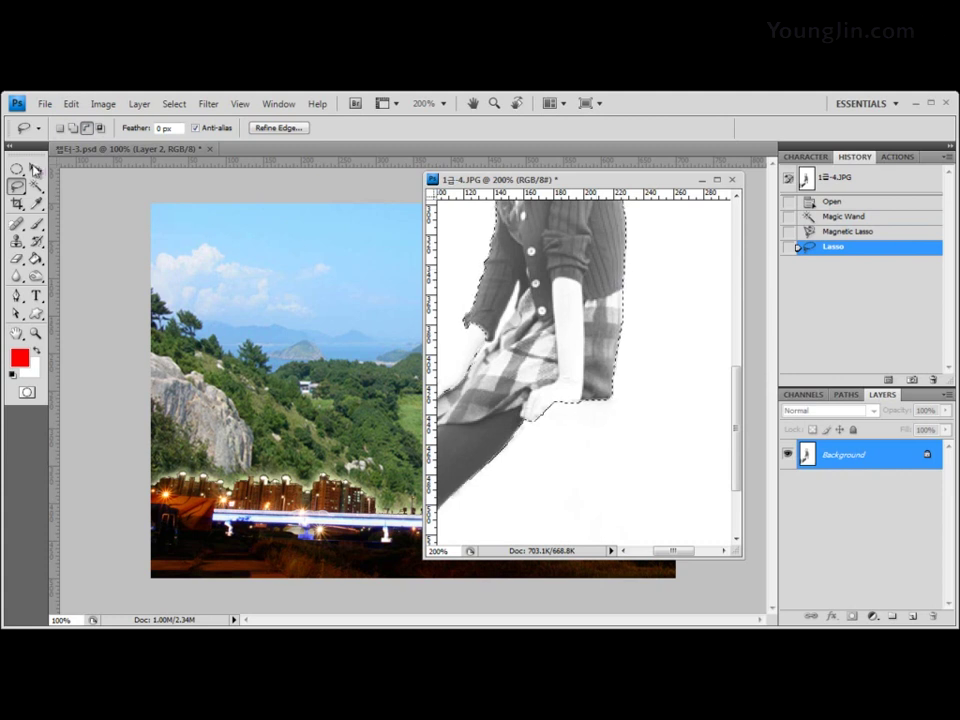
Try to subtract the woman's other forearm and hand with the Magnetic Lasso, and revert to the preceding Lasso state
left_click_drag(17, 186, 55, 222)
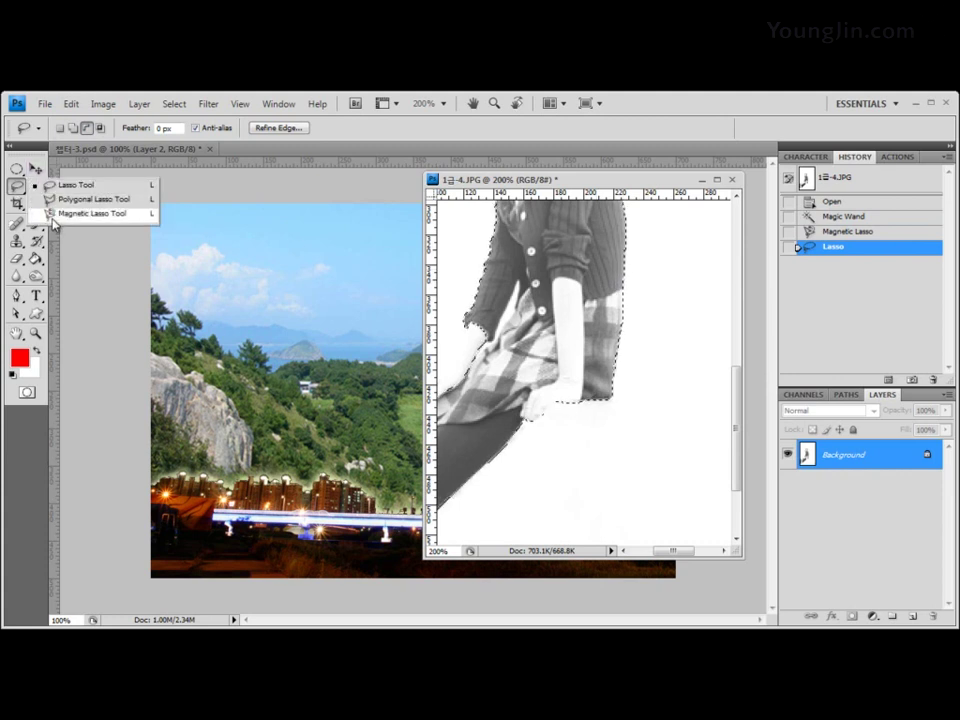
left_click(53, 216)
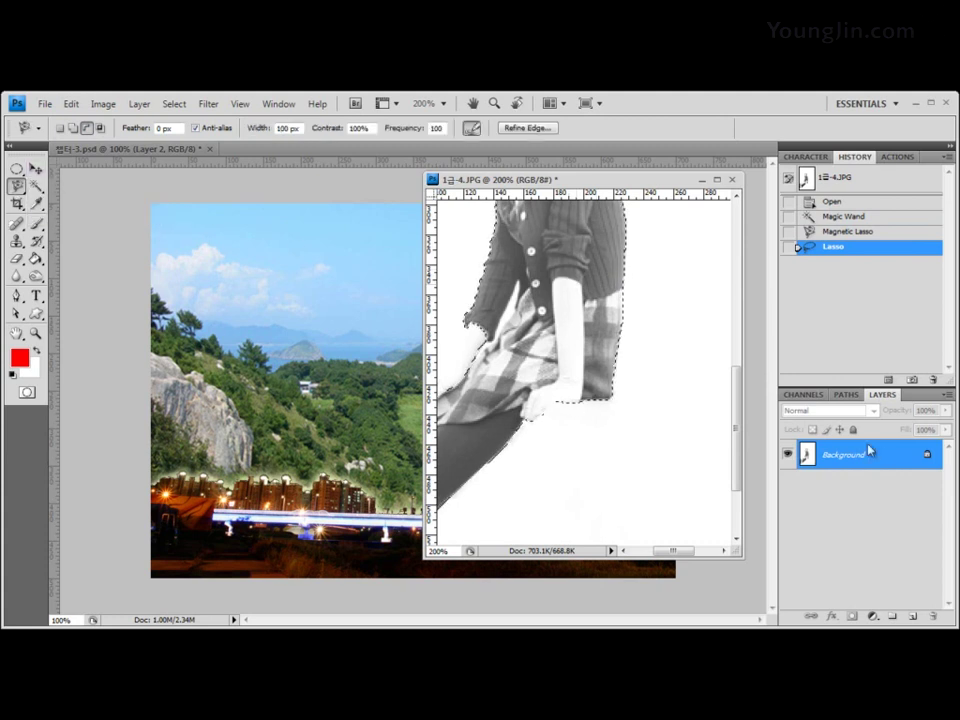
left_click_drag(675, 551, 638, 563)
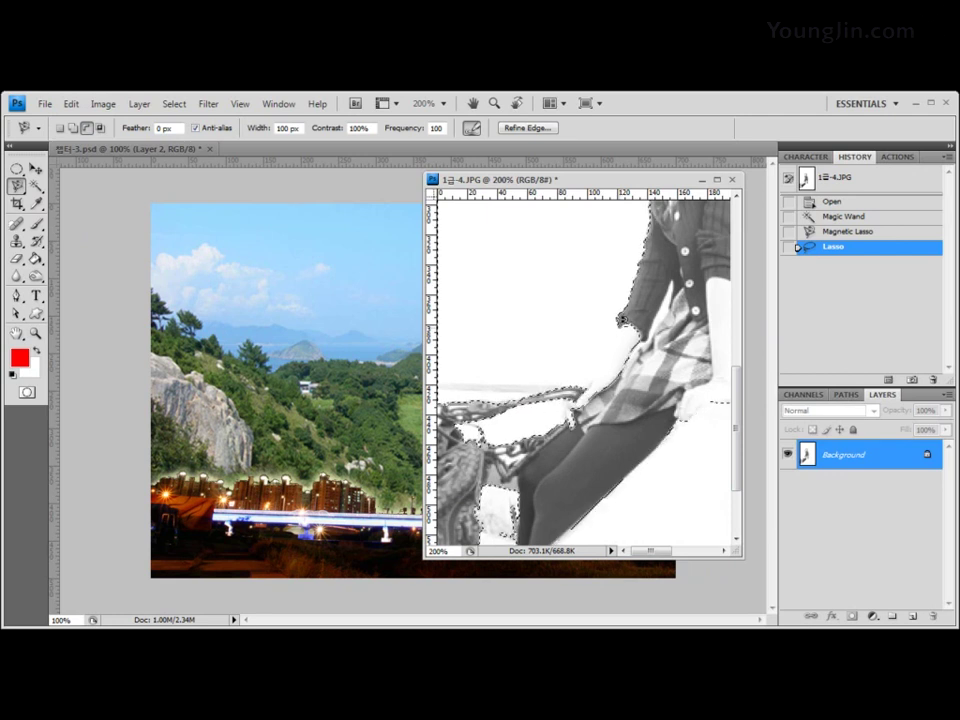
left_click(619, 328)
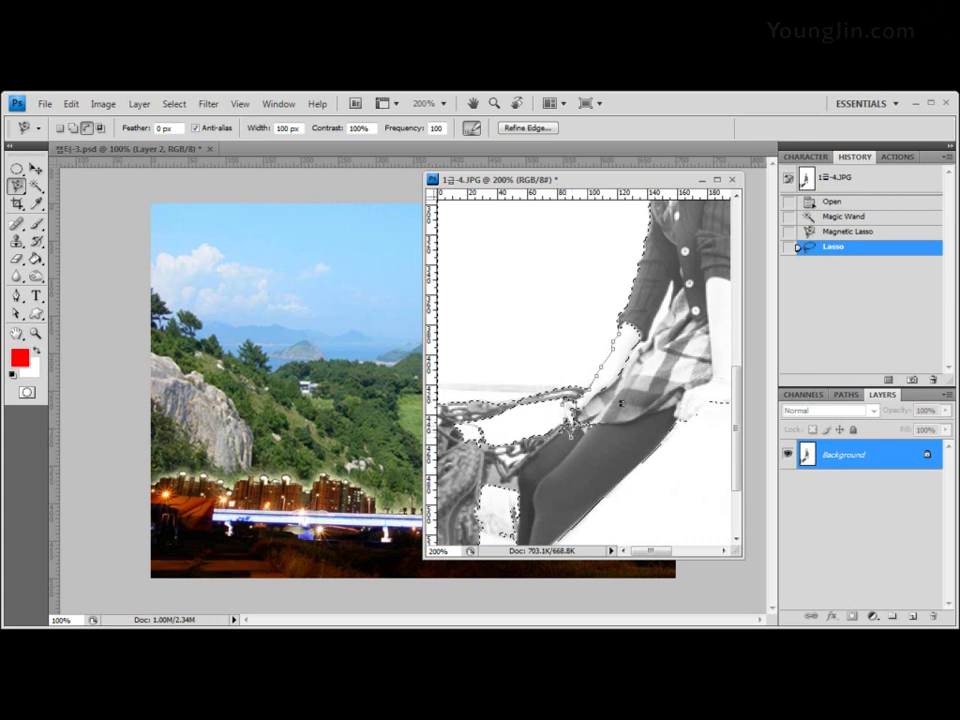
double_click(618, 313)
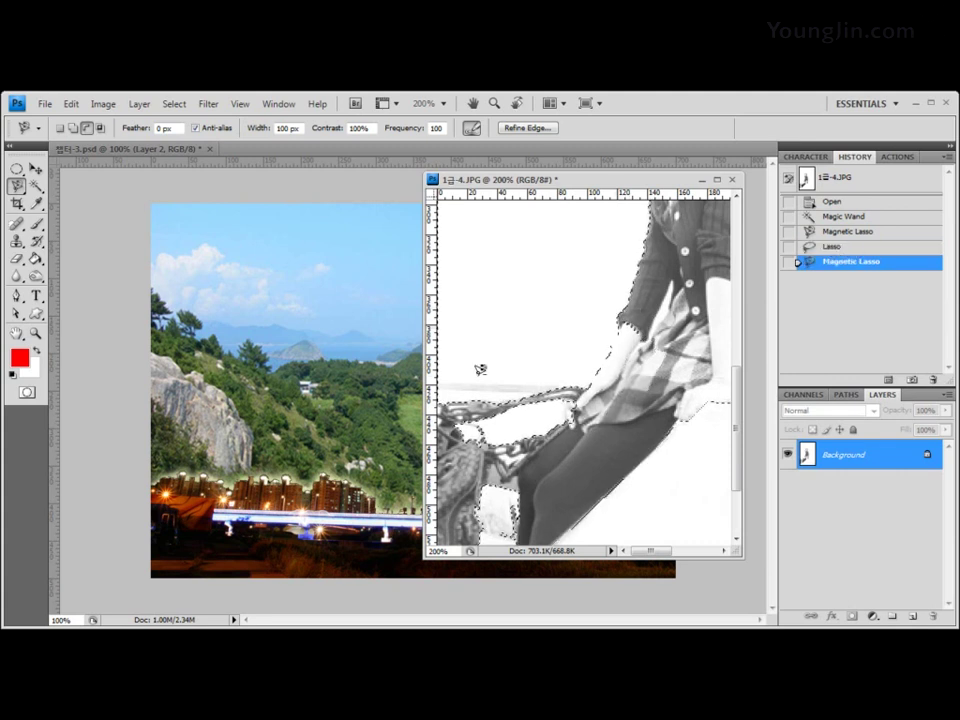
left_click(855, 246)
Subtract the forearm and hand resting on the woman's thigh from the background selection with a freehand Lasso outline
left_click_drag(17, 186, 65, 184)
left_click(87, 128)
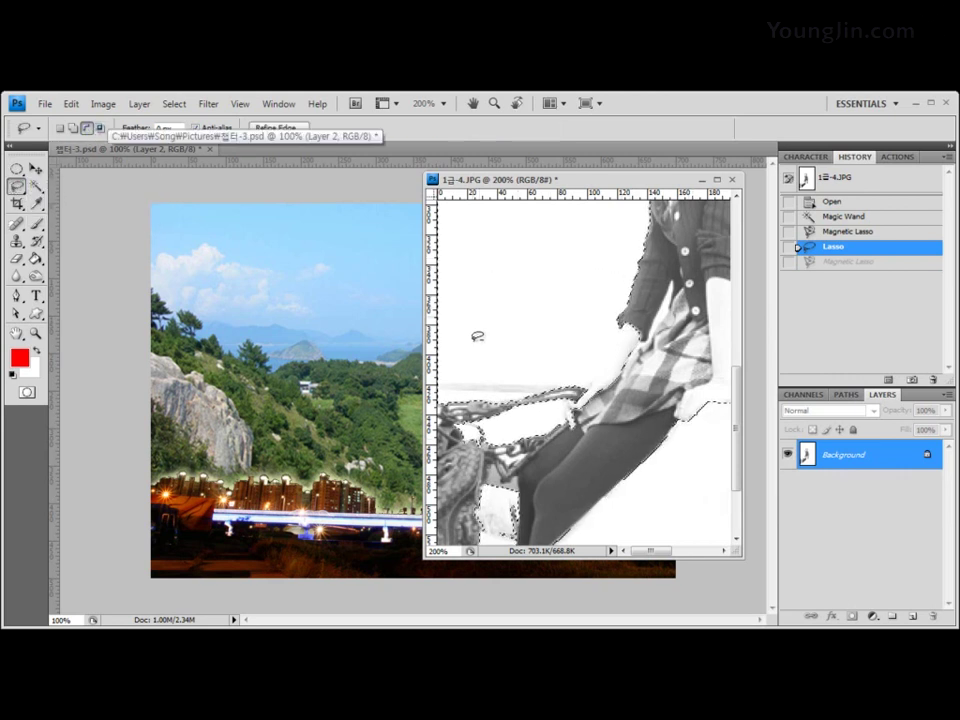
mouse_move(476, 336)
left_mouse_down()
mouse_move(593, 381)
mouse_move(700, 398)
left_mouse_up()
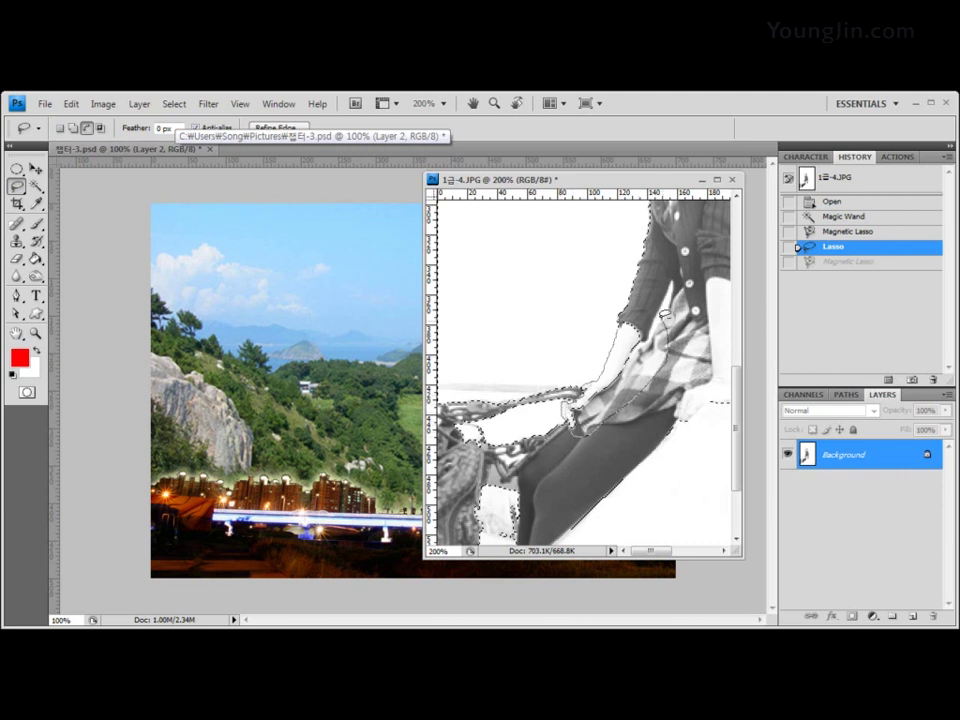
left_click_drag(643, 325, 632, 316)
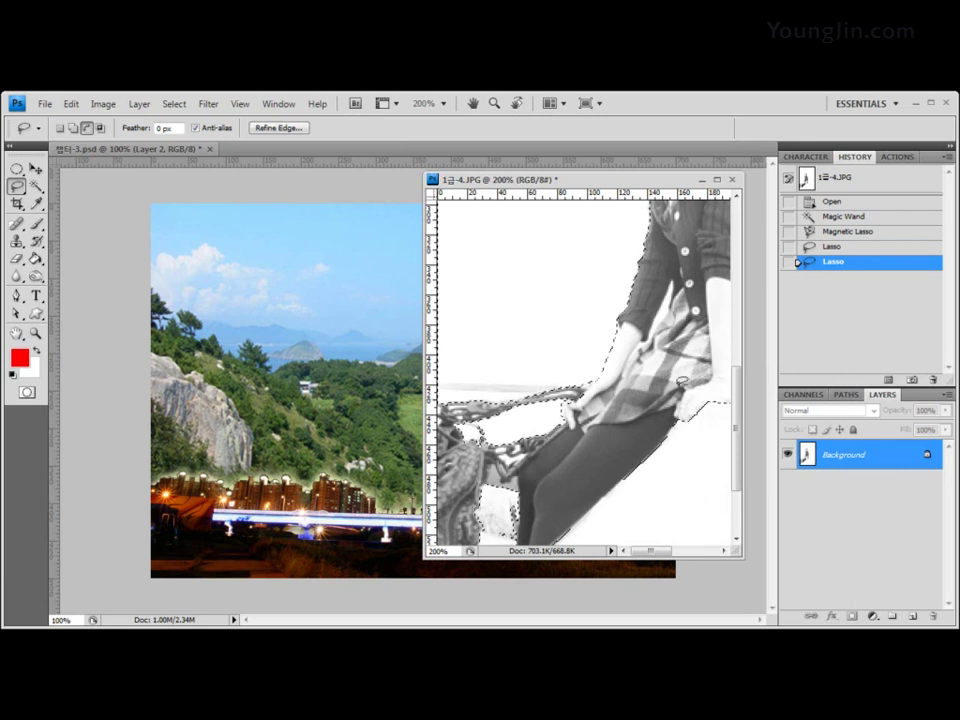
Move the 1급-4.JPG window off the composite and check the selection around the whole woman
left_click(36, 170)
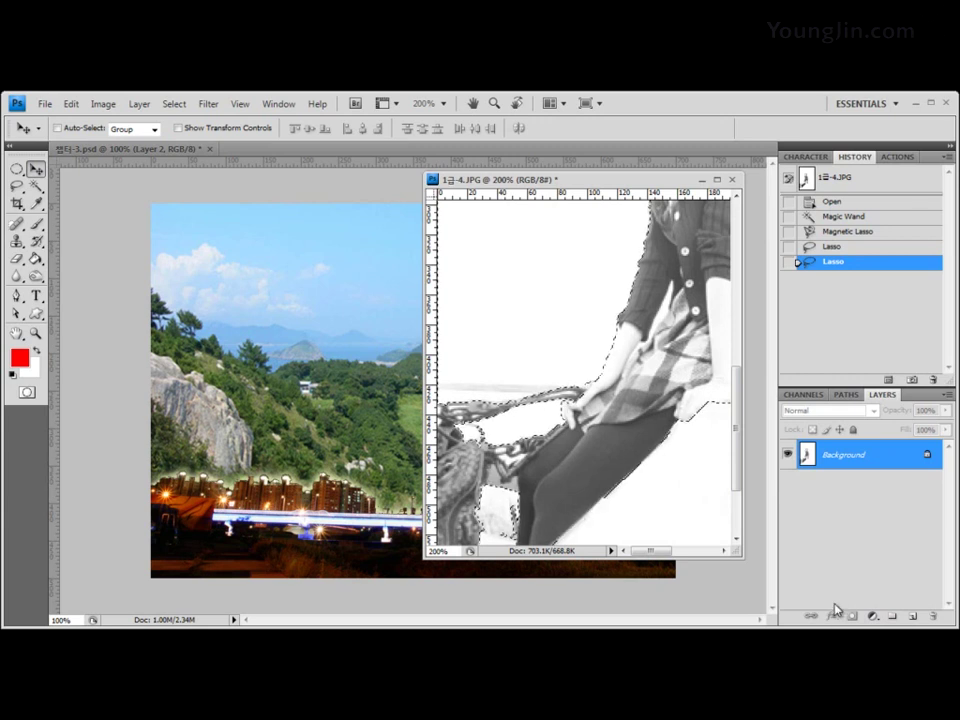
left_click_drag(578, 182, 711, 205)
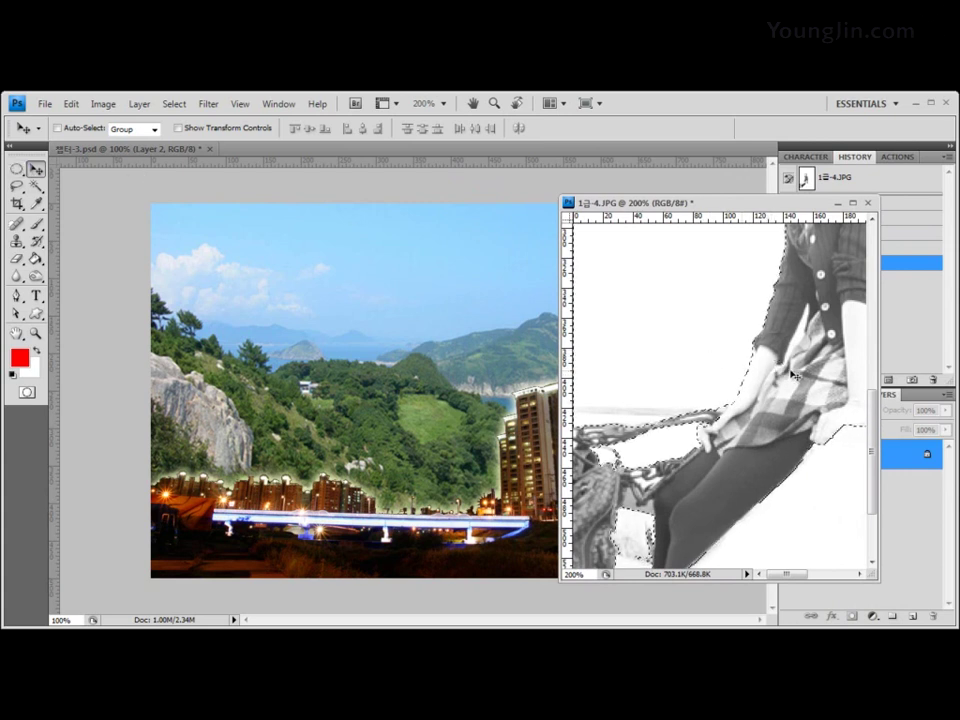
key("ctrl+minus")
key("ctrl+minus")
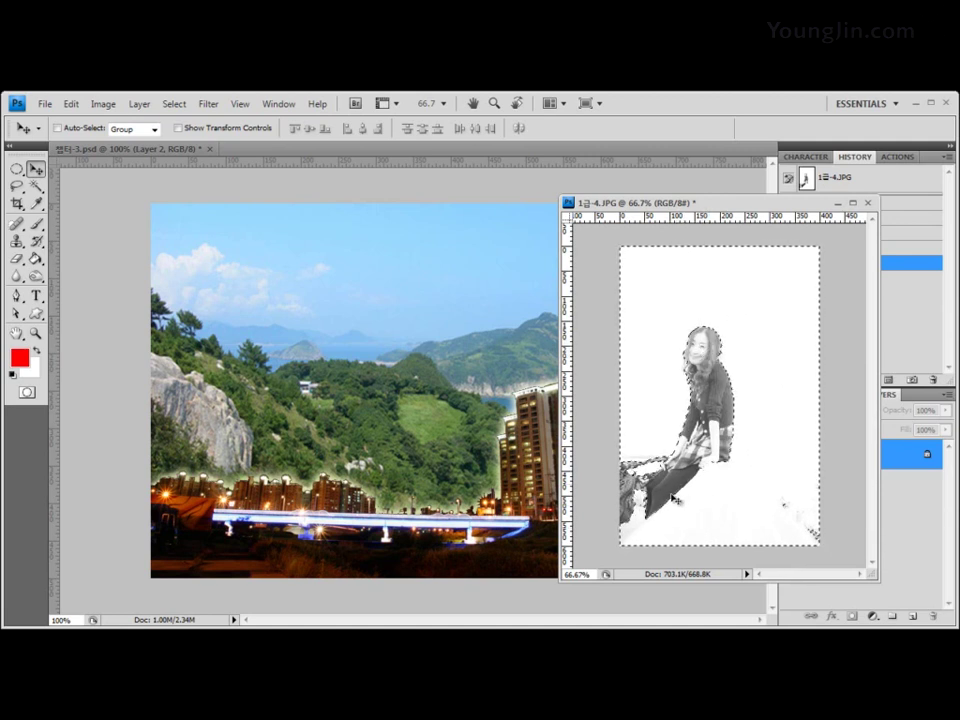
Add the patterned bag area beside the woman's legs to the background selection with the Lasso
left_click(18, 186)
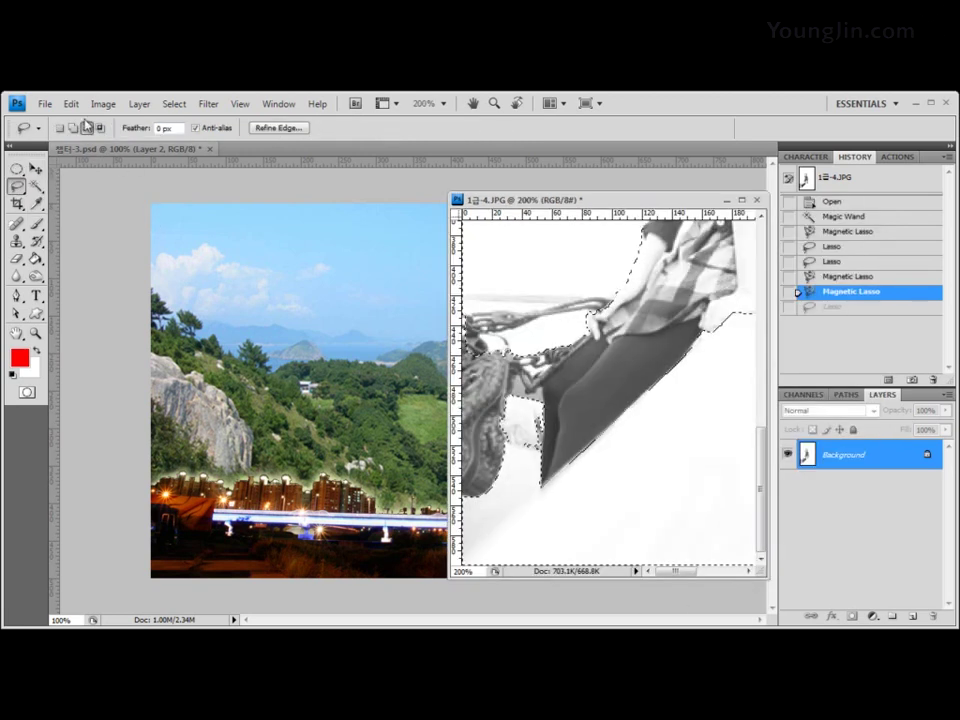
left_click(74, 129)
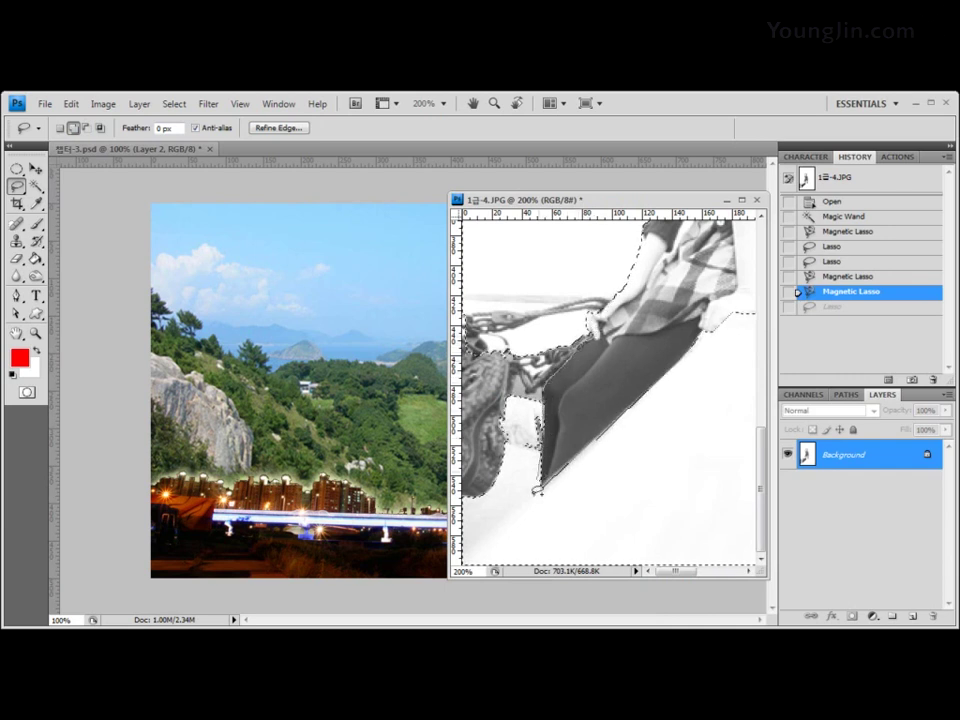
mouse_move(346, 375)
left_mouse_down()
mouse_move(348, 205)
mouse_move(470, 283)
left_mouse_up()
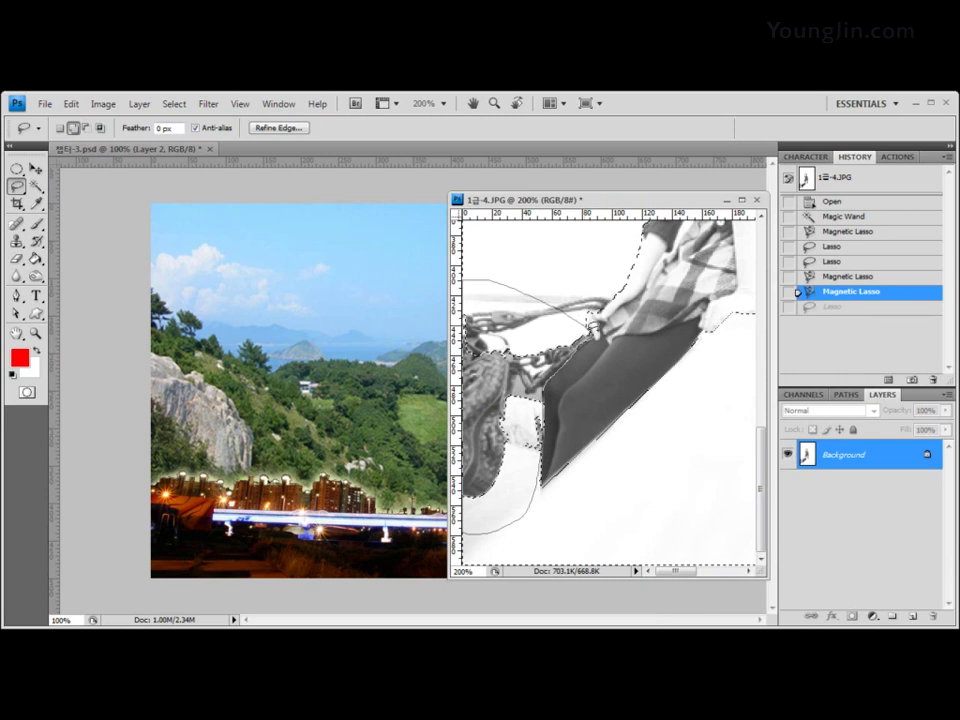
left_click_drag(592, 322, 600, 330)
key("ctrl+minus")
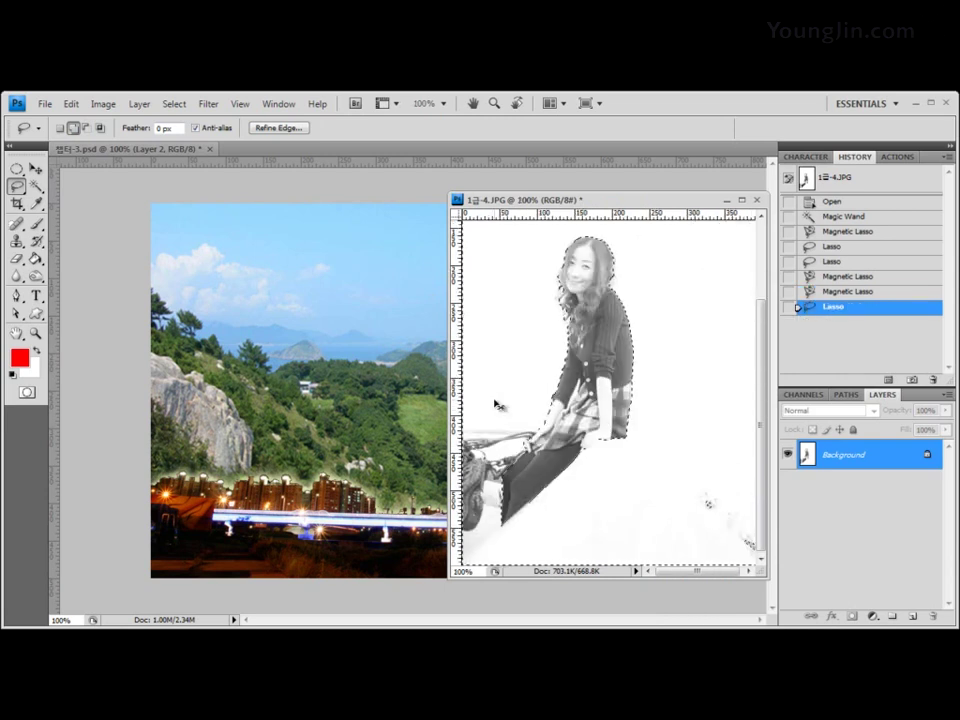
key("ctrl+minus")
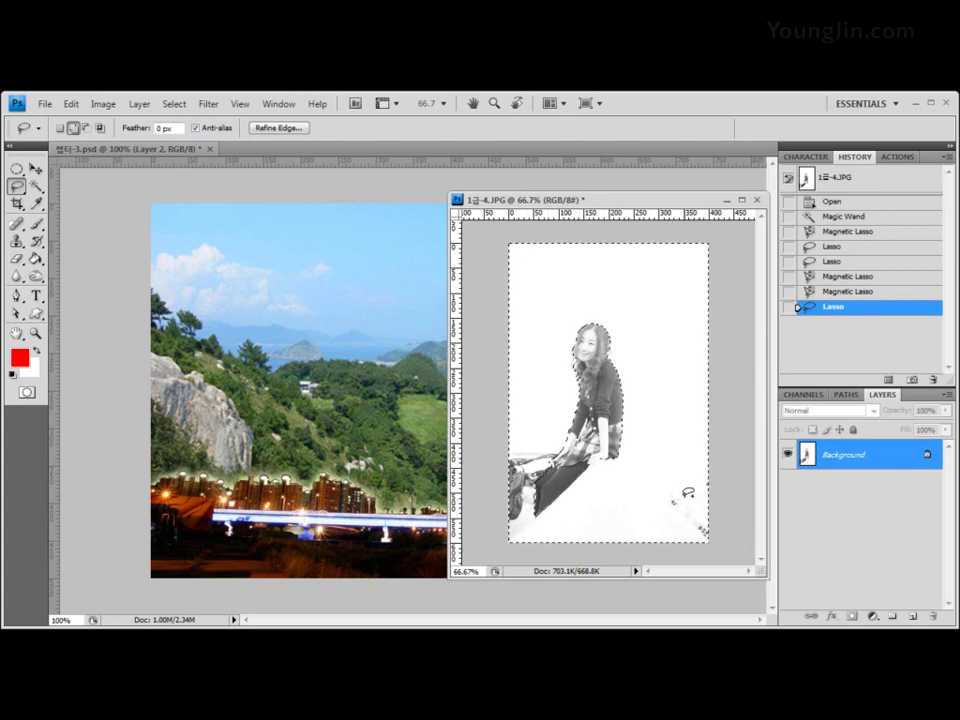
Add the grey speck near the photo's lower-right corner to the selection and invert the selection onto the woman
mouse_move(689, 492)
left_mouse_down()
mouse_move(681, 506)
mouse_move(694, 521)
left_mouse_up()
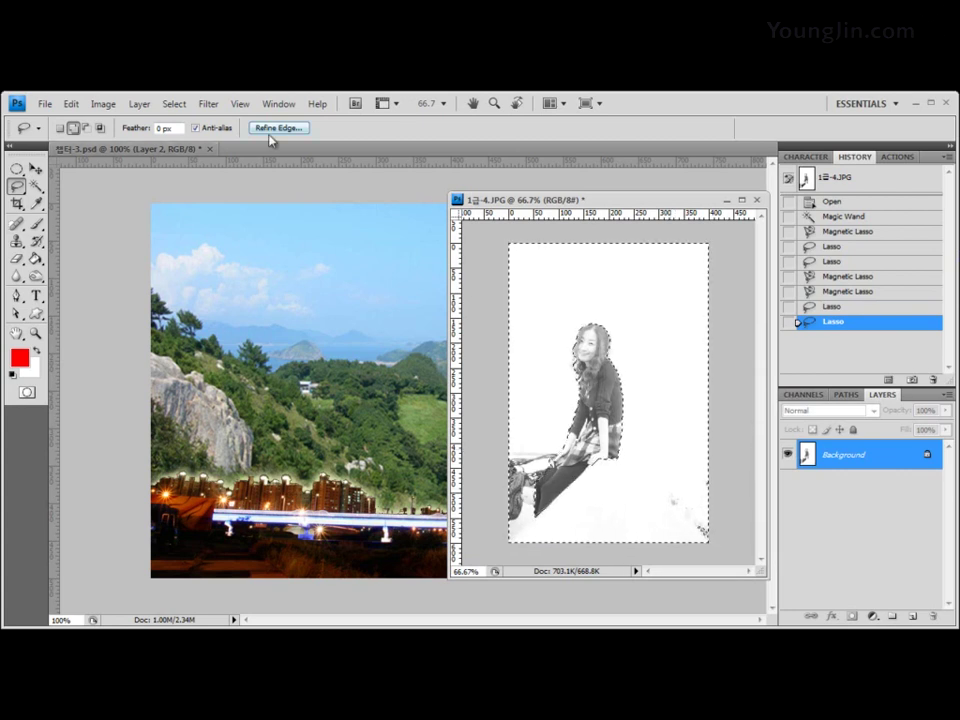
left_click(174, 103)
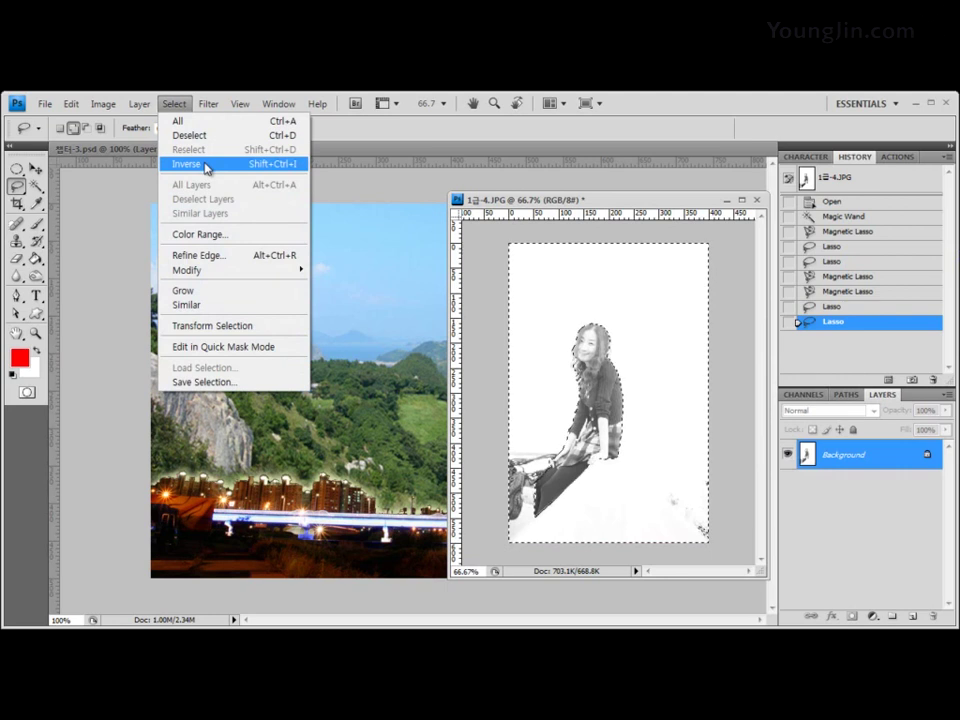
left_click(205, 165)
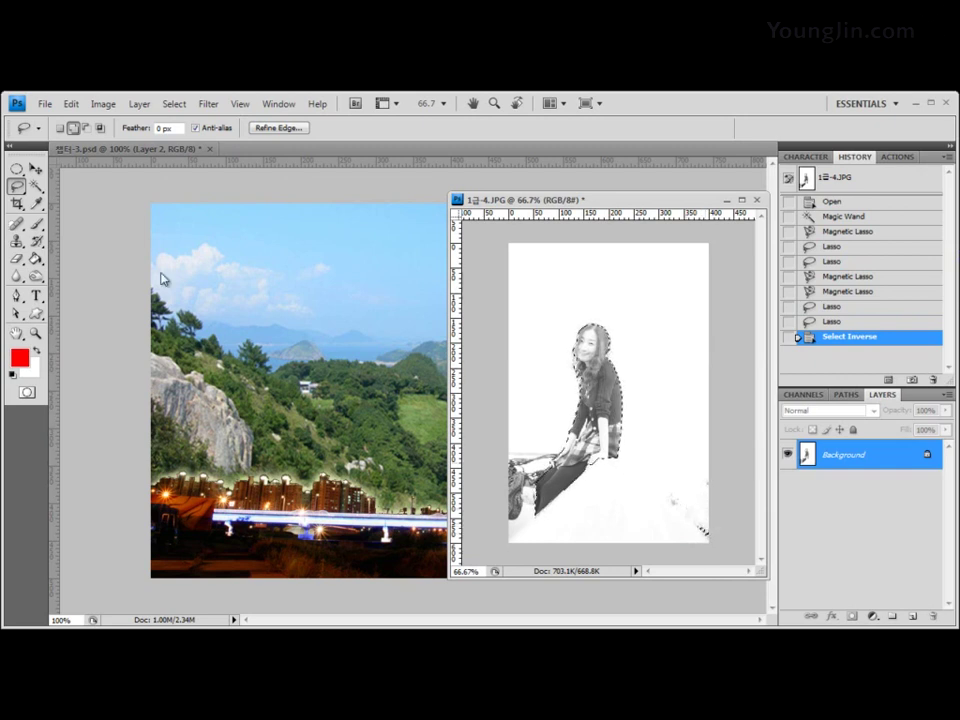
Subtract the leftover specks in the photo's lower-right corner with the Lasso so only the woman is selected, and switch to the Move tool
left_click(86, 128)
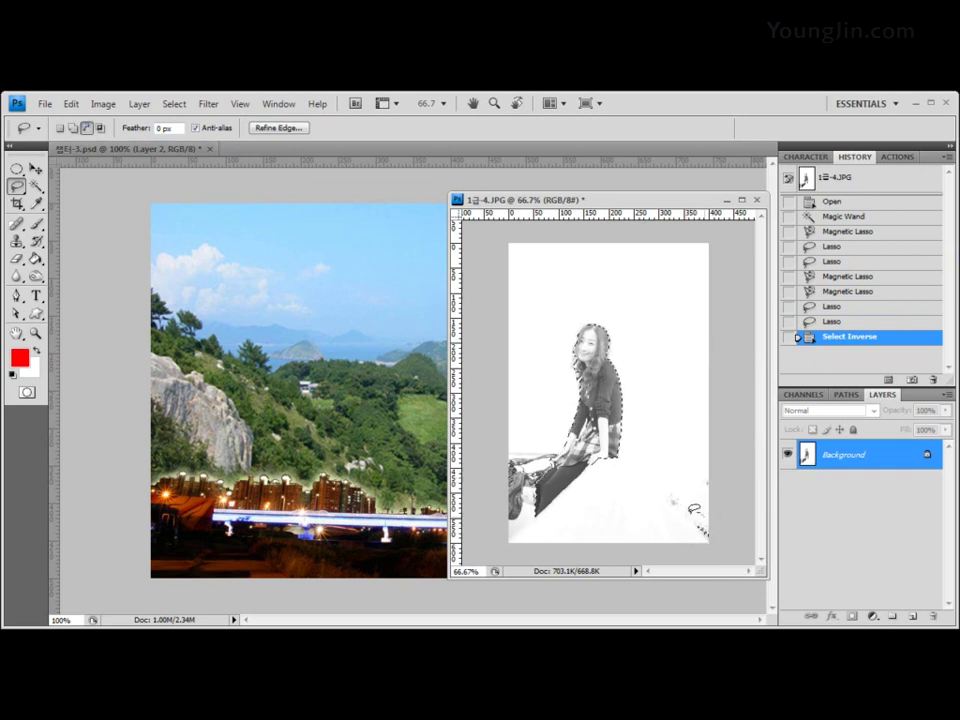
mouse_move(694, 512)
left_mouse_down()
mouse_move(705, 566)
mouse_move(700, 514)
left_mouse_up()
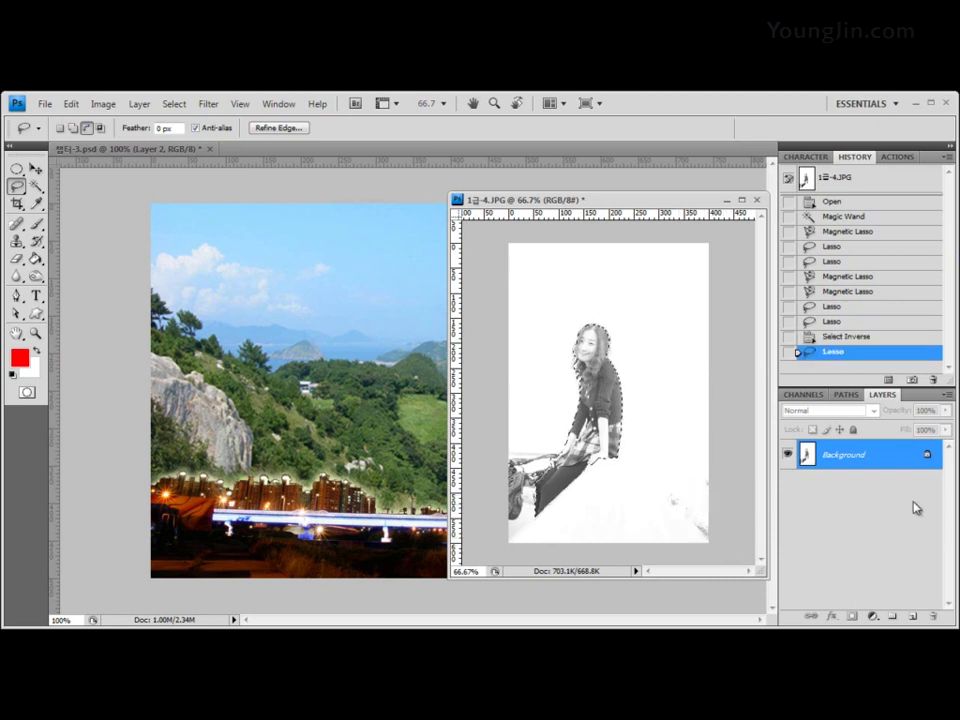
key("v")
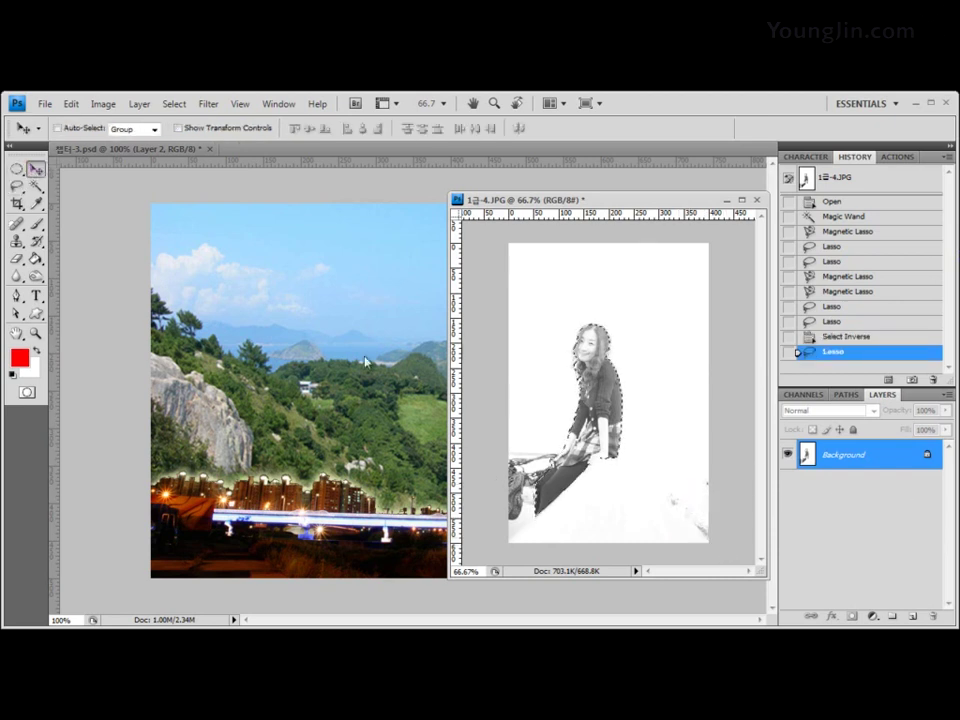
Bring the selected woman from 1급-4.JPG into the composite as a new layer and apply an Outer Glow about 13 px in size
left_click_drag(609, 395, 392, 399)
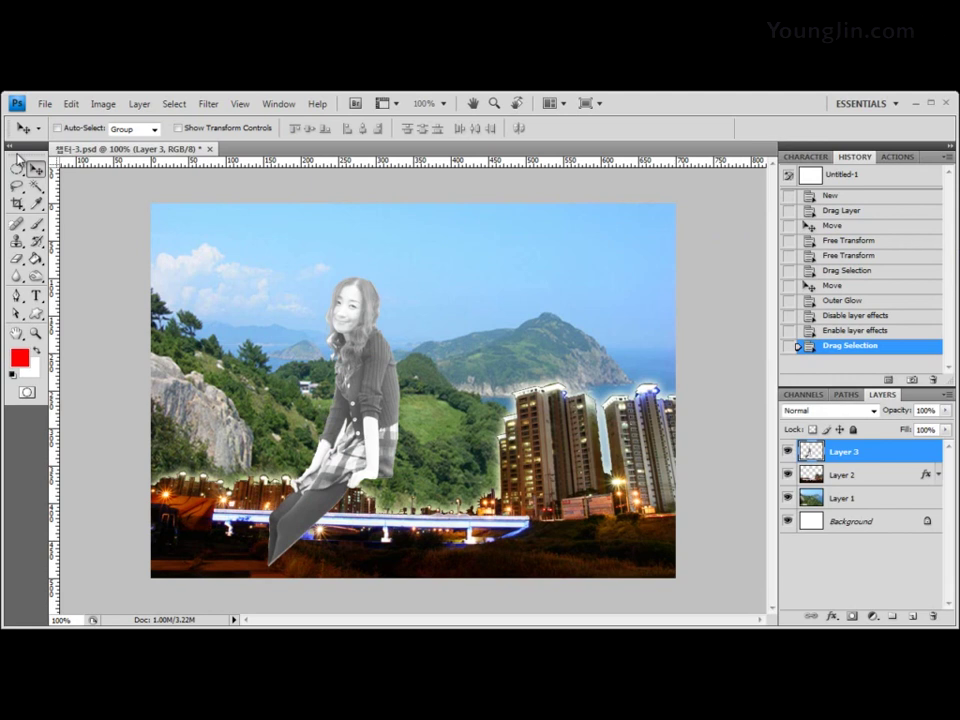
left_click(832, 618)
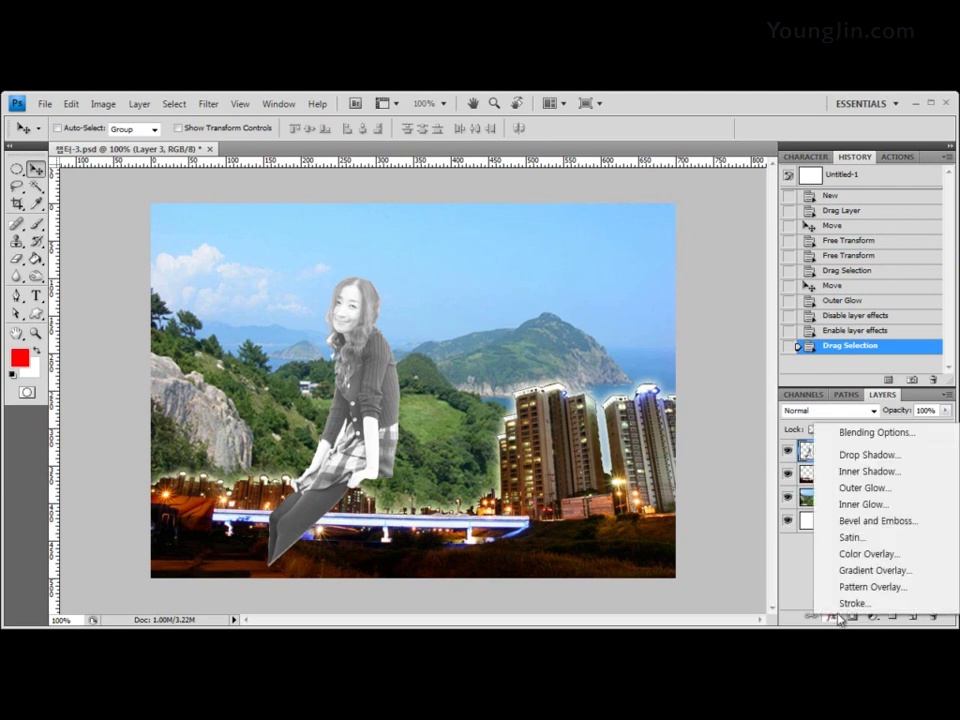
left_click(866, 489)
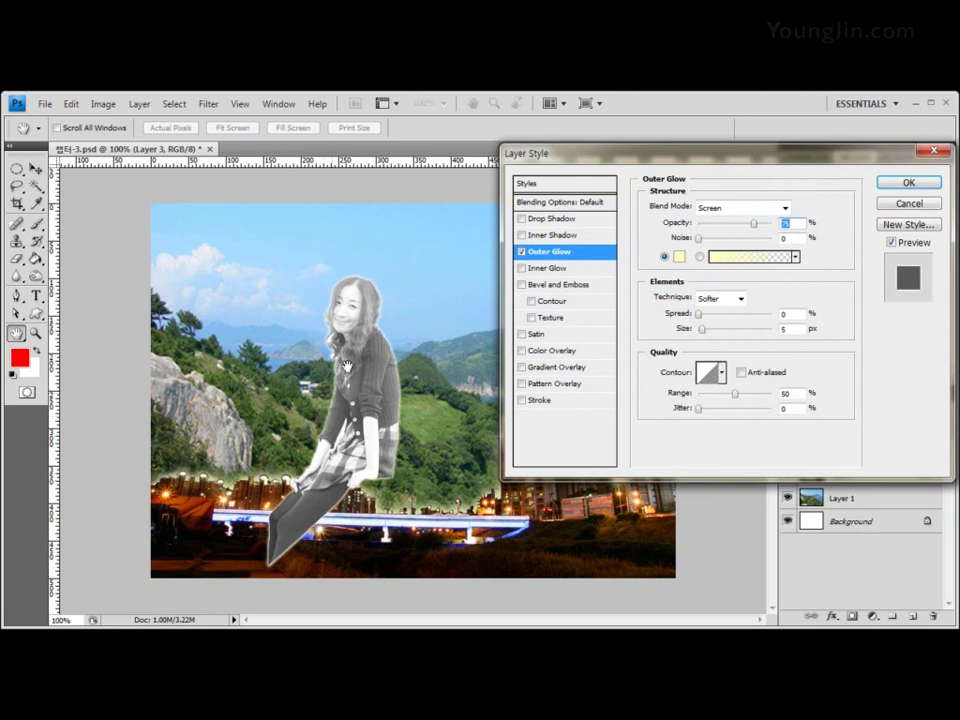
left_click_drag(703, 333, 705, 337)
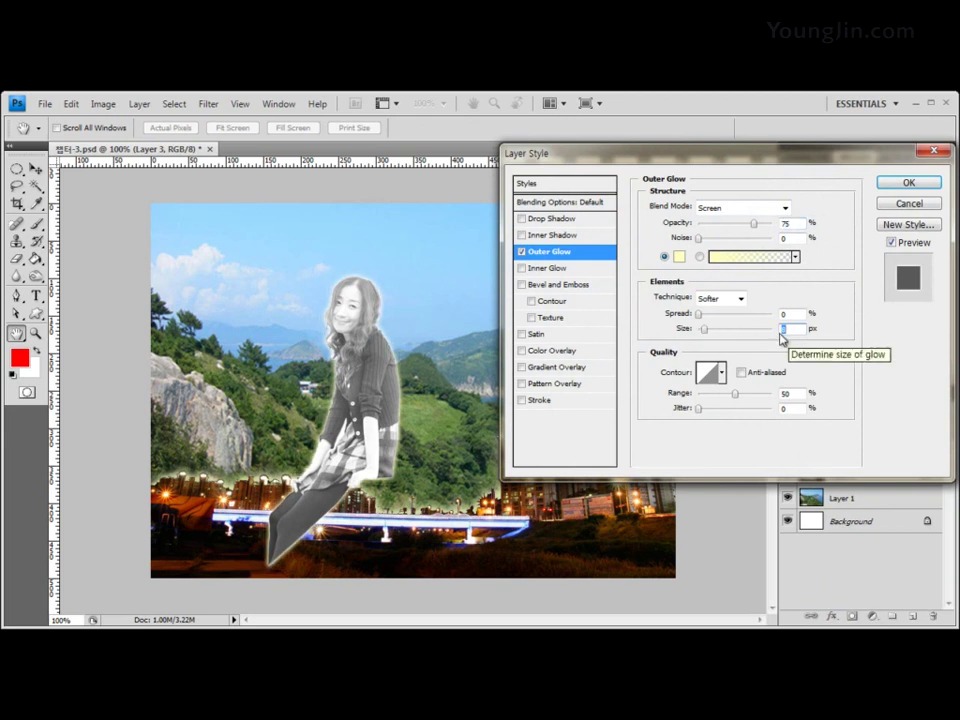
left_click(707, 332)
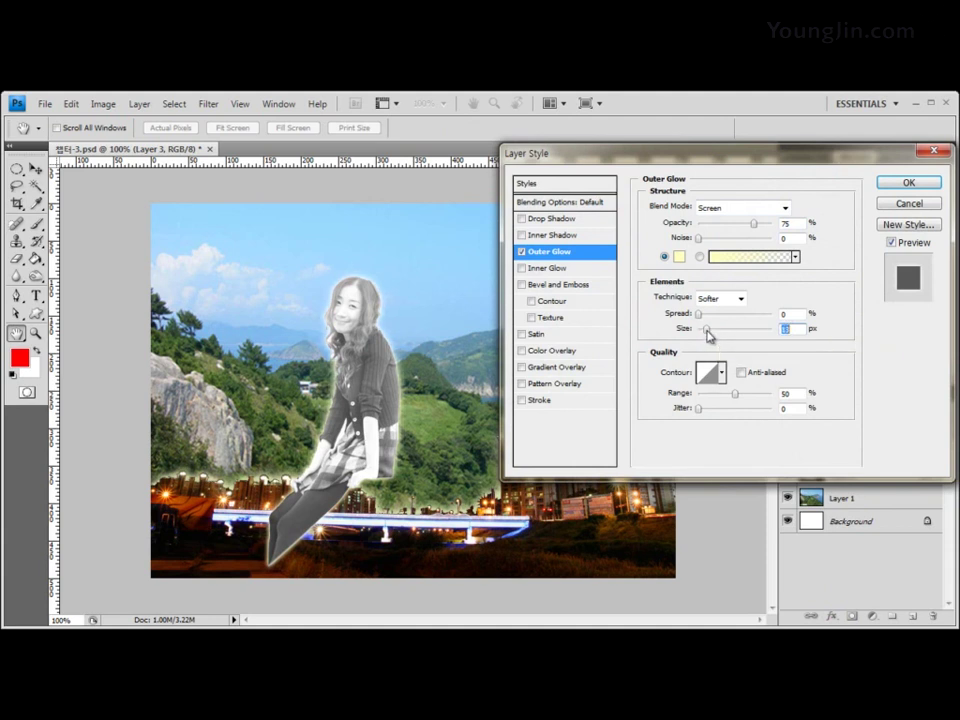
left_click(906, 185)
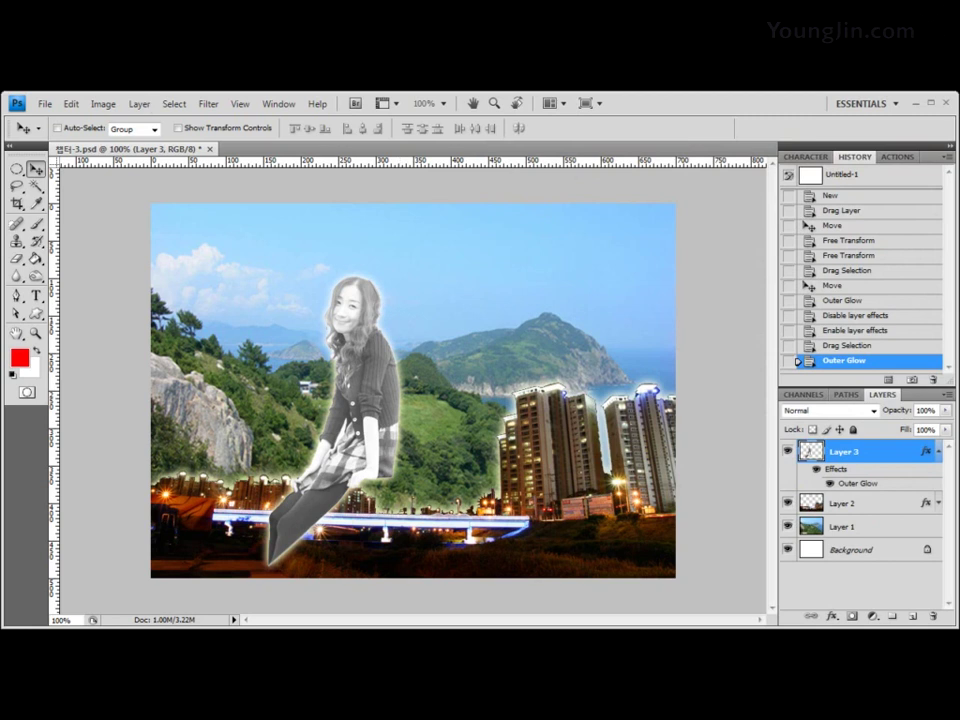
Move the woman down in front of the bridge's right end, her legs cut off by the canvas's lower edge, and save the composite
left_click_drag(390, 415, 482, 443)
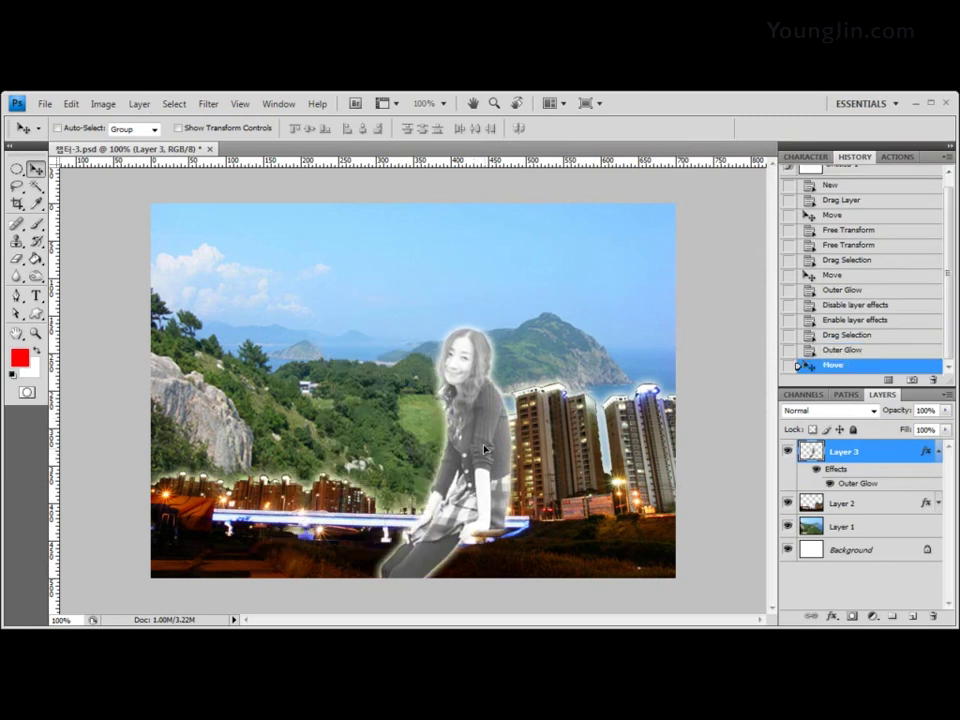
key("Up")
key("Up")
key("Up")
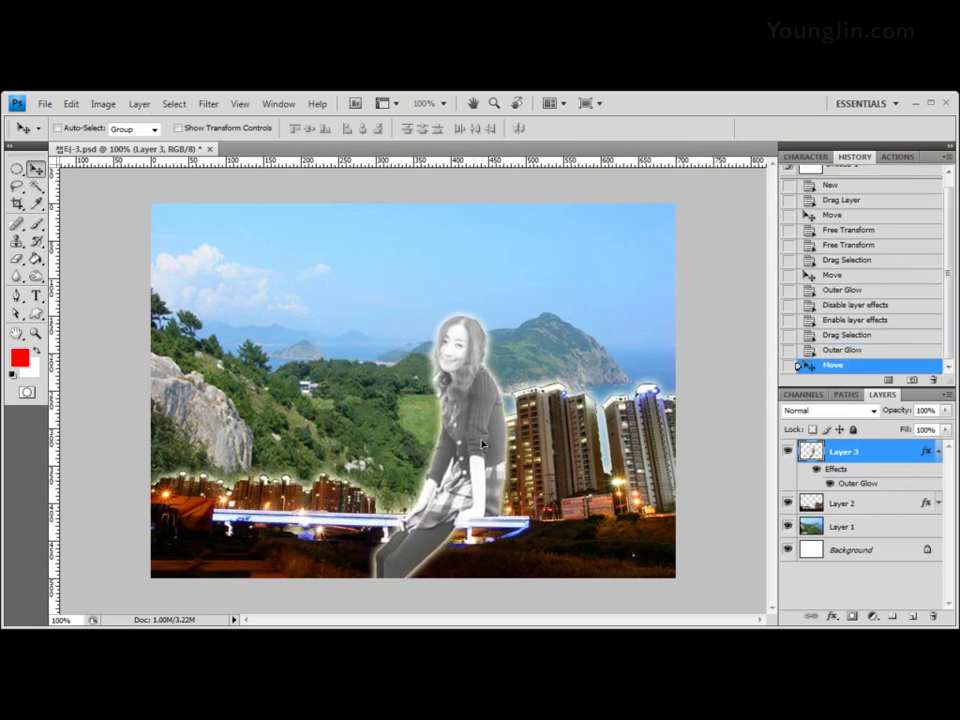
left_click_drag(482, 443, 490, 470)
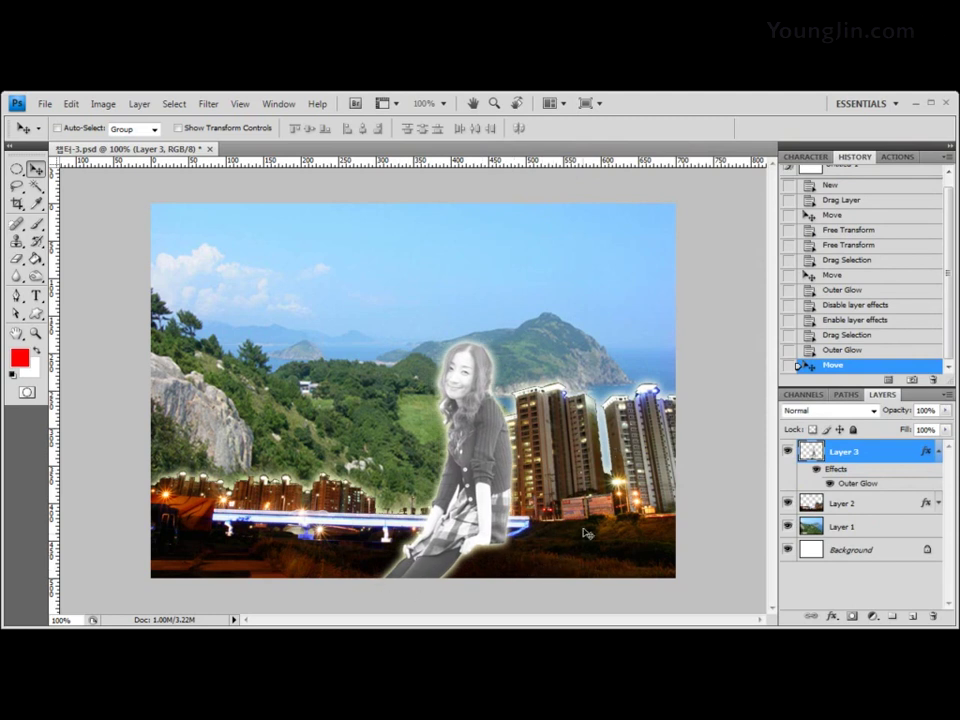
left_click(44, 103)
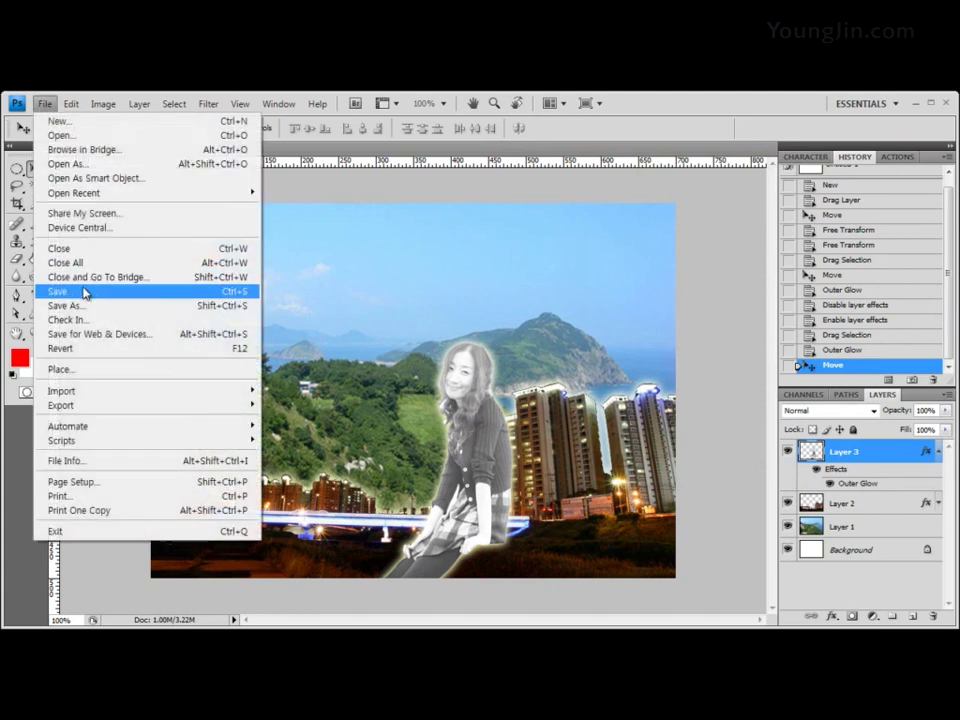
left_click(84, 289)
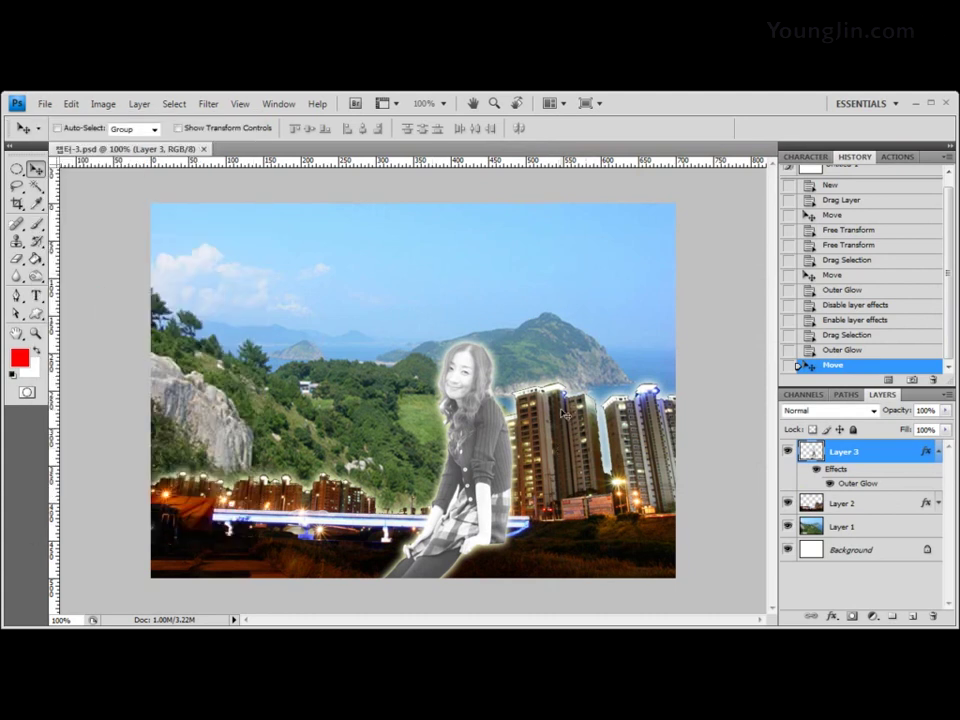